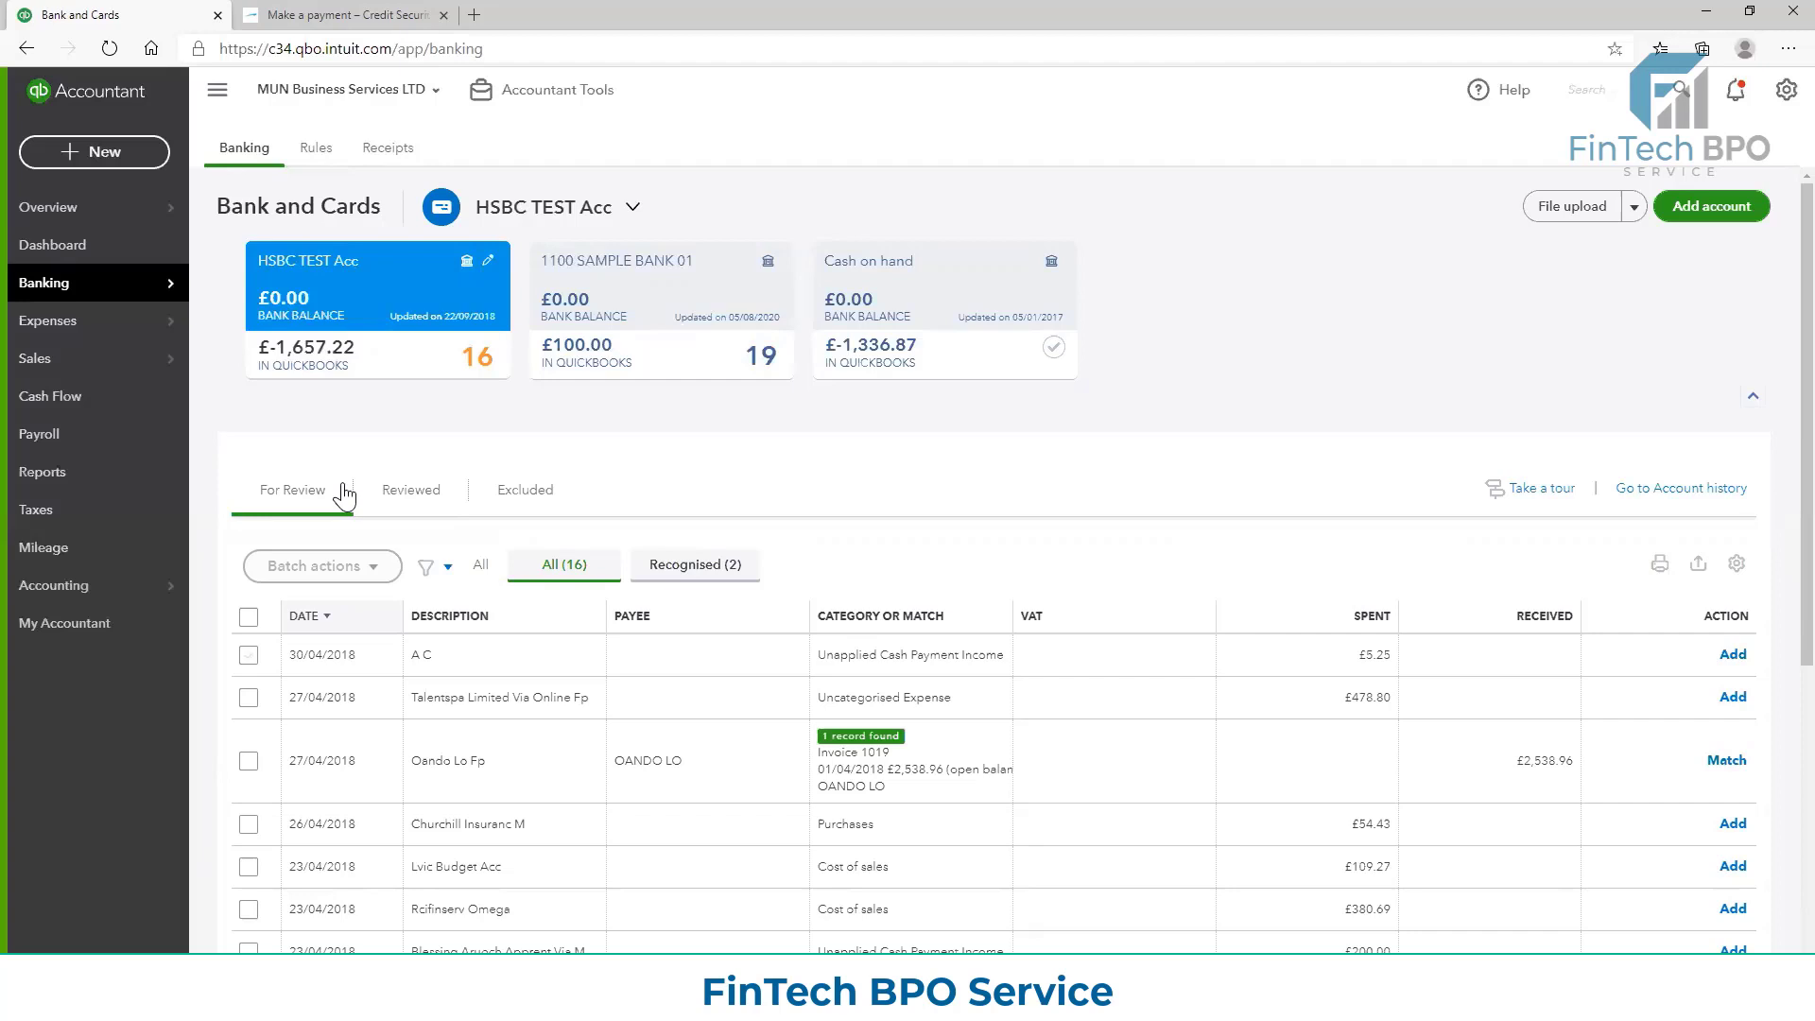
Look through the For Review, Reviewed and Excluded transaction lists of the HSBC TEST Acc bank account
click(295, 490)
click(443, 501)
click(542, 506)
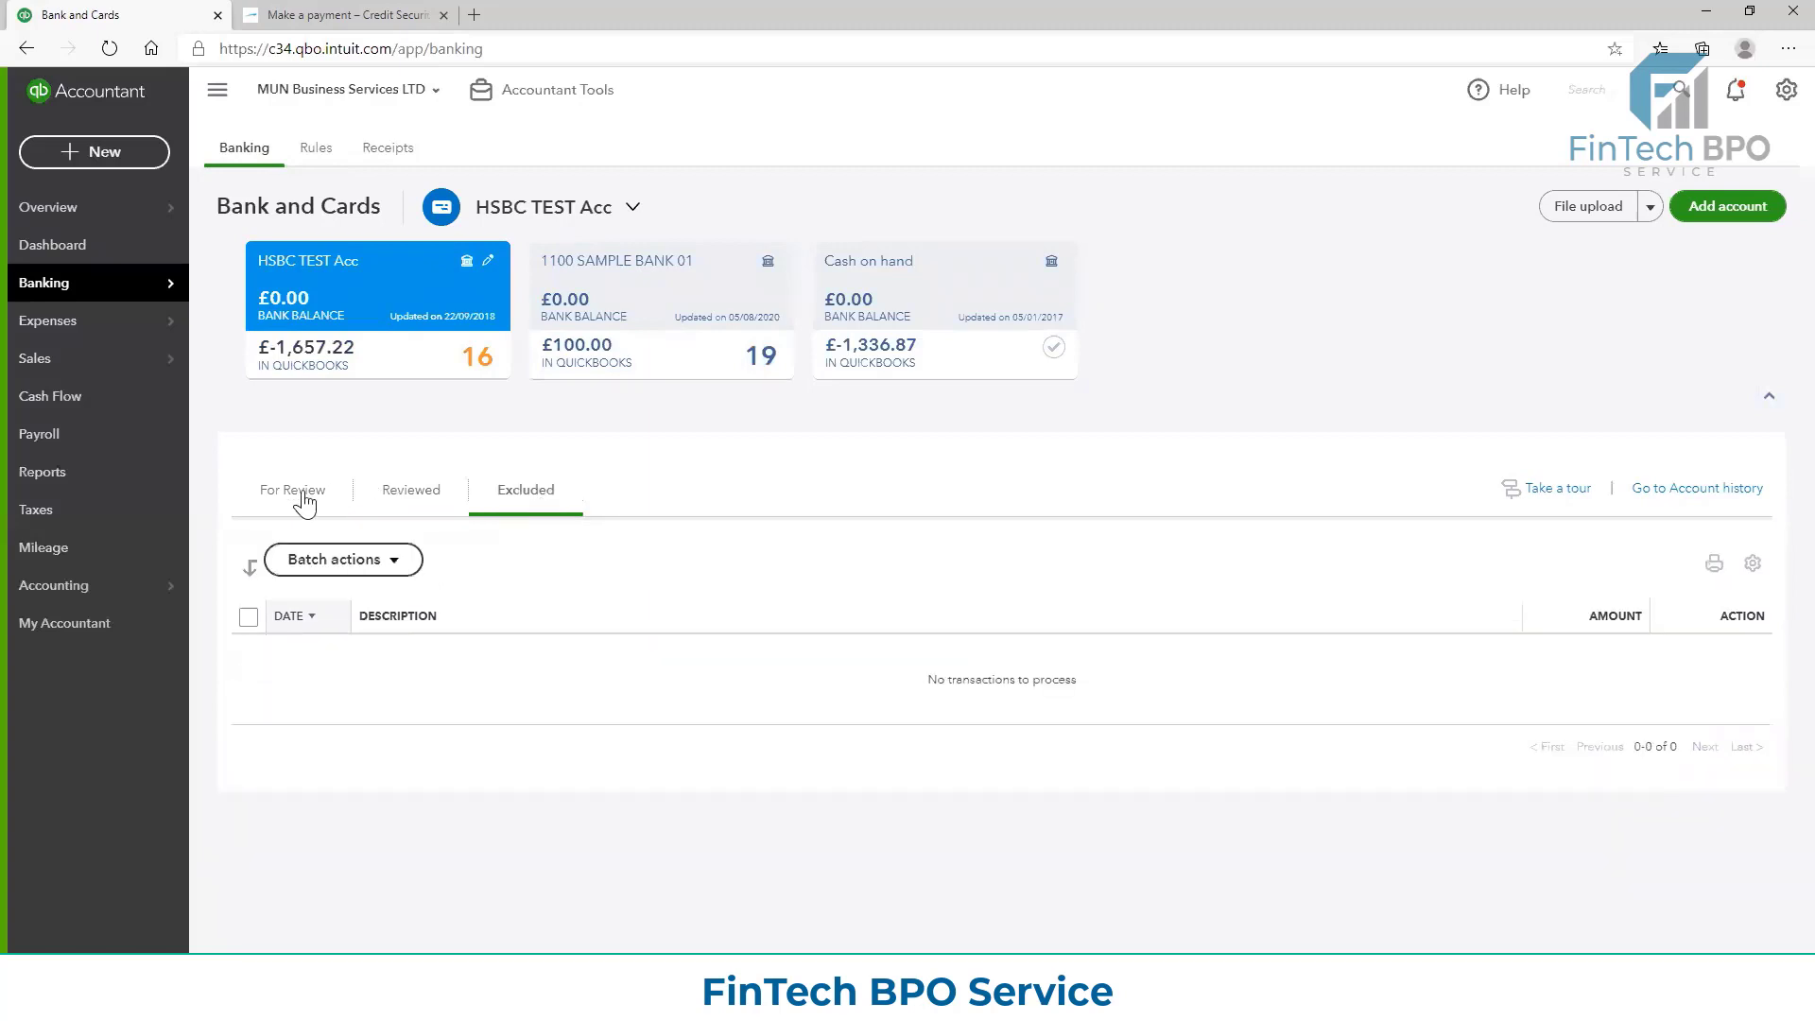
click(301, 499)
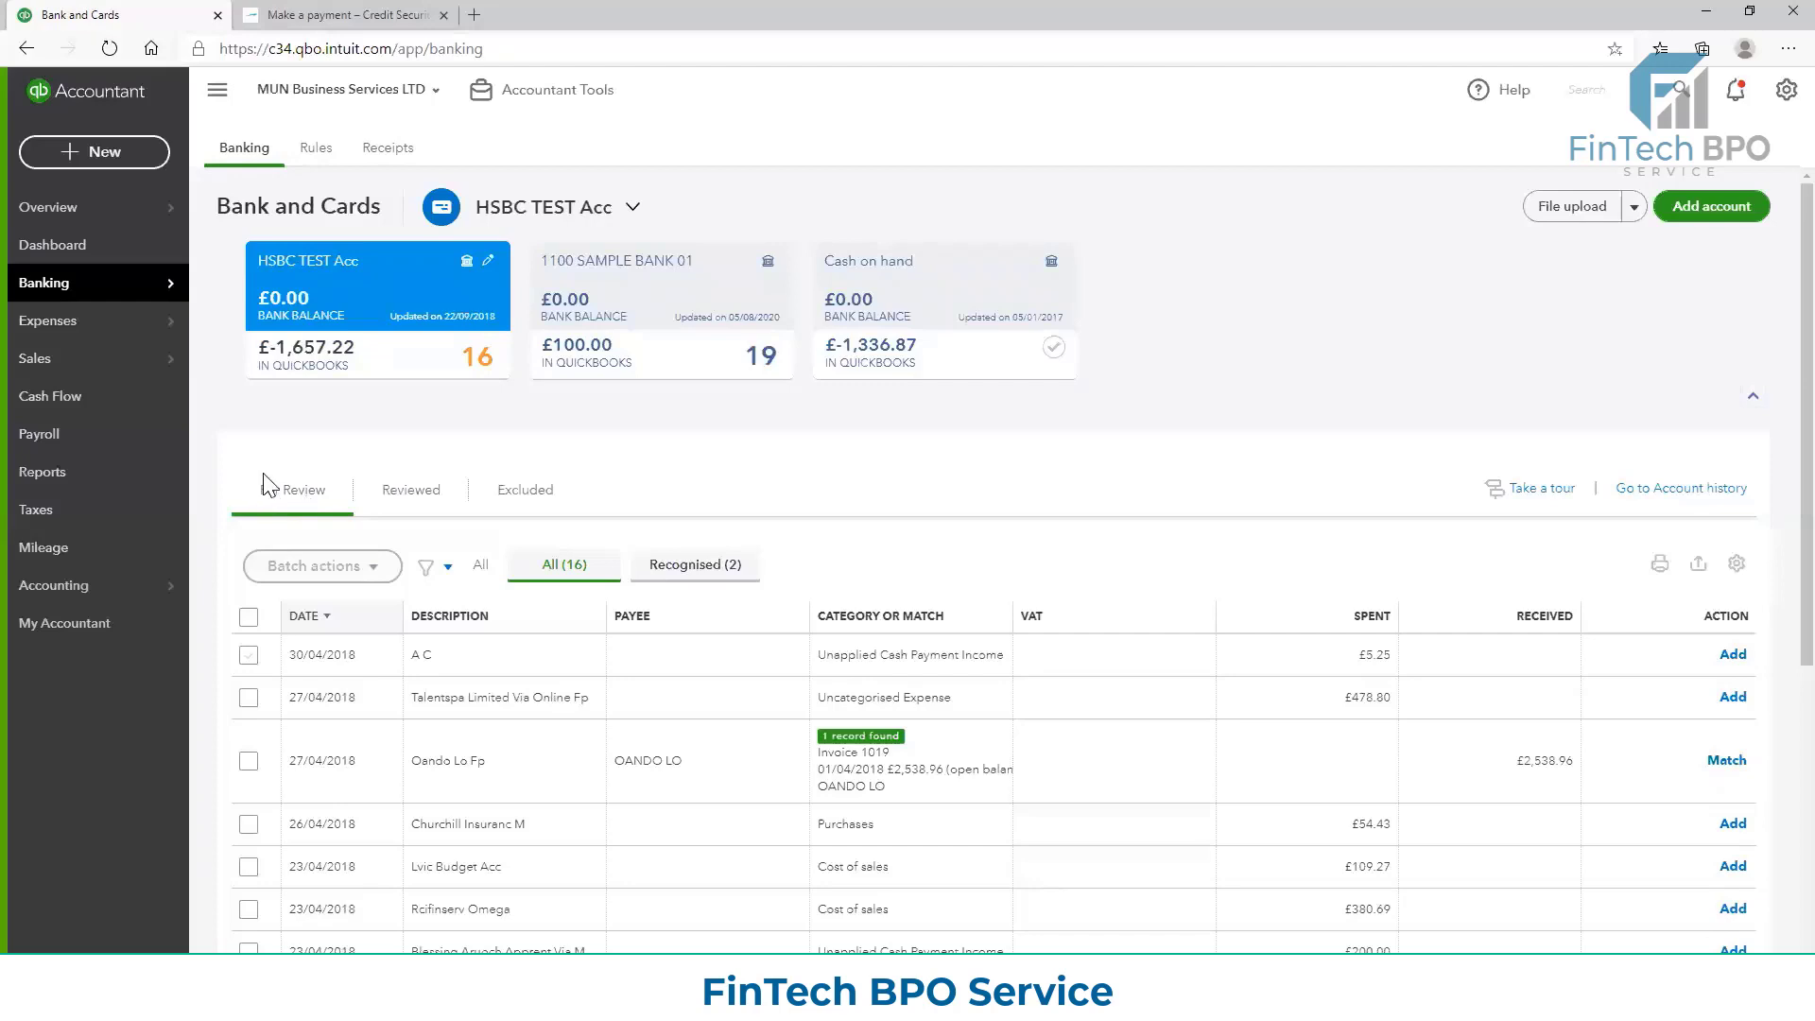
Examine the dates, descriptions, categories and suggested matches of the HSBC TEST Acc transactions awaiting review
triple_click(326, 492)
click(325, 507)
scroll(321, 515, down, 1)
scroll(312, 316, down, 1)
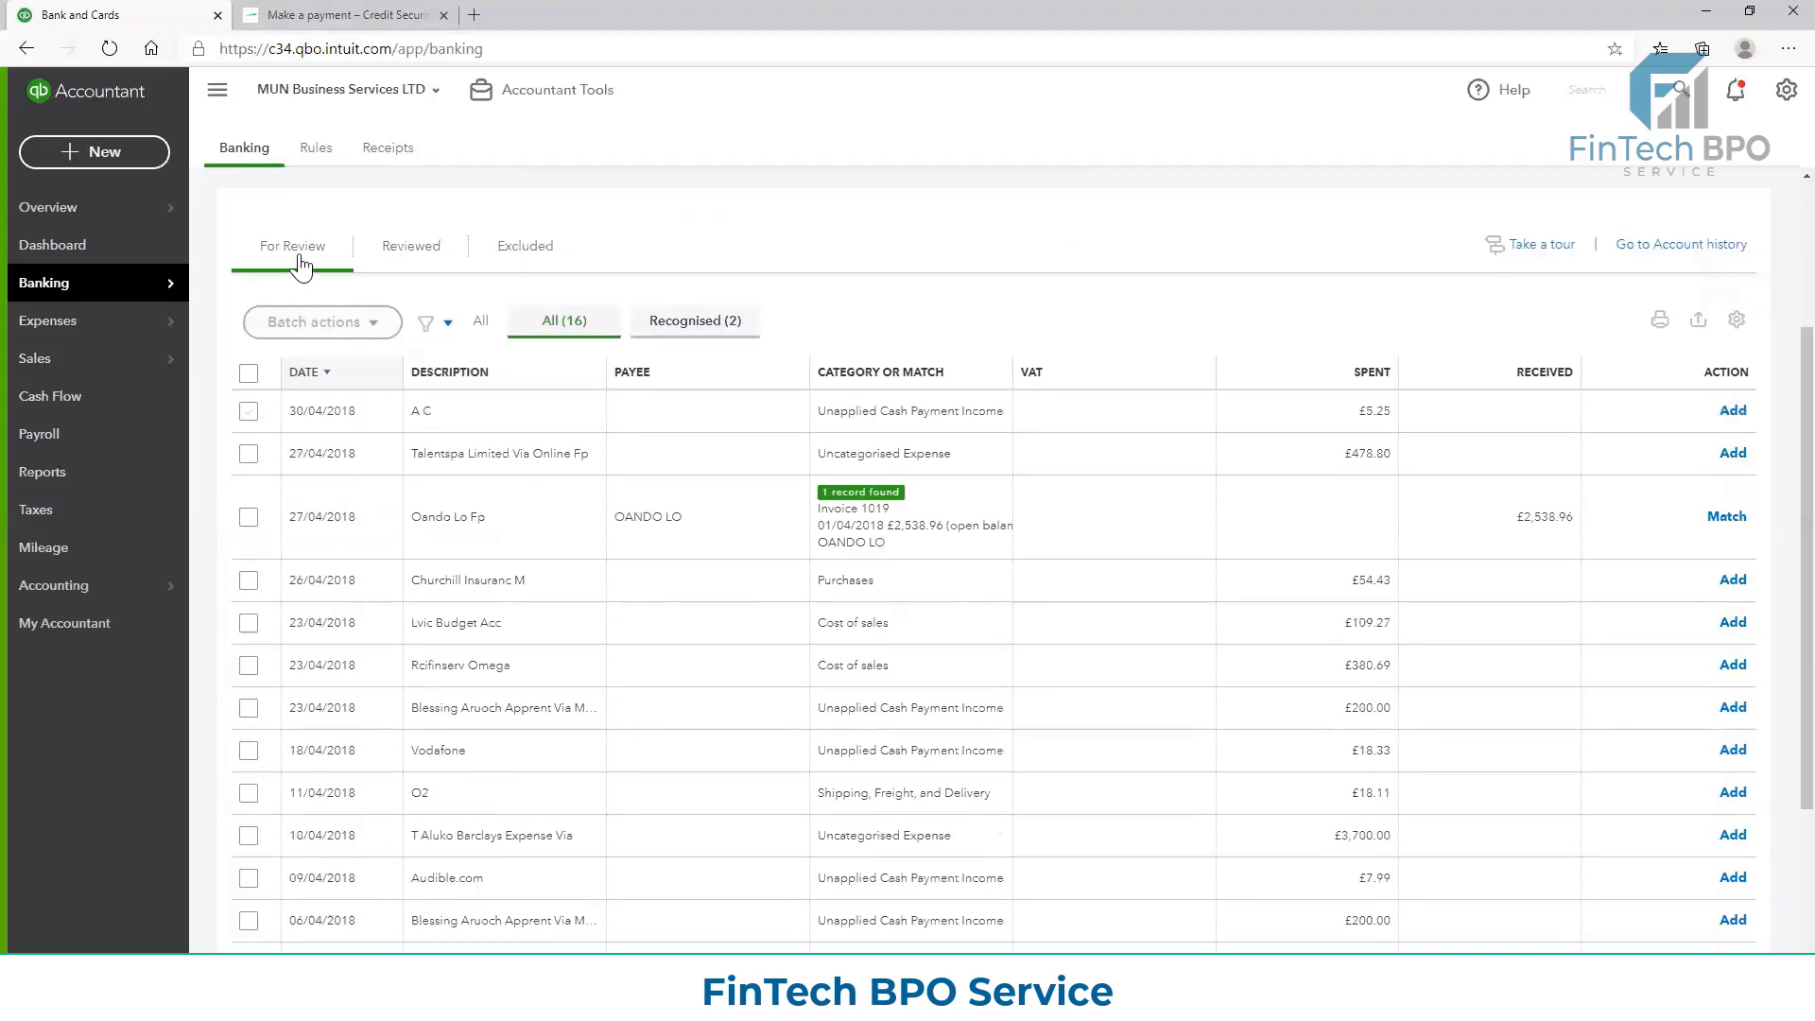
scroll(301, 274, up, 2)
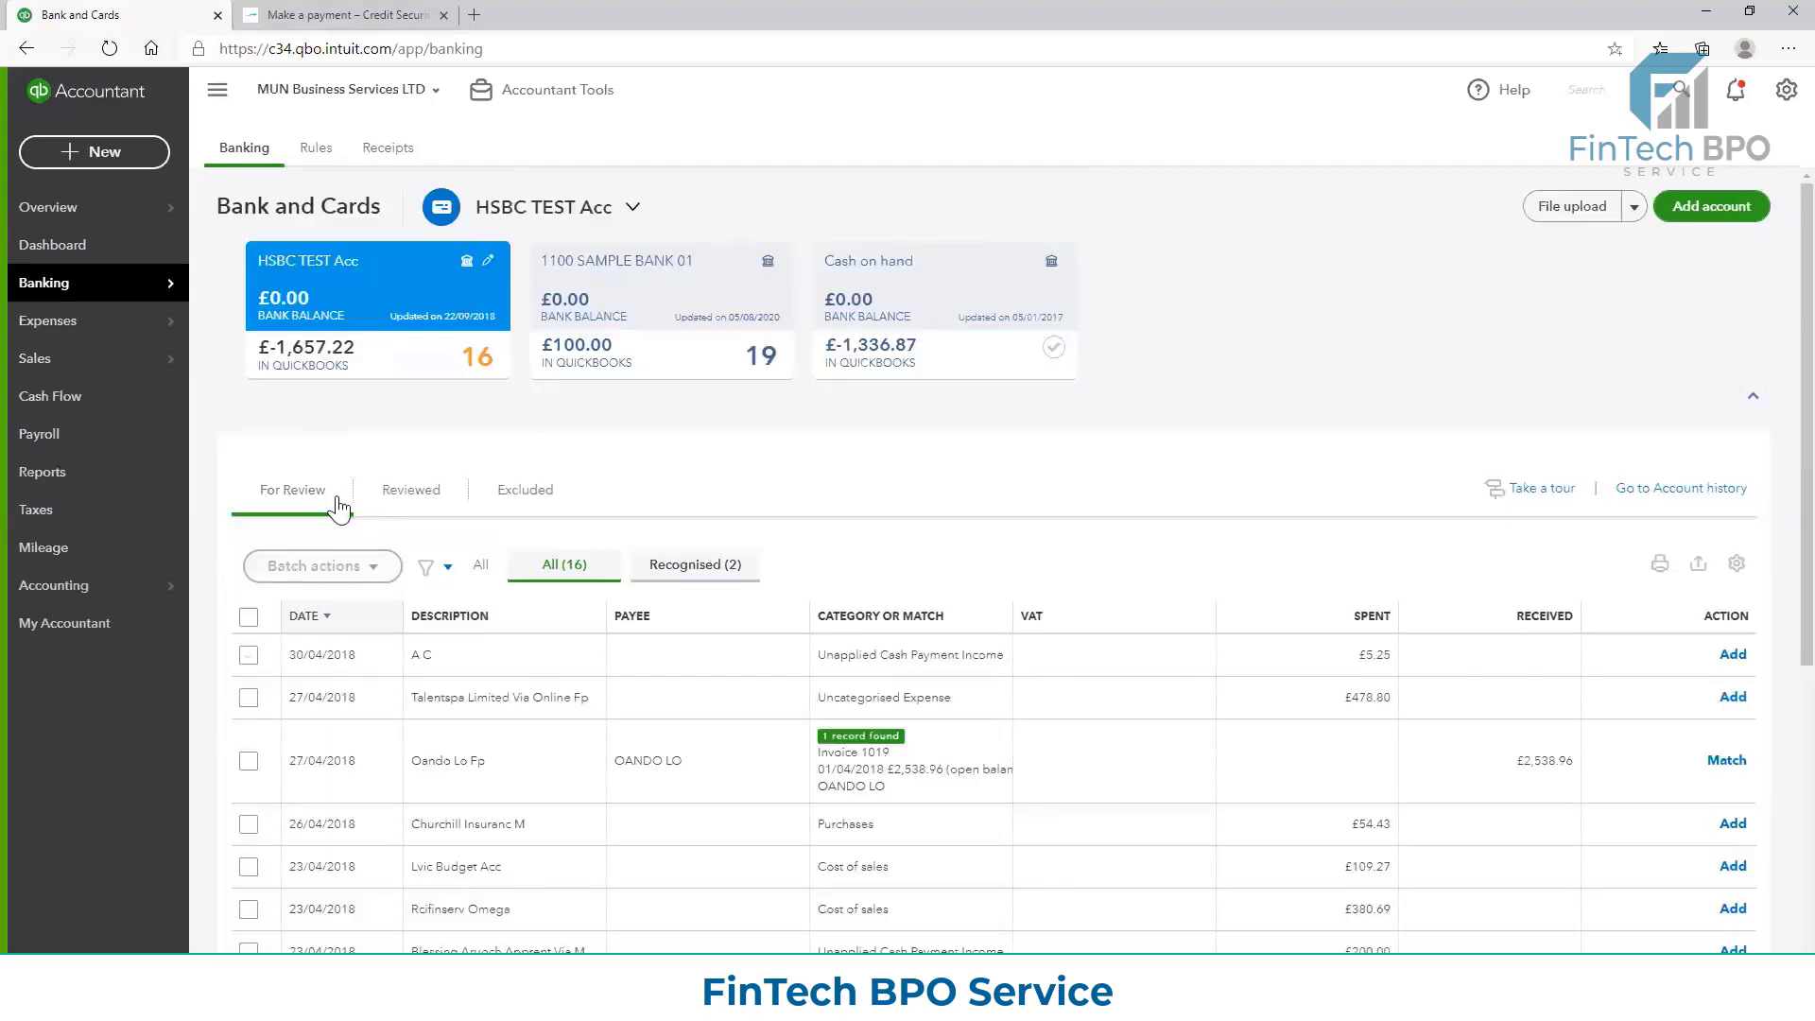
scroll(338, 508, down, 4)
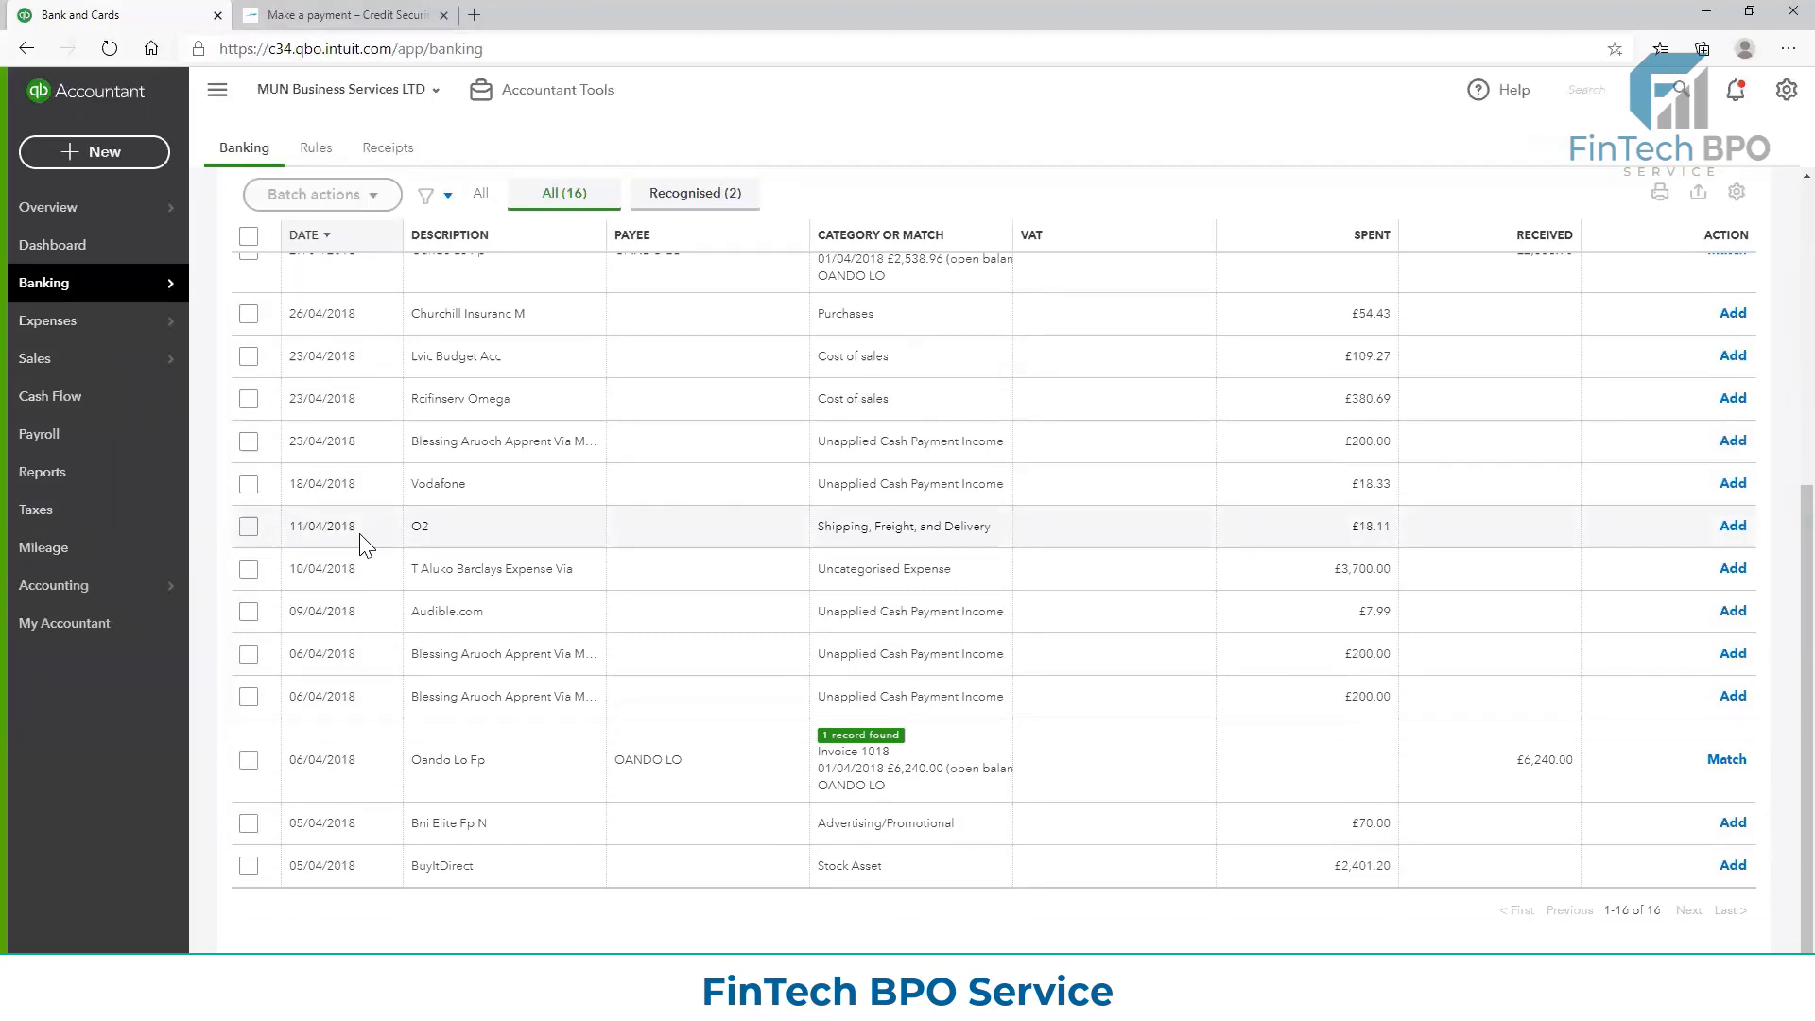
scroll(374, 529, up, 4)
scroll(388, 543, down, 2)
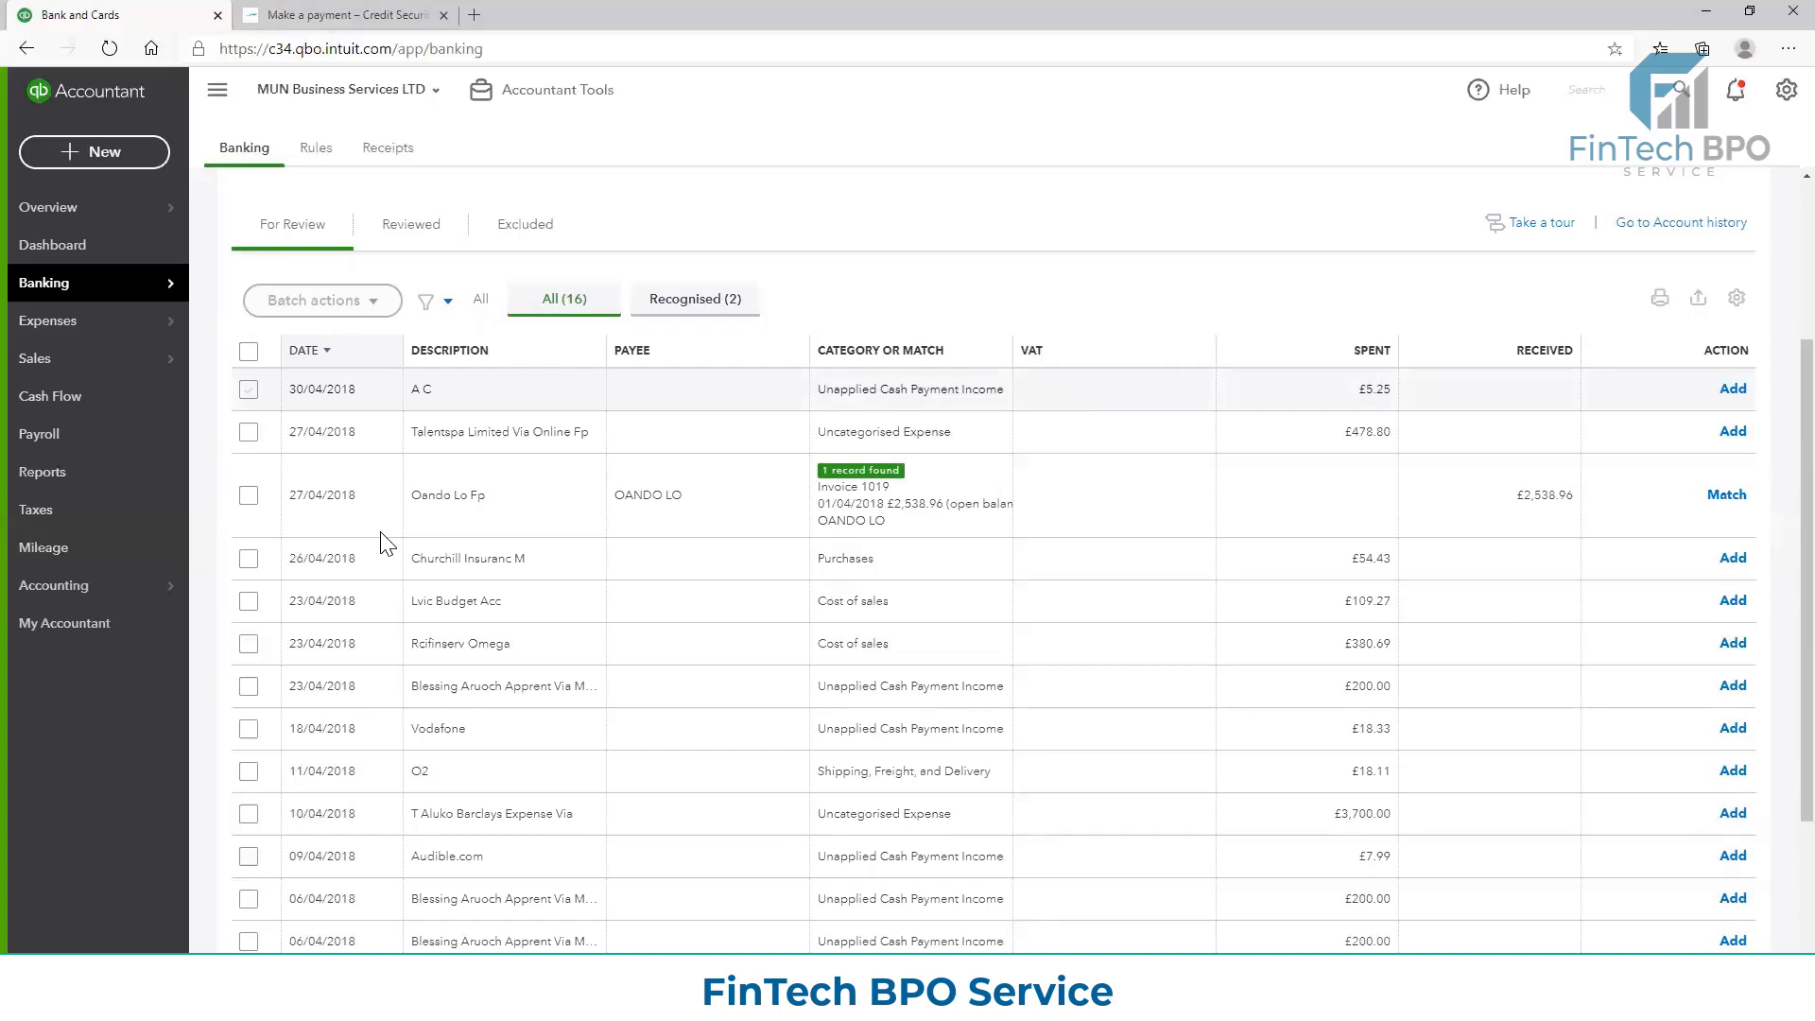
scroll(397, 557, down, 3)
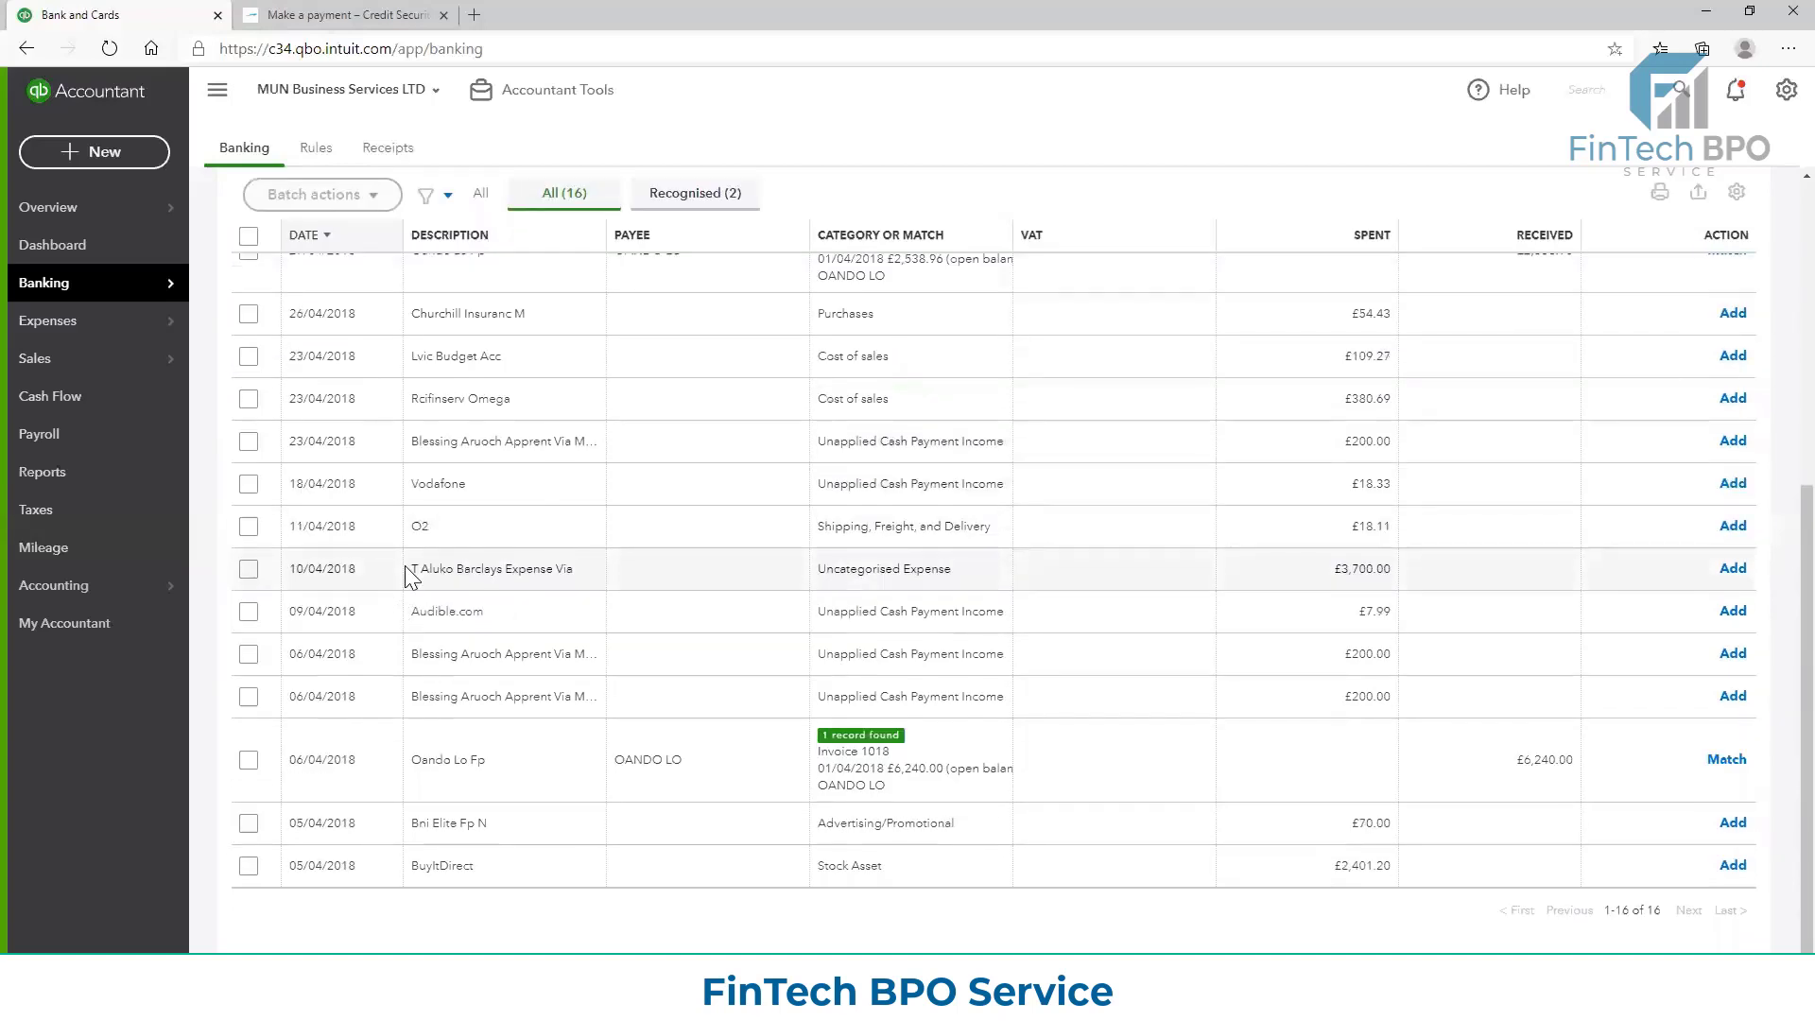
scroll(402, 558, up, 6)
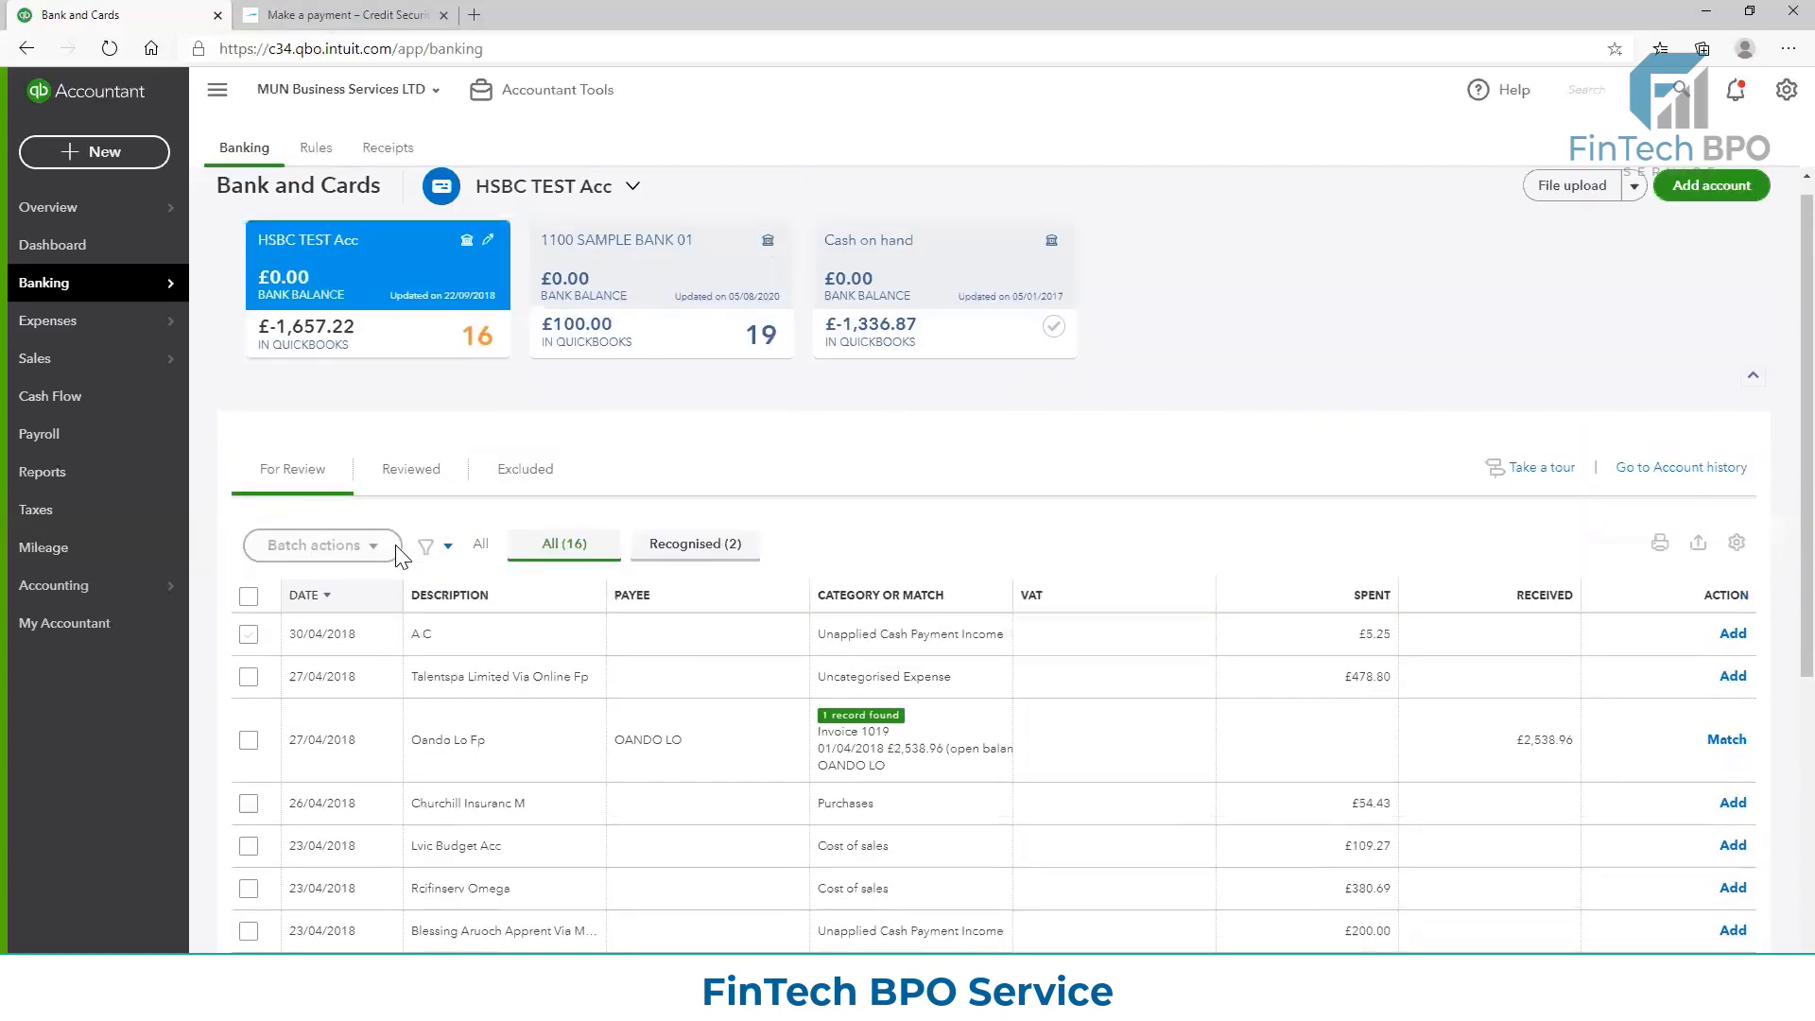
Check the Reviewed and Excluded lists and return to the transactions for review
click(423, 471)
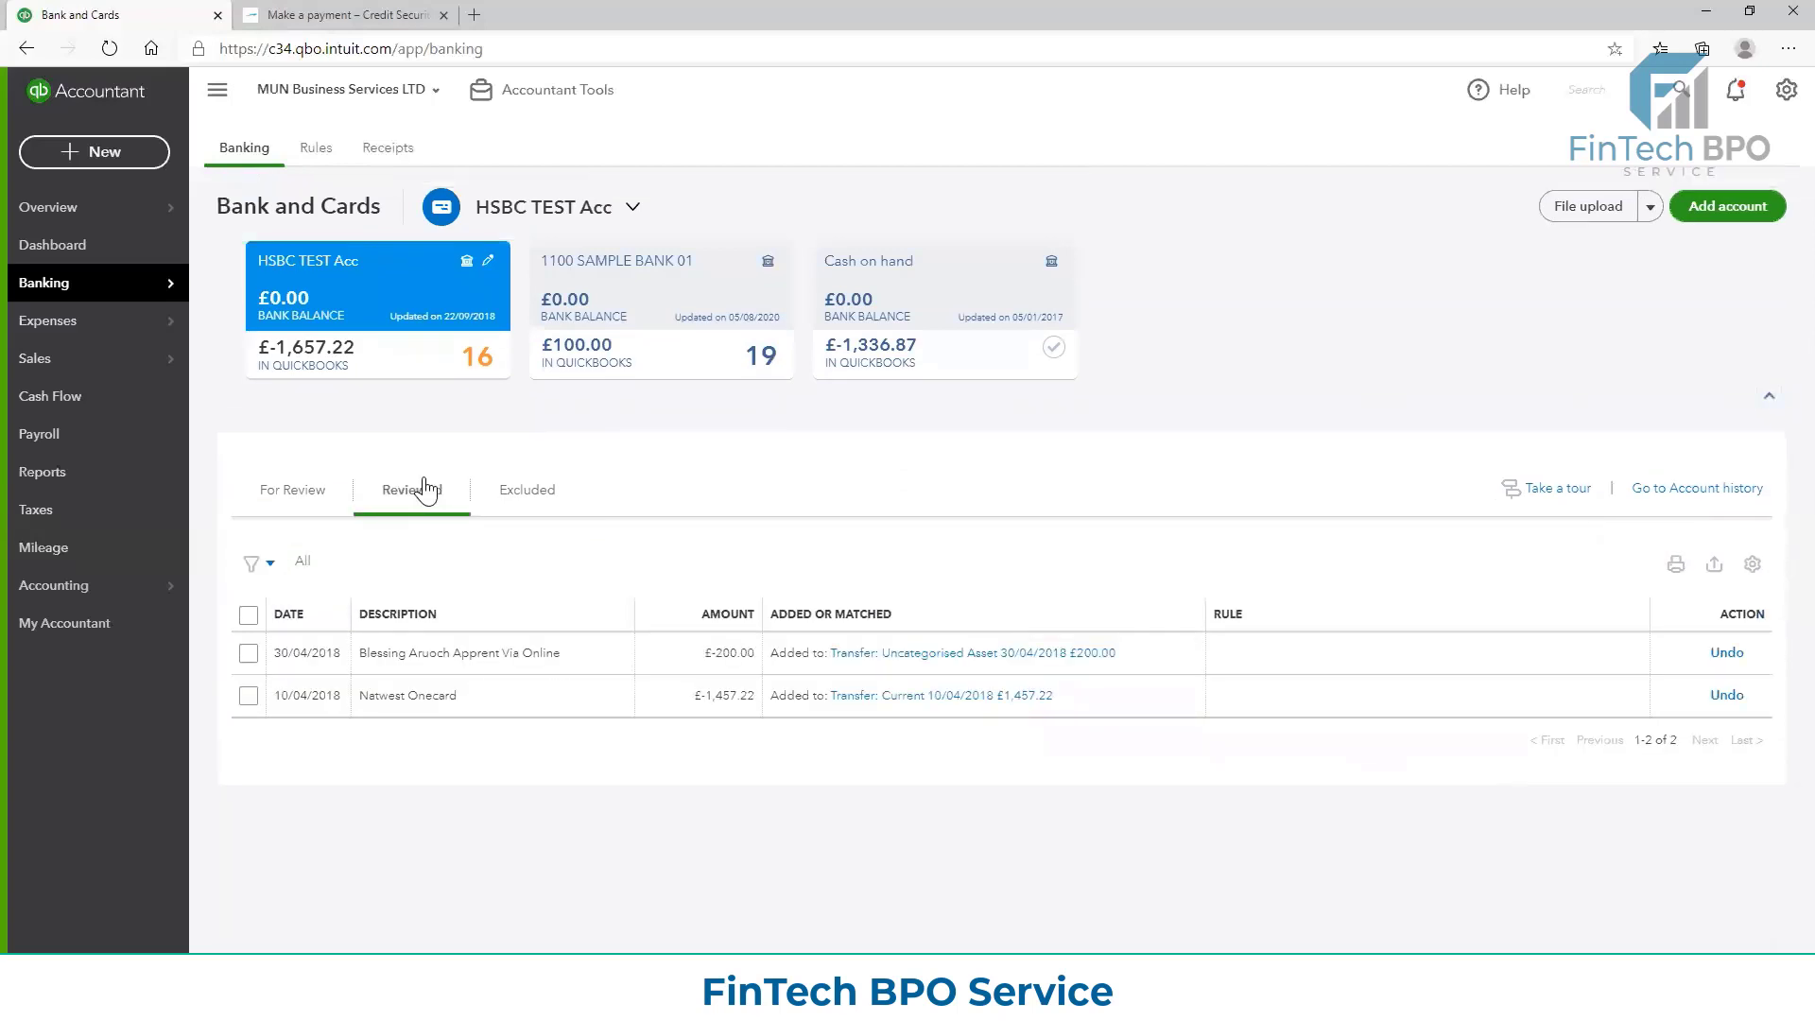
click(522, 502)
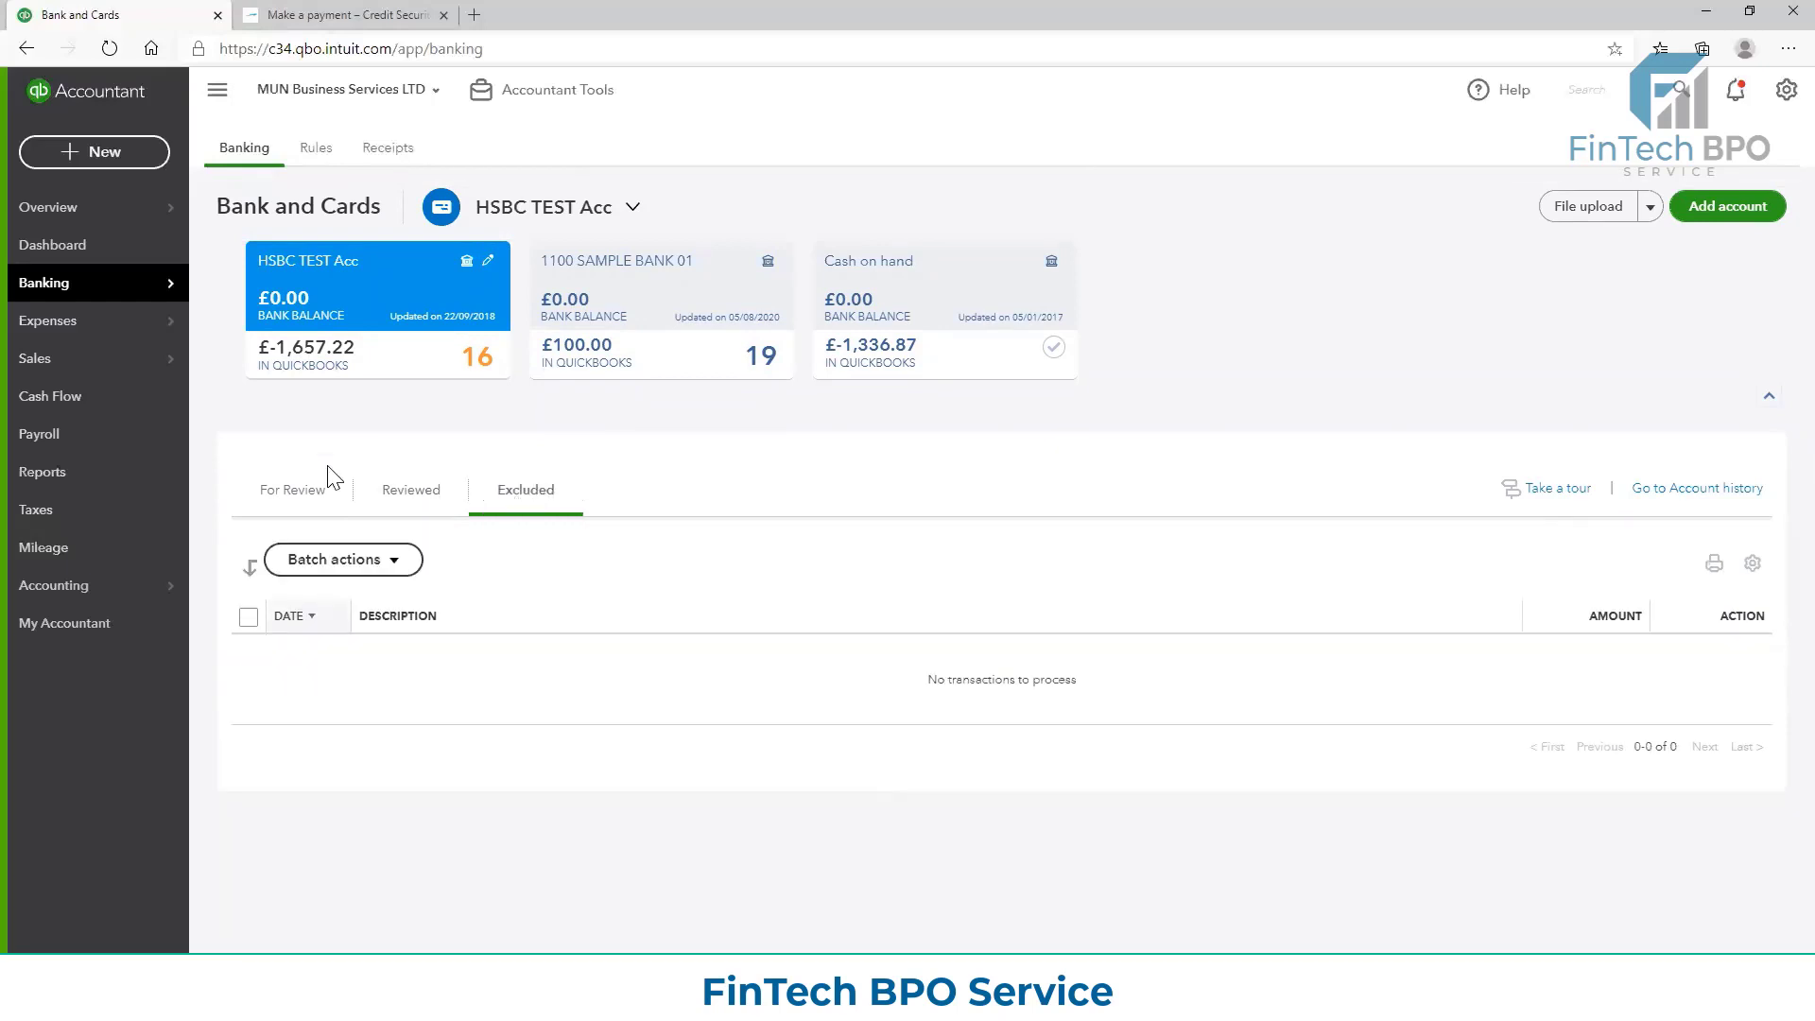
click(308, 494)
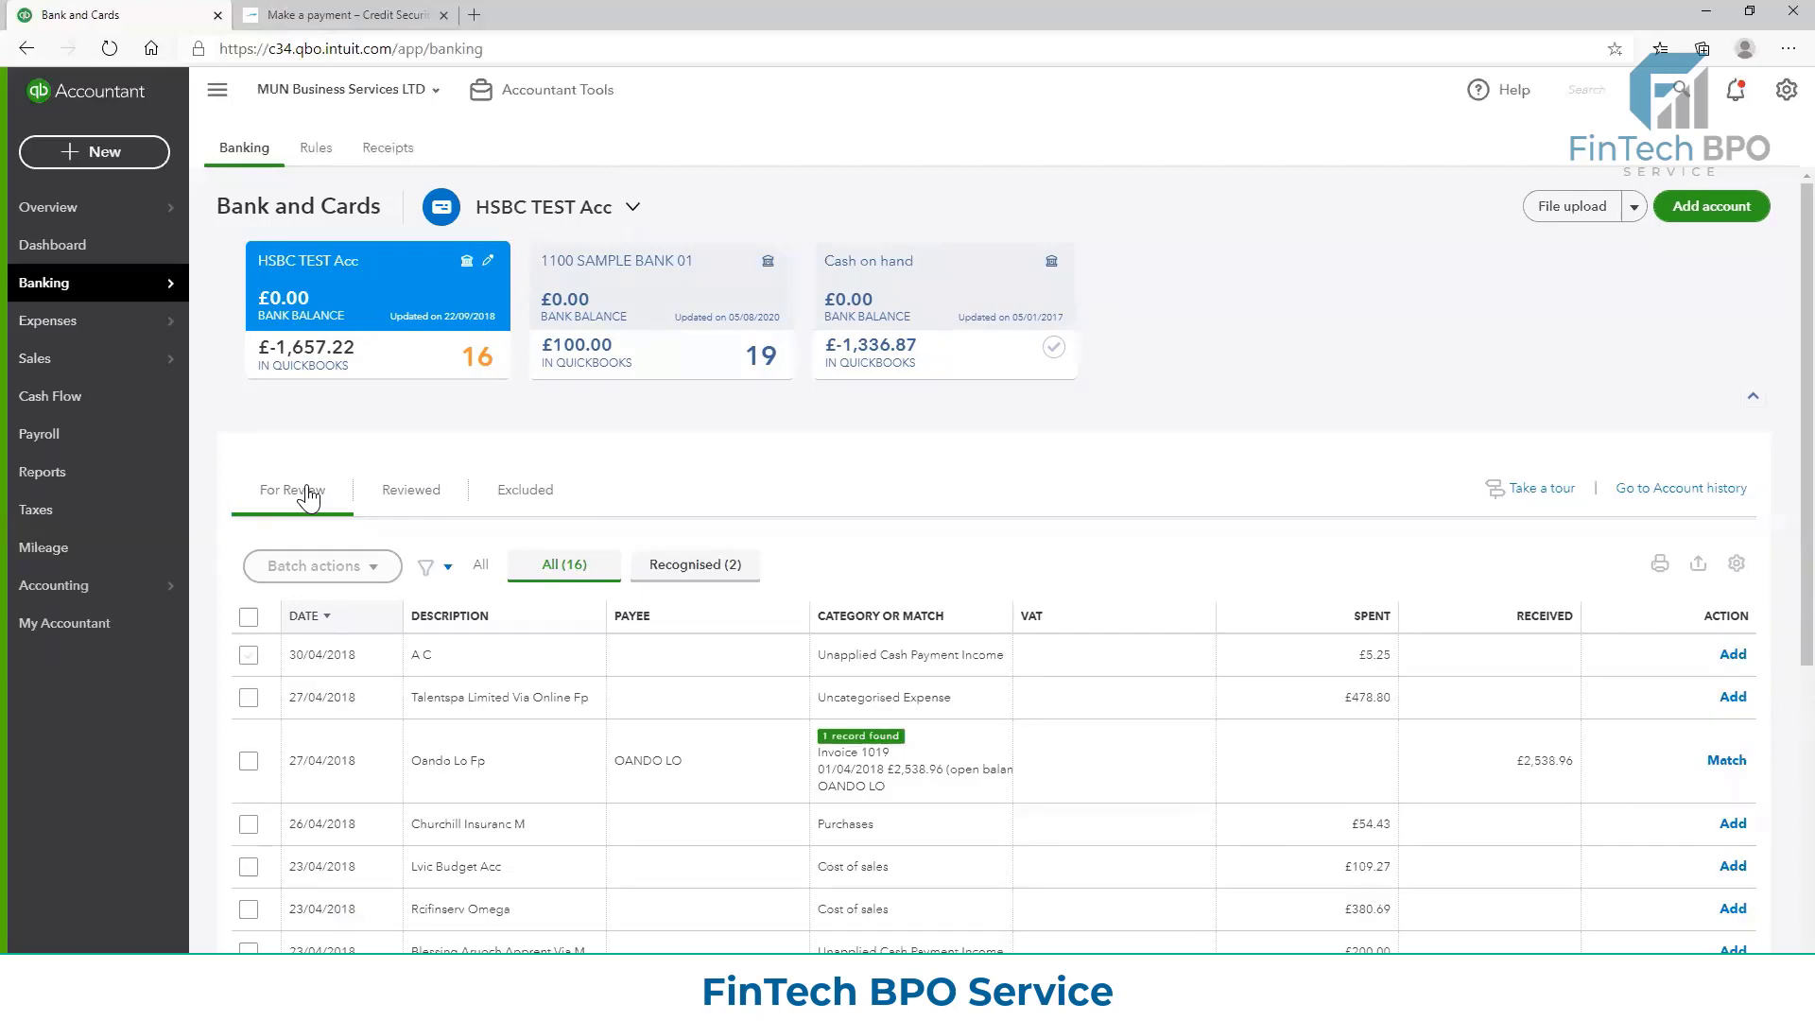
Sort the transactions for review by date with the oldest first and look over the reordered list
scroll(424, 646, down, 3)
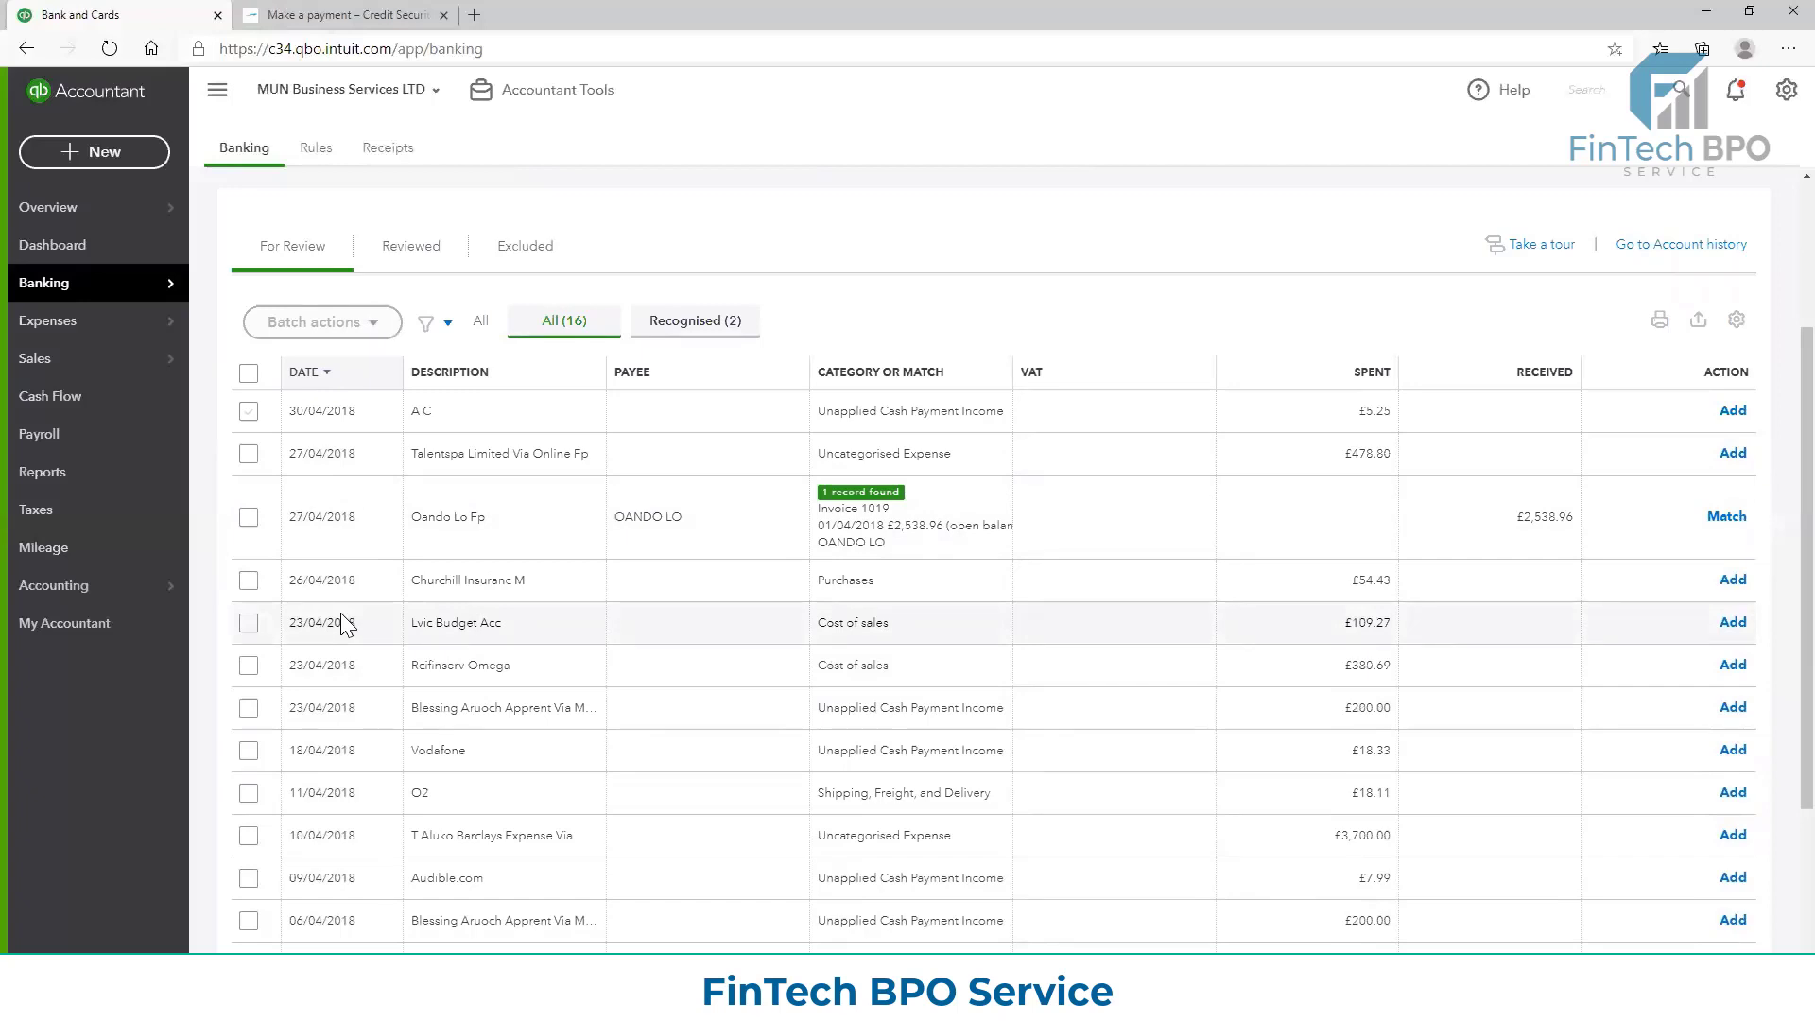
click(304, 373)
scroll(519, 535, down, 2)
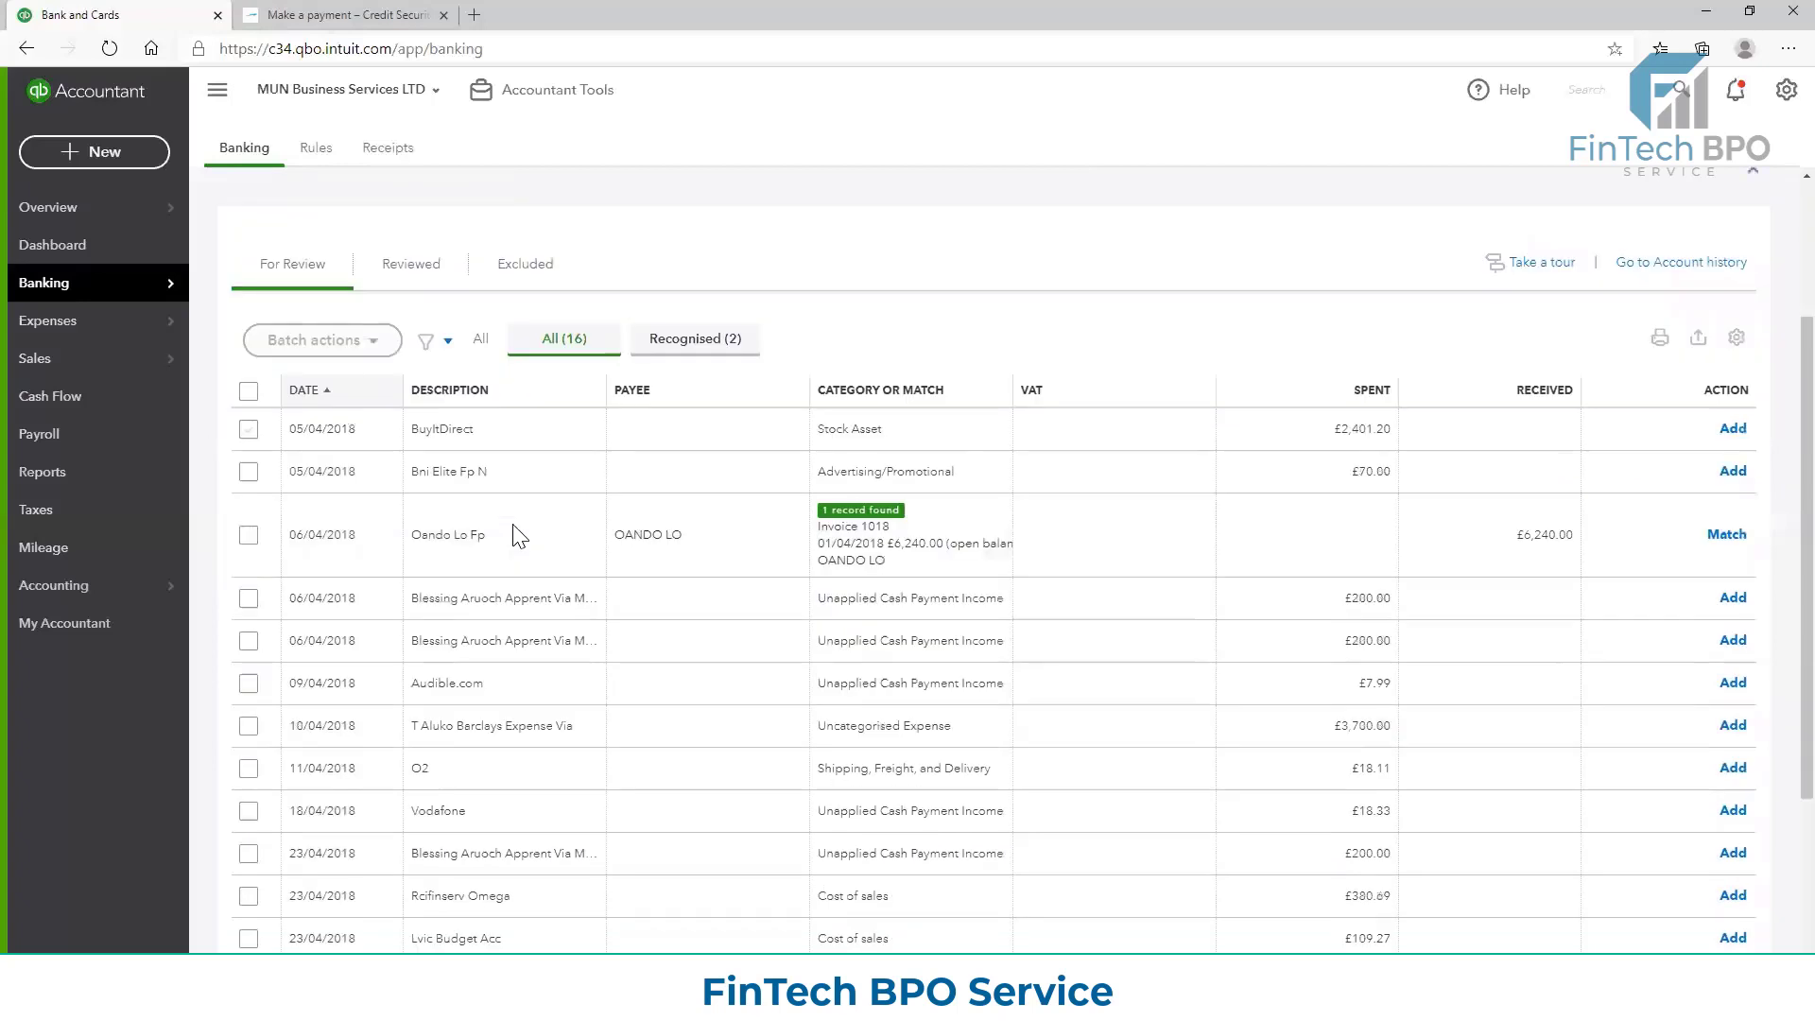
scroll(518, 536, down, 2)
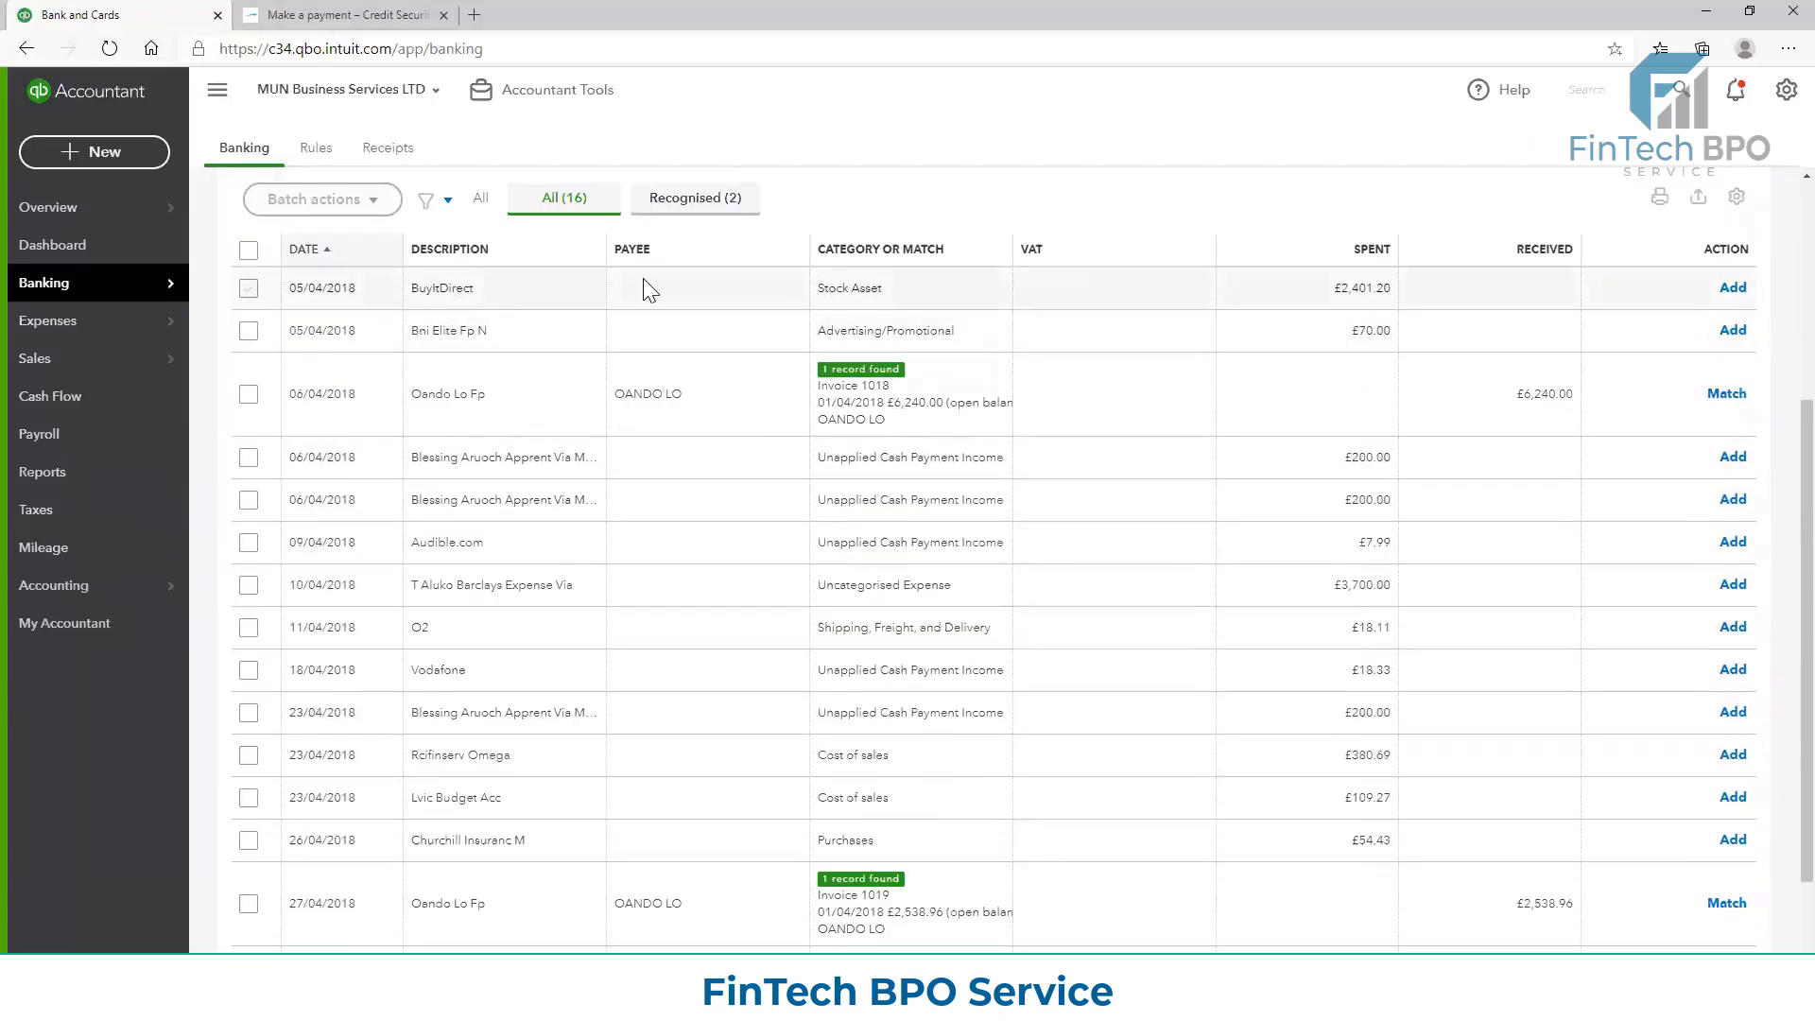
scroll(479, 350, up, 2)
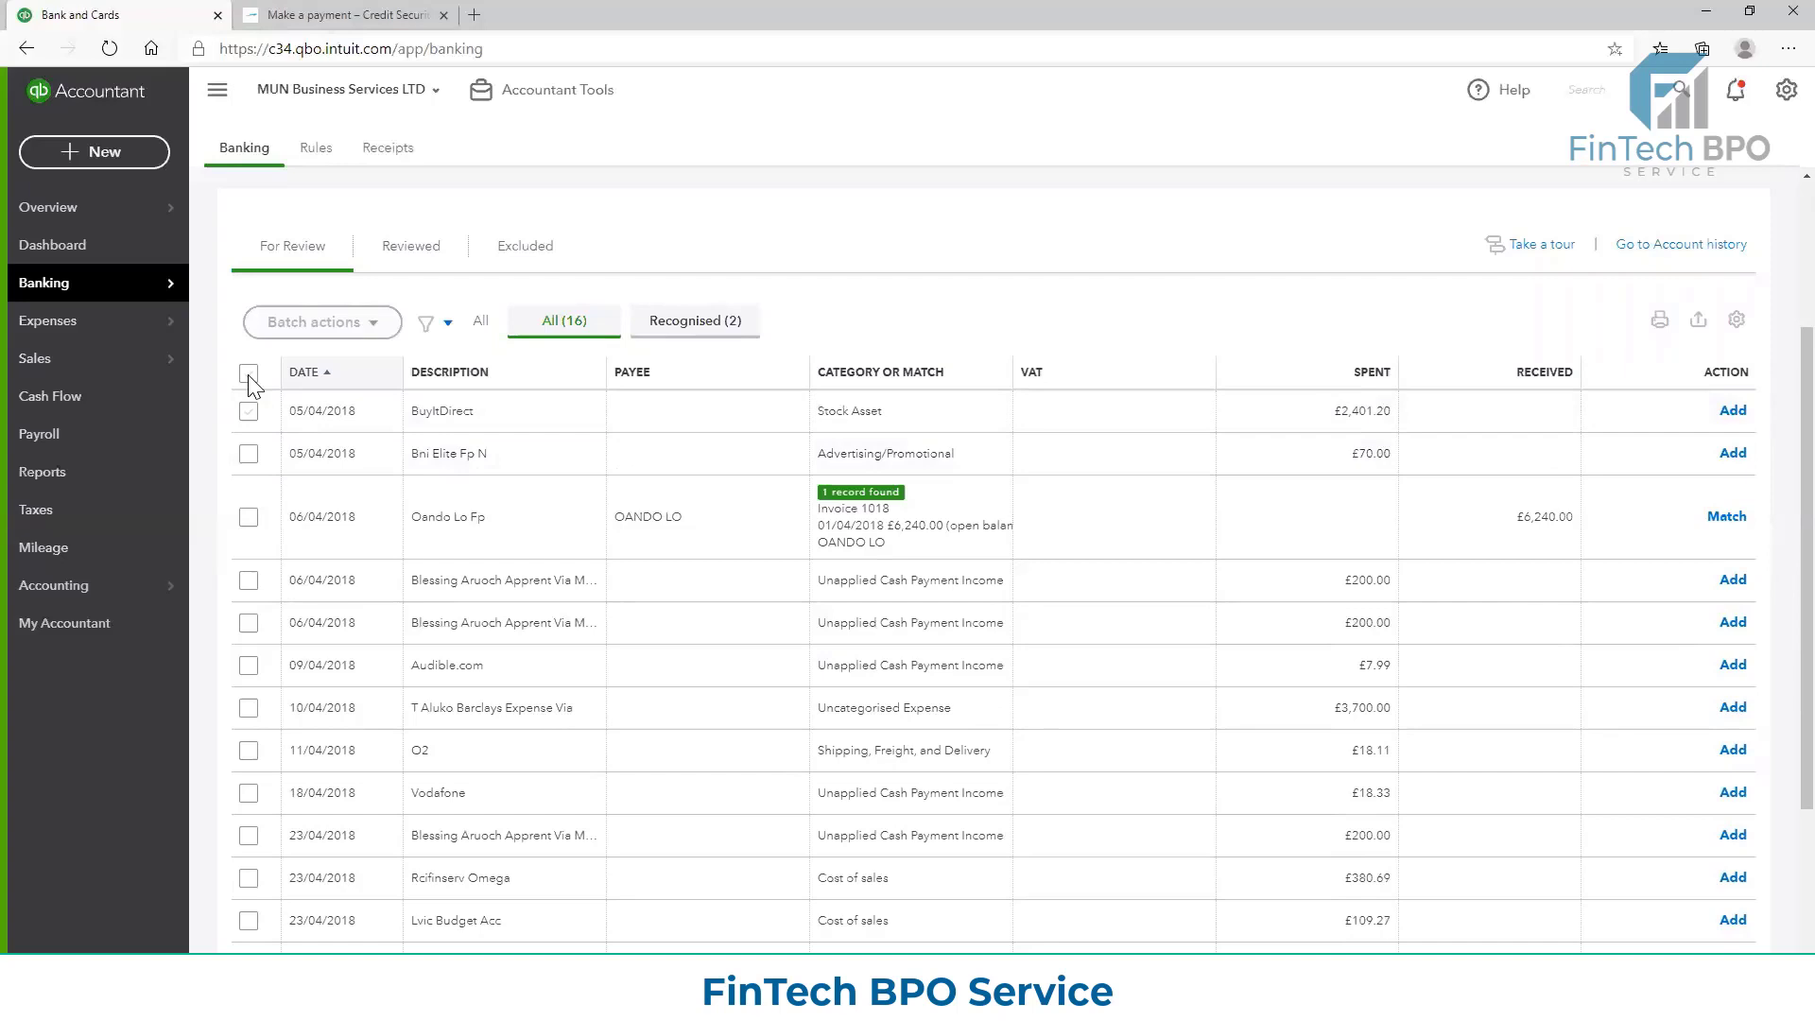
Exclude the 05/04/2018 BuyItDirect transaction from the transactions for review using a batch action
click(249, 410)
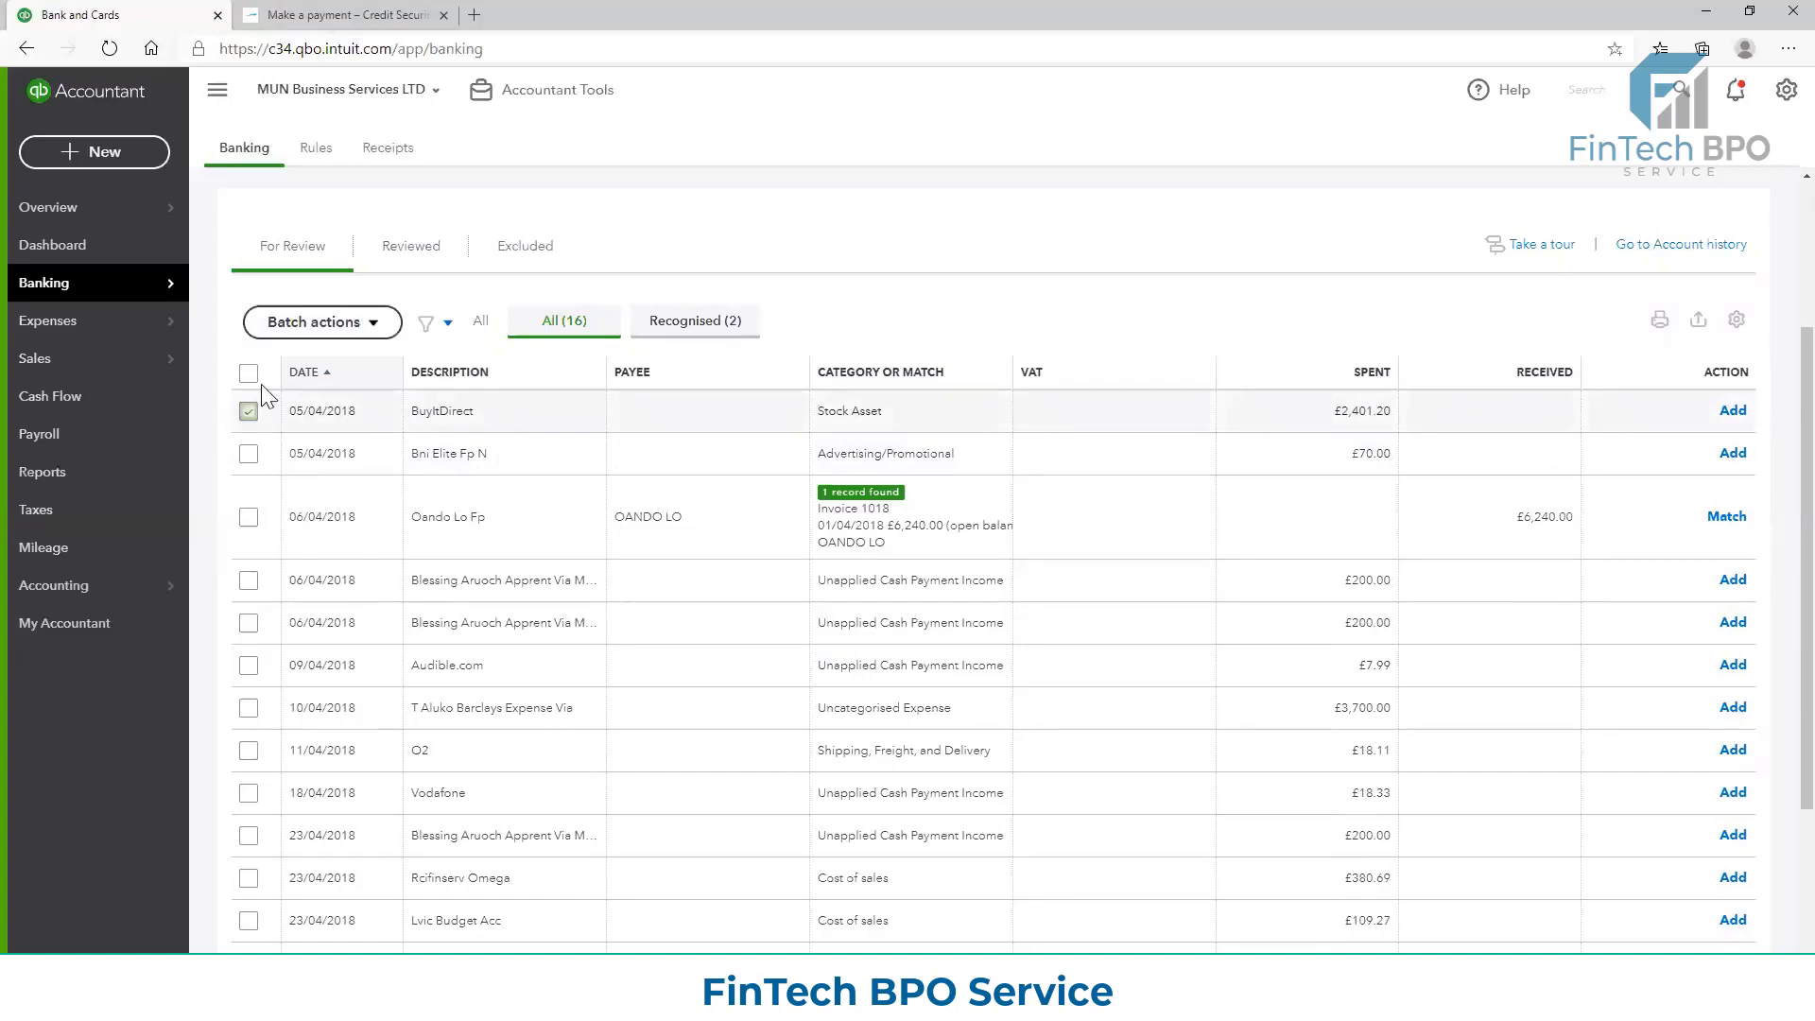
click(375, 321)
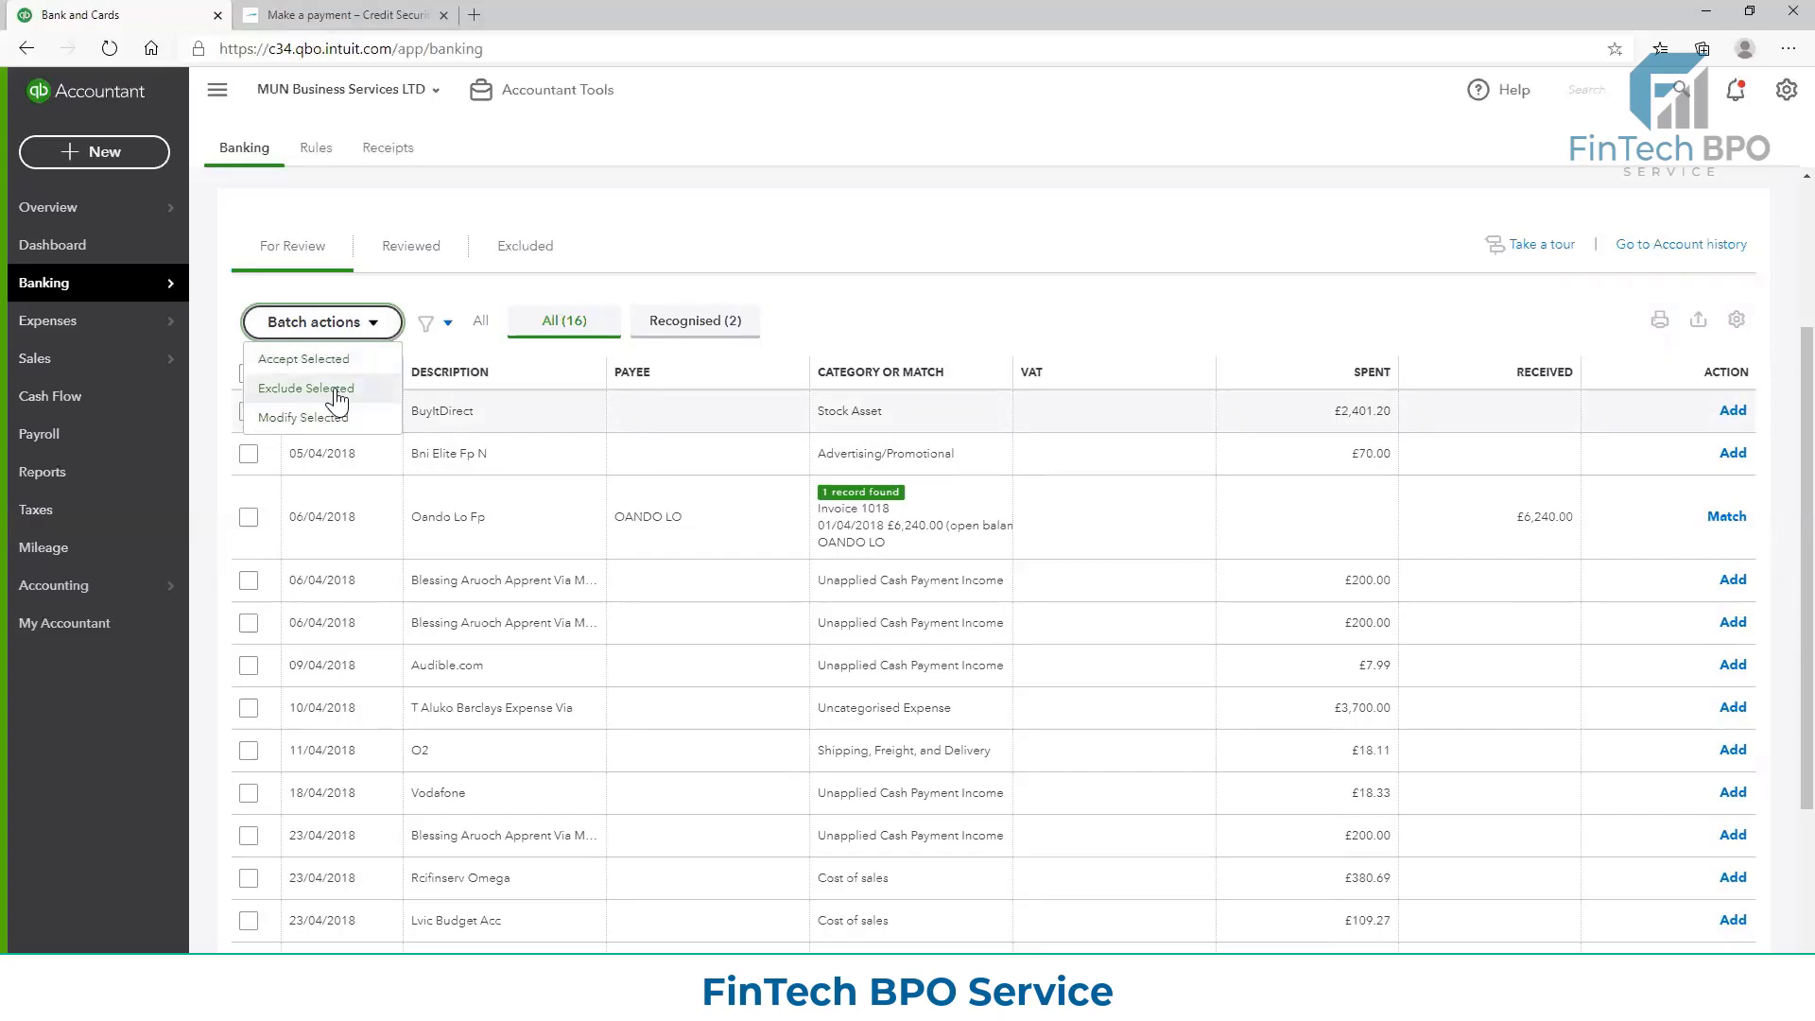
click(336, 392)
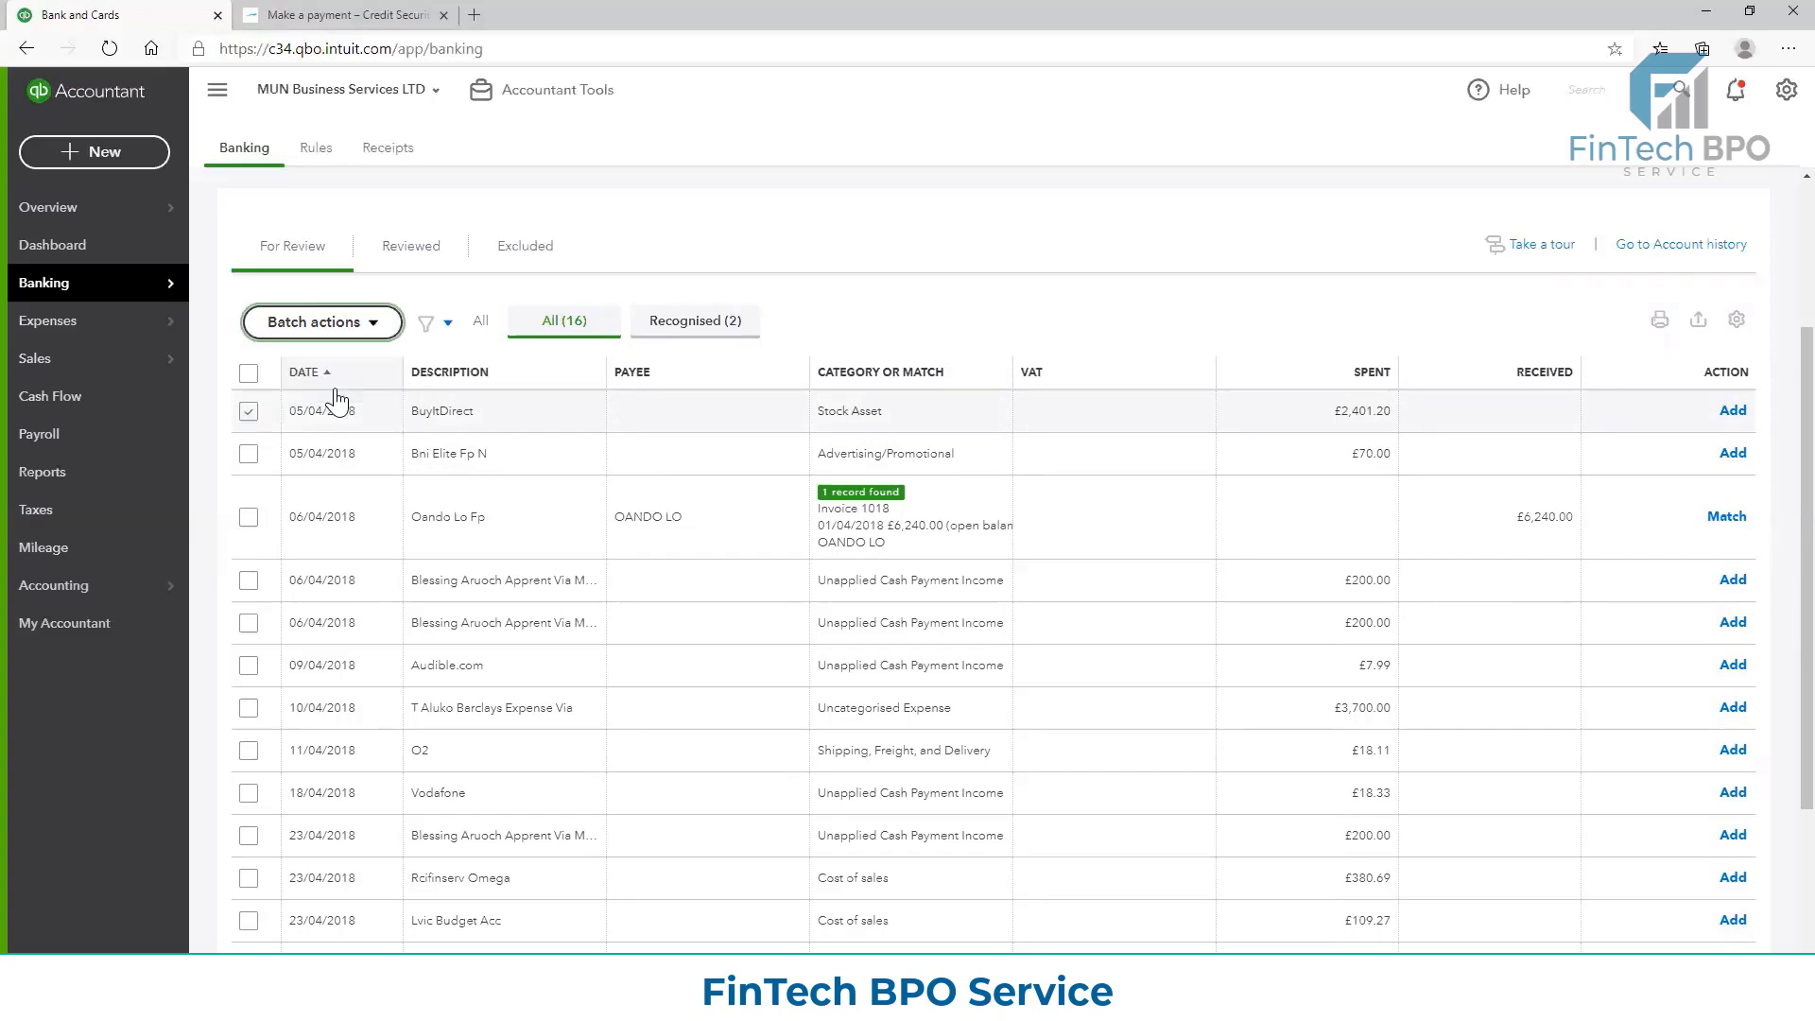
Inspect the batch actions available for the BuyItDirect transaction in the Excluded list, leaving it deselected
click(544, 251)
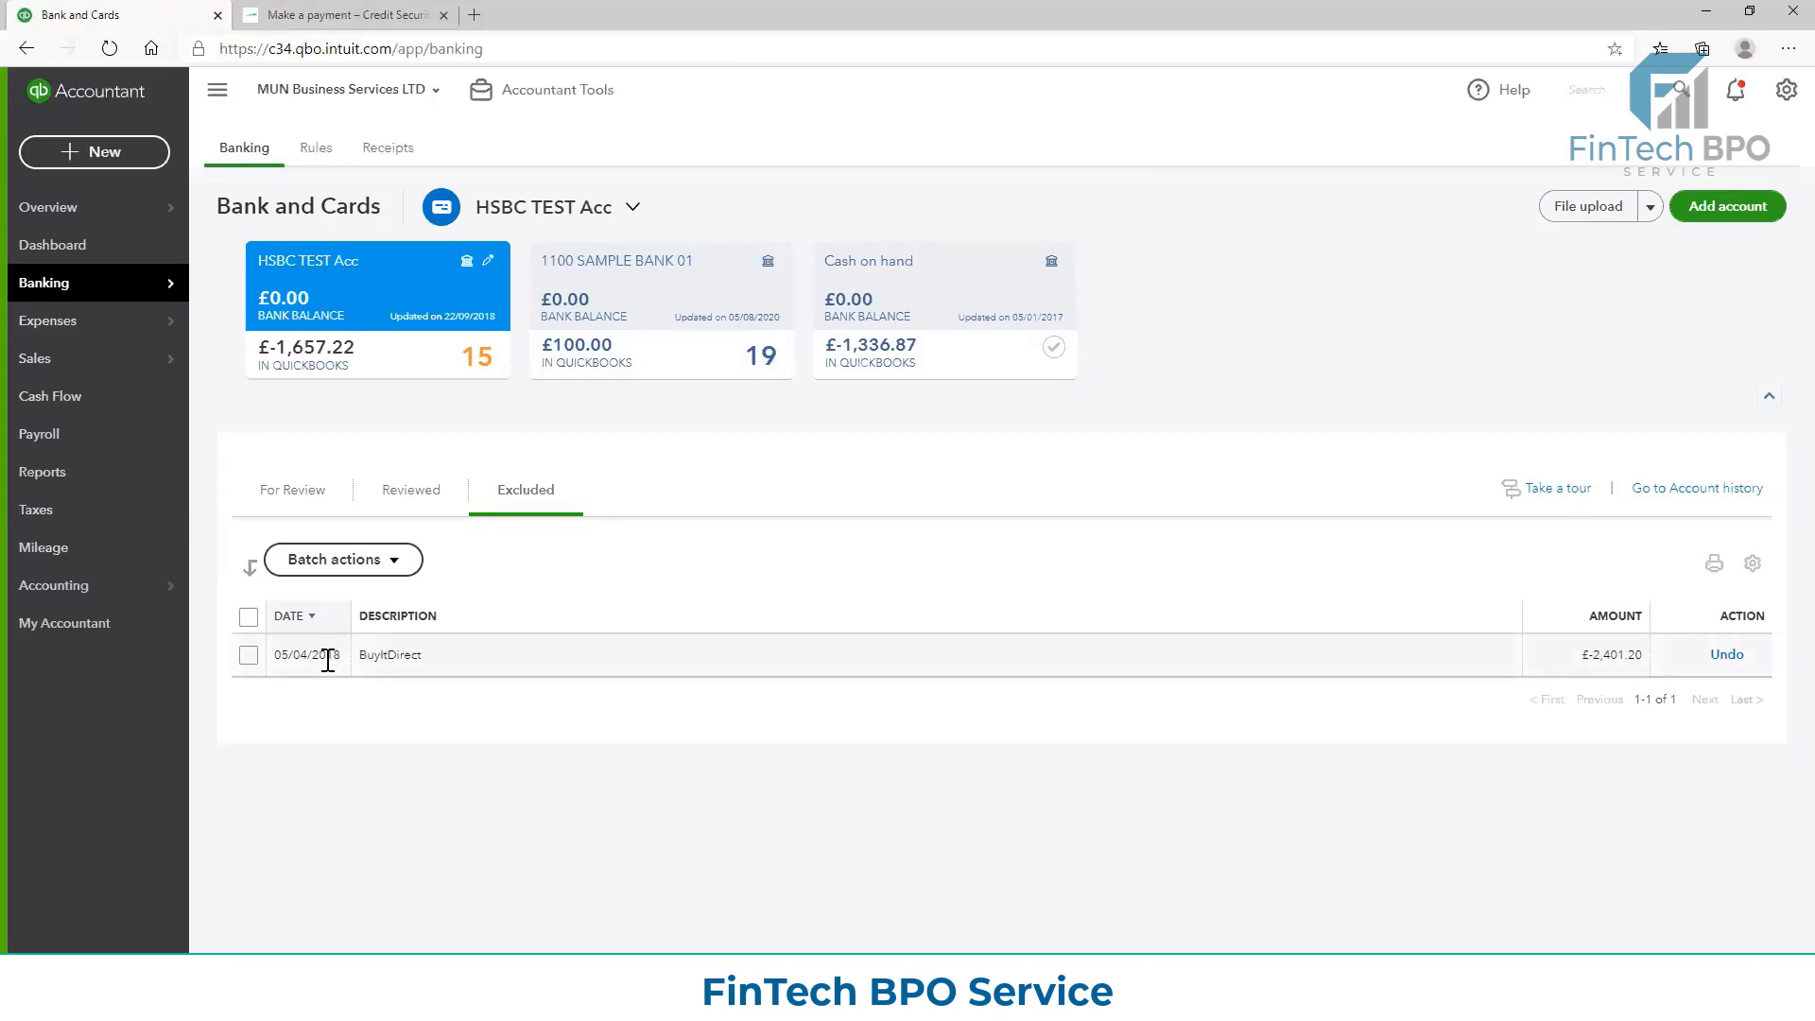
click(248, 655)
click(392, 567)
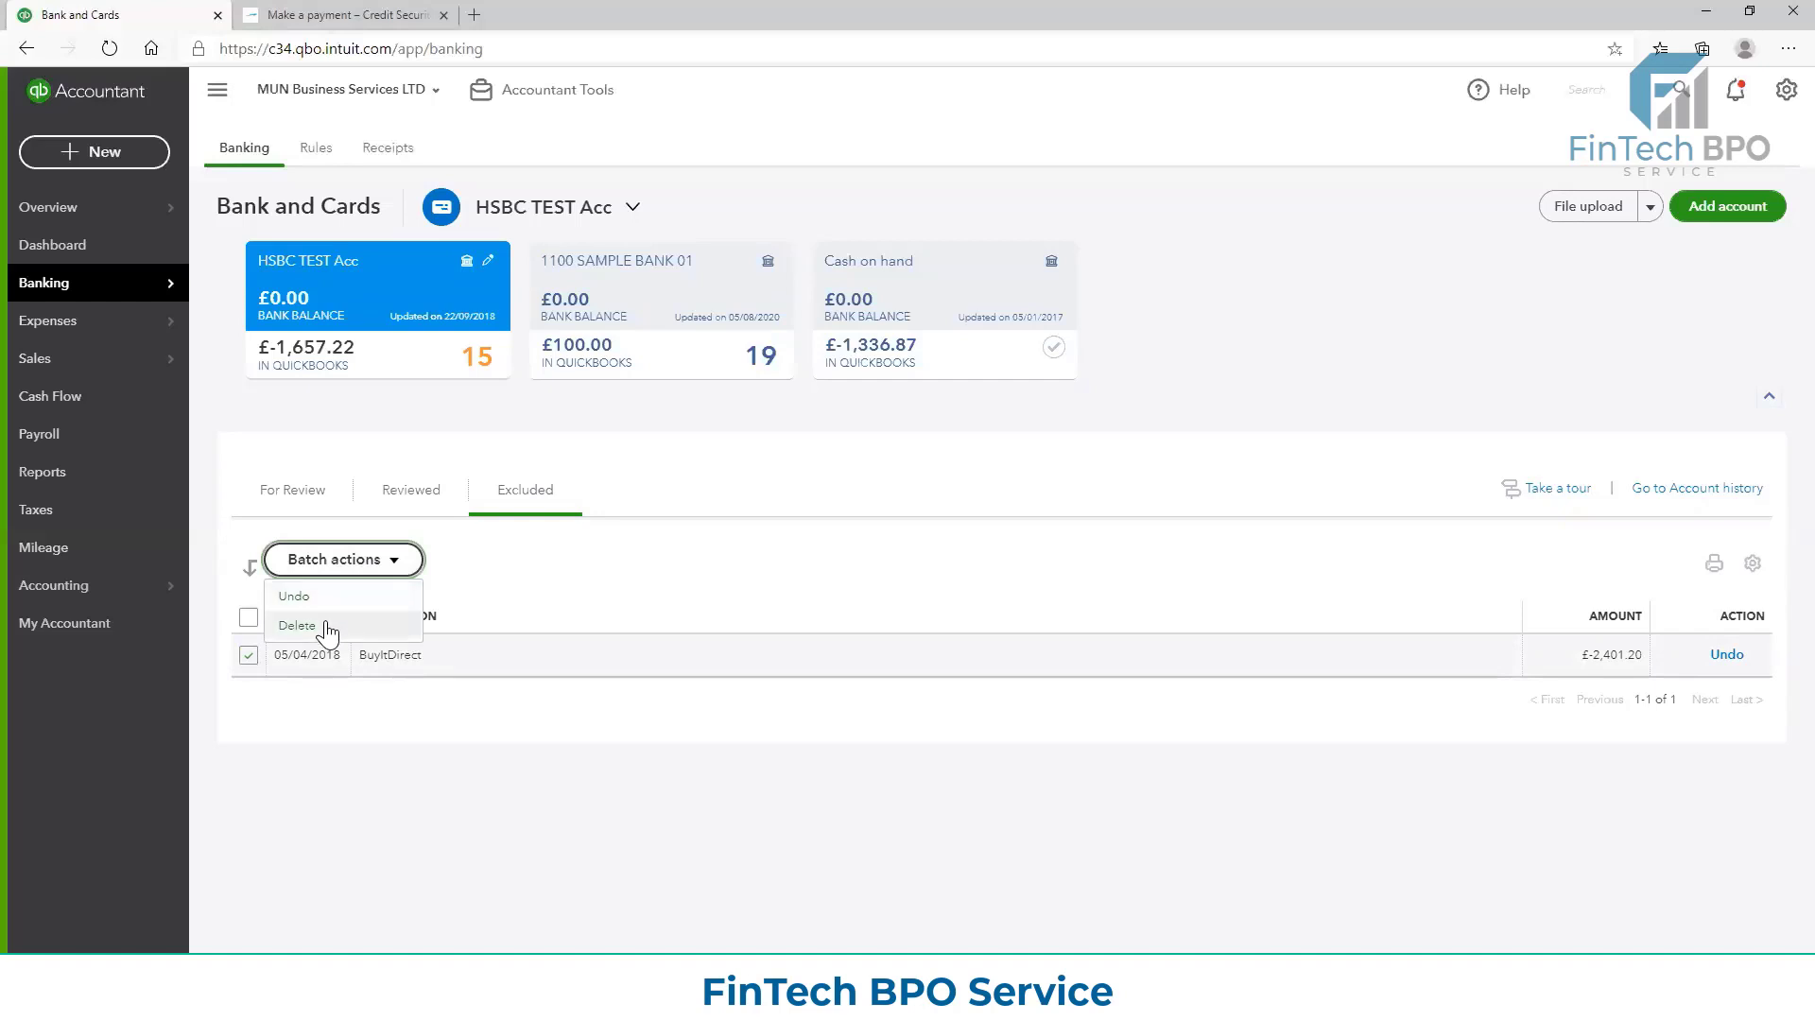
click(249, 654)
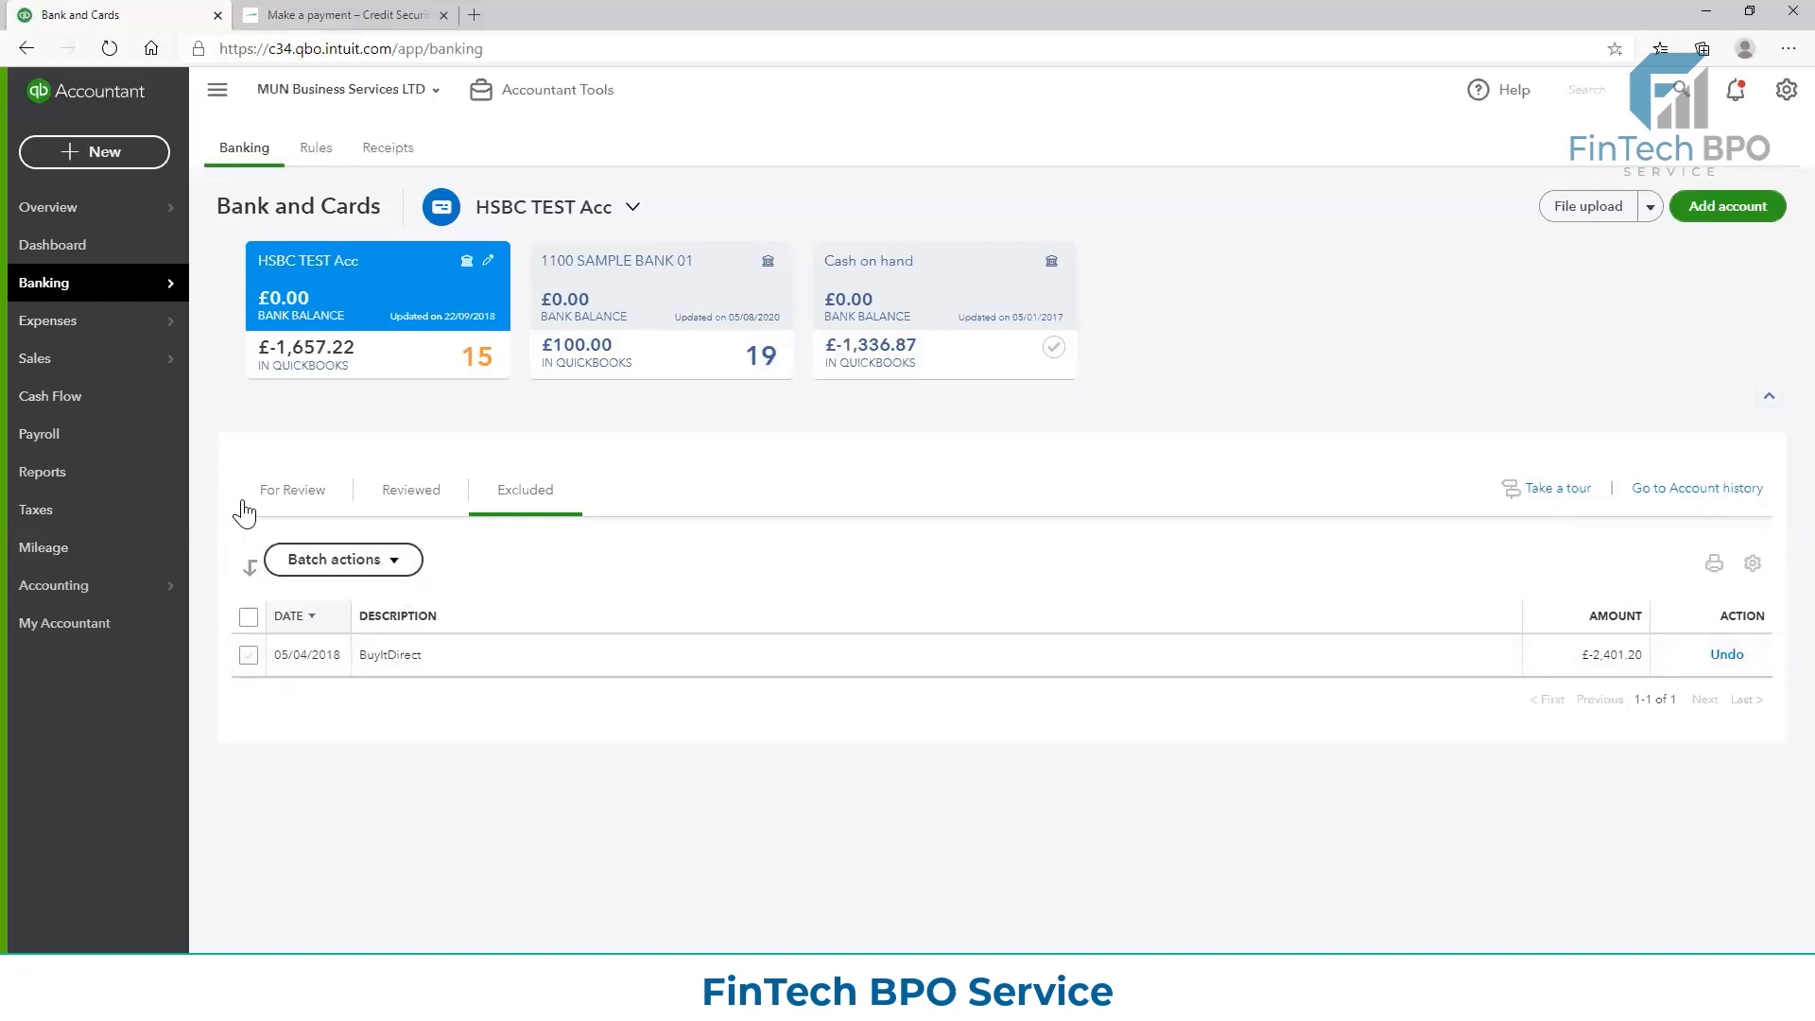
Check the For Review and Reviewed lists, and restore the excluded BuyItDirect transaction to the For Review list
click(293, 493)
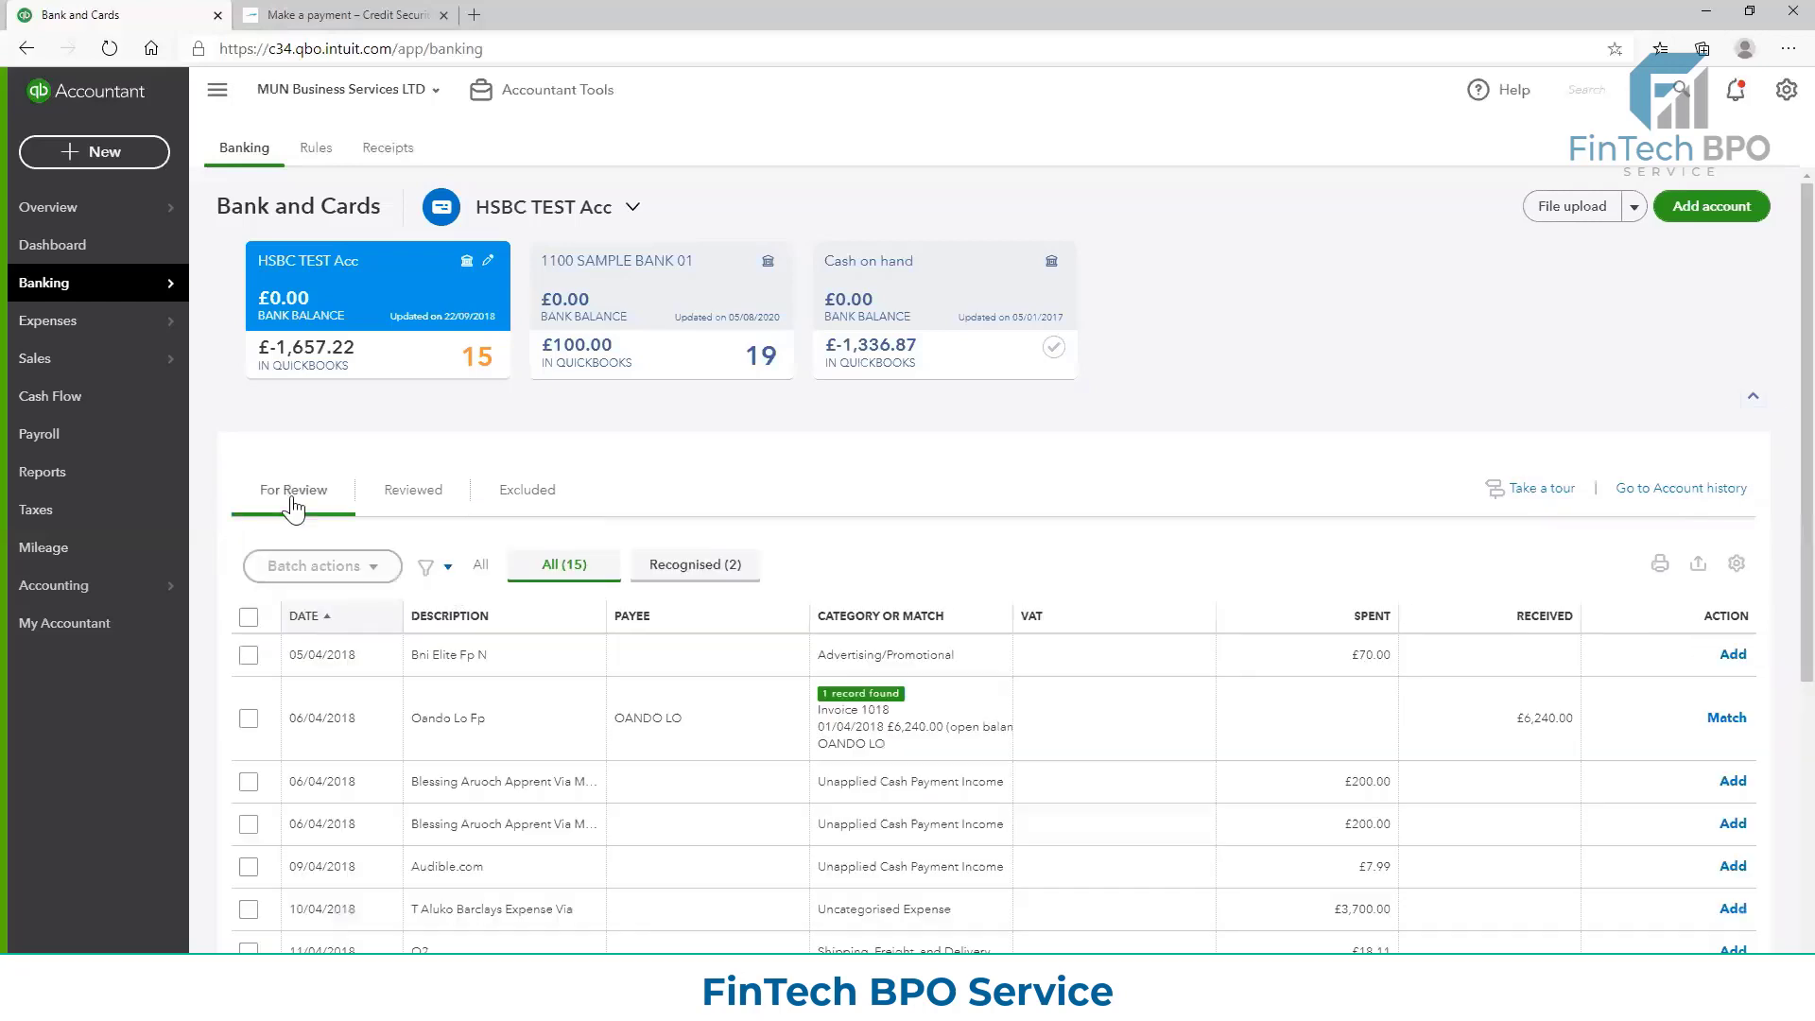
click(412, 517)
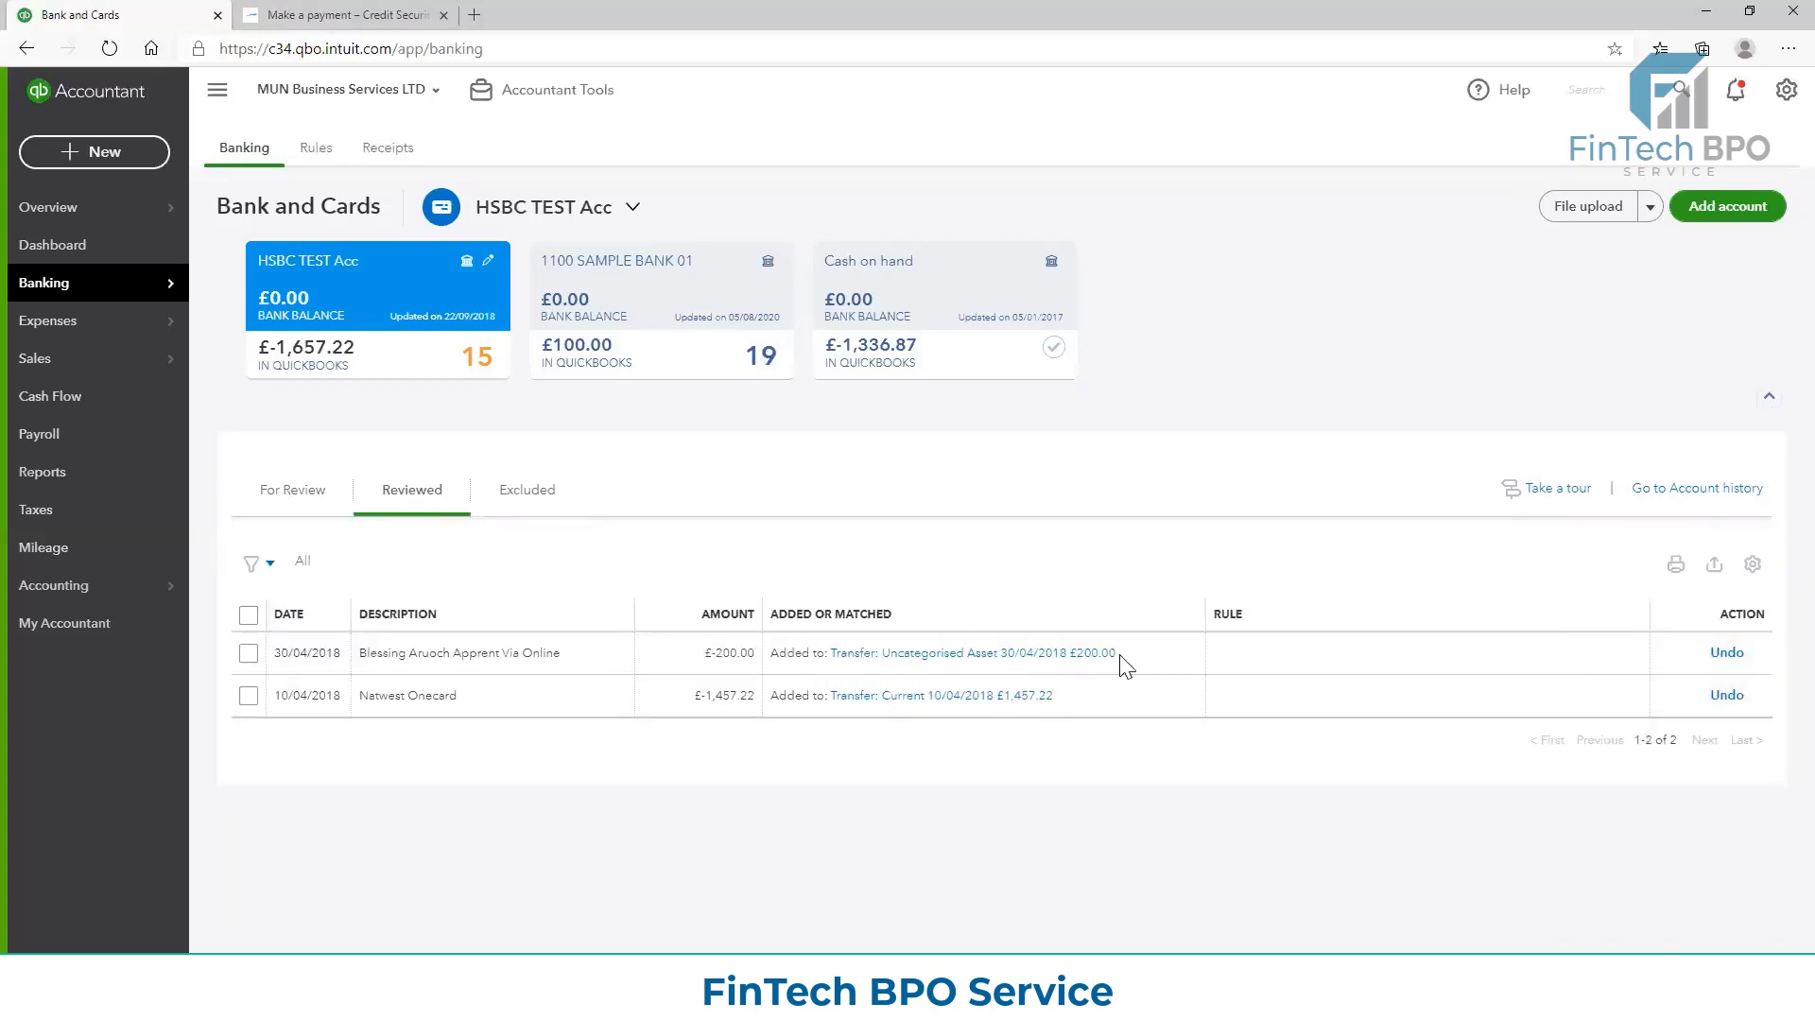
click(545, 491)
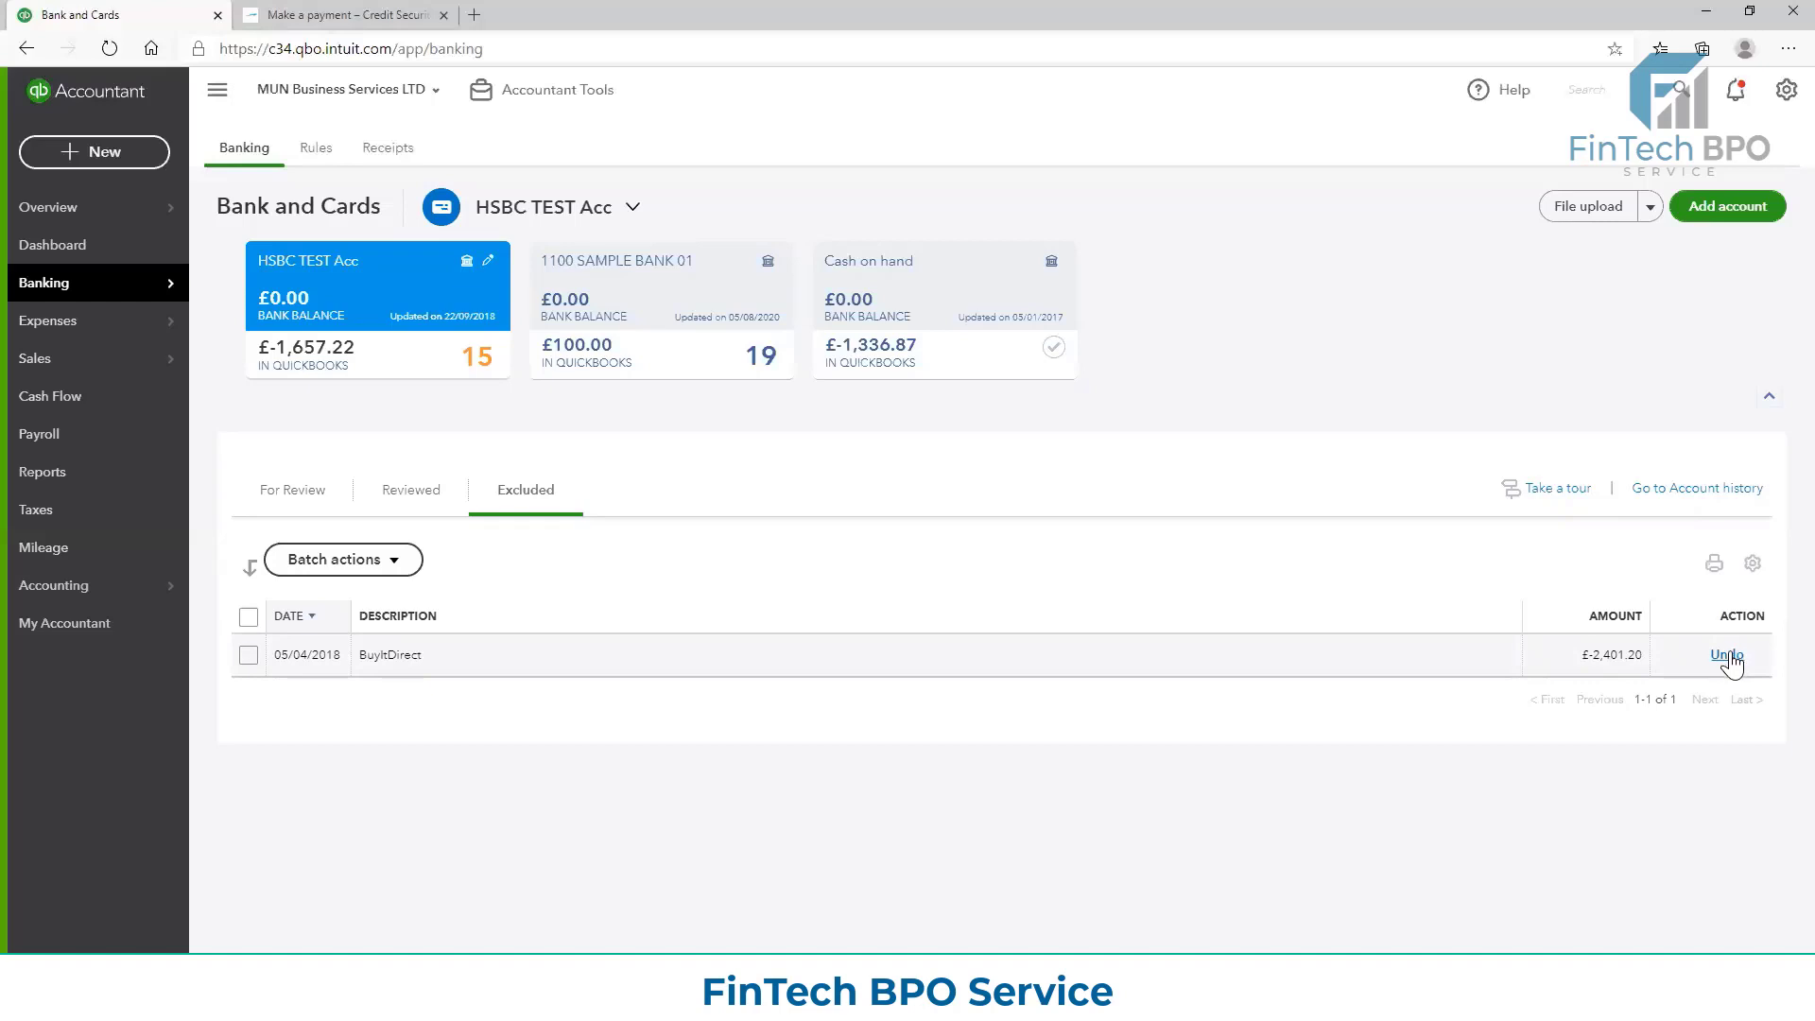
click(1728, 656)
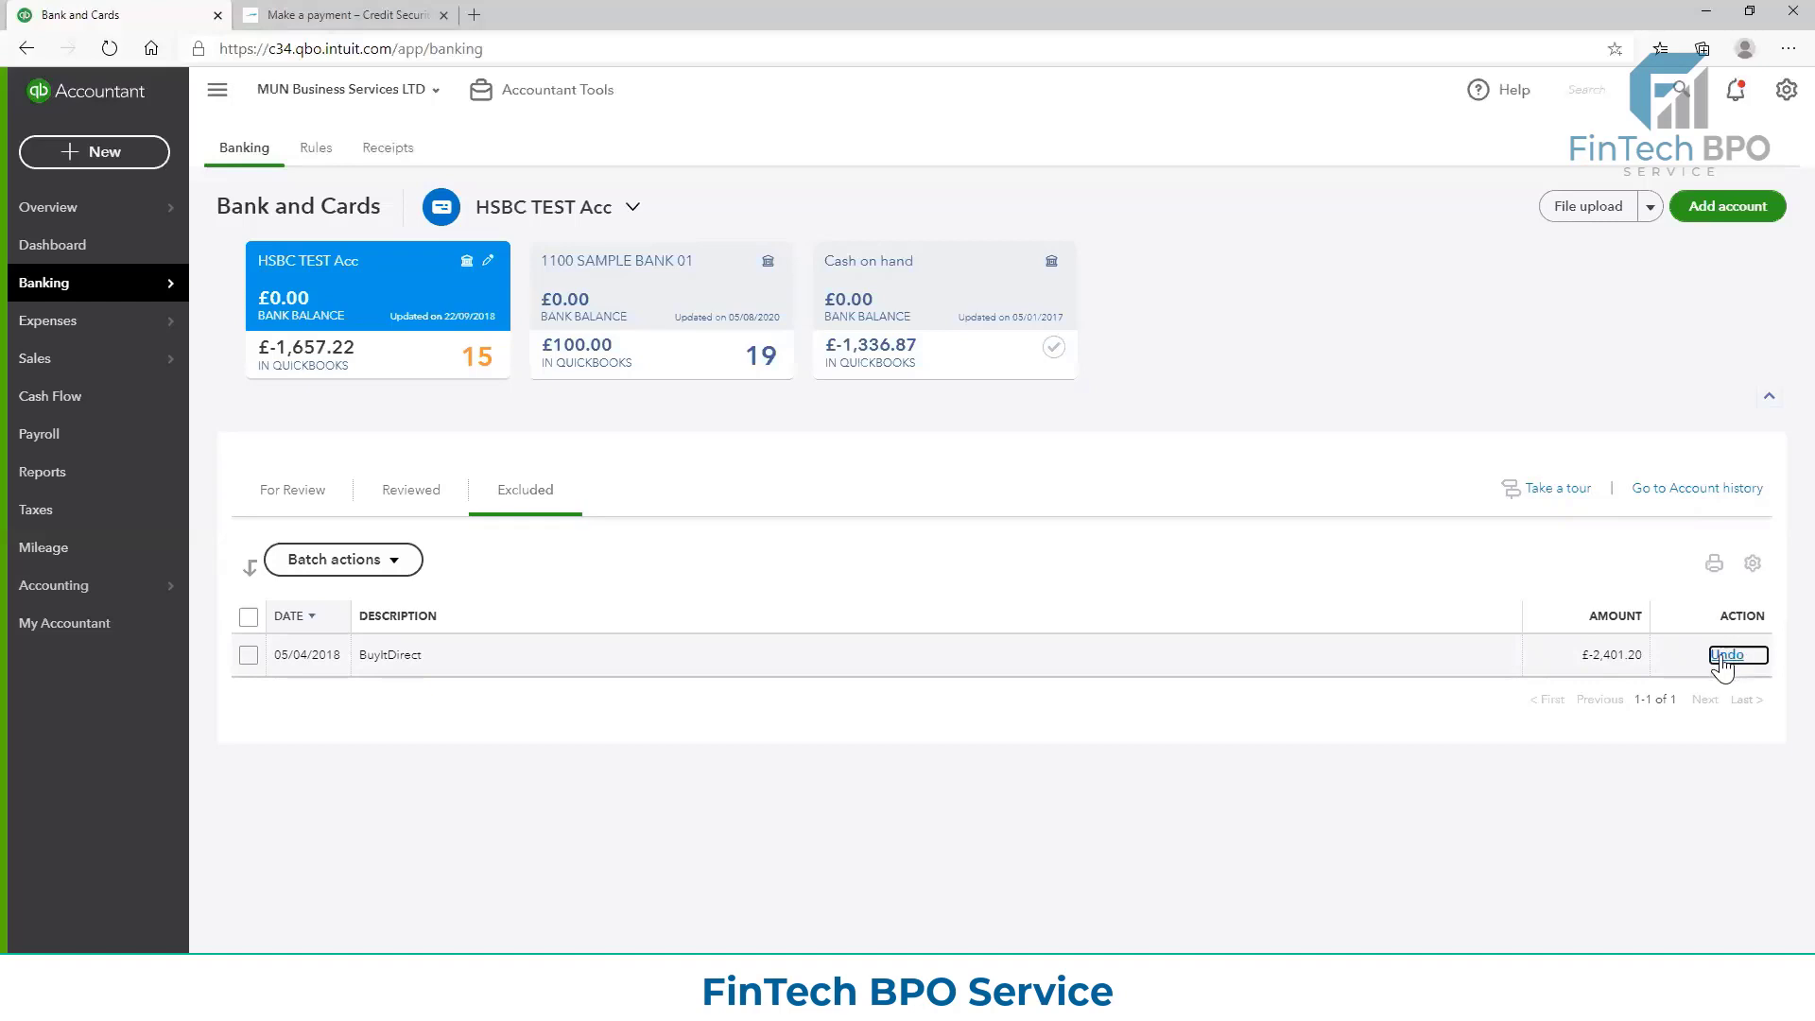
click(275, 488)
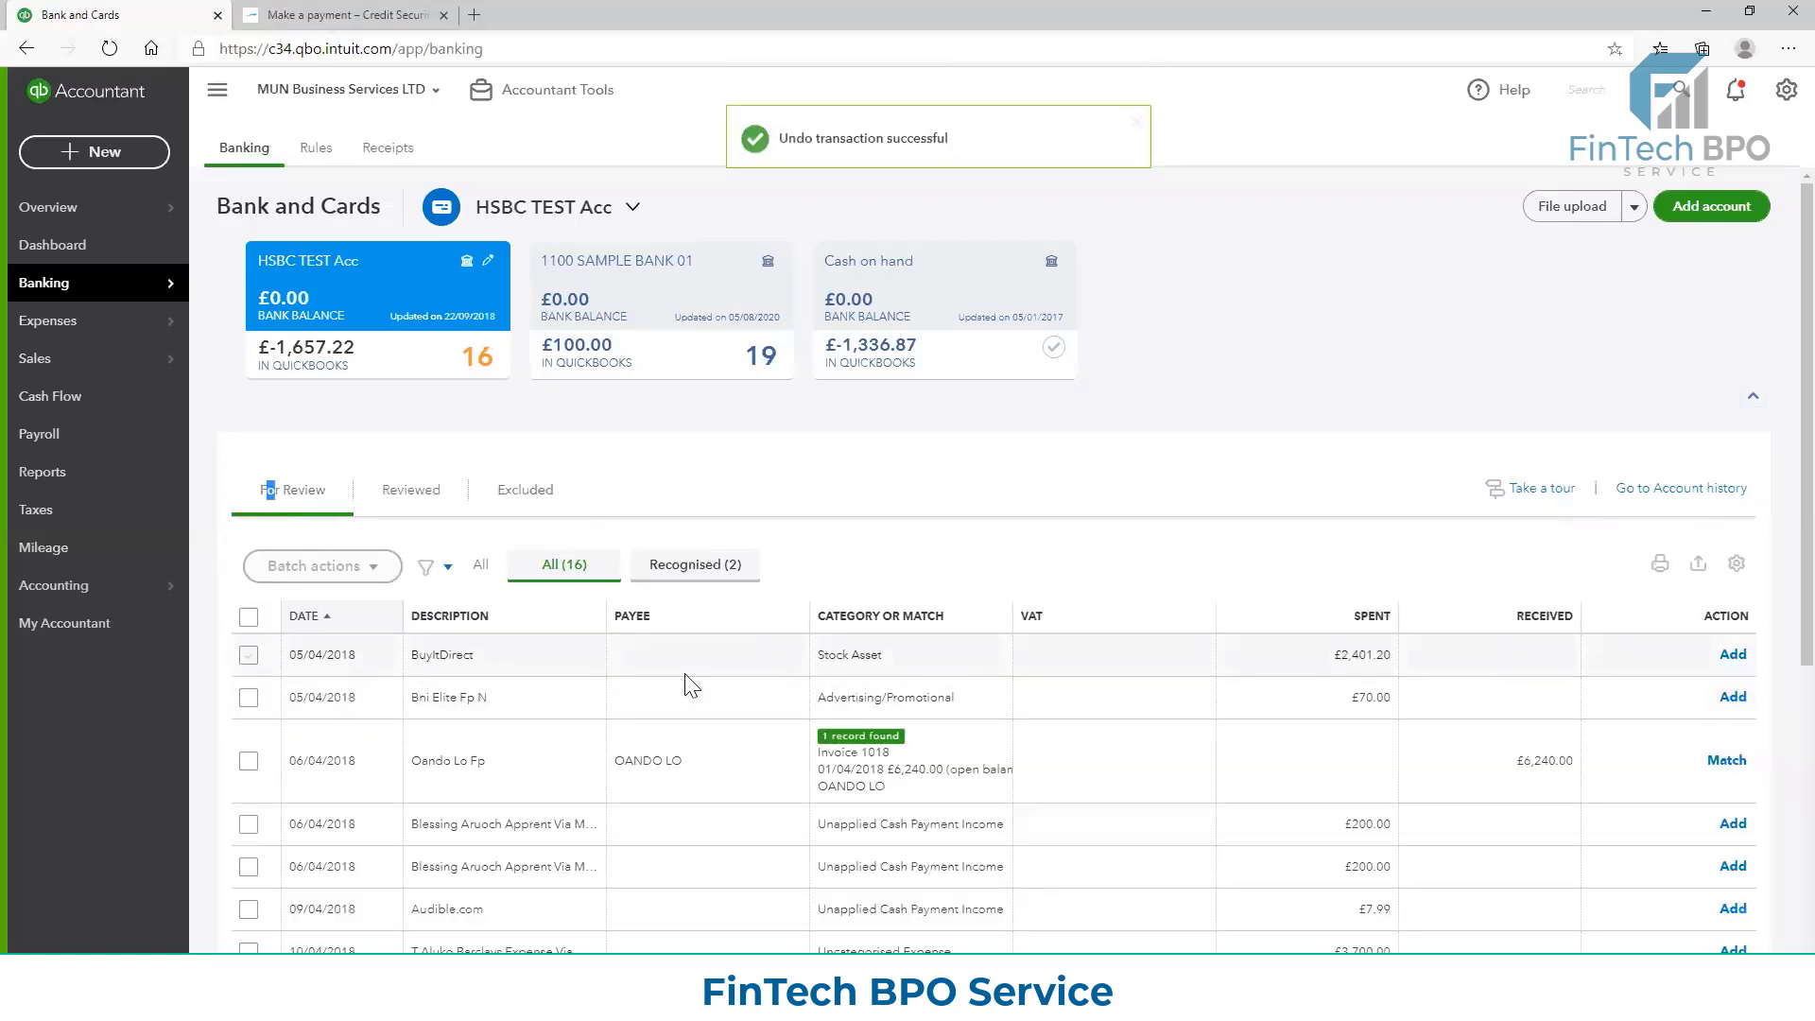
Look over the transactions for review and expand the match details of the 06/04/2018 receipt of £6,240.00
scroll(691, 684, down, 1)
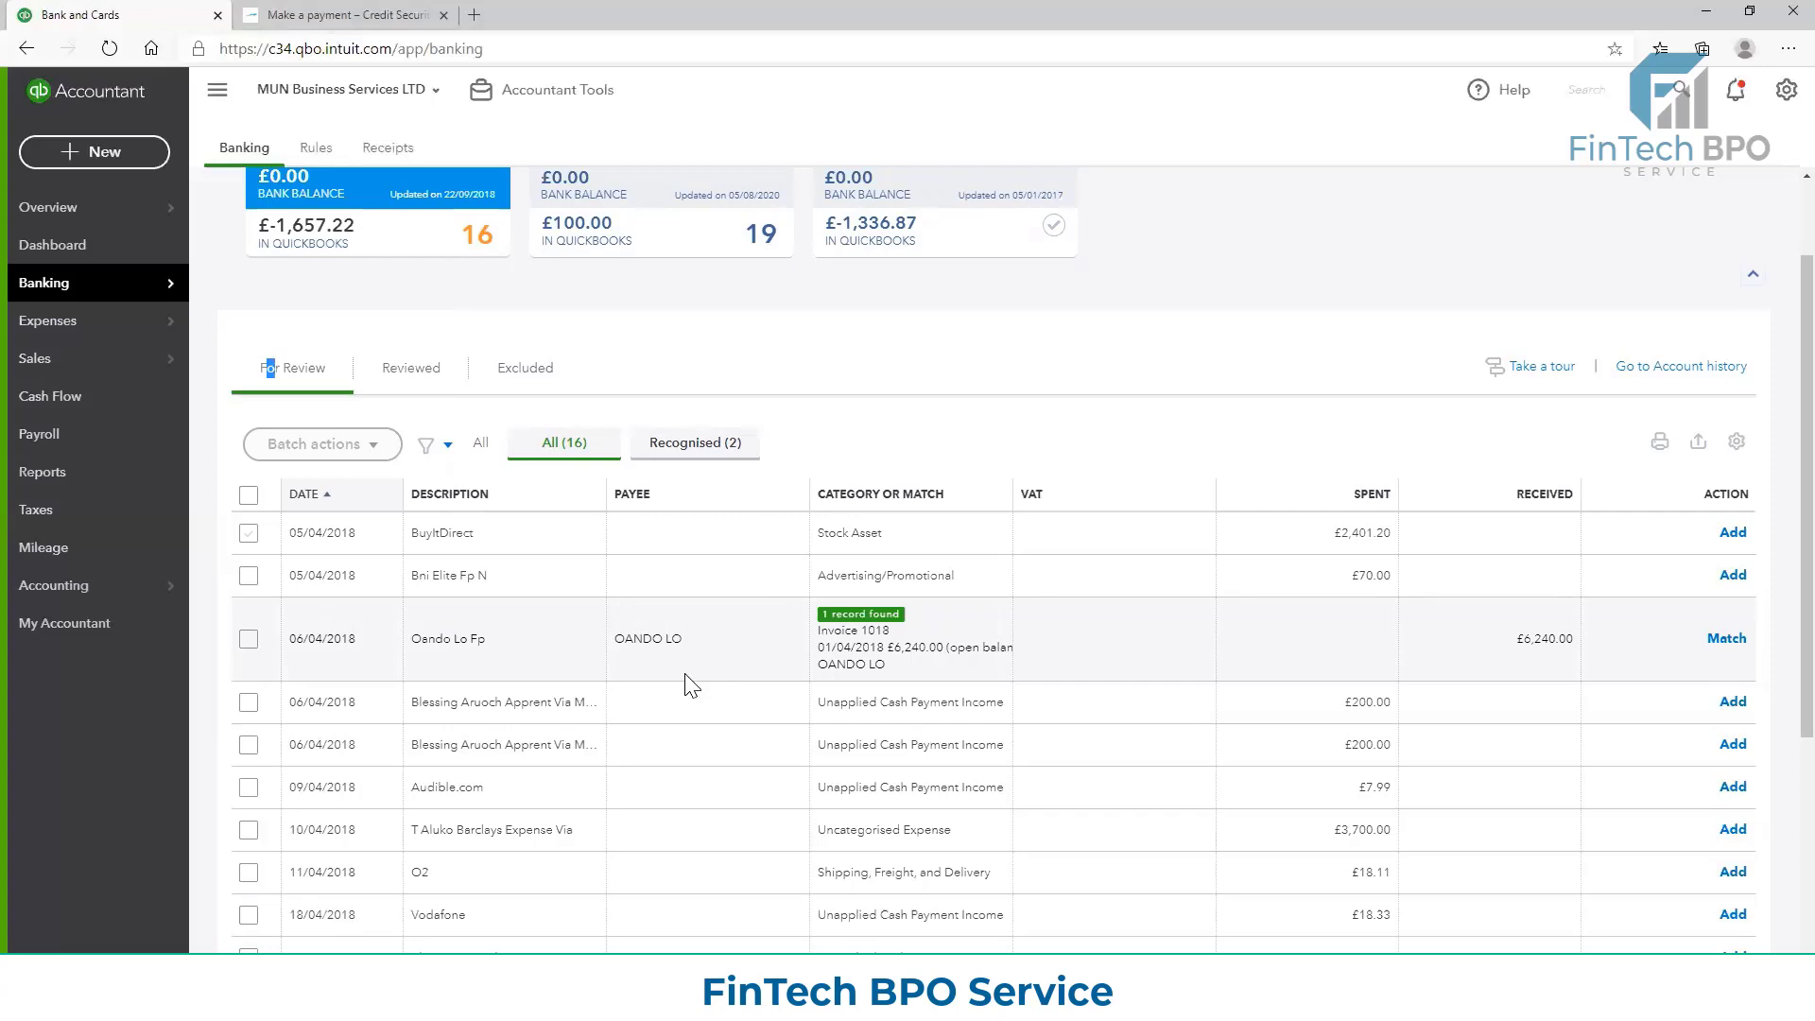
scroll(655, 693, down, 4)
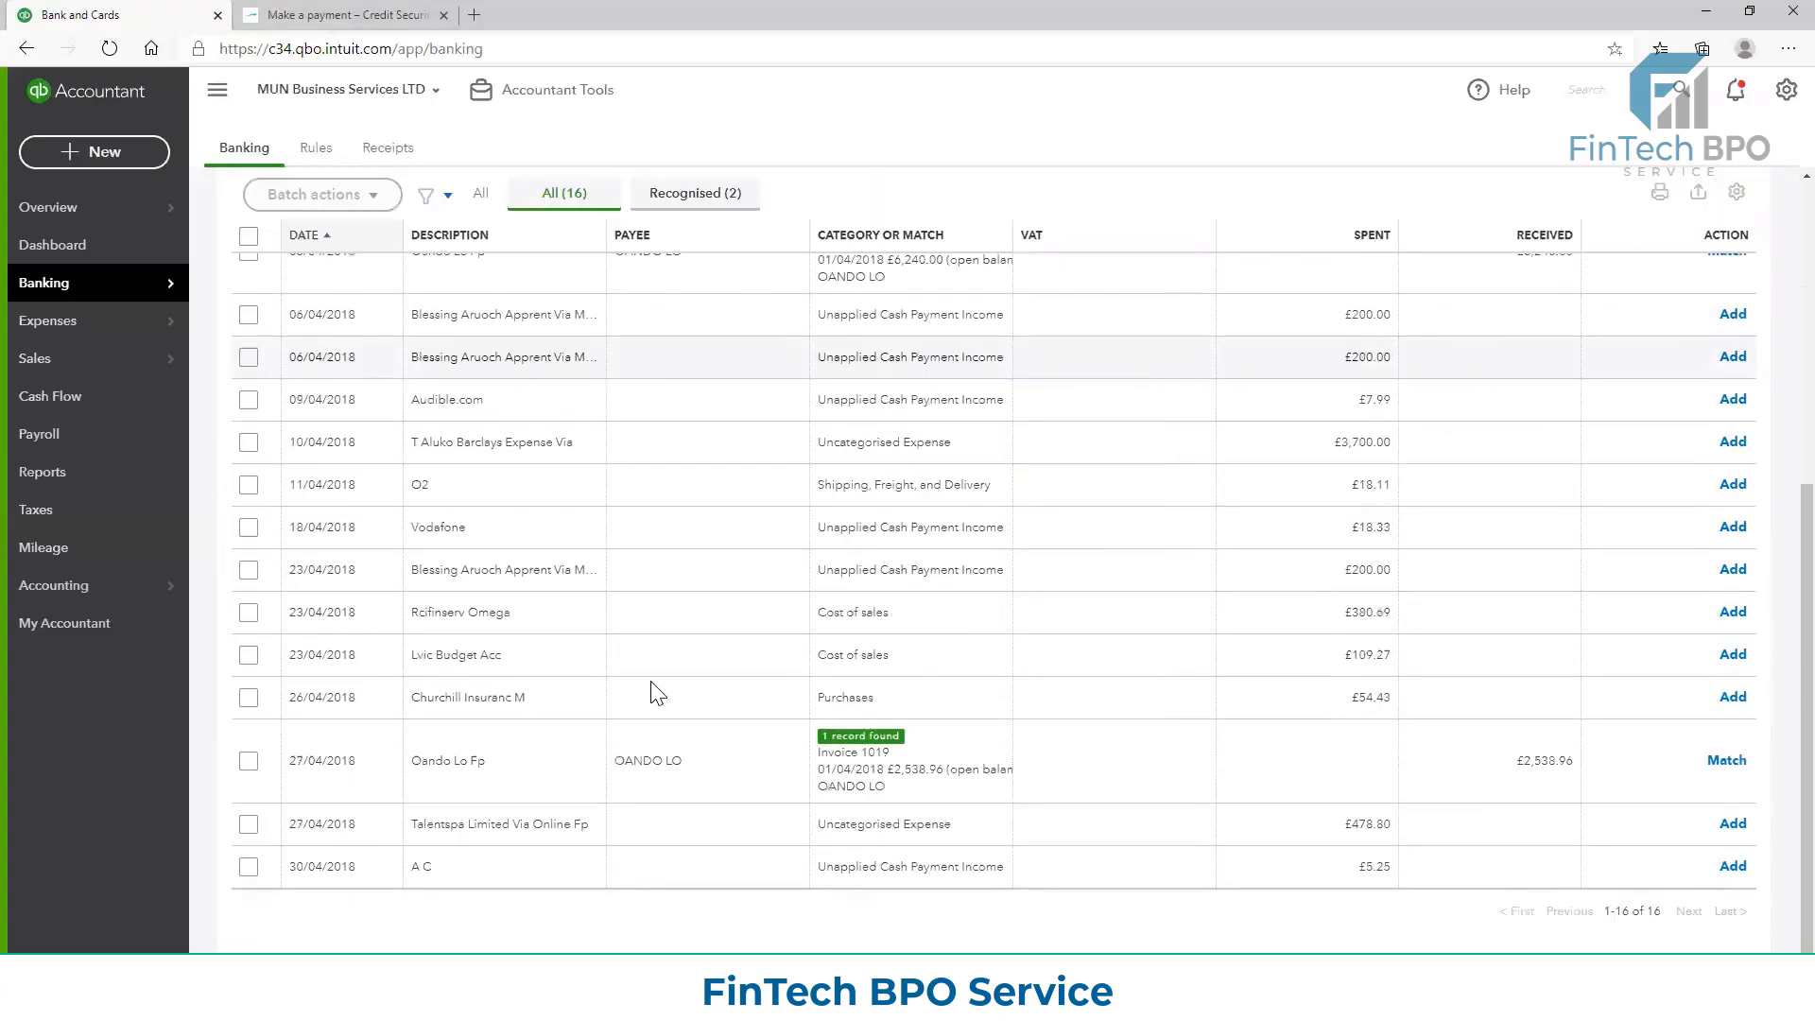
scroll(652, 682, up, 4)
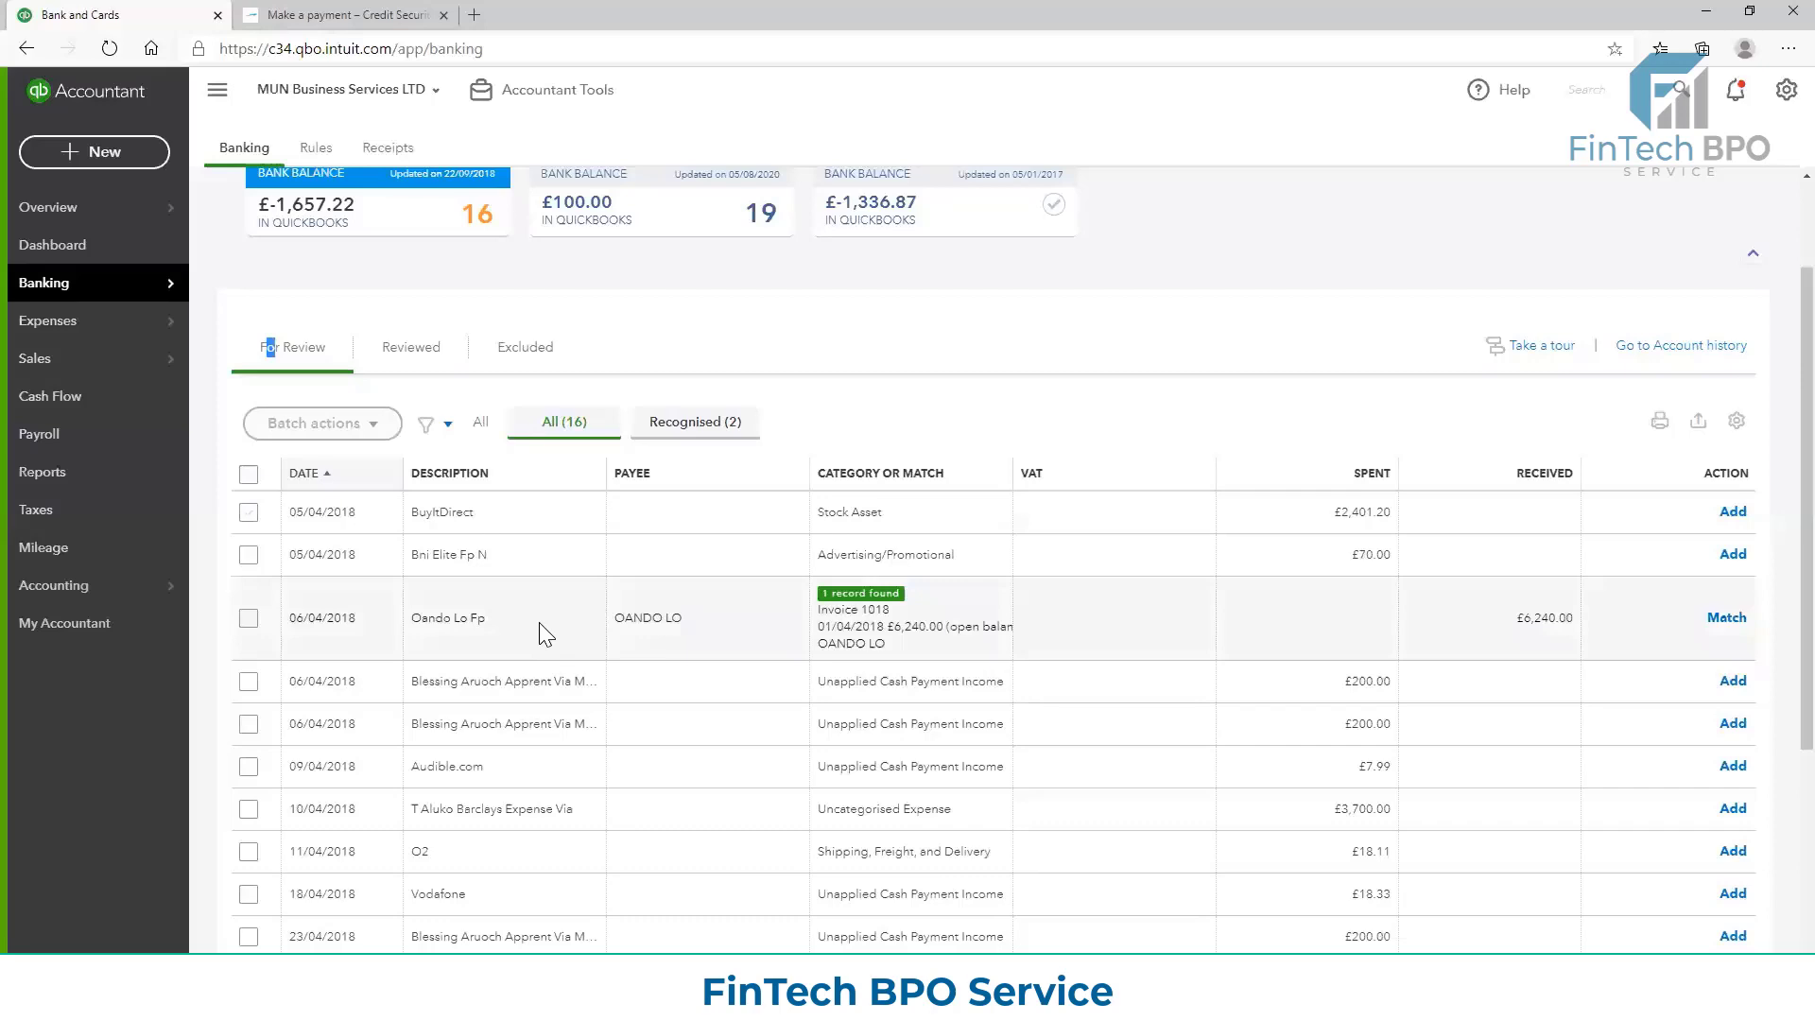
click(933, 621)
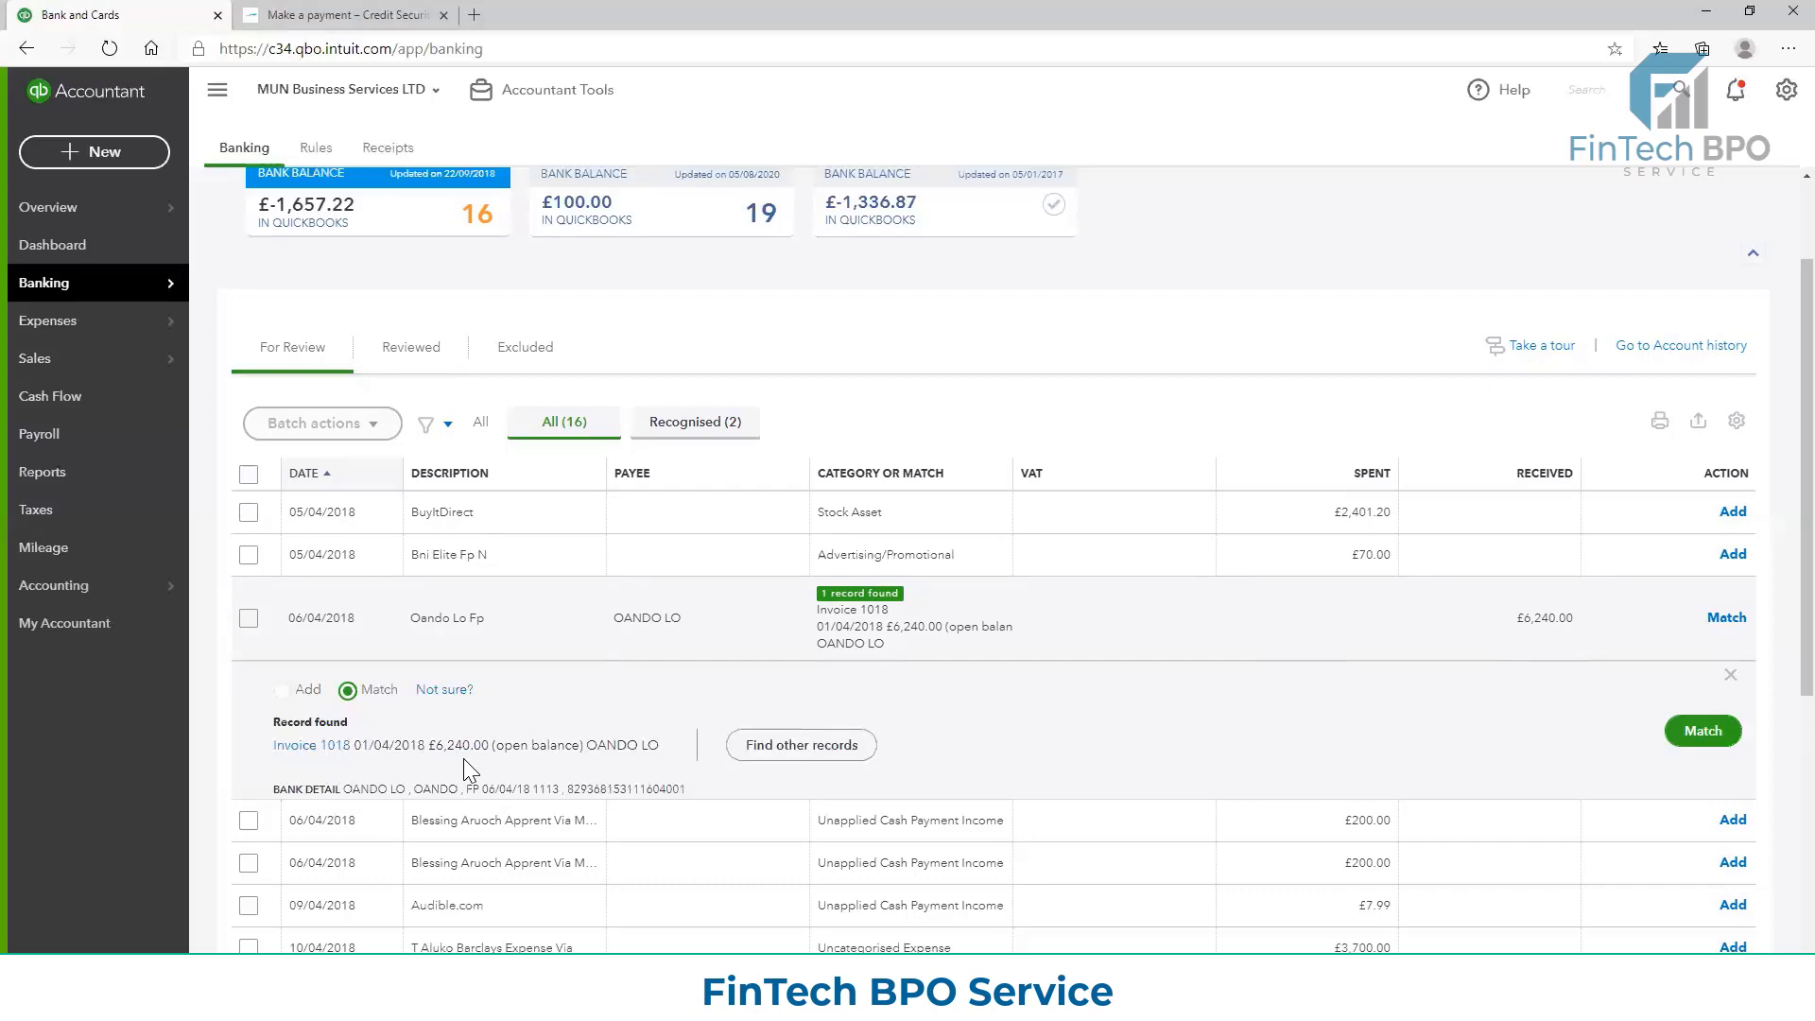
Open the matched Invoice 1018, examine its details, and return to the bank transactions
click(305, 745)
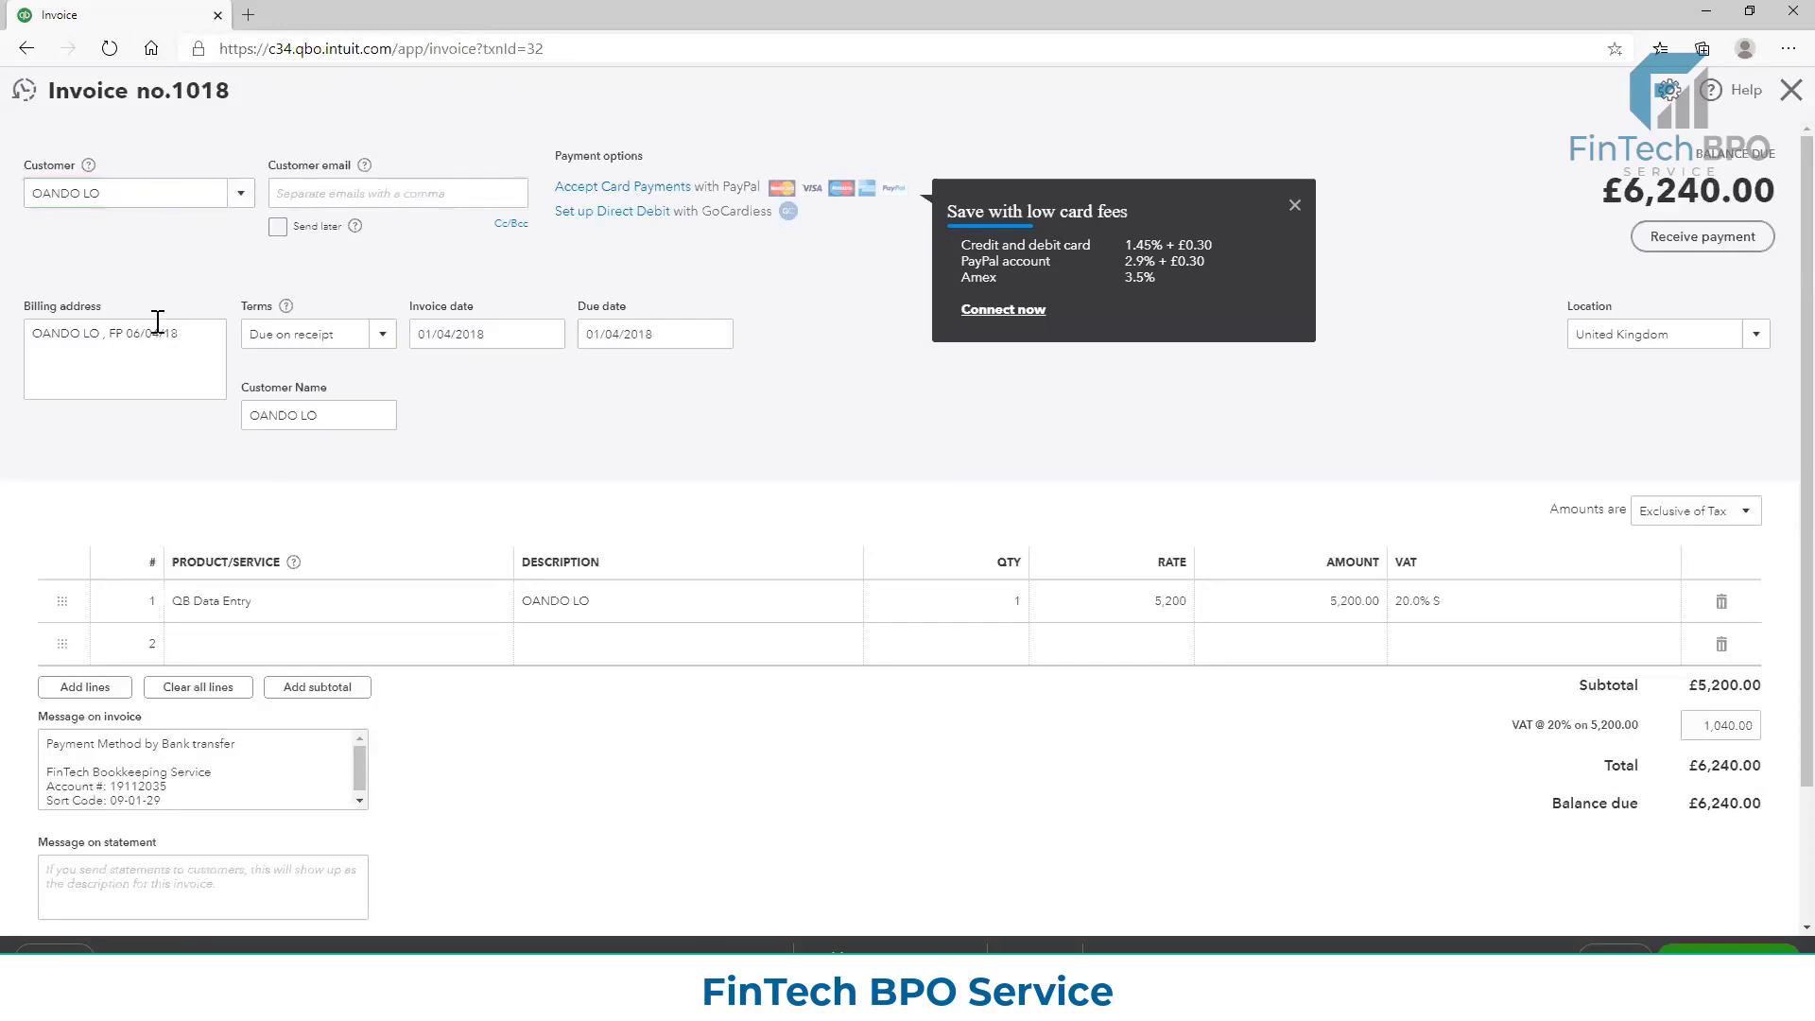
click(1294, 206)
scroll(390, 789, down, 1)
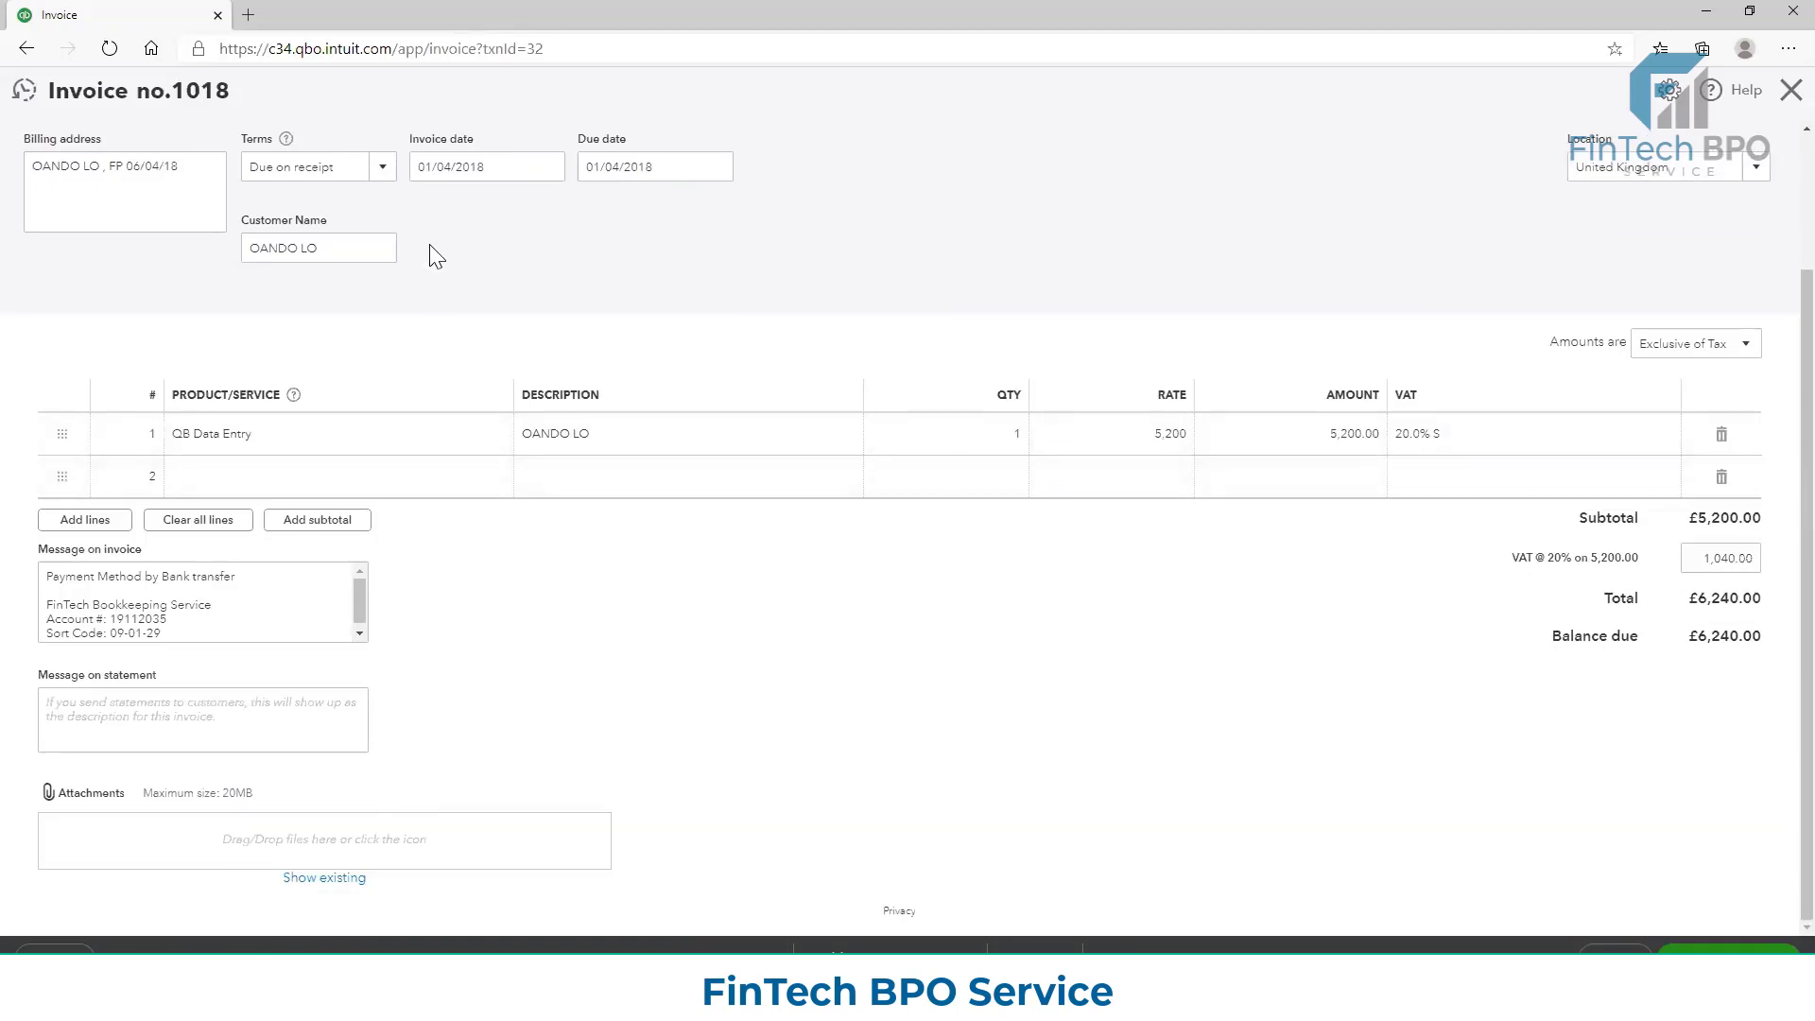
scroll(1653, 156, up, 1)
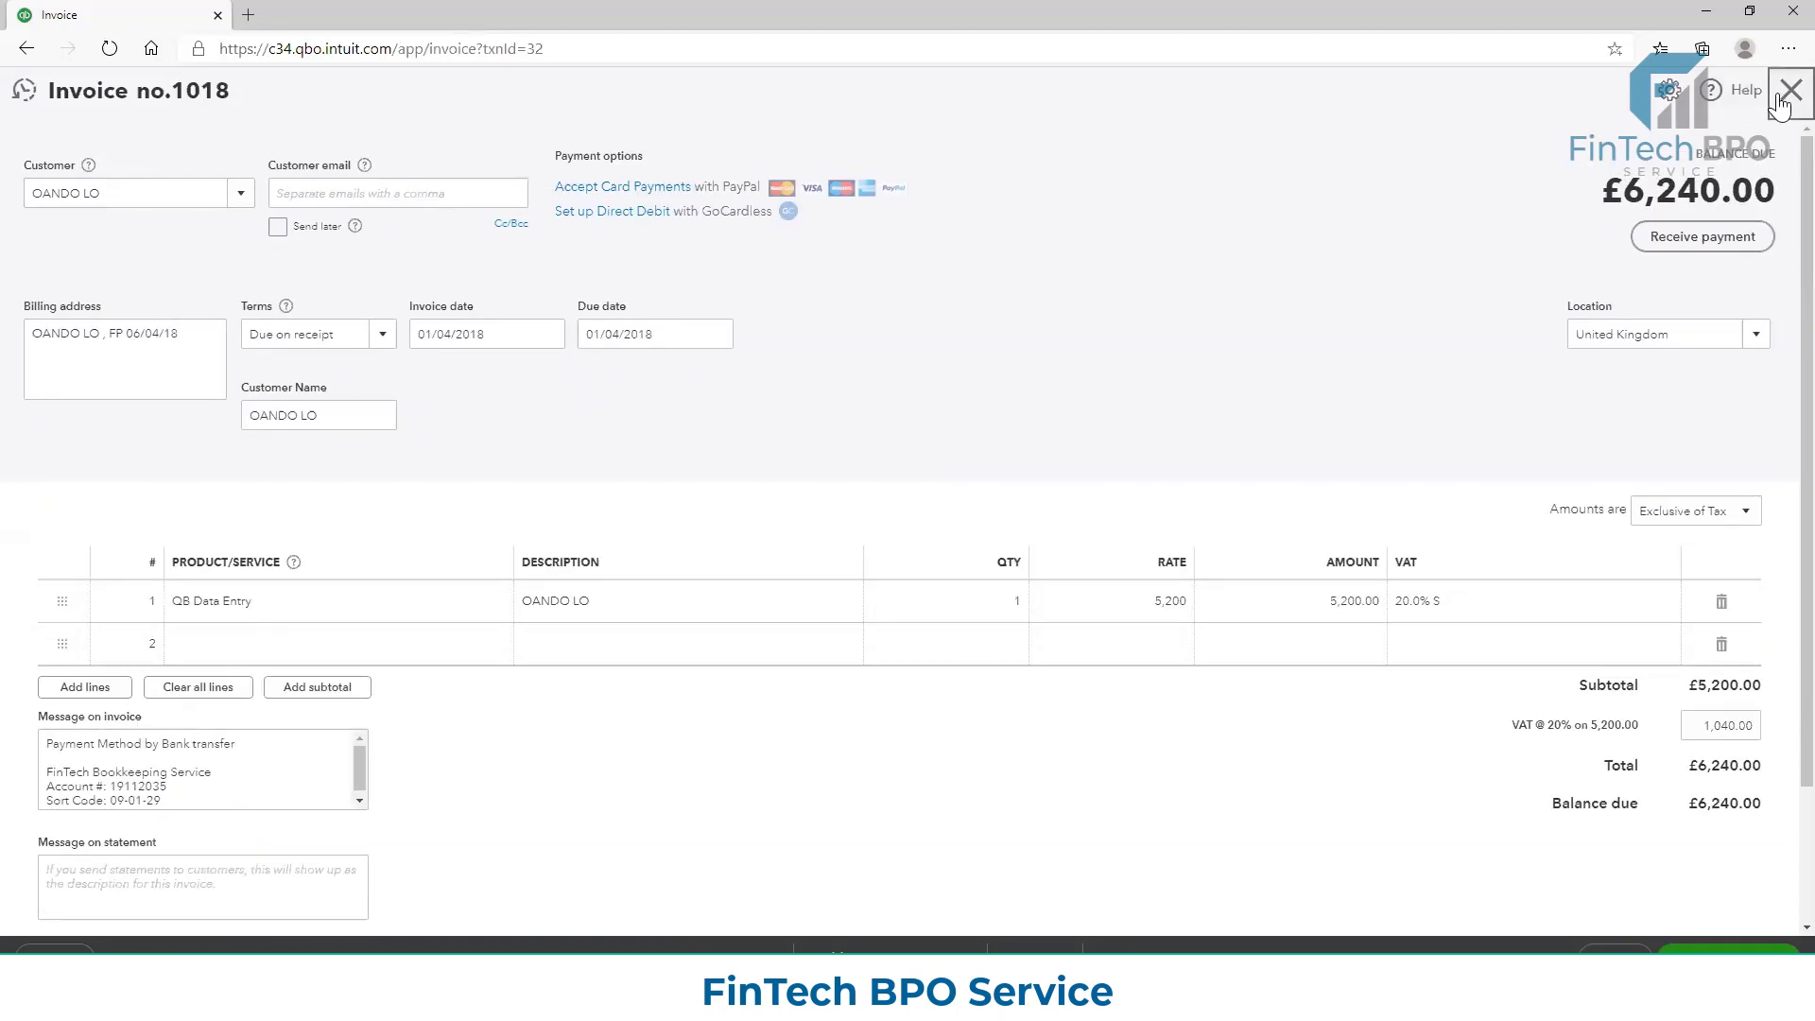
click(1779, 104)
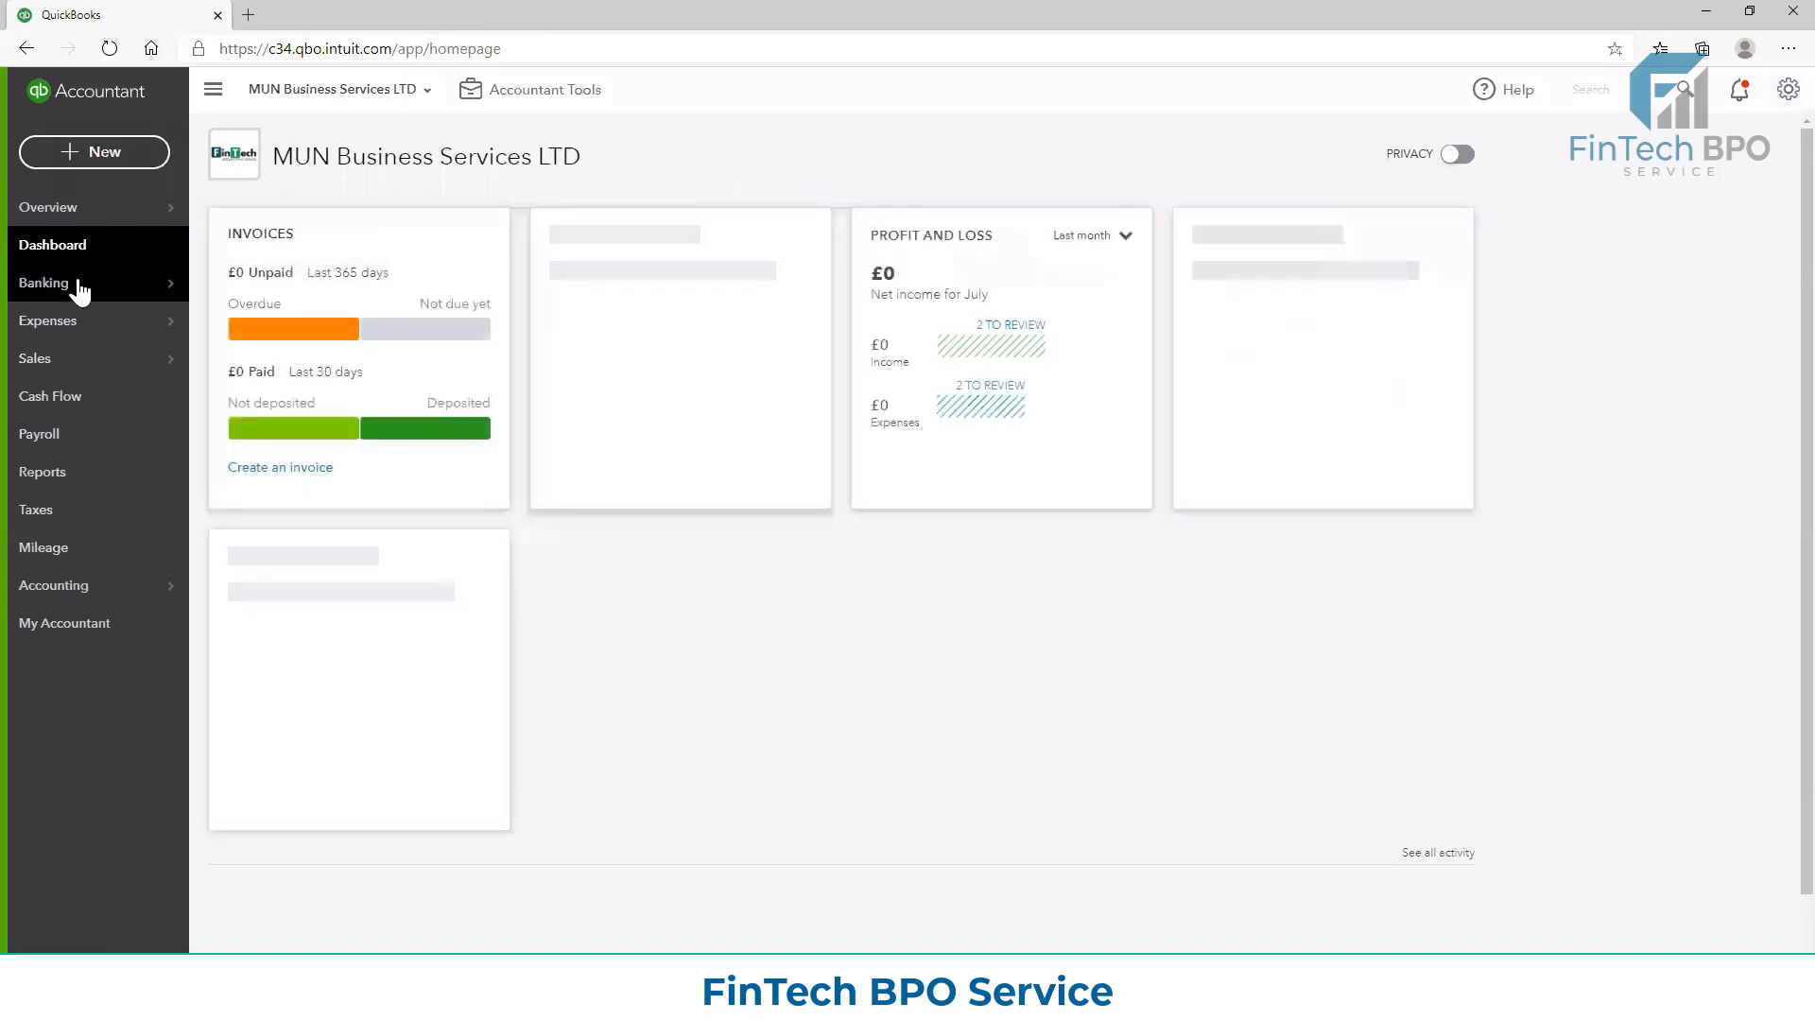
click(79, 288)
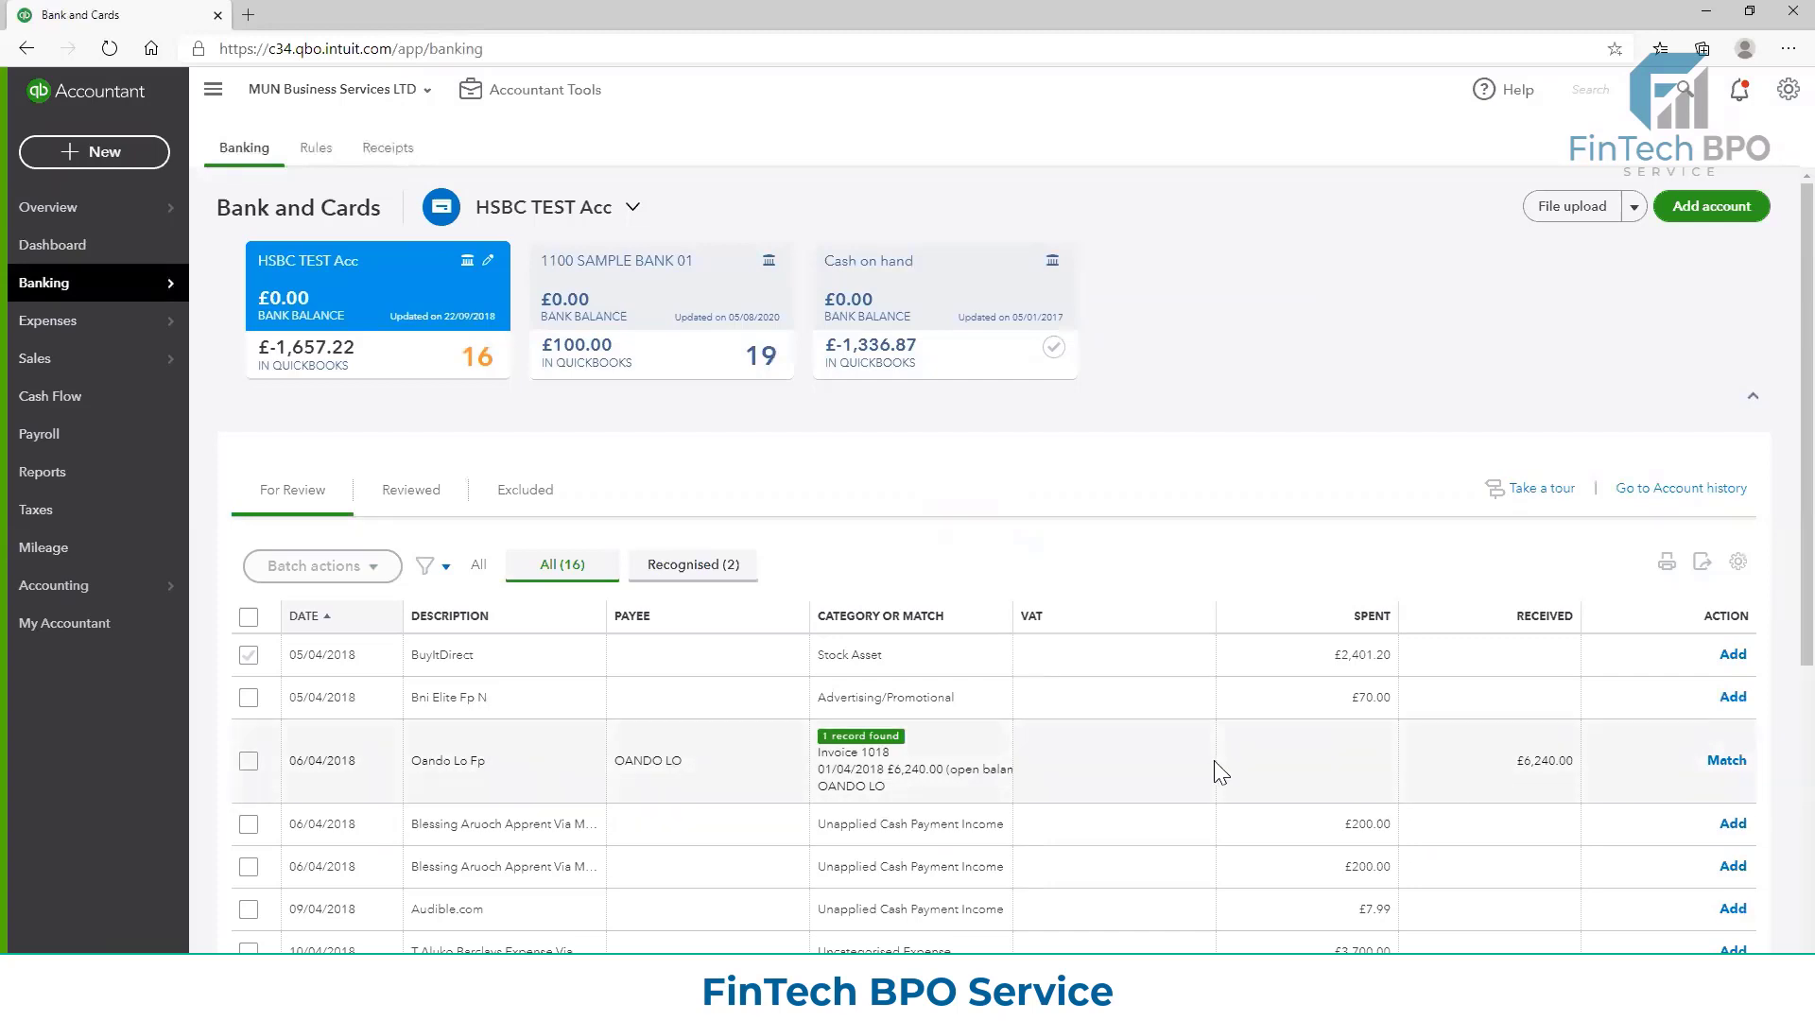
Duplicate the Bank and Cards page into a second browser tab
scroll(1229, 709, down, 1)
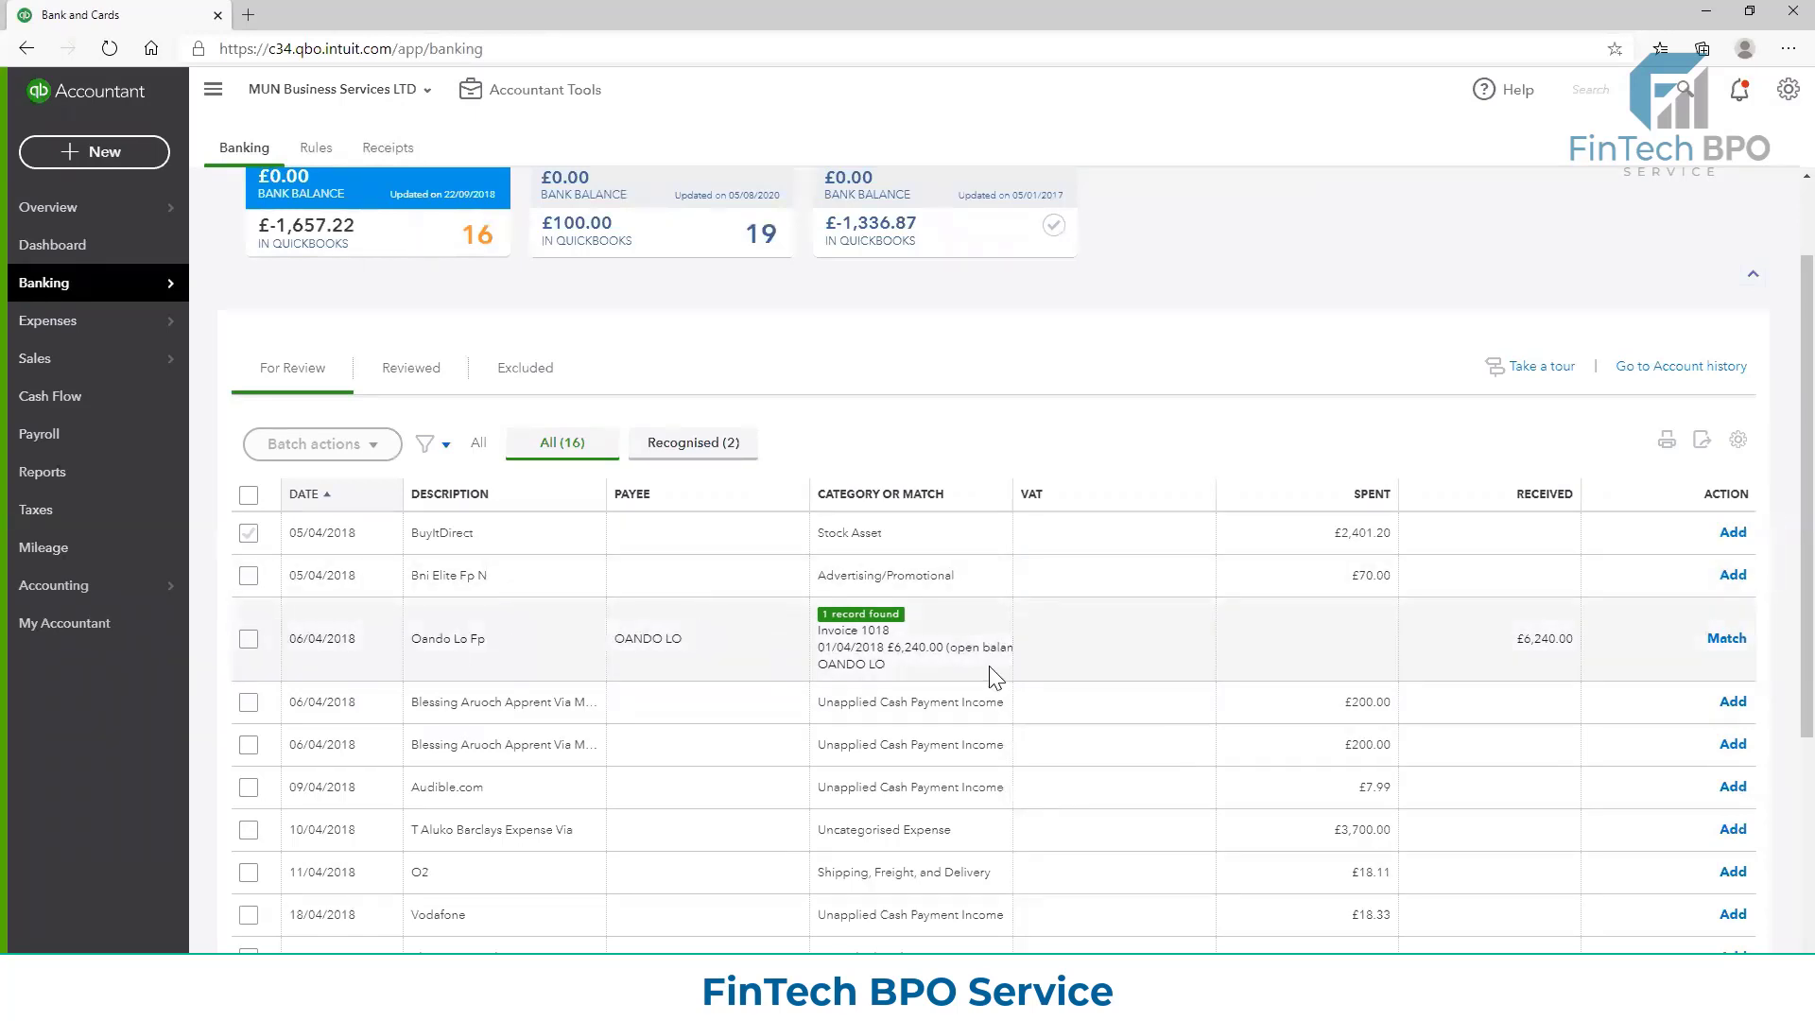
right_click(194, 13)
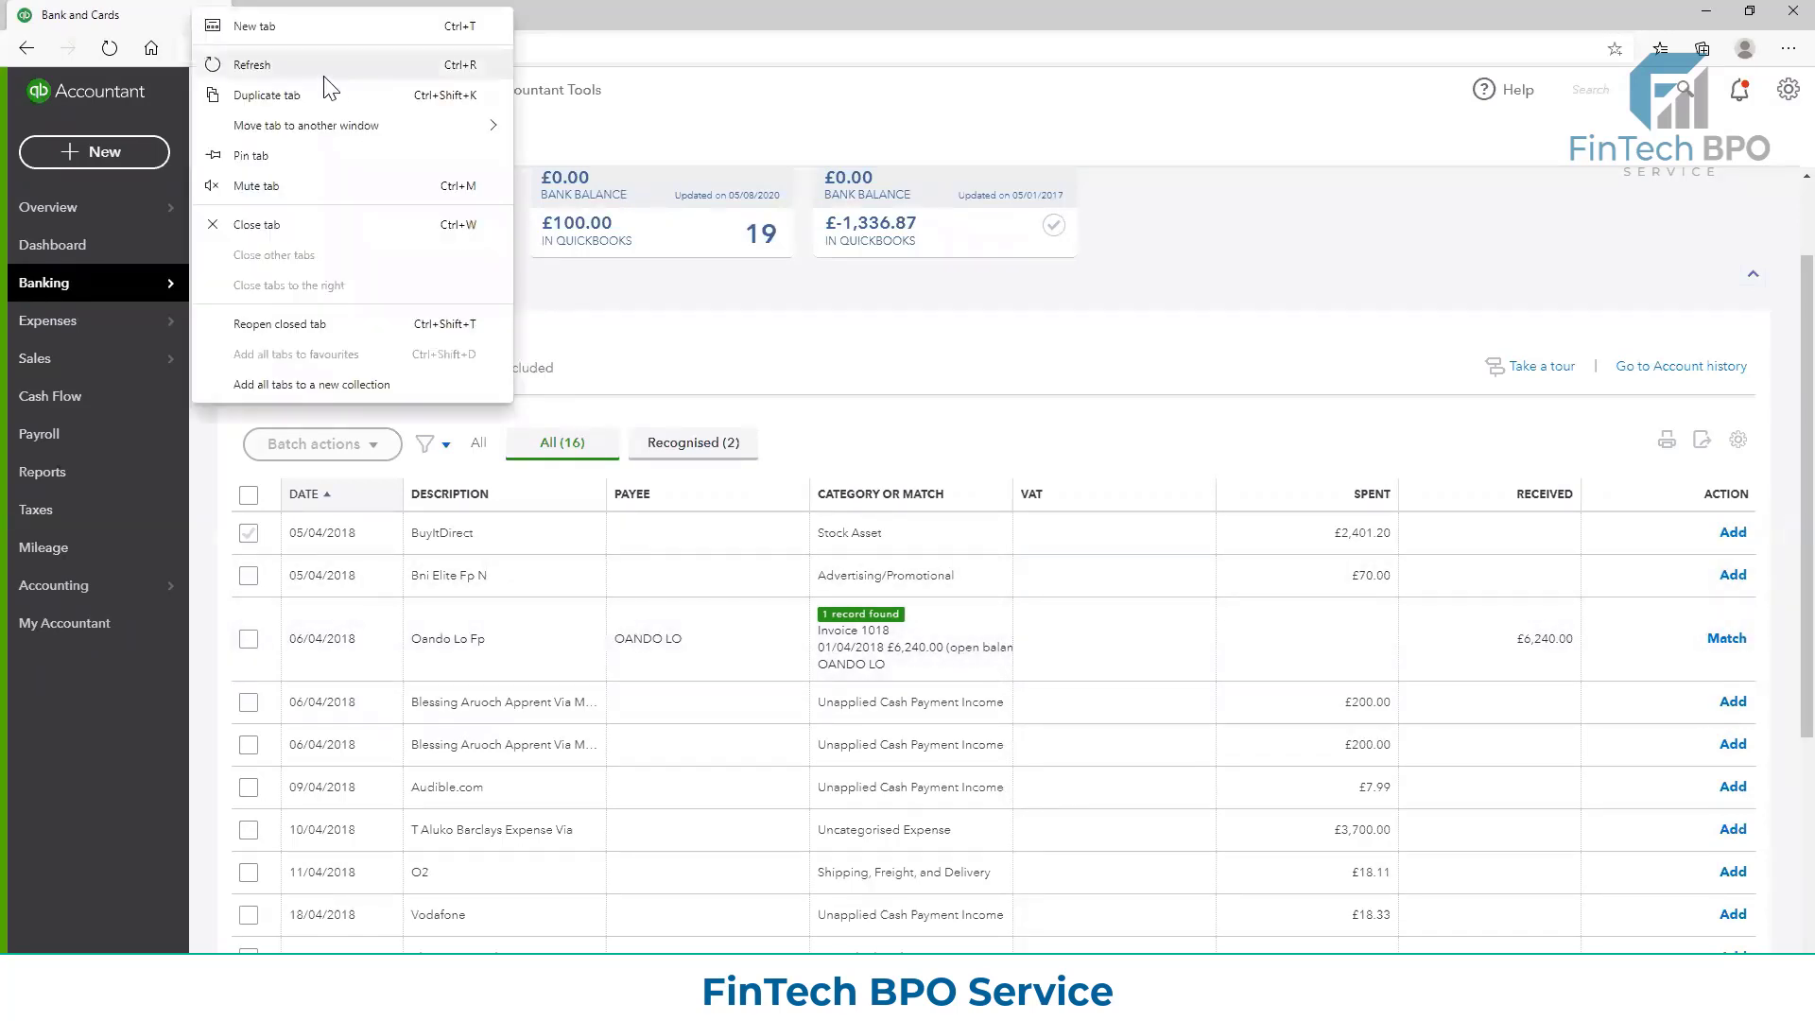
click(320, 95)
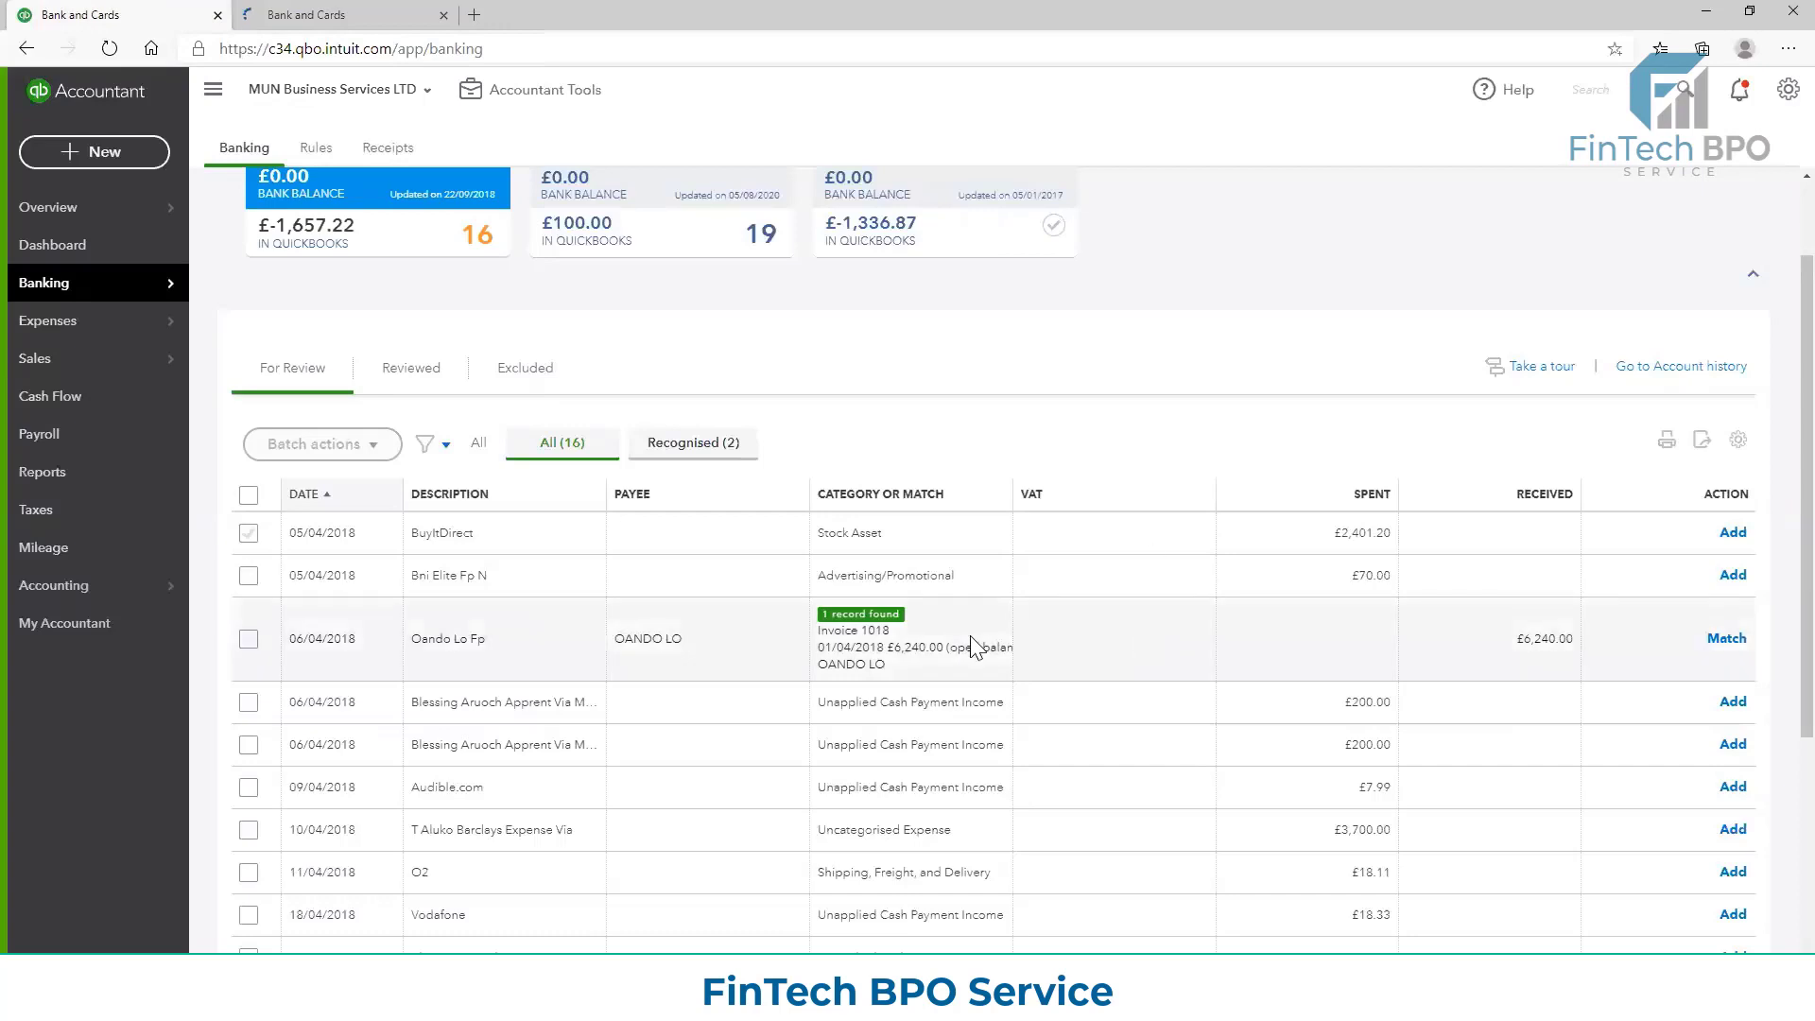
Open Invoice 1018 from the £6,240.00 receipt's match details, review it, and close it again
click(976, 624)
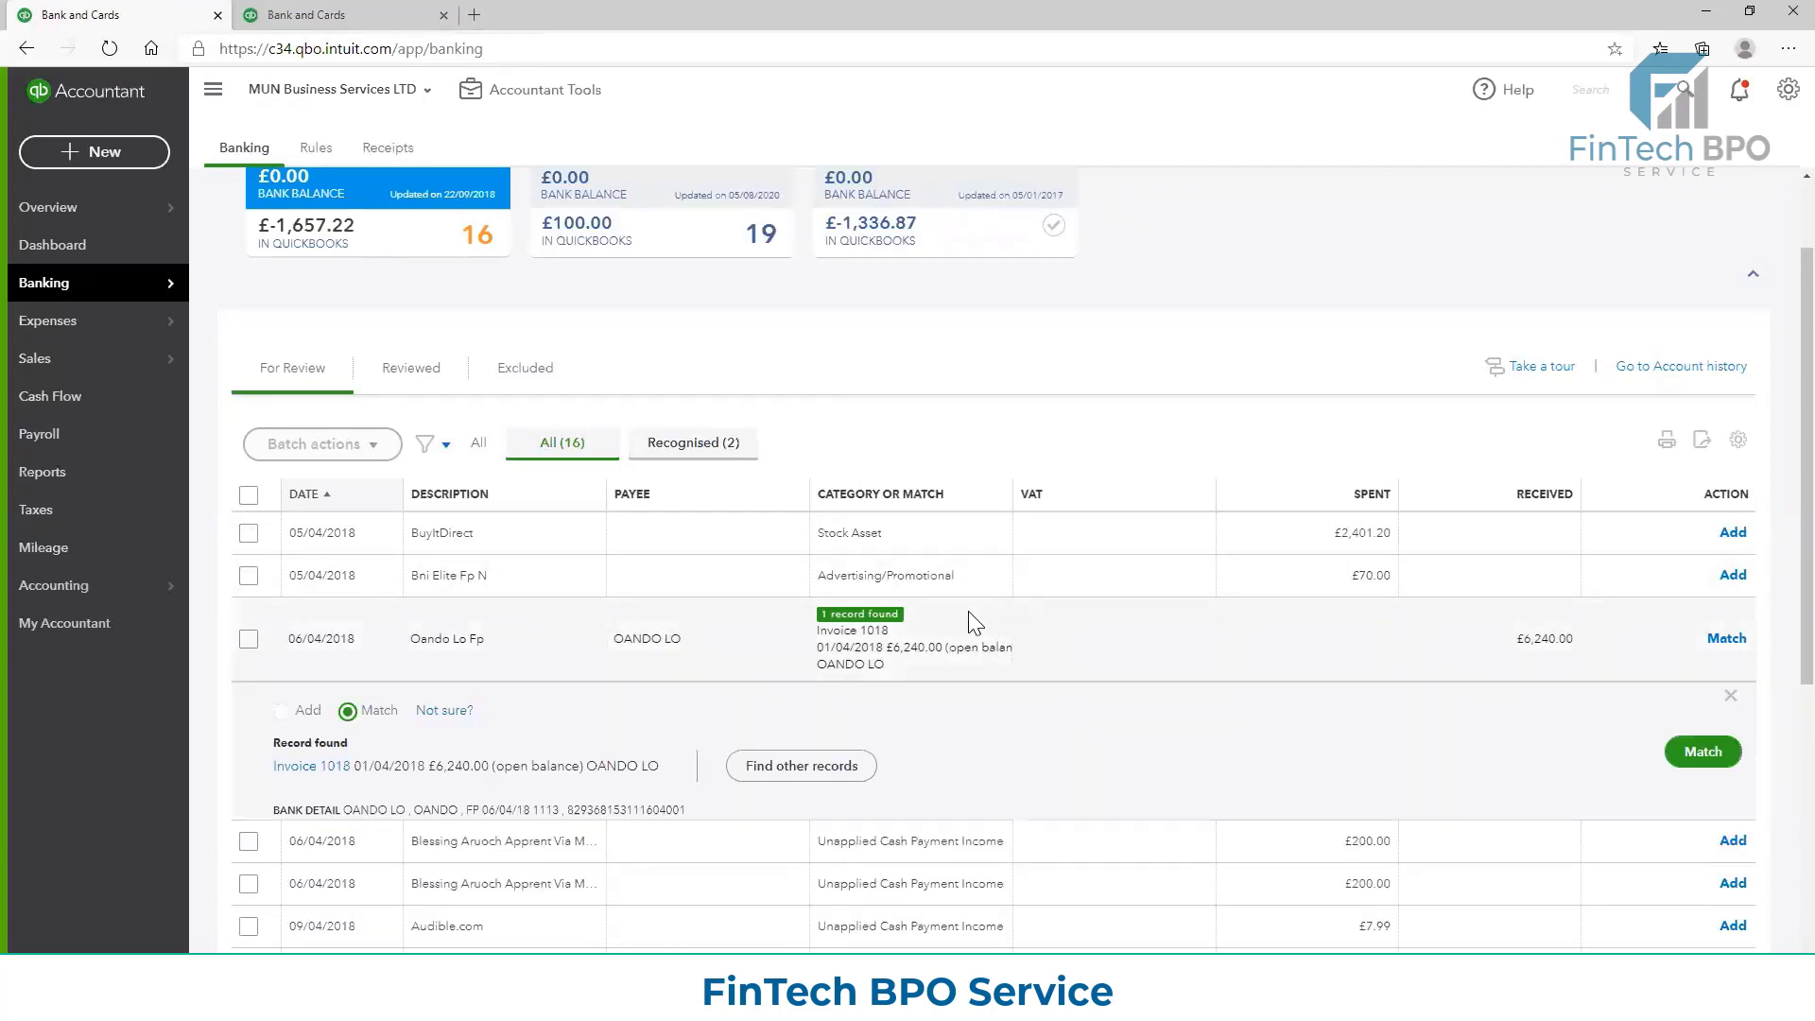
click(331, 766)
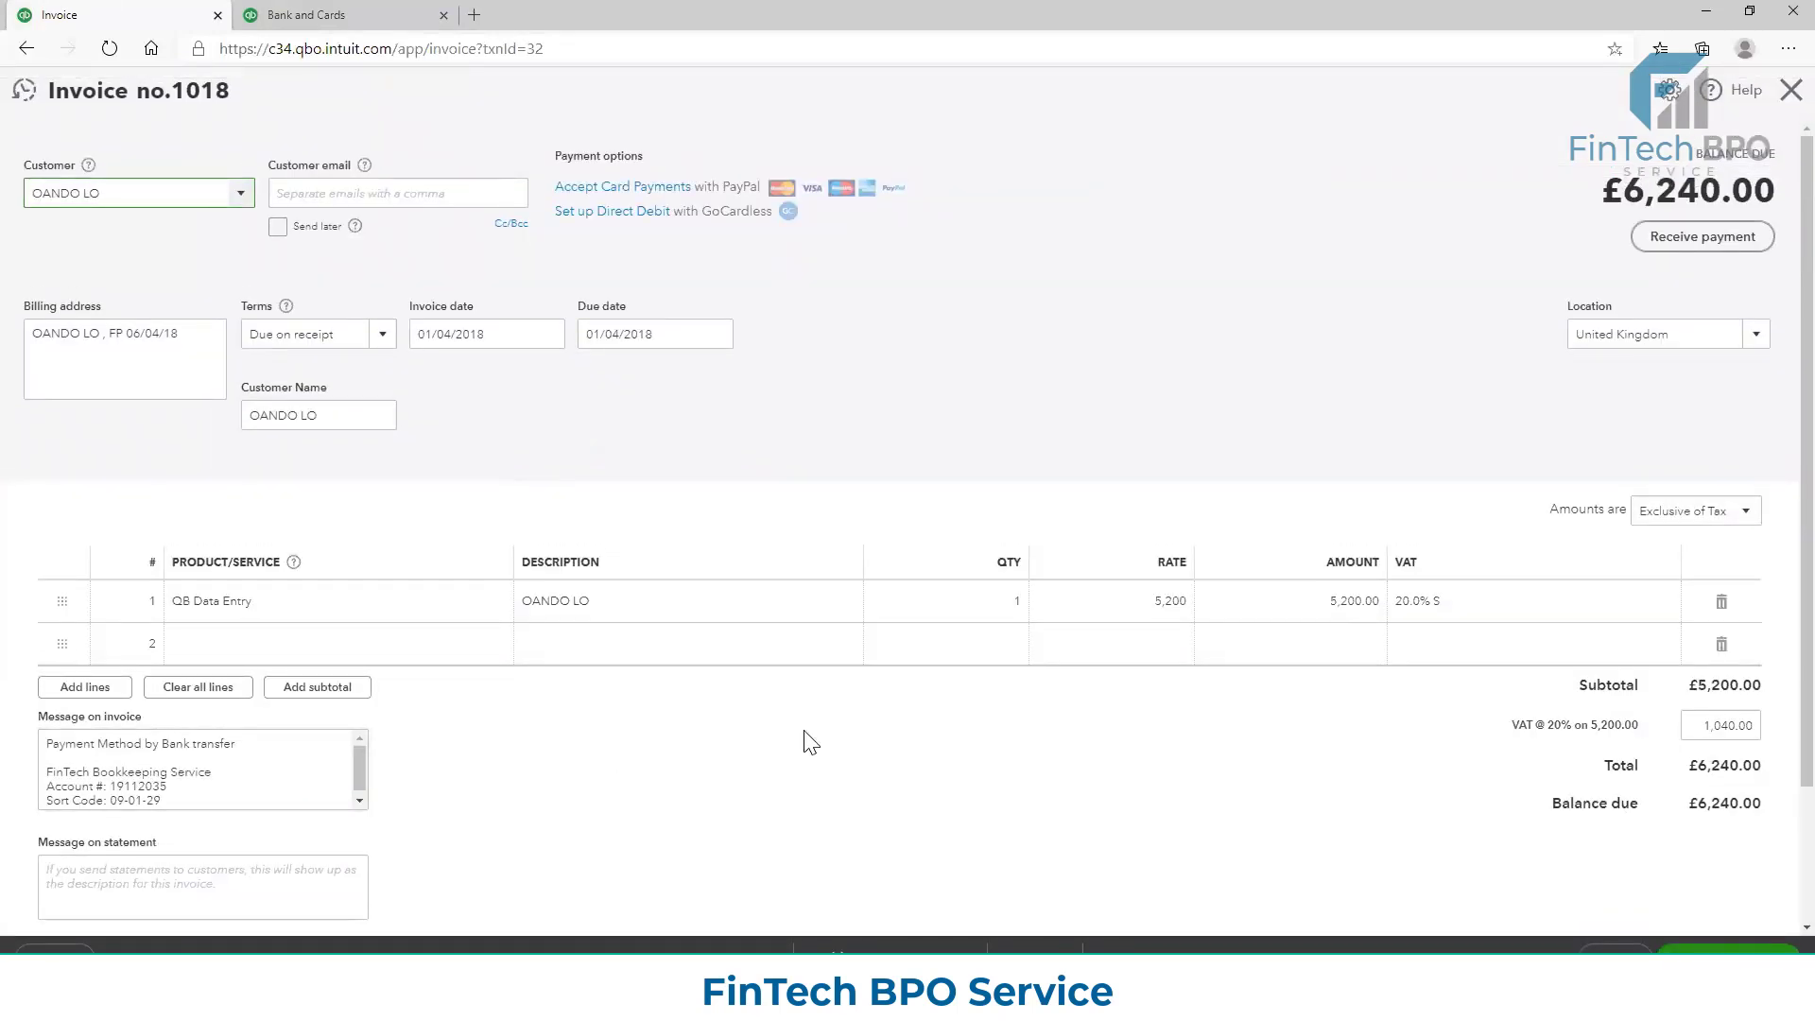
scroll(883, 629, down, 2)
scroll(1016, 681, up, 2)
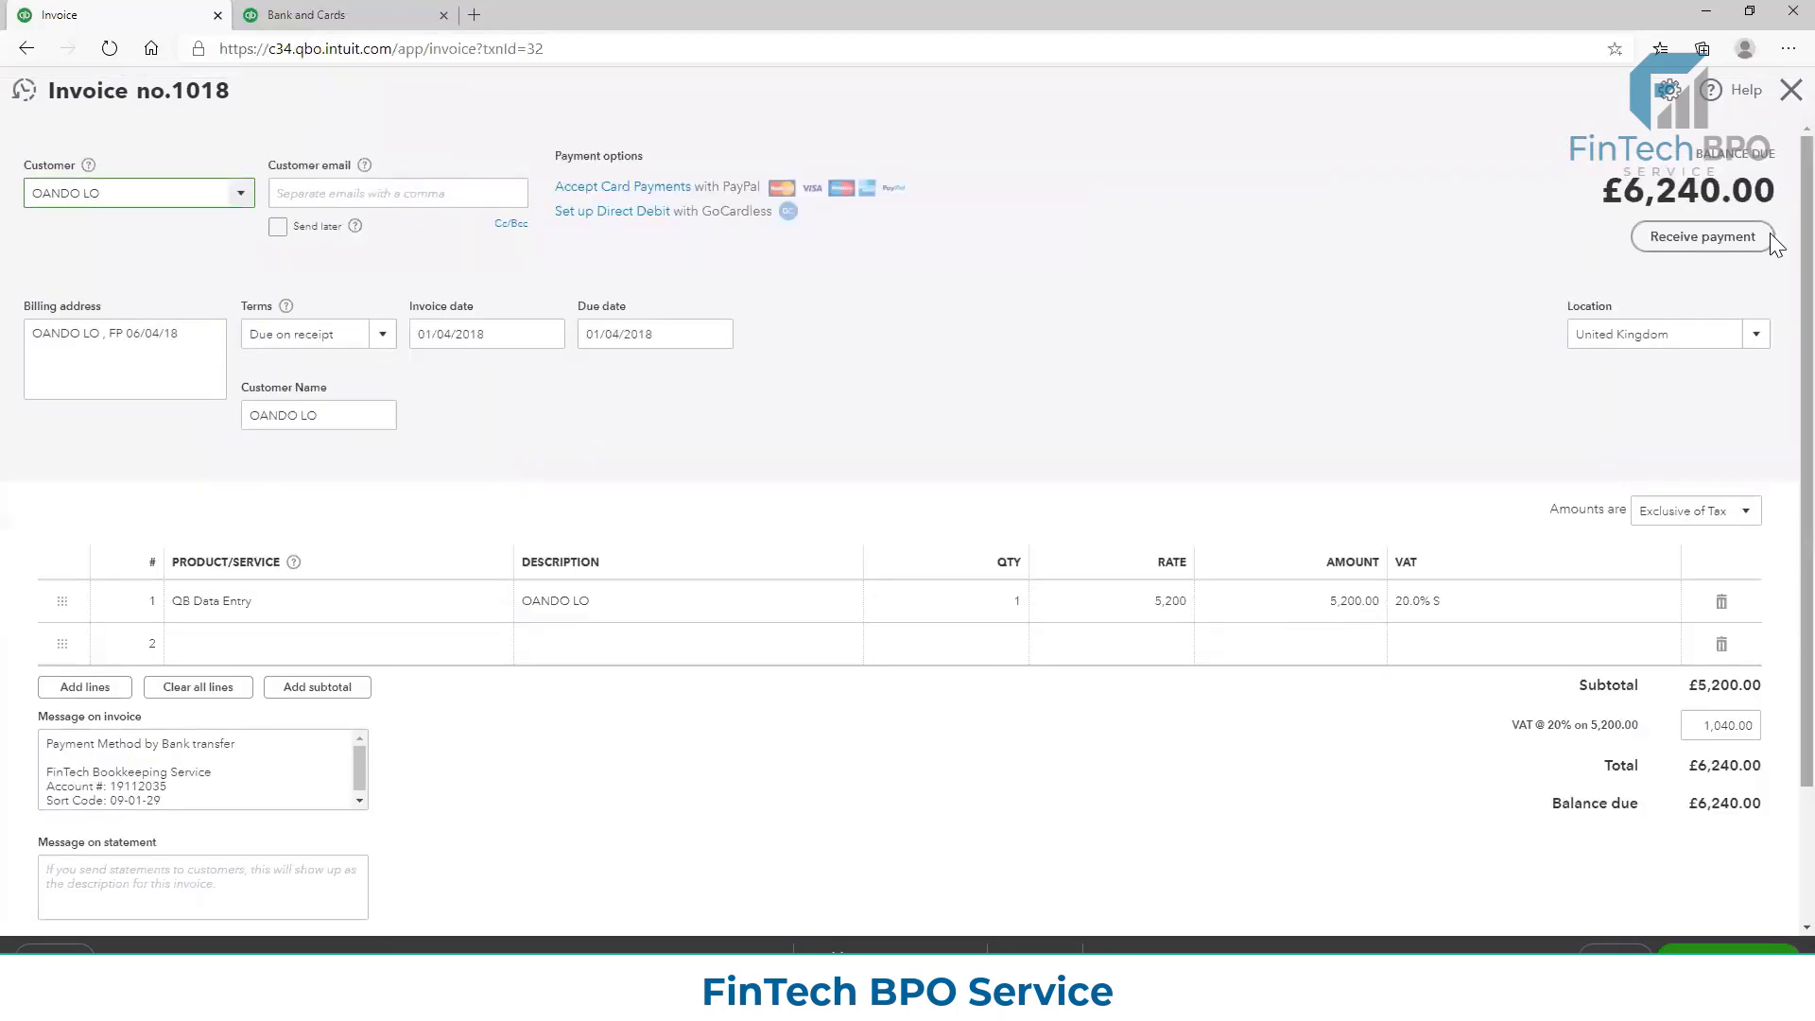
click(1791, 90)
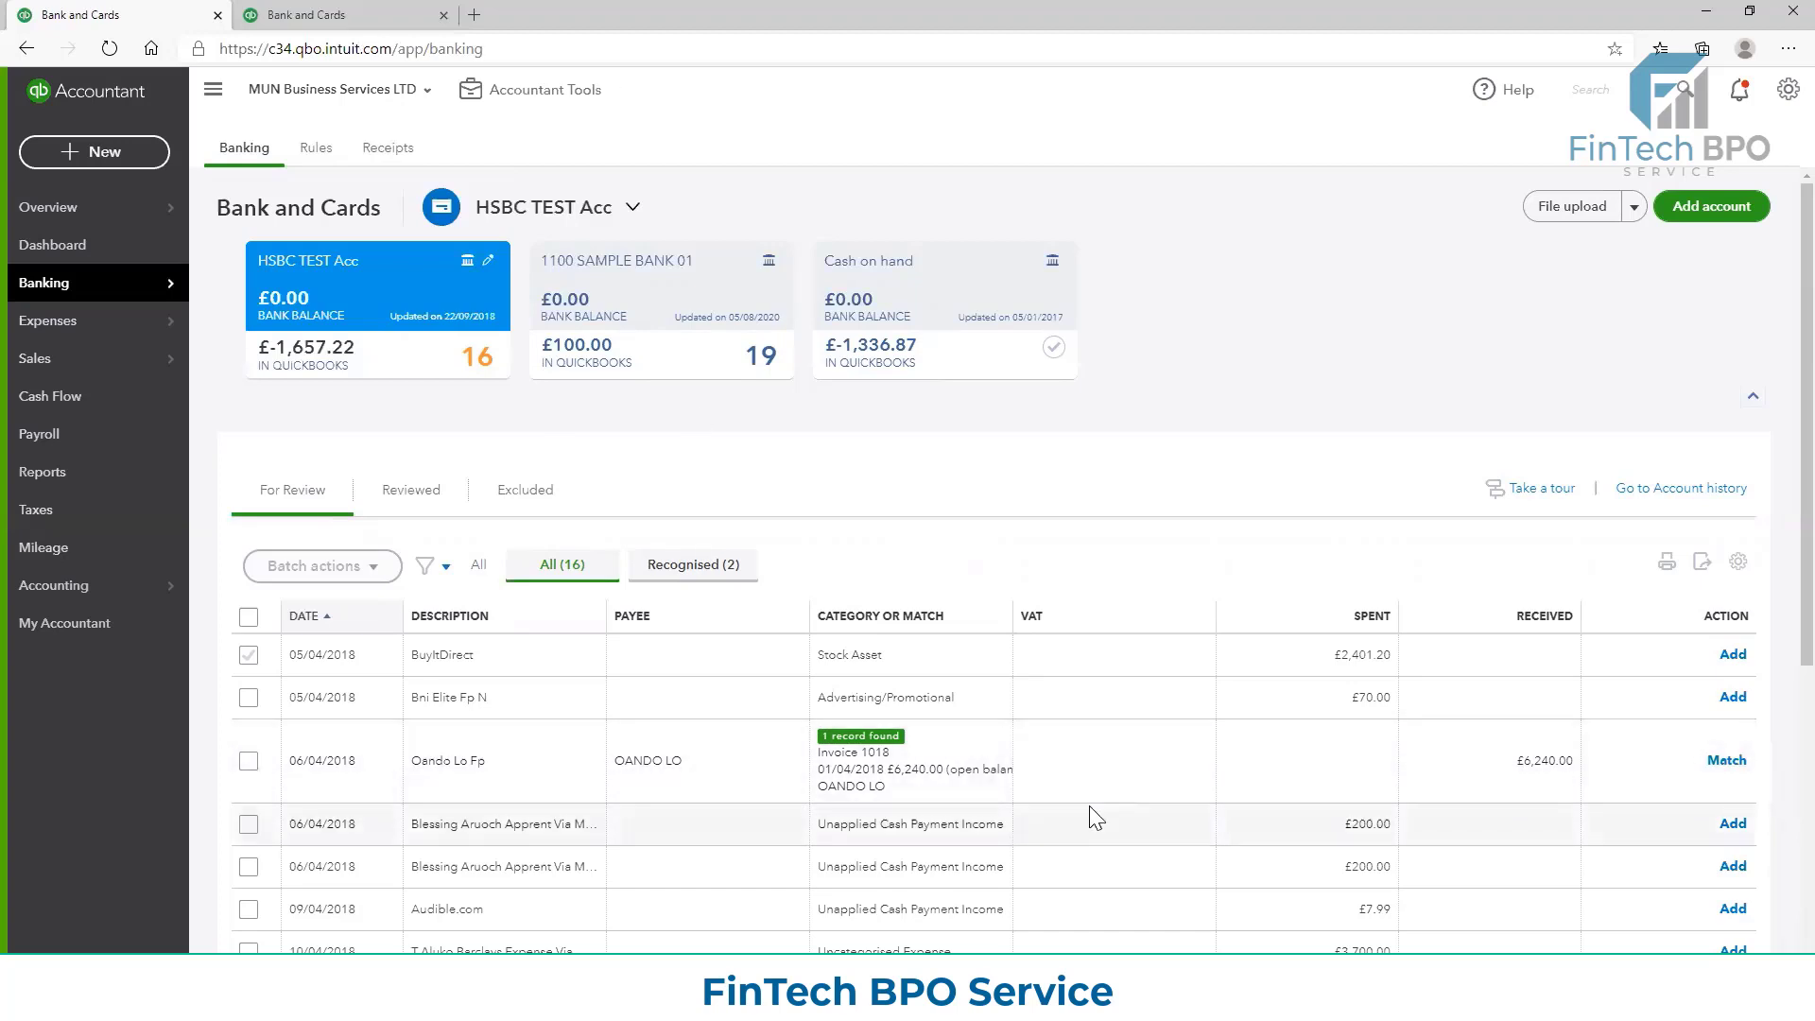
In the duplicated tab, open Invoice 1018 from the £6,240.00 receipt's match details and review its totals
click(324, 13)
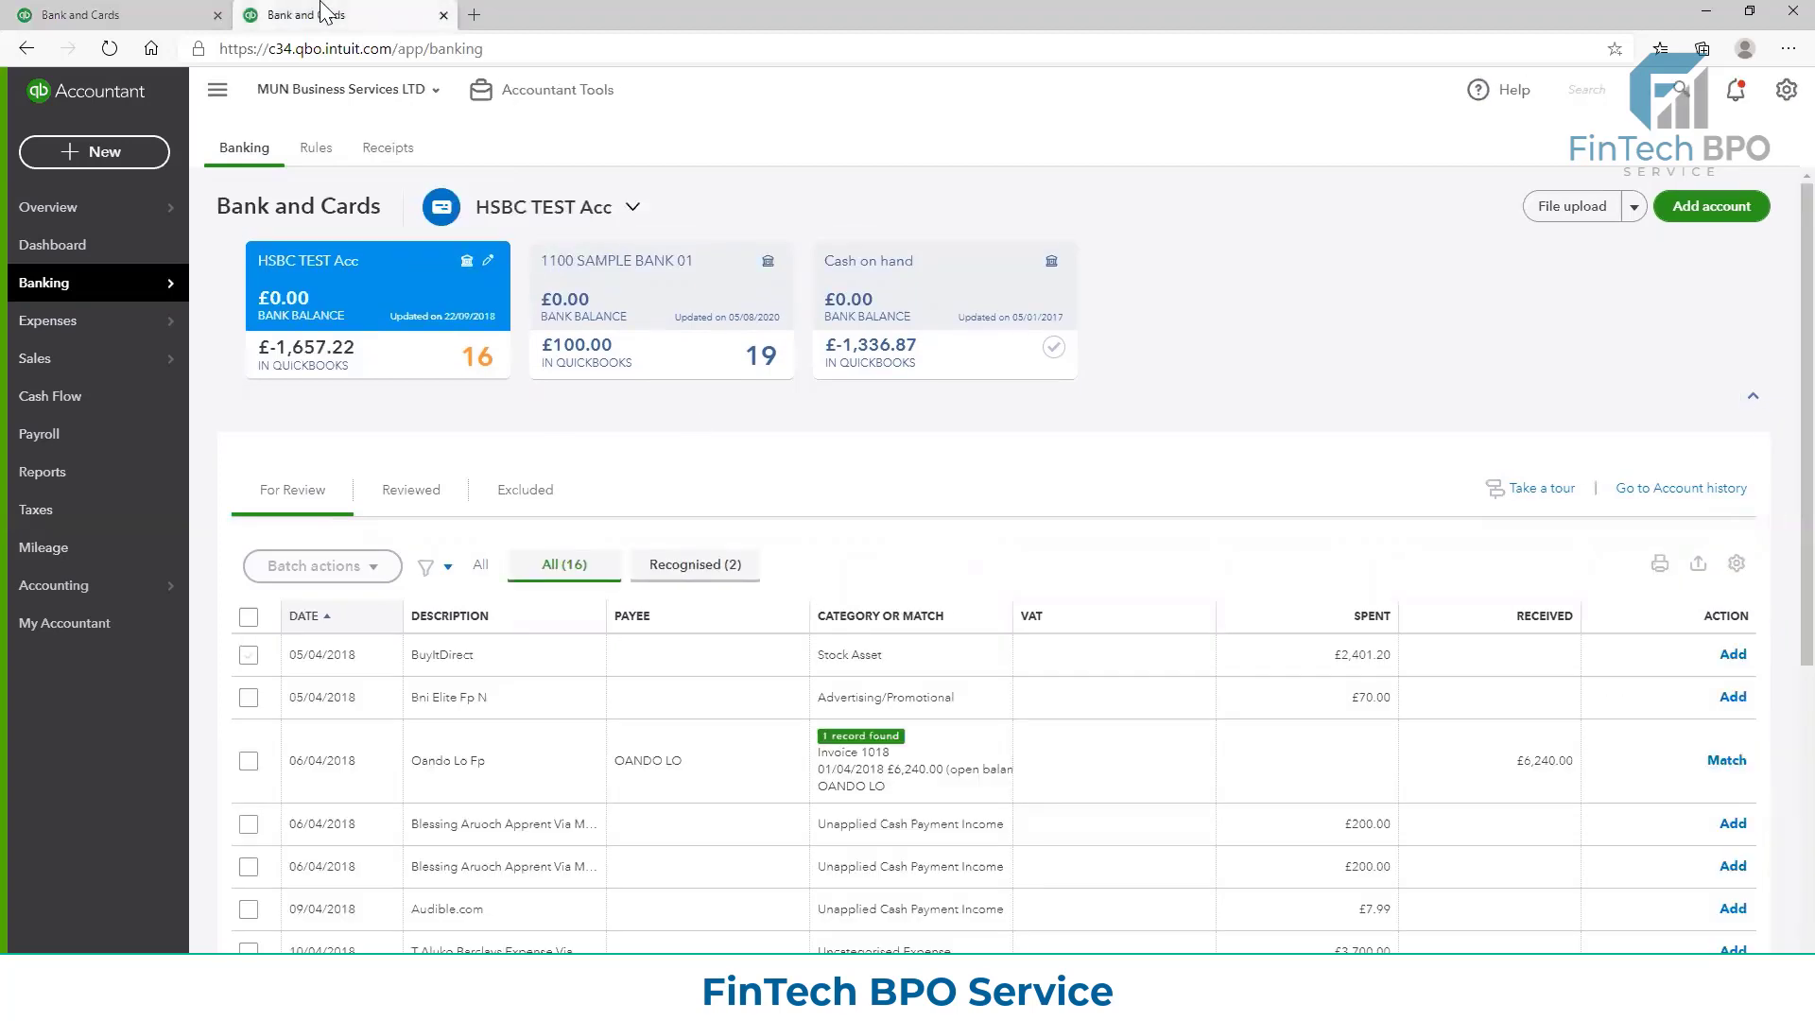
click(855, 766)
click(330, 897)
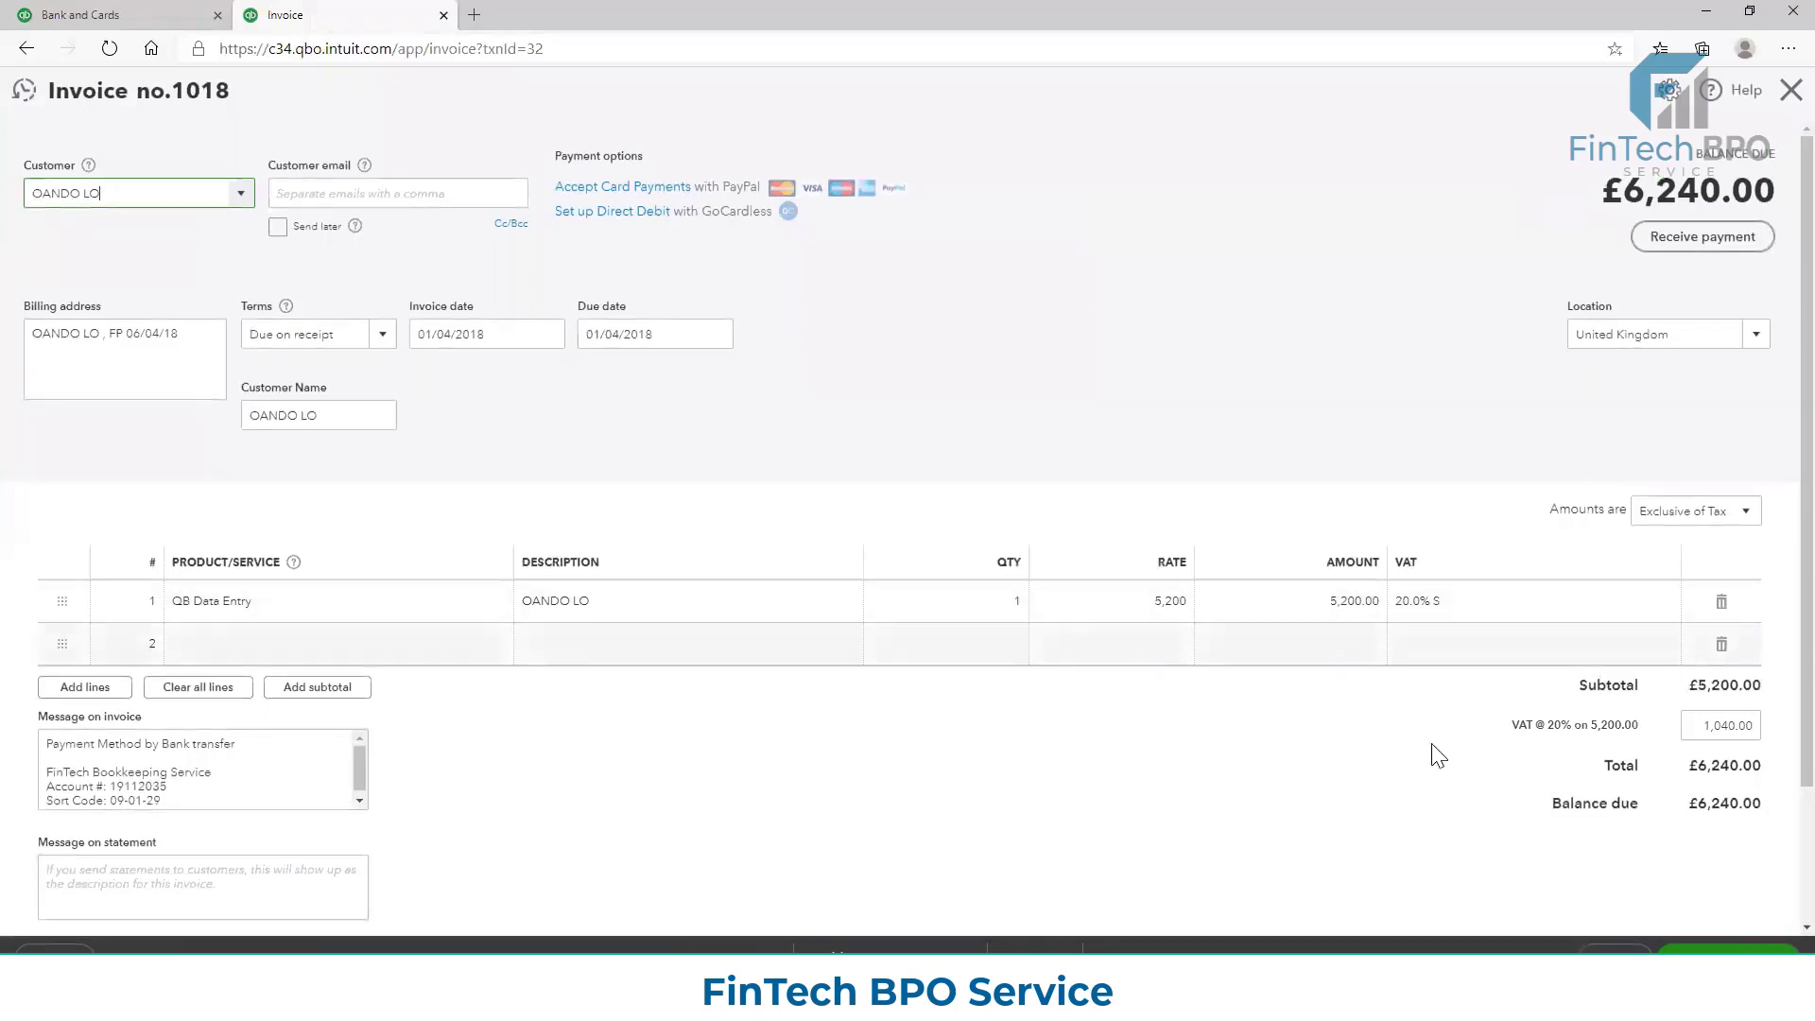
scroll(1418, 496, down, 2)
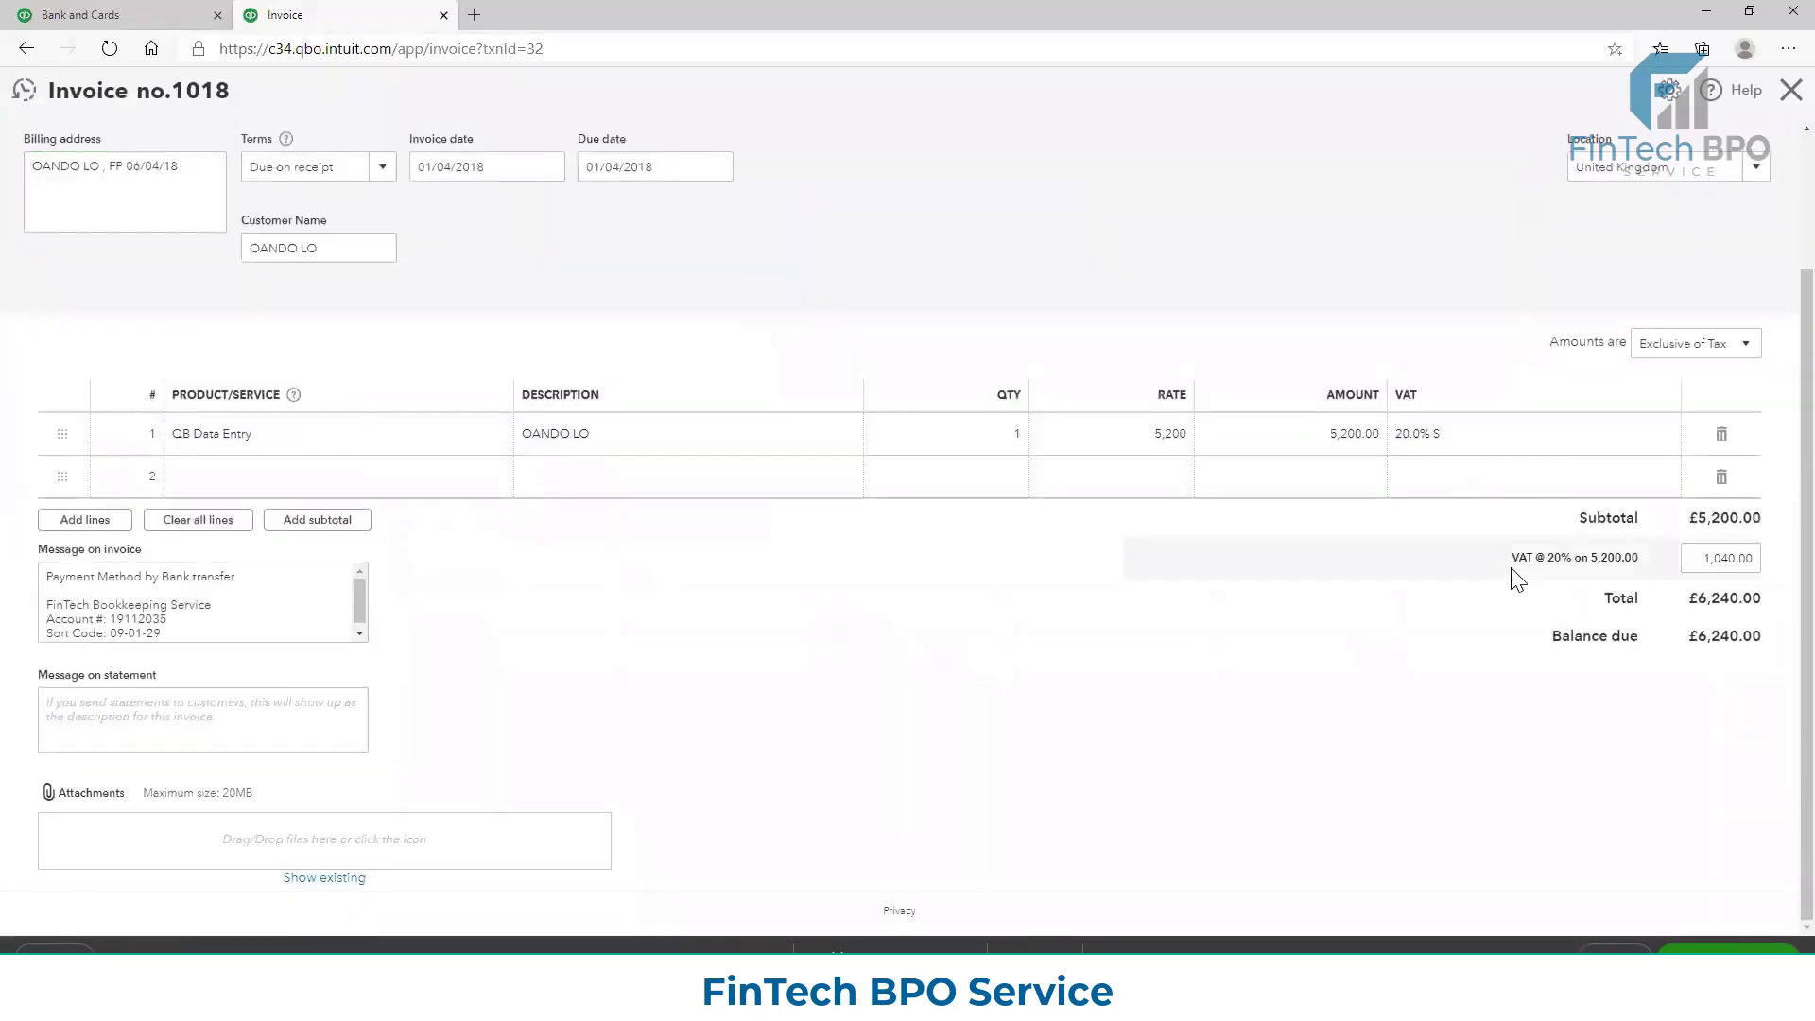
Compare the £6,240.00 bank receipt of 06/04/2018 with the amounts and balance due on Invoice 1018
click(72, 13)
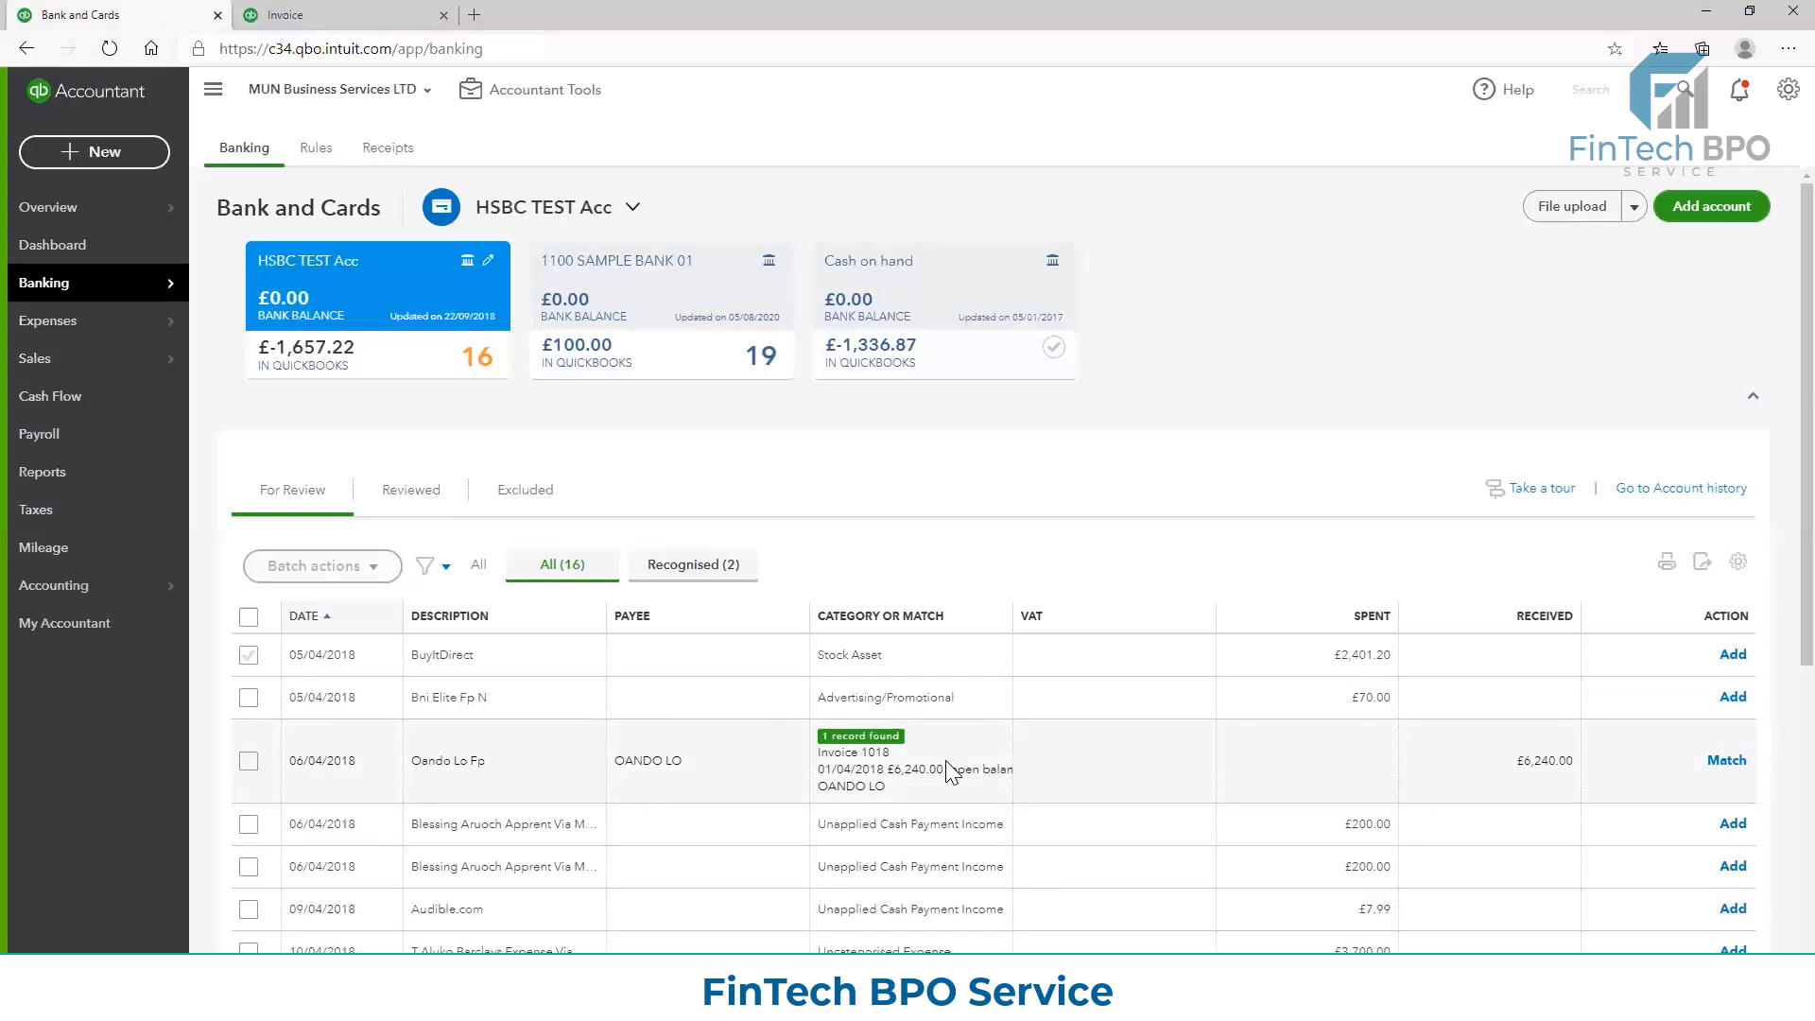
click(303, 14)
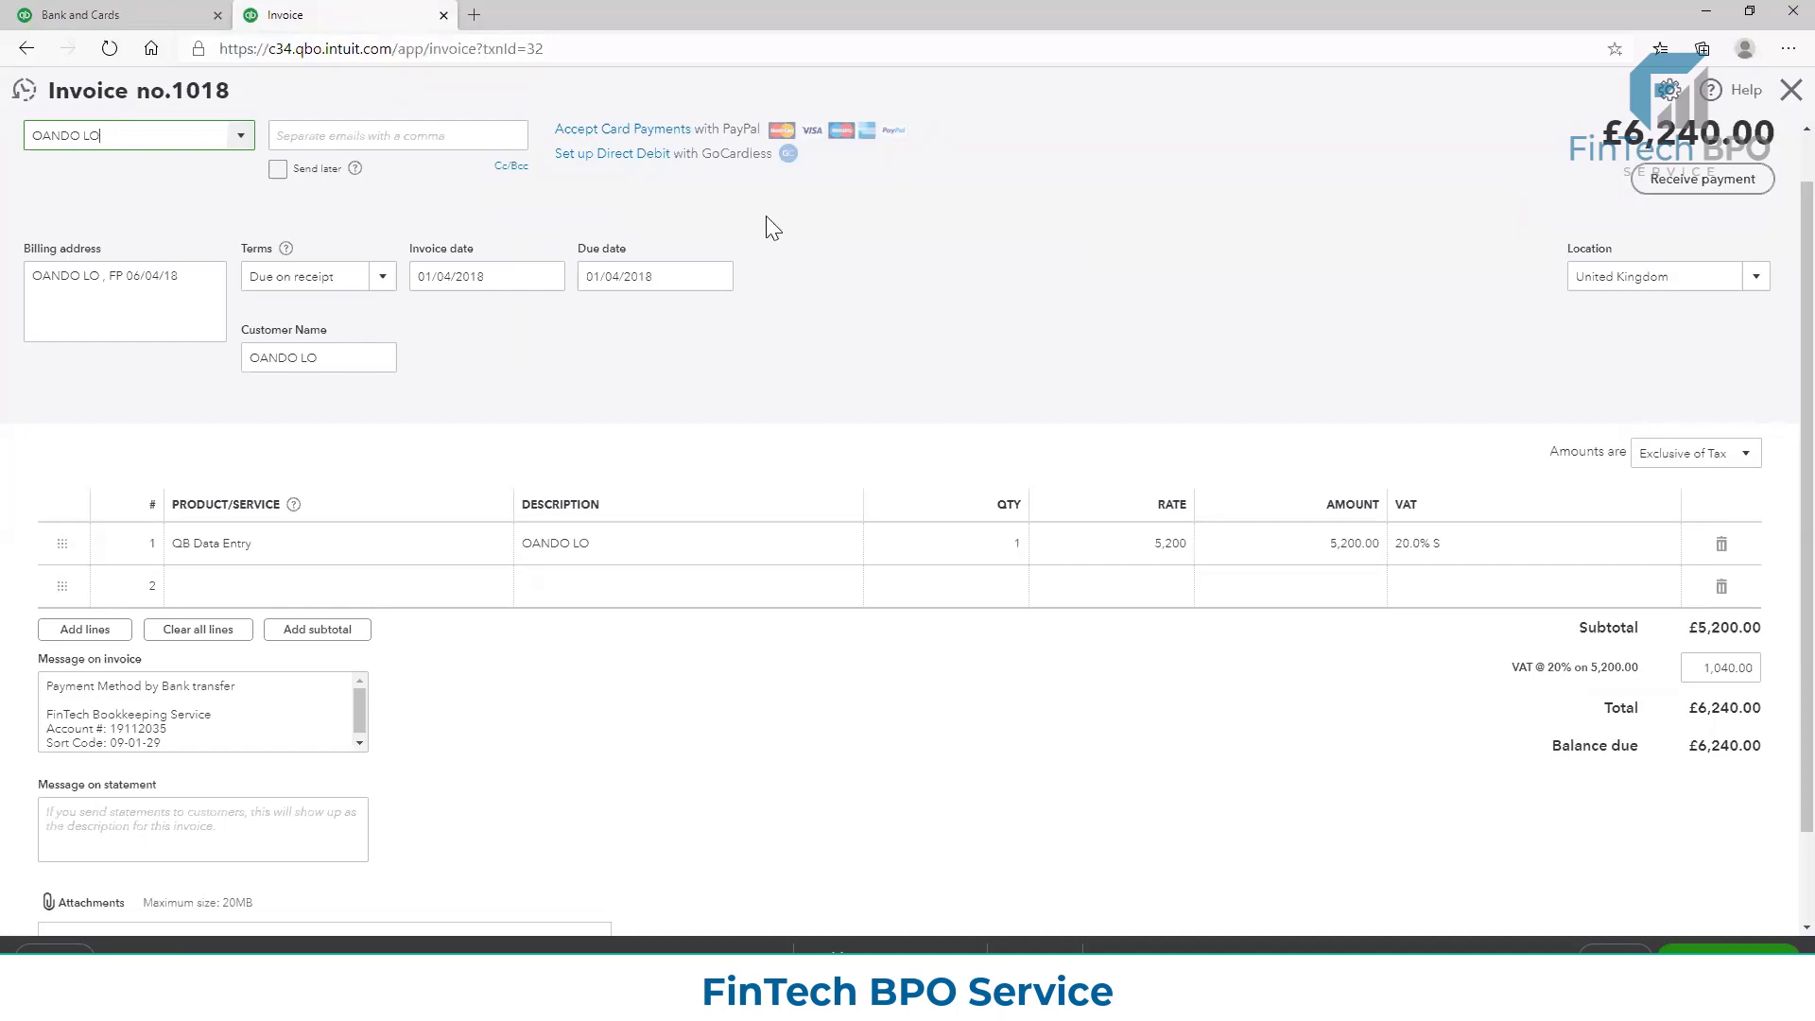
scroll(1770, 577, down, 1)
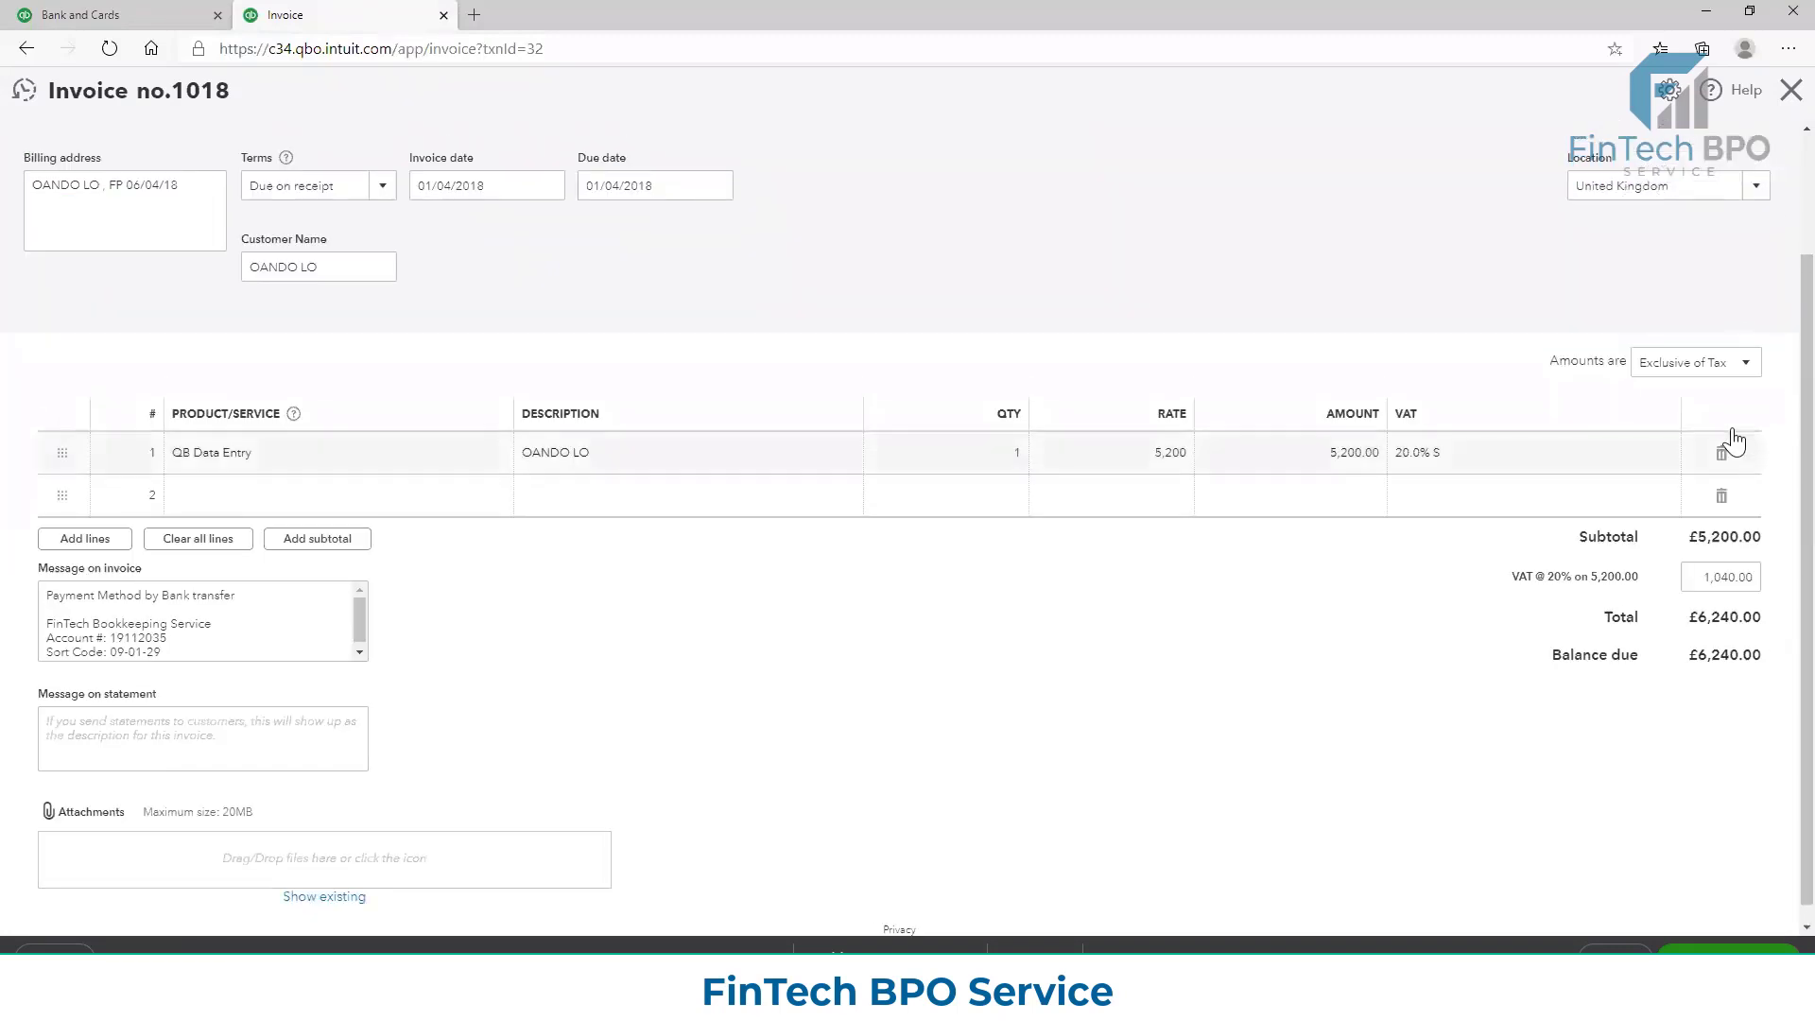
scroll(1701, 280, up, 1)
scroll(879, 831, down, 1)
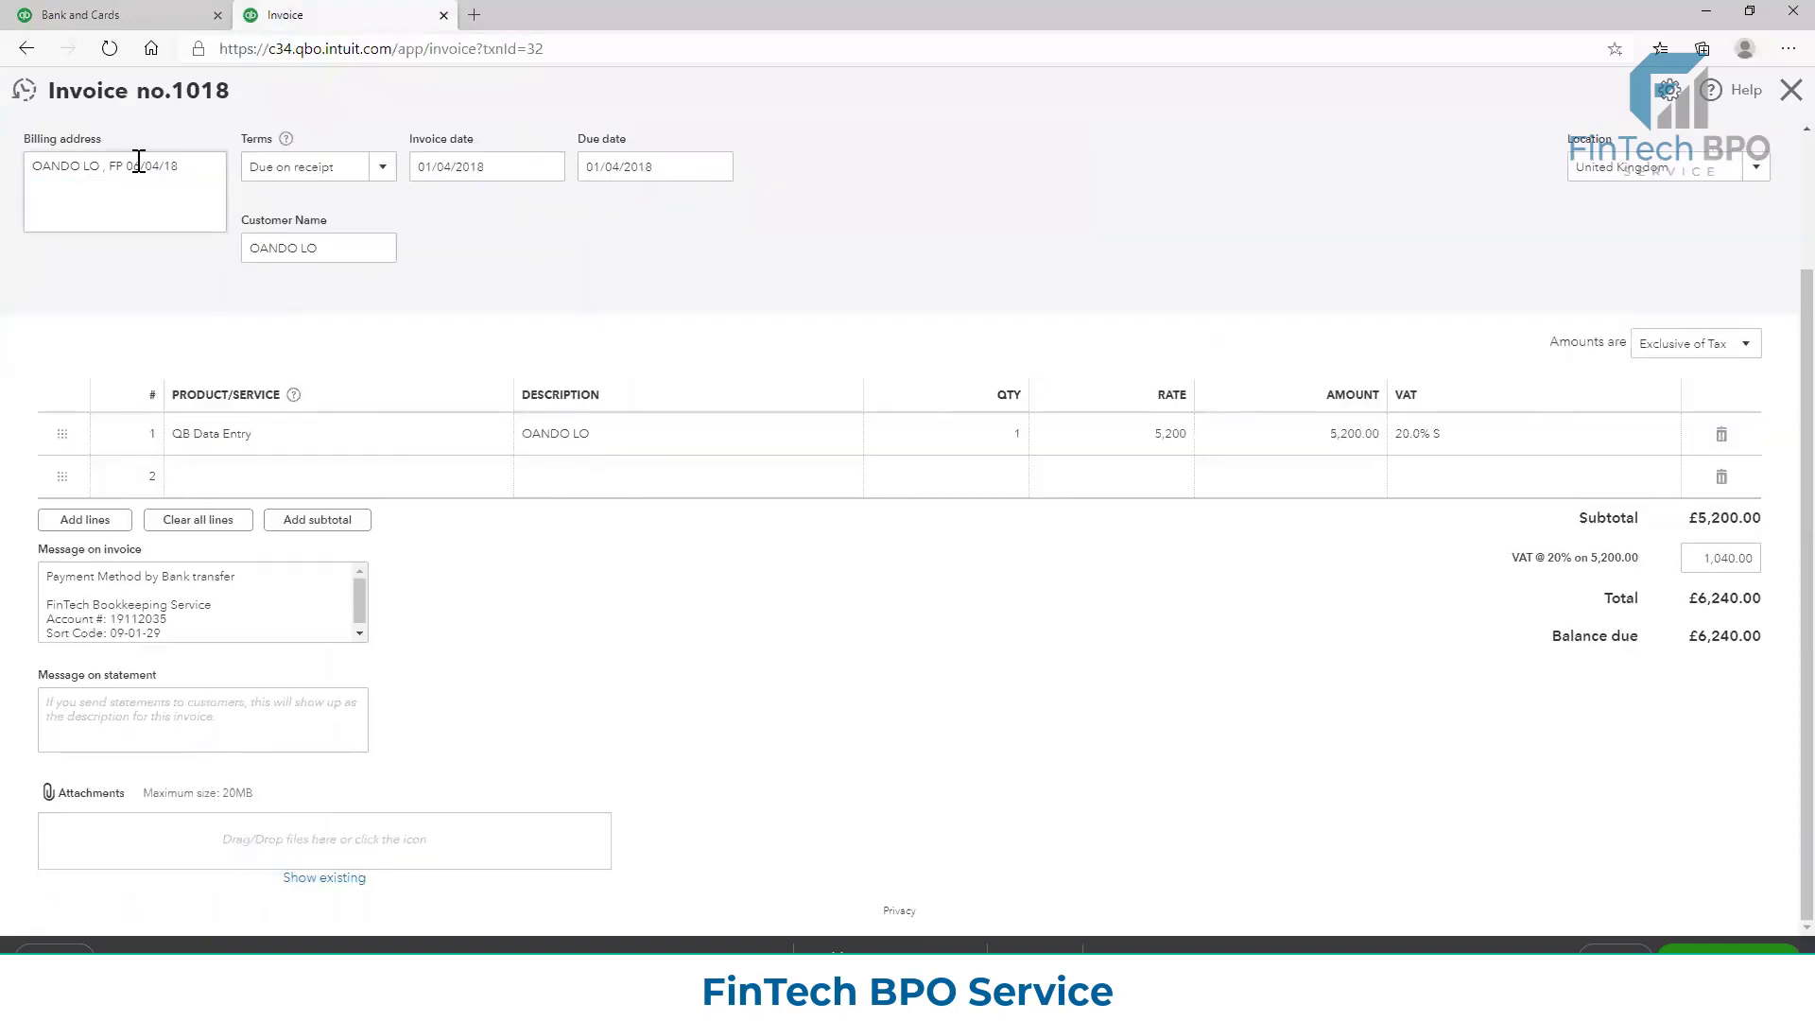
click(102, 15)
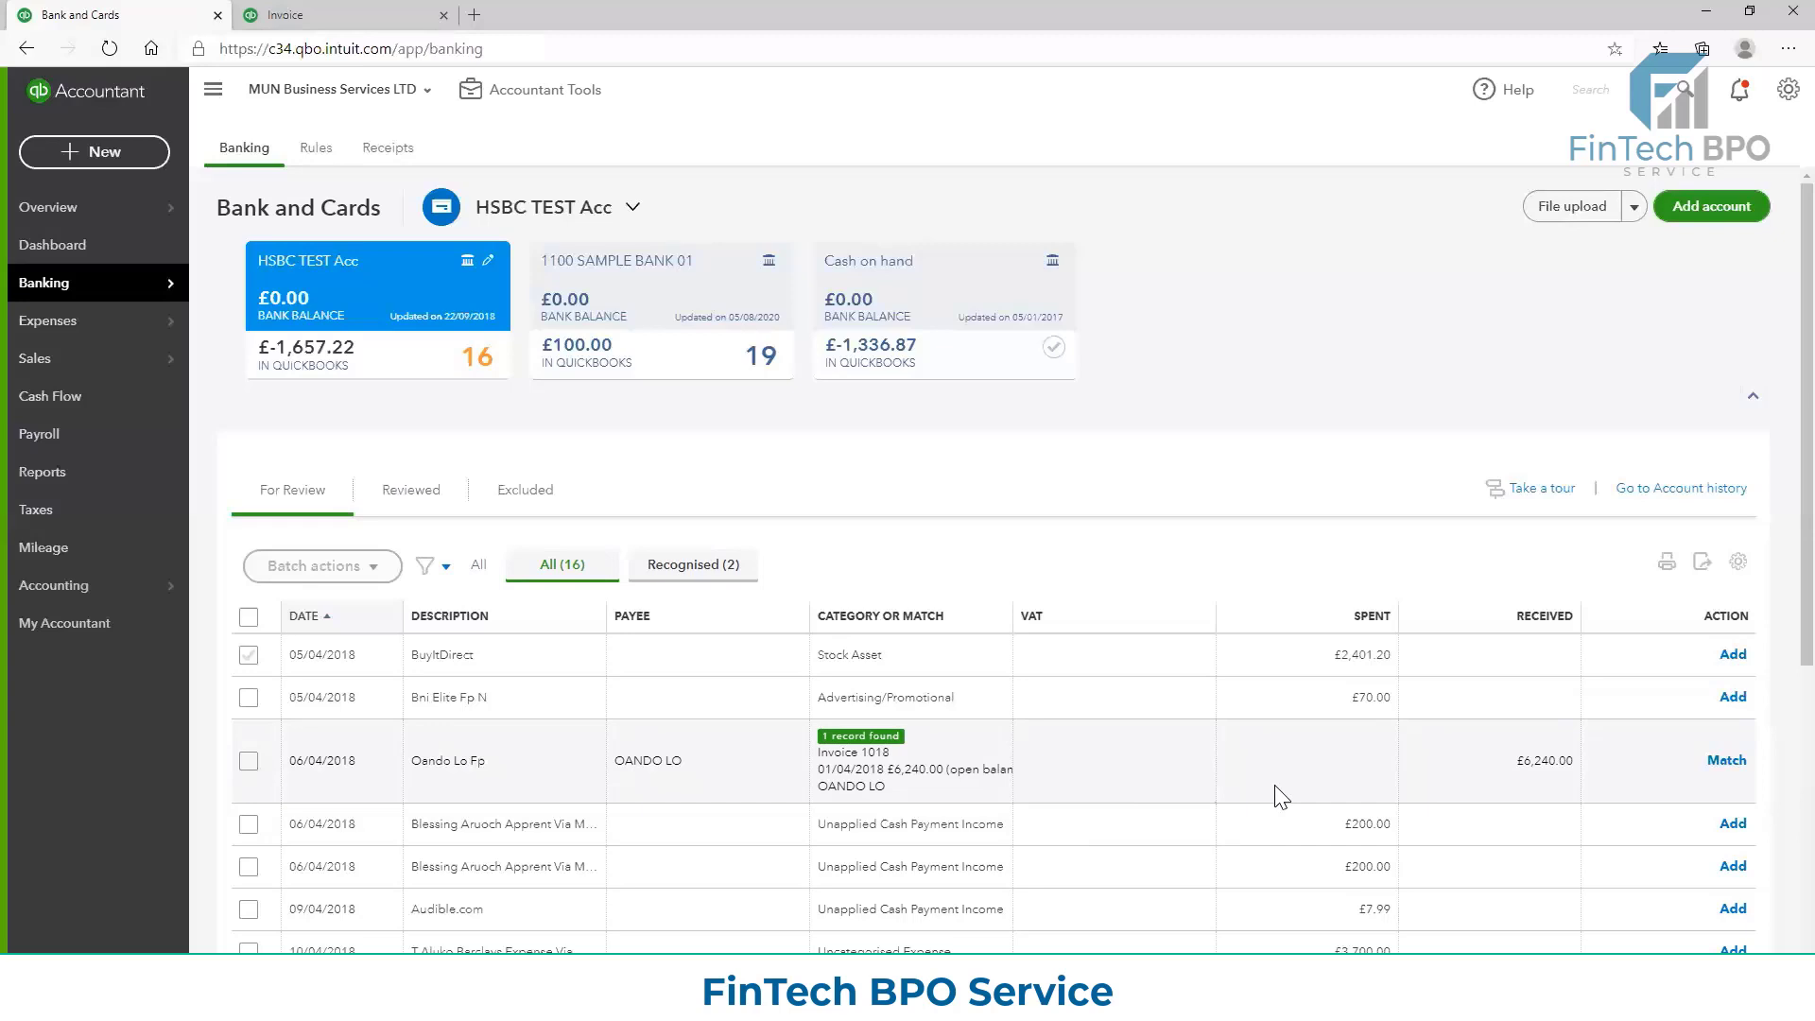
click(322, 13)
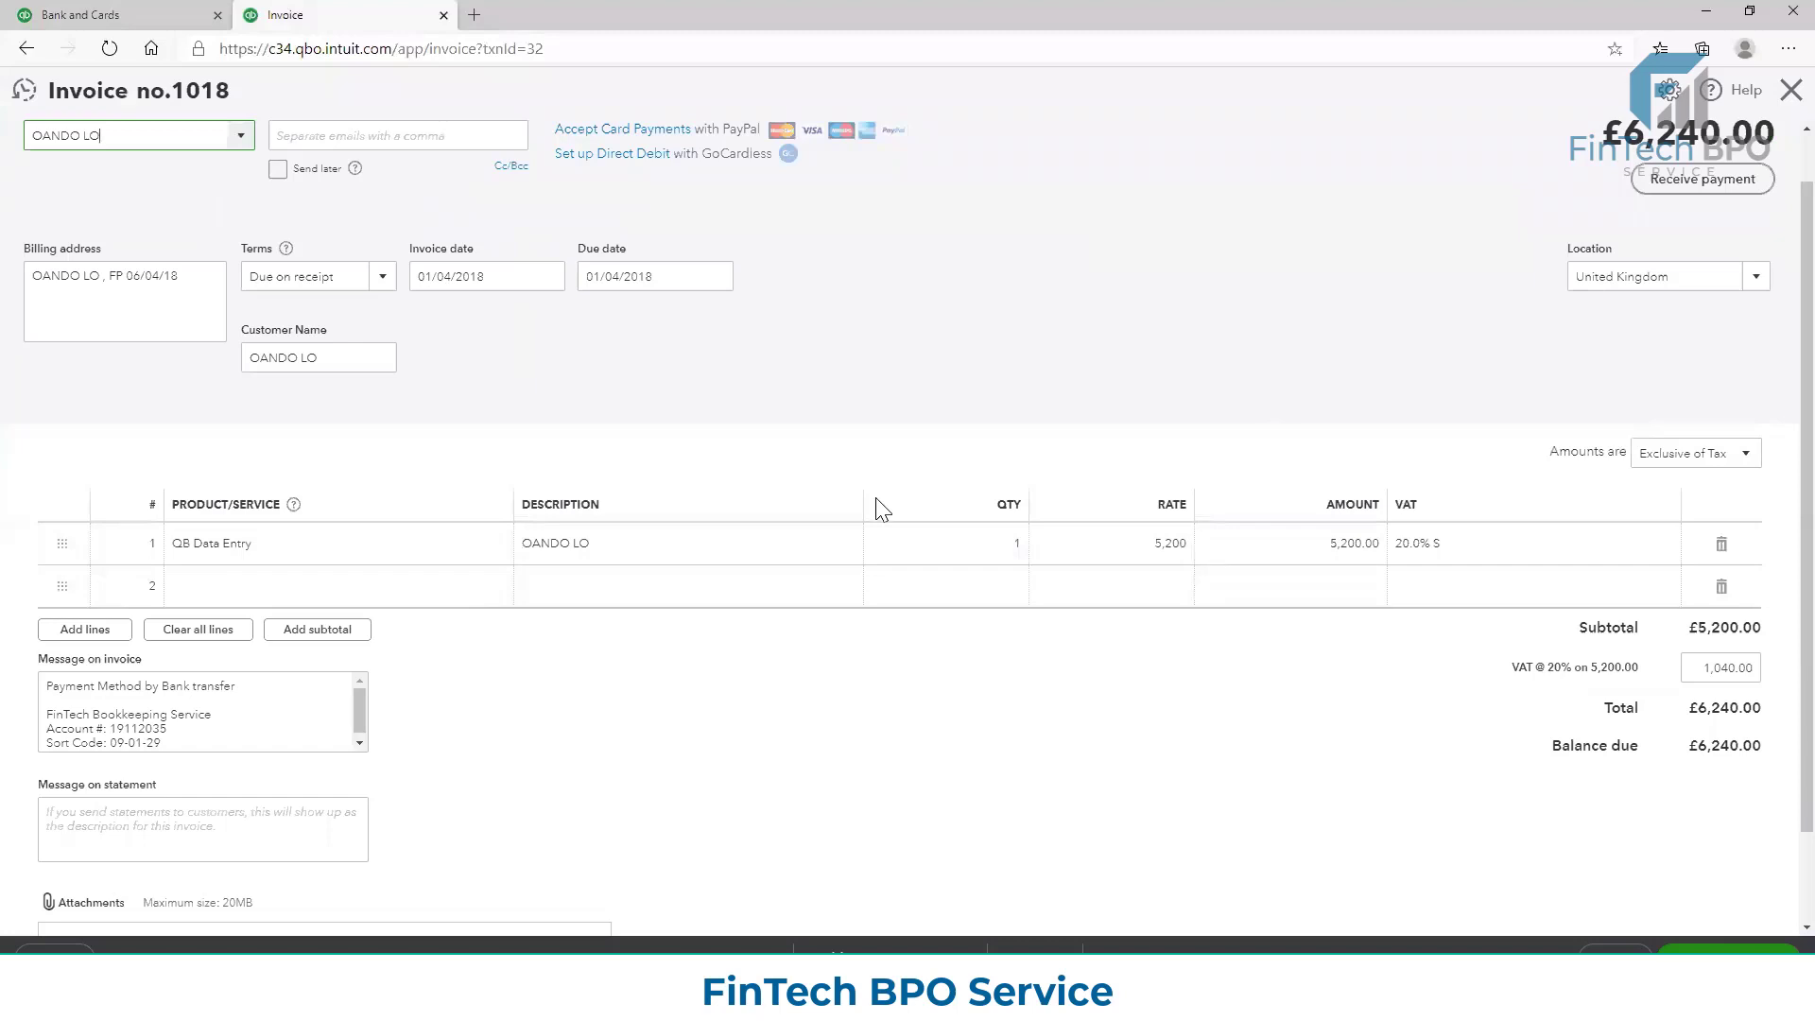
click(148, 12)
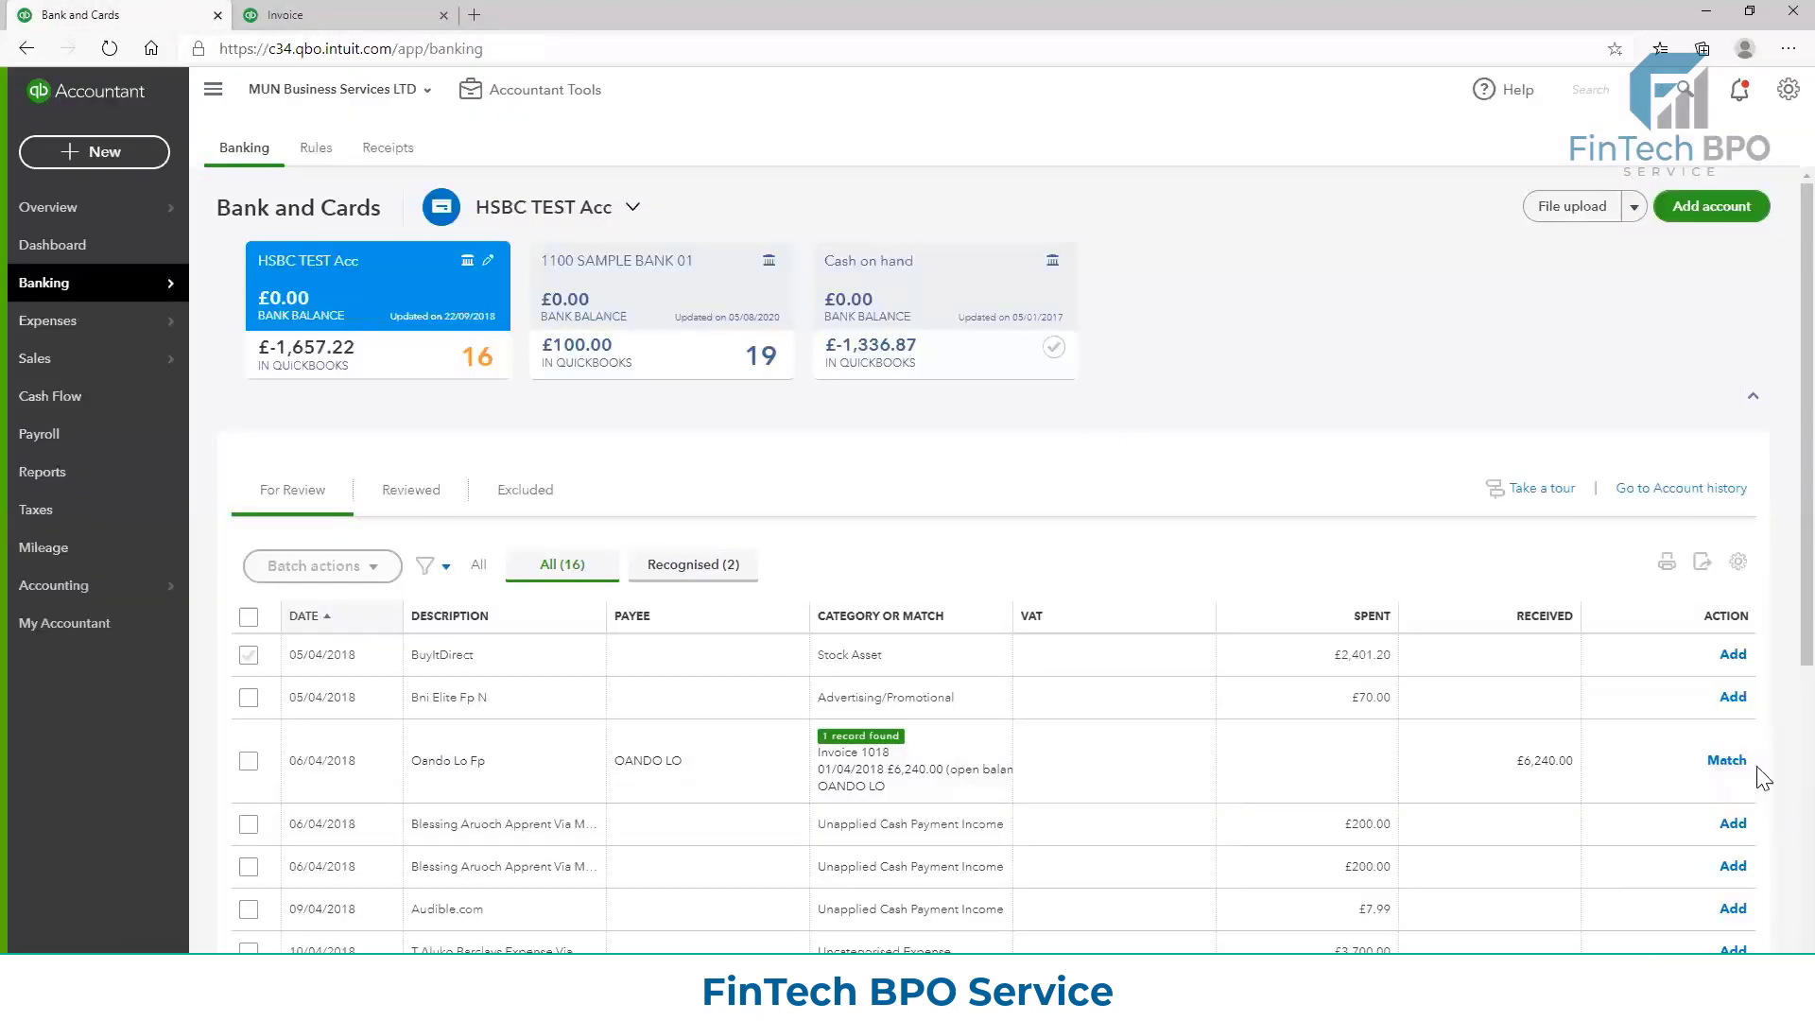
Match the £6,240.00 receipt of 06/04/2018 to Invoice 1018, and reload the invoice to check its payment status
click(1728, 760)
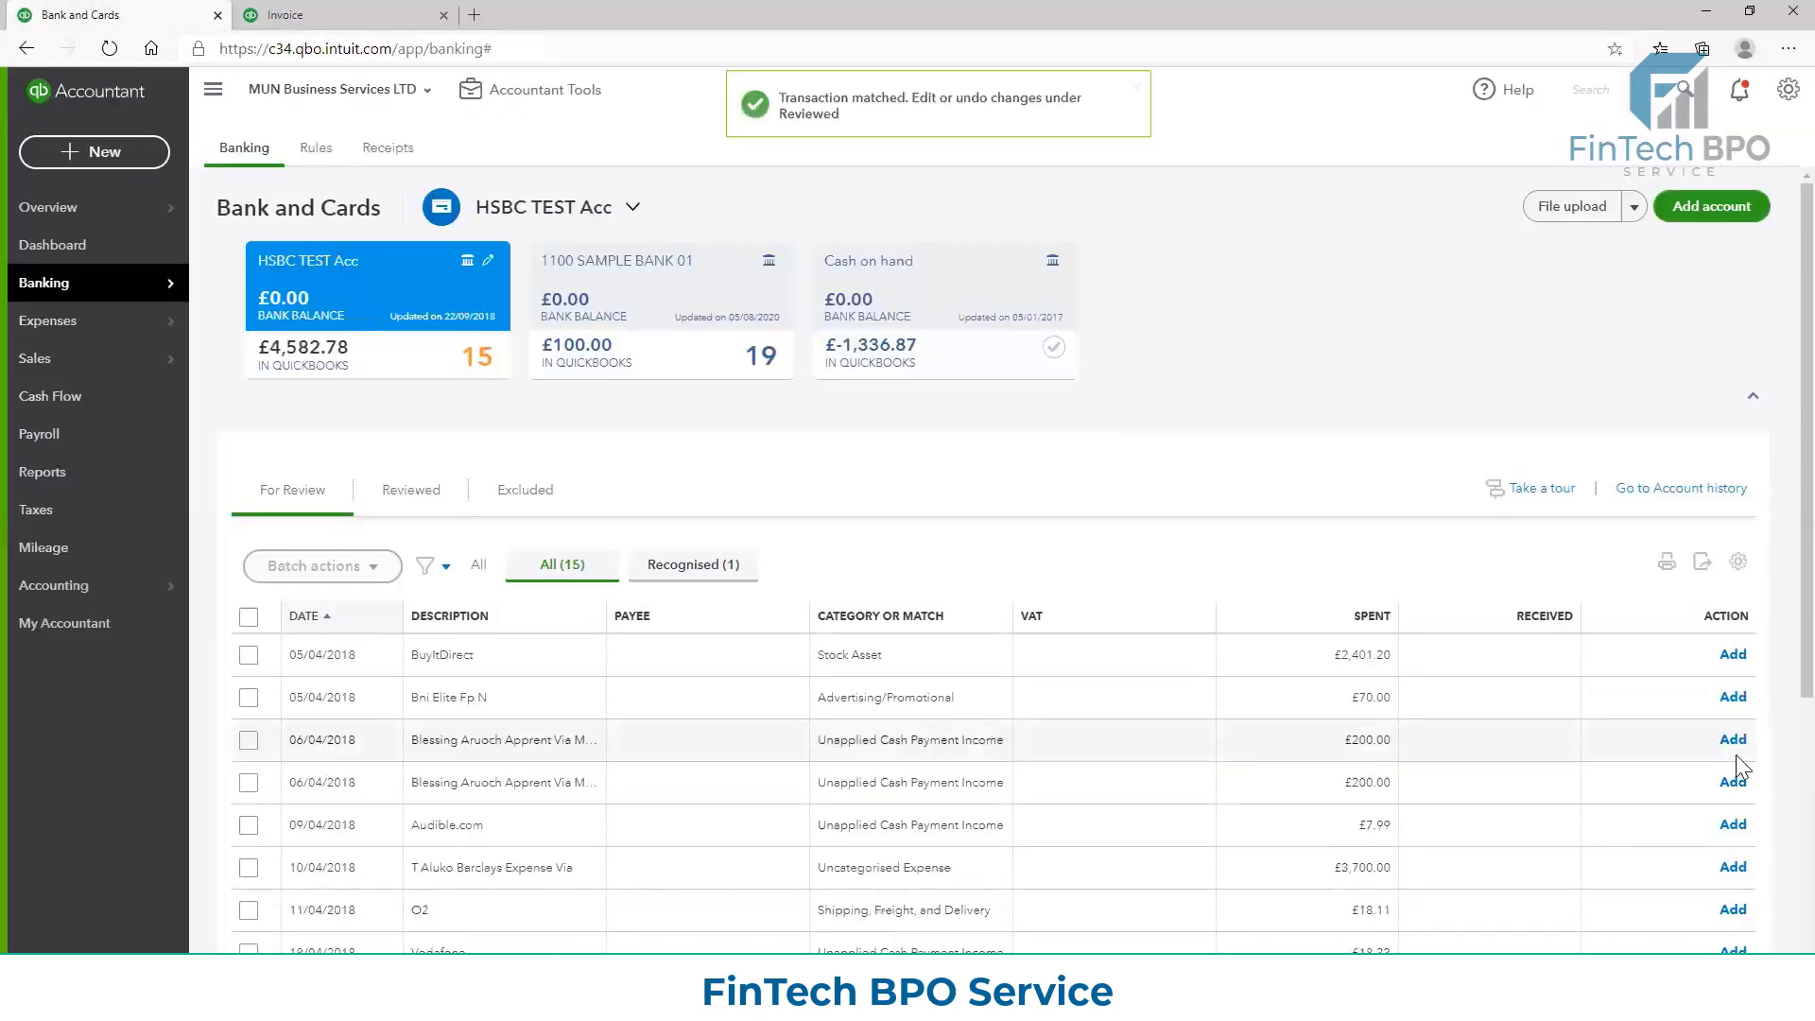
click(345, 12)
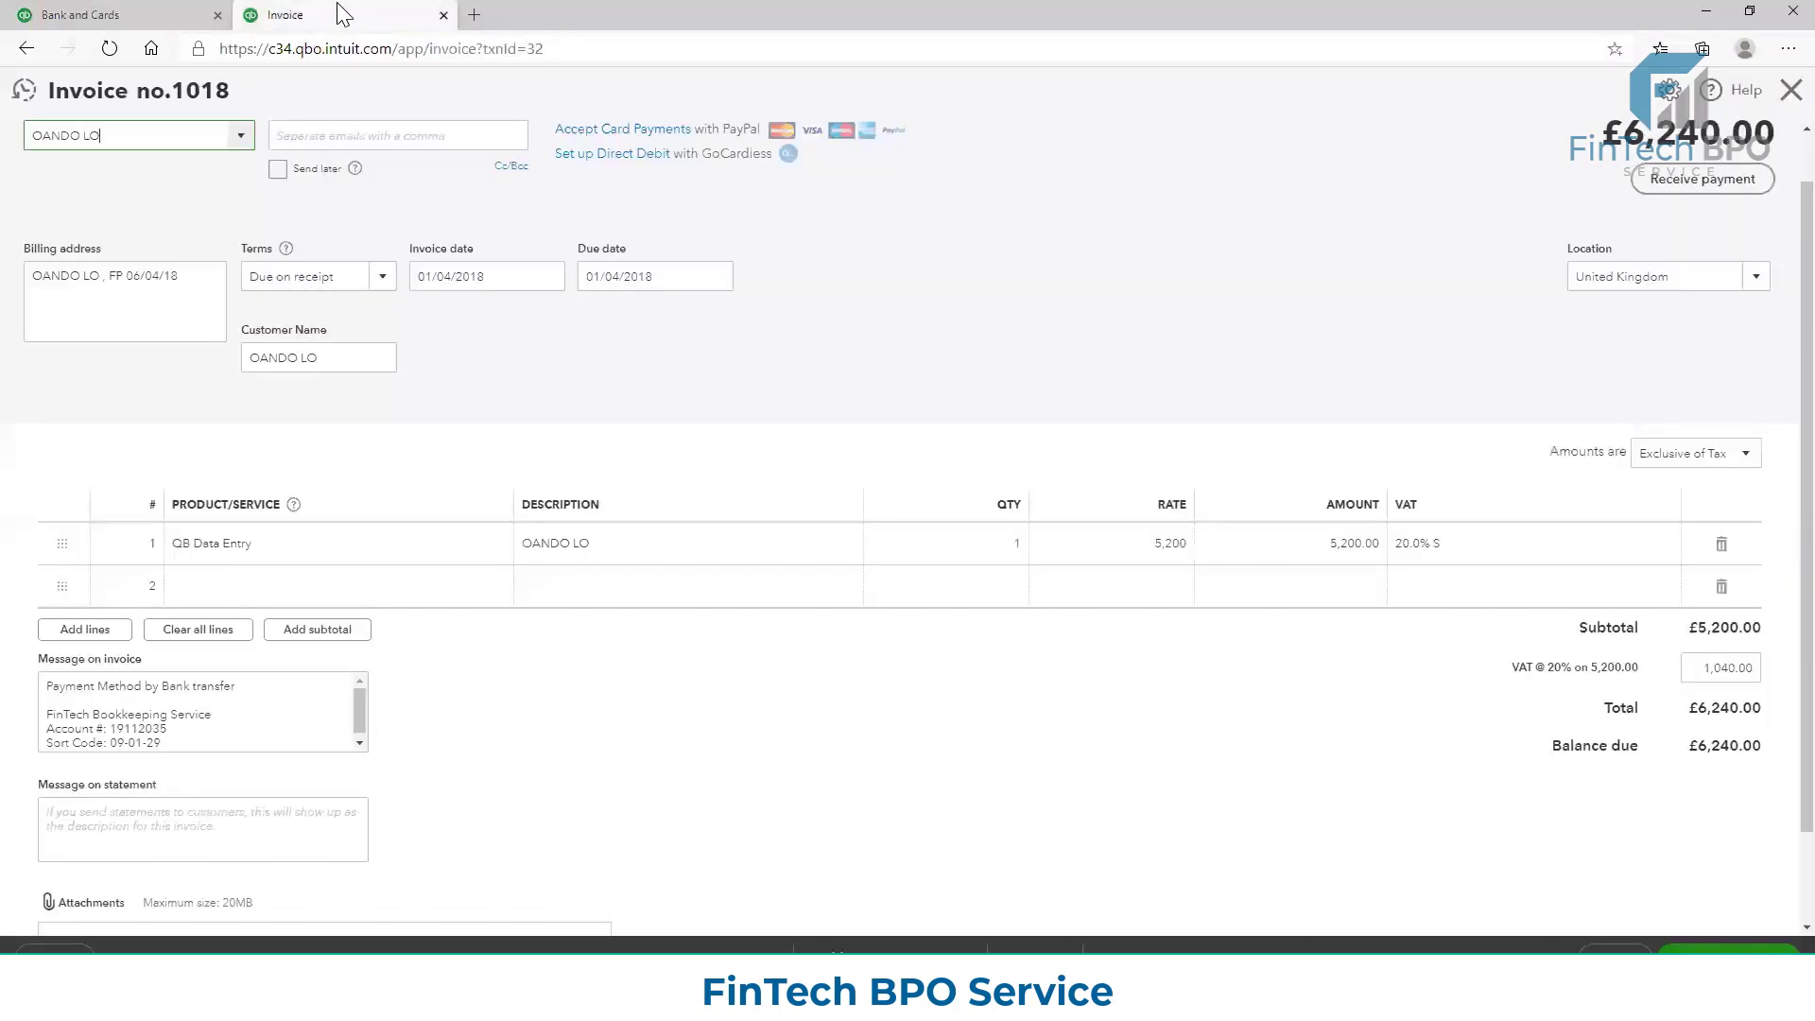
click(169, 14)
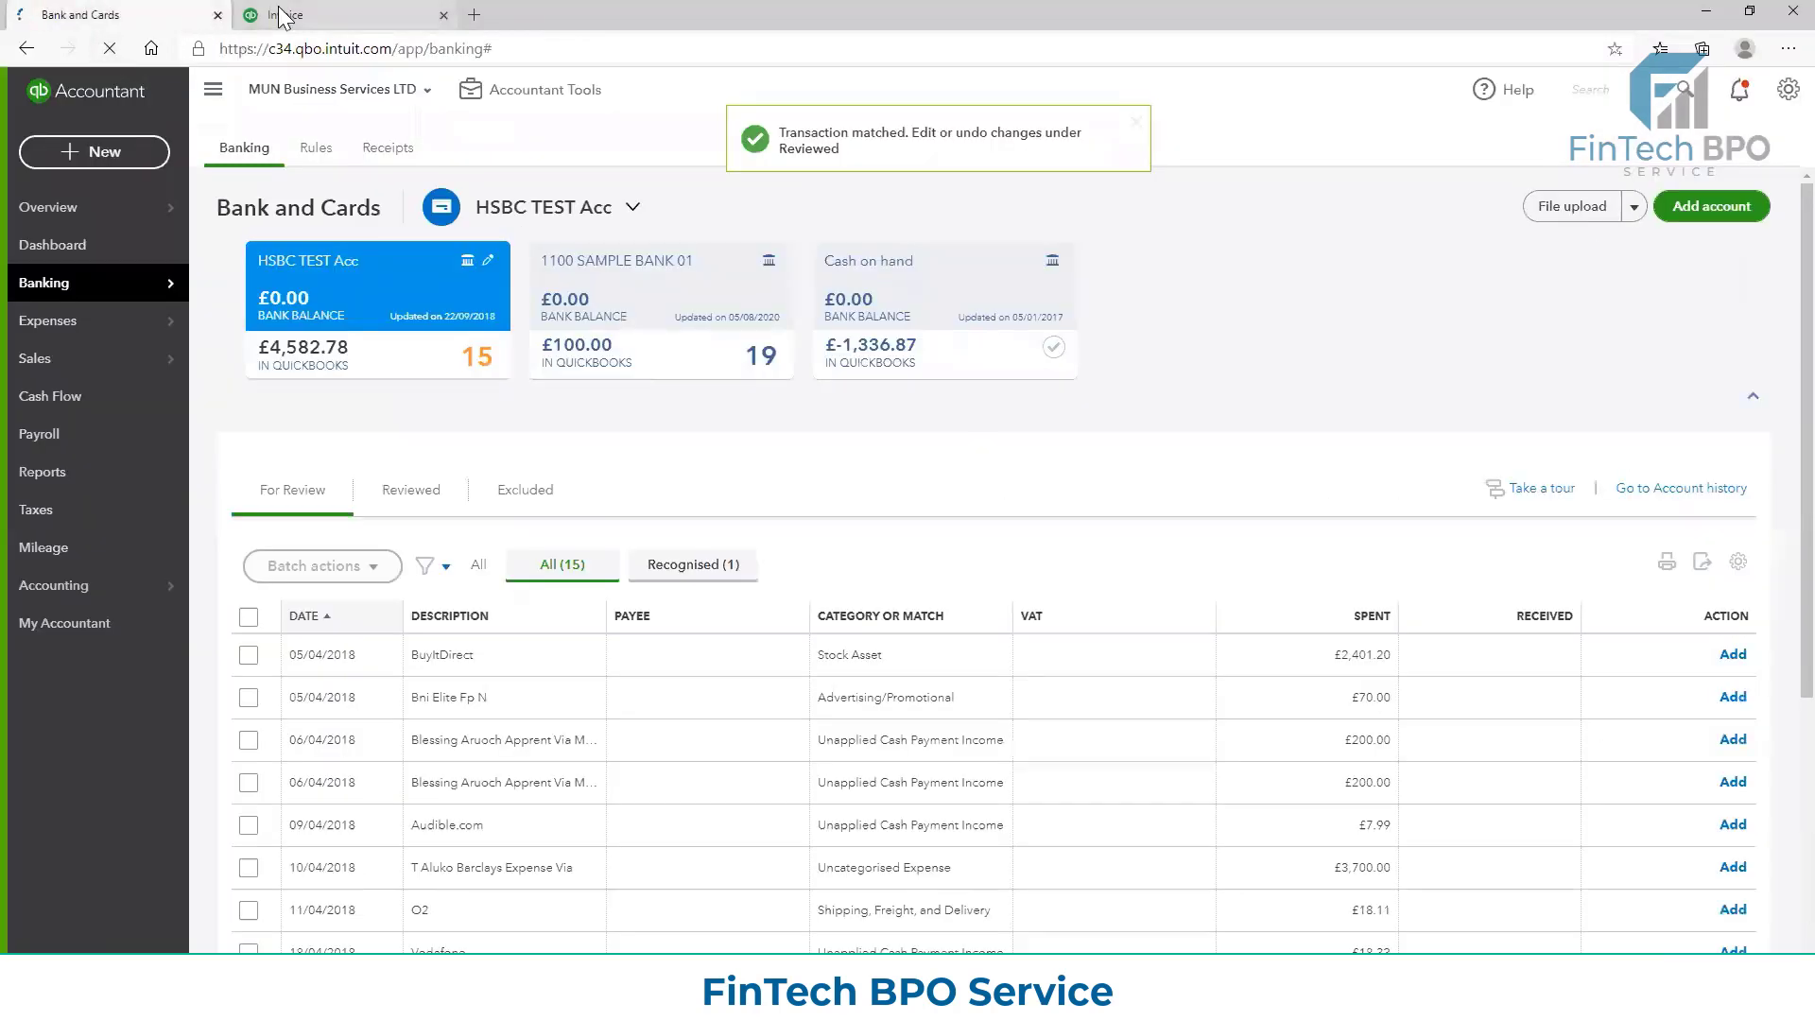
click(279, 12)
click(107, 49)
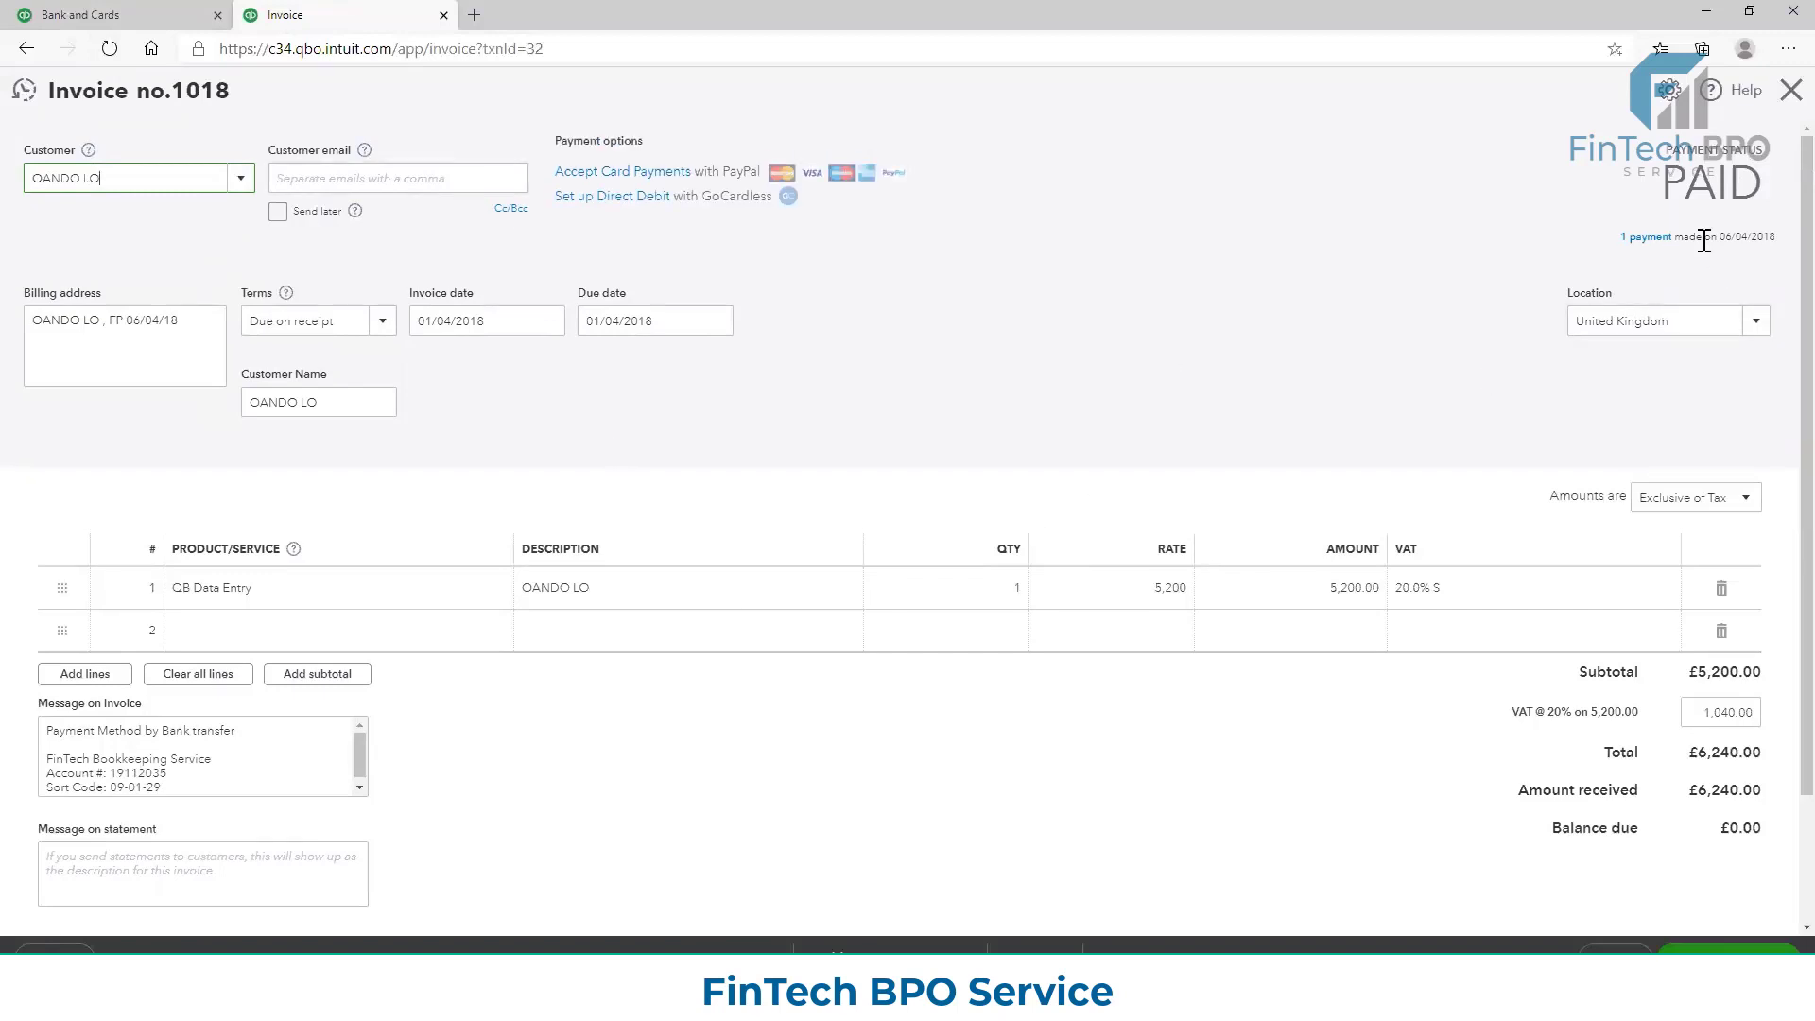
Open the 06/04/2018 payment applied to Invoice 1018 and view its online banking match details
click(1649, 238)
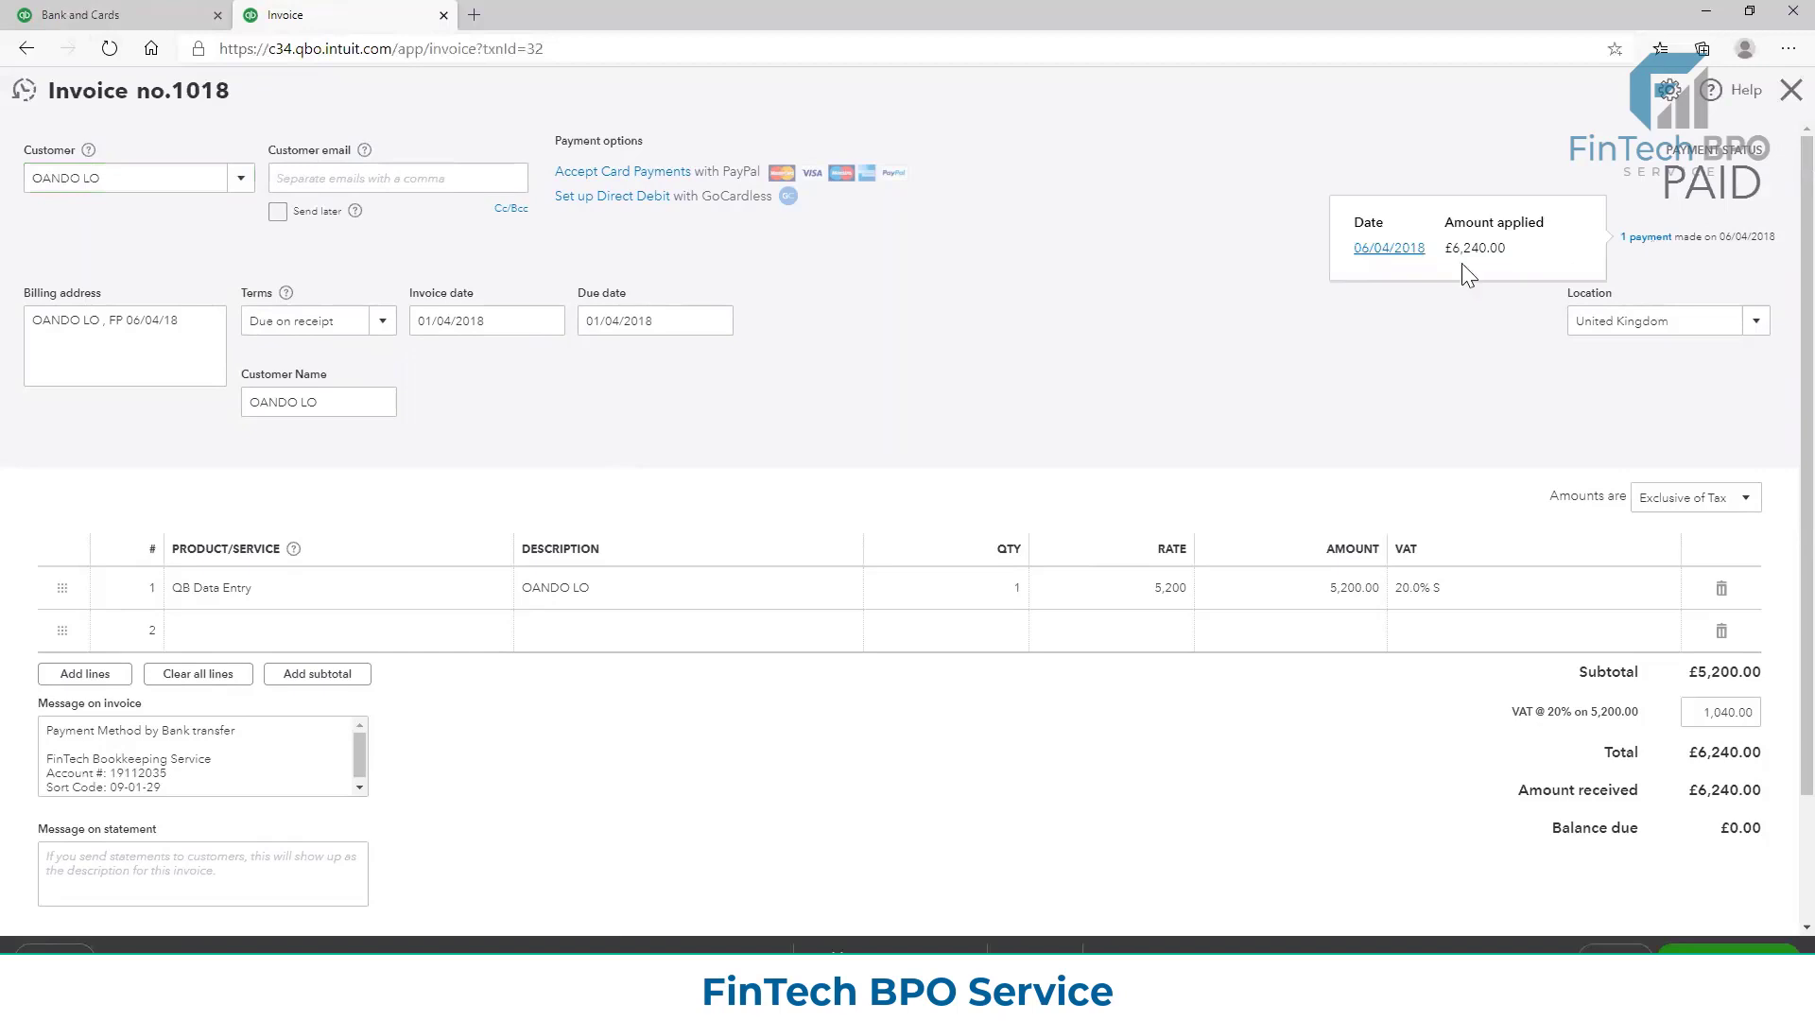
click(1401, 249)
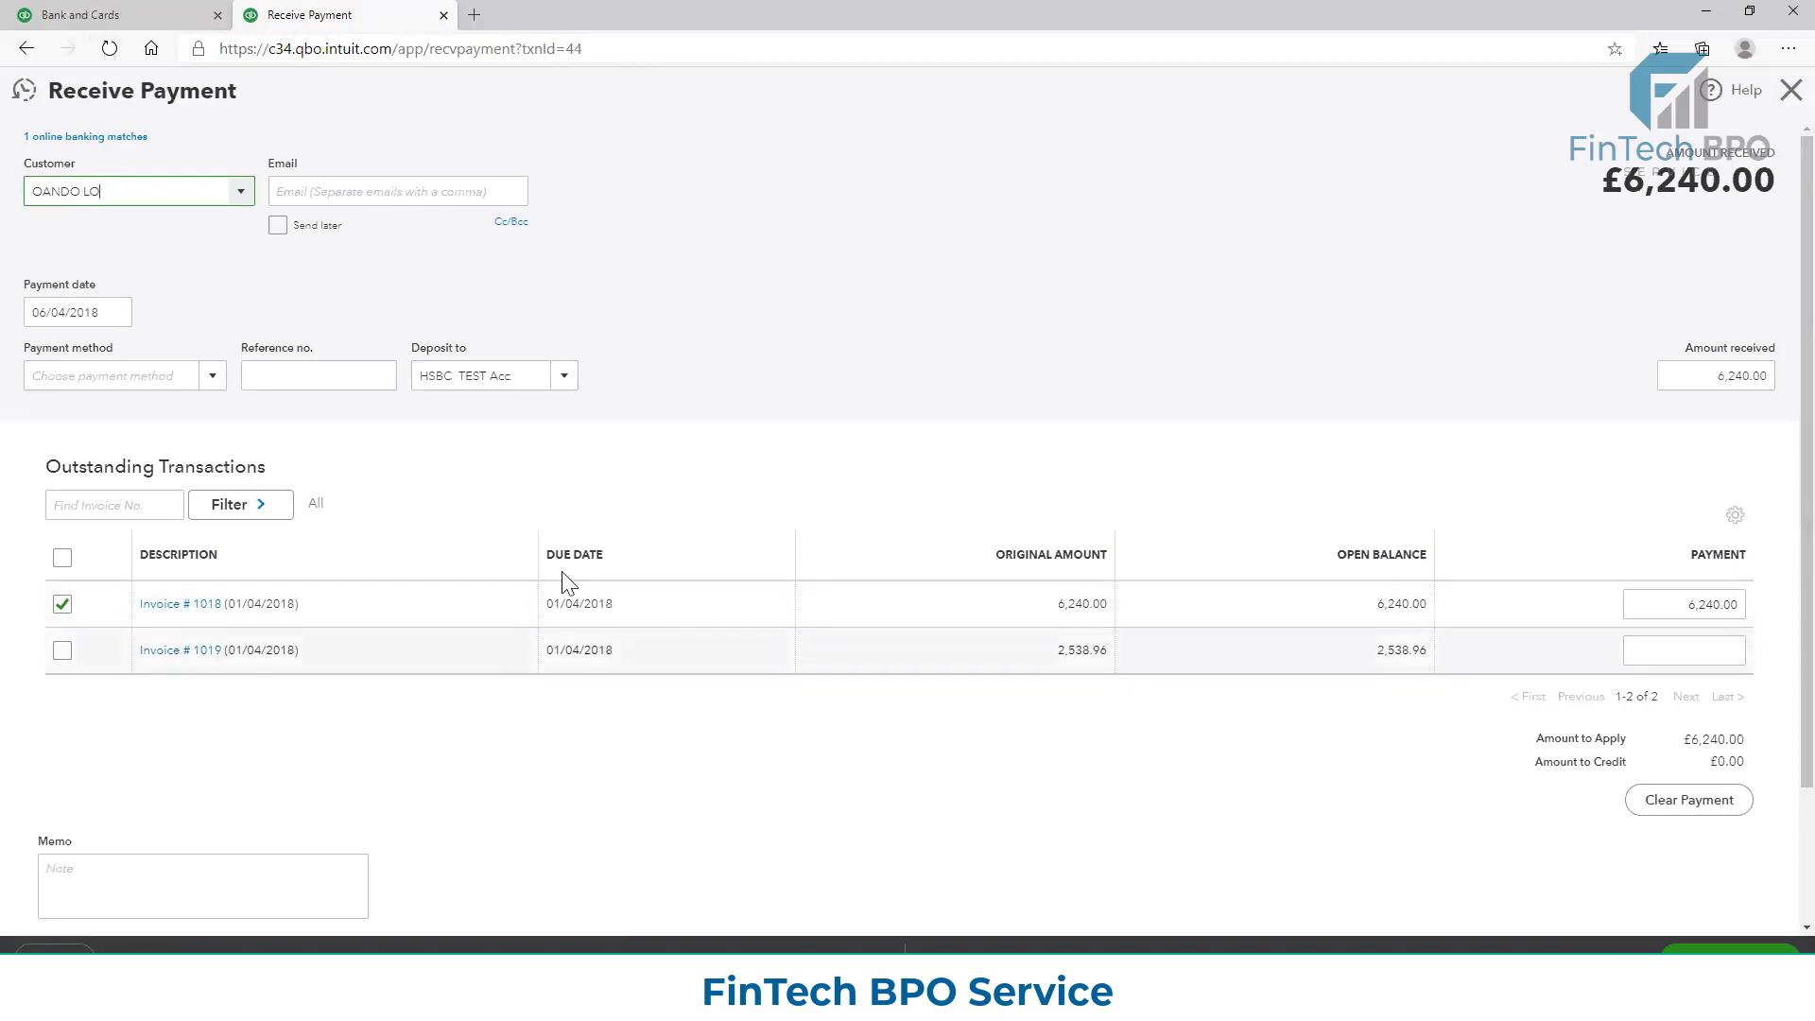
click(43, 138)
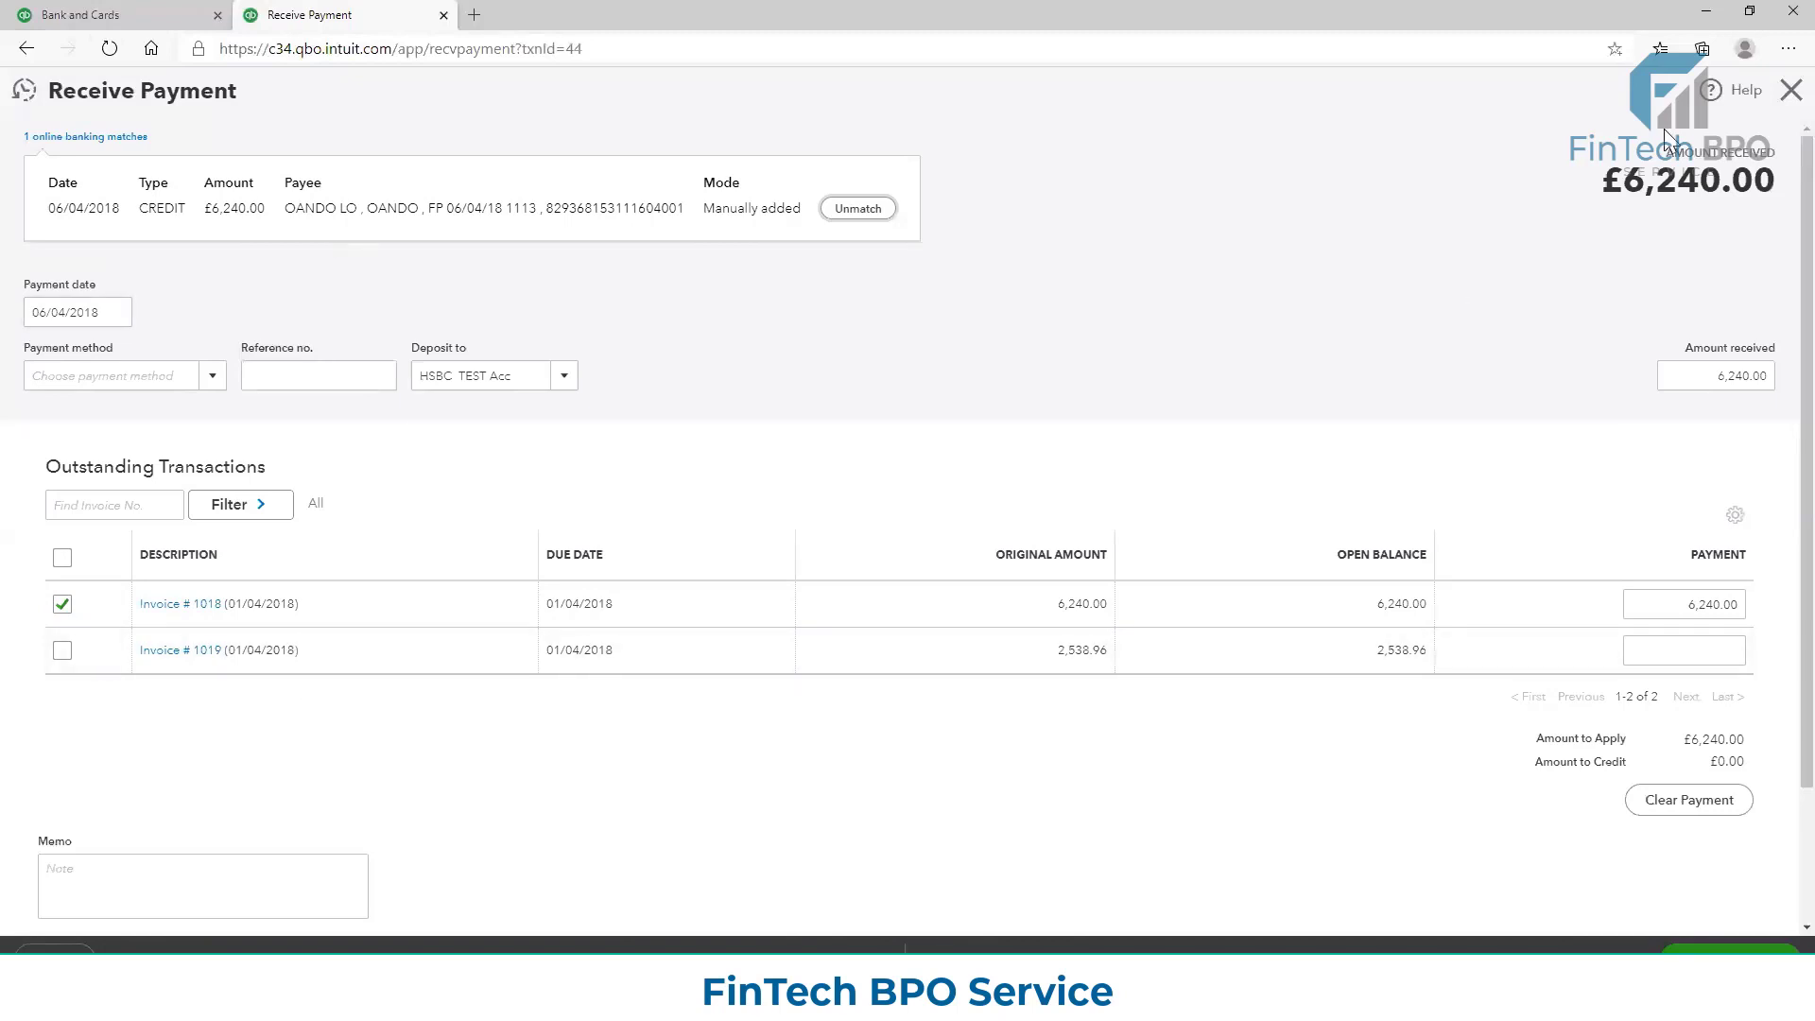
Close the payment, return to Banking, and look over the HSBC TEST Acc transactions for review
click(1789, 91)
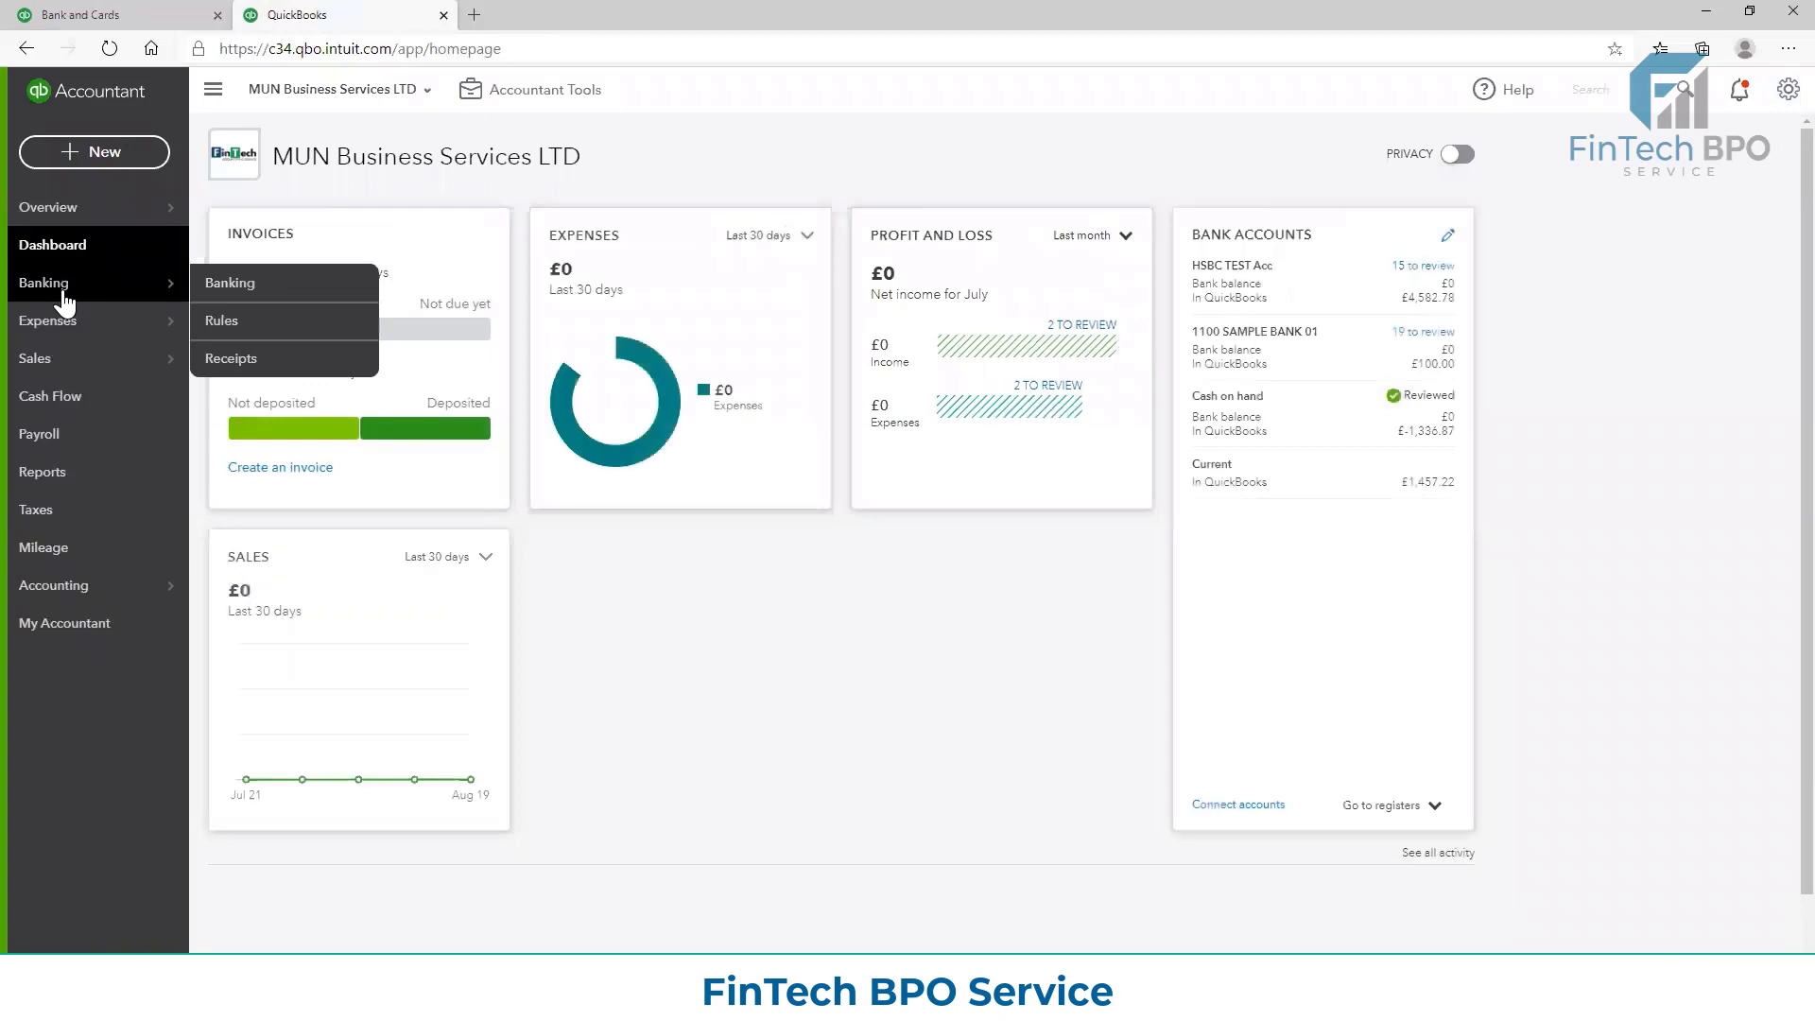
click(64, 301)
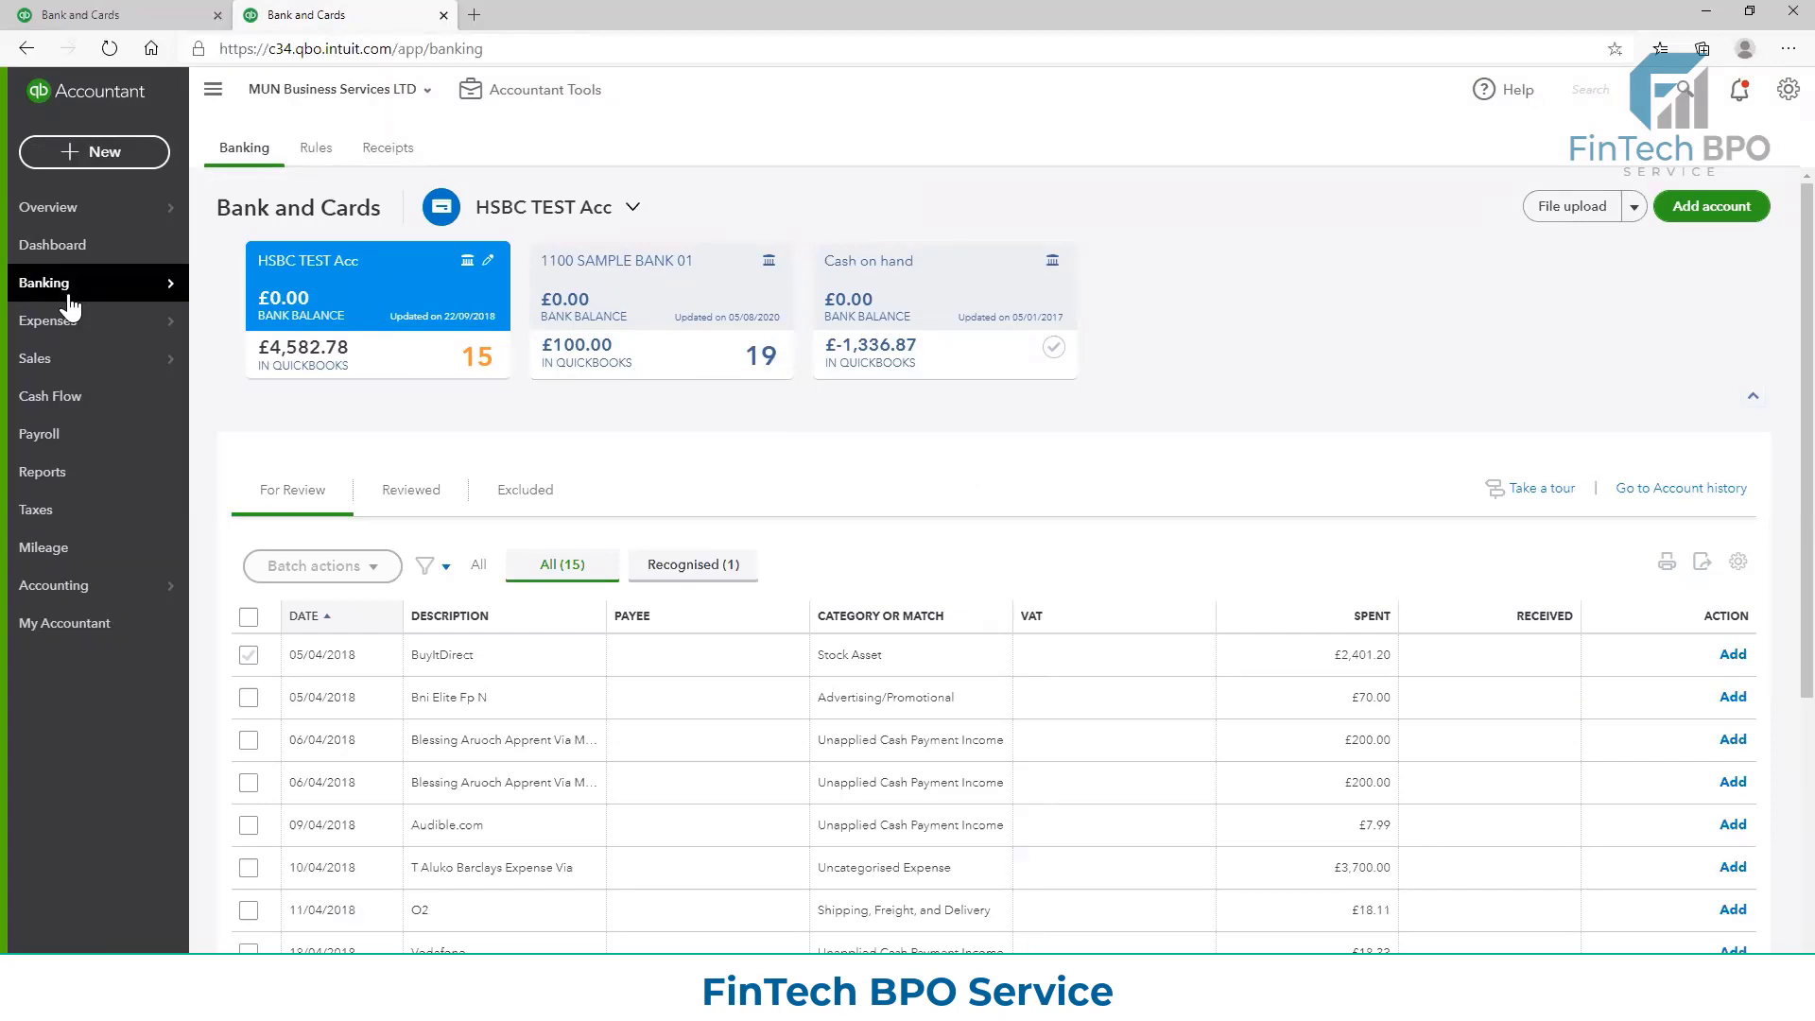
scroll(397, 359, down, 1)
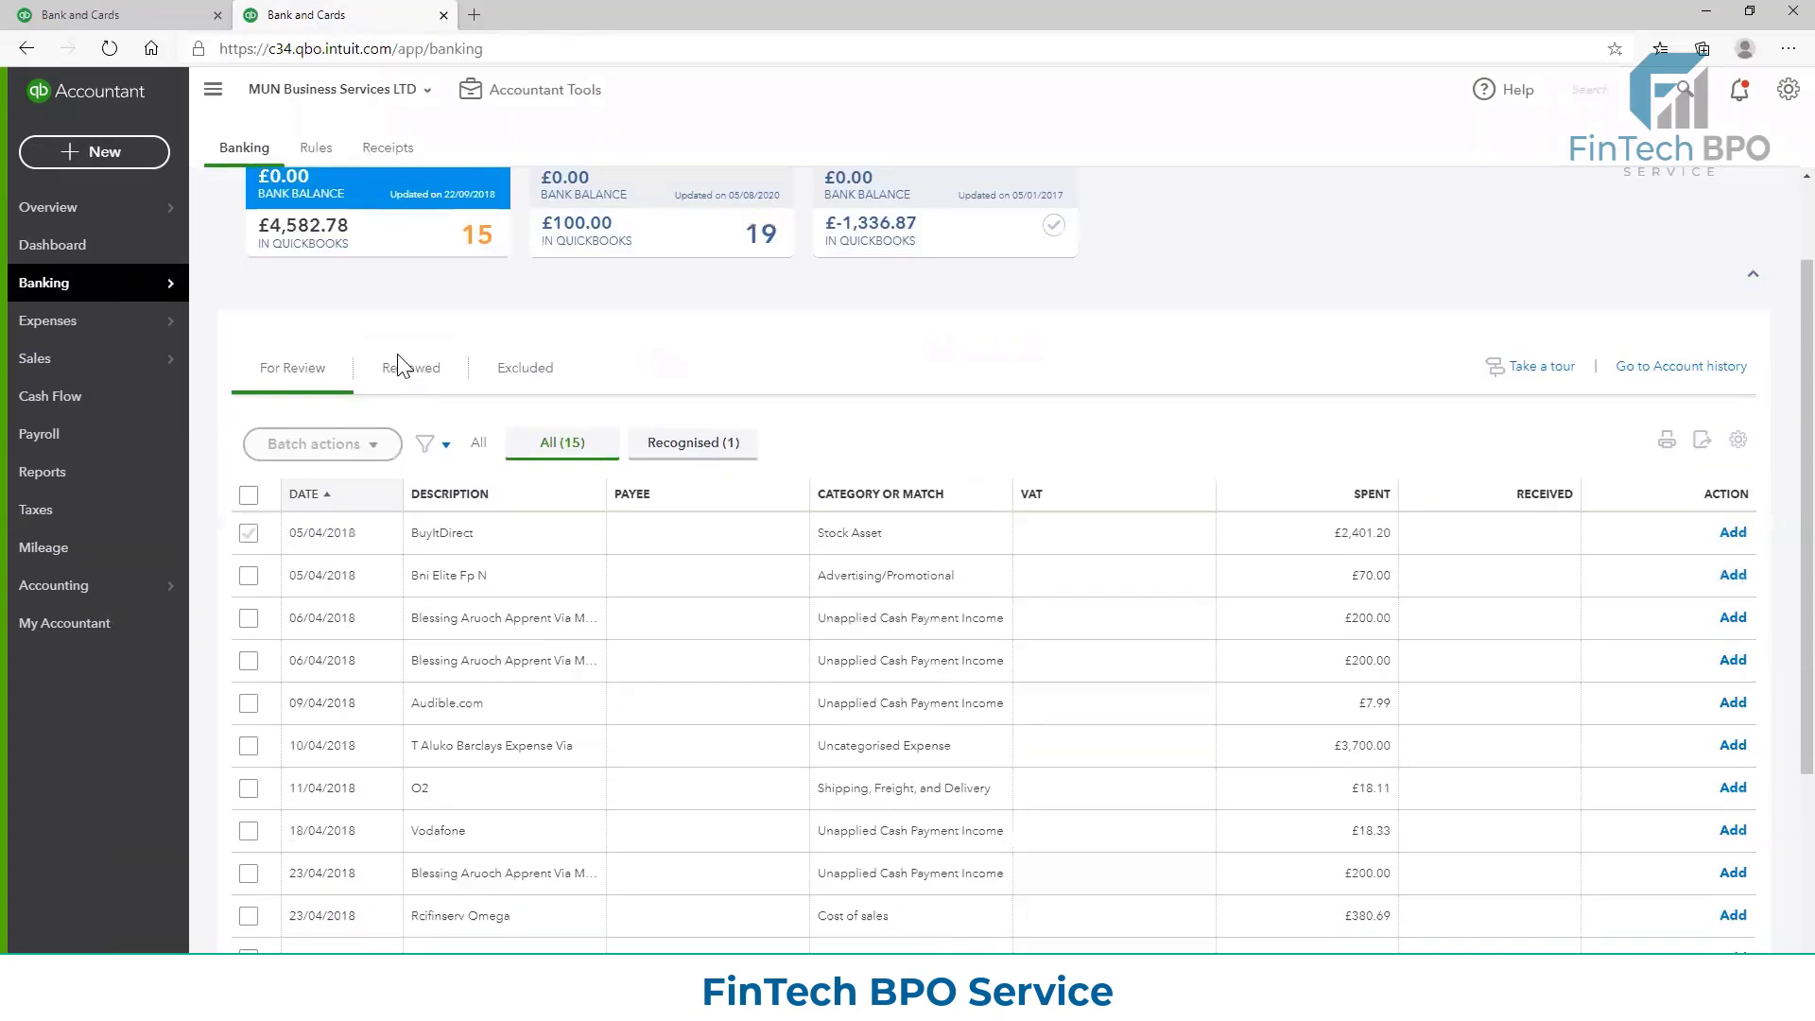
scroll(491, 429, up, 1)
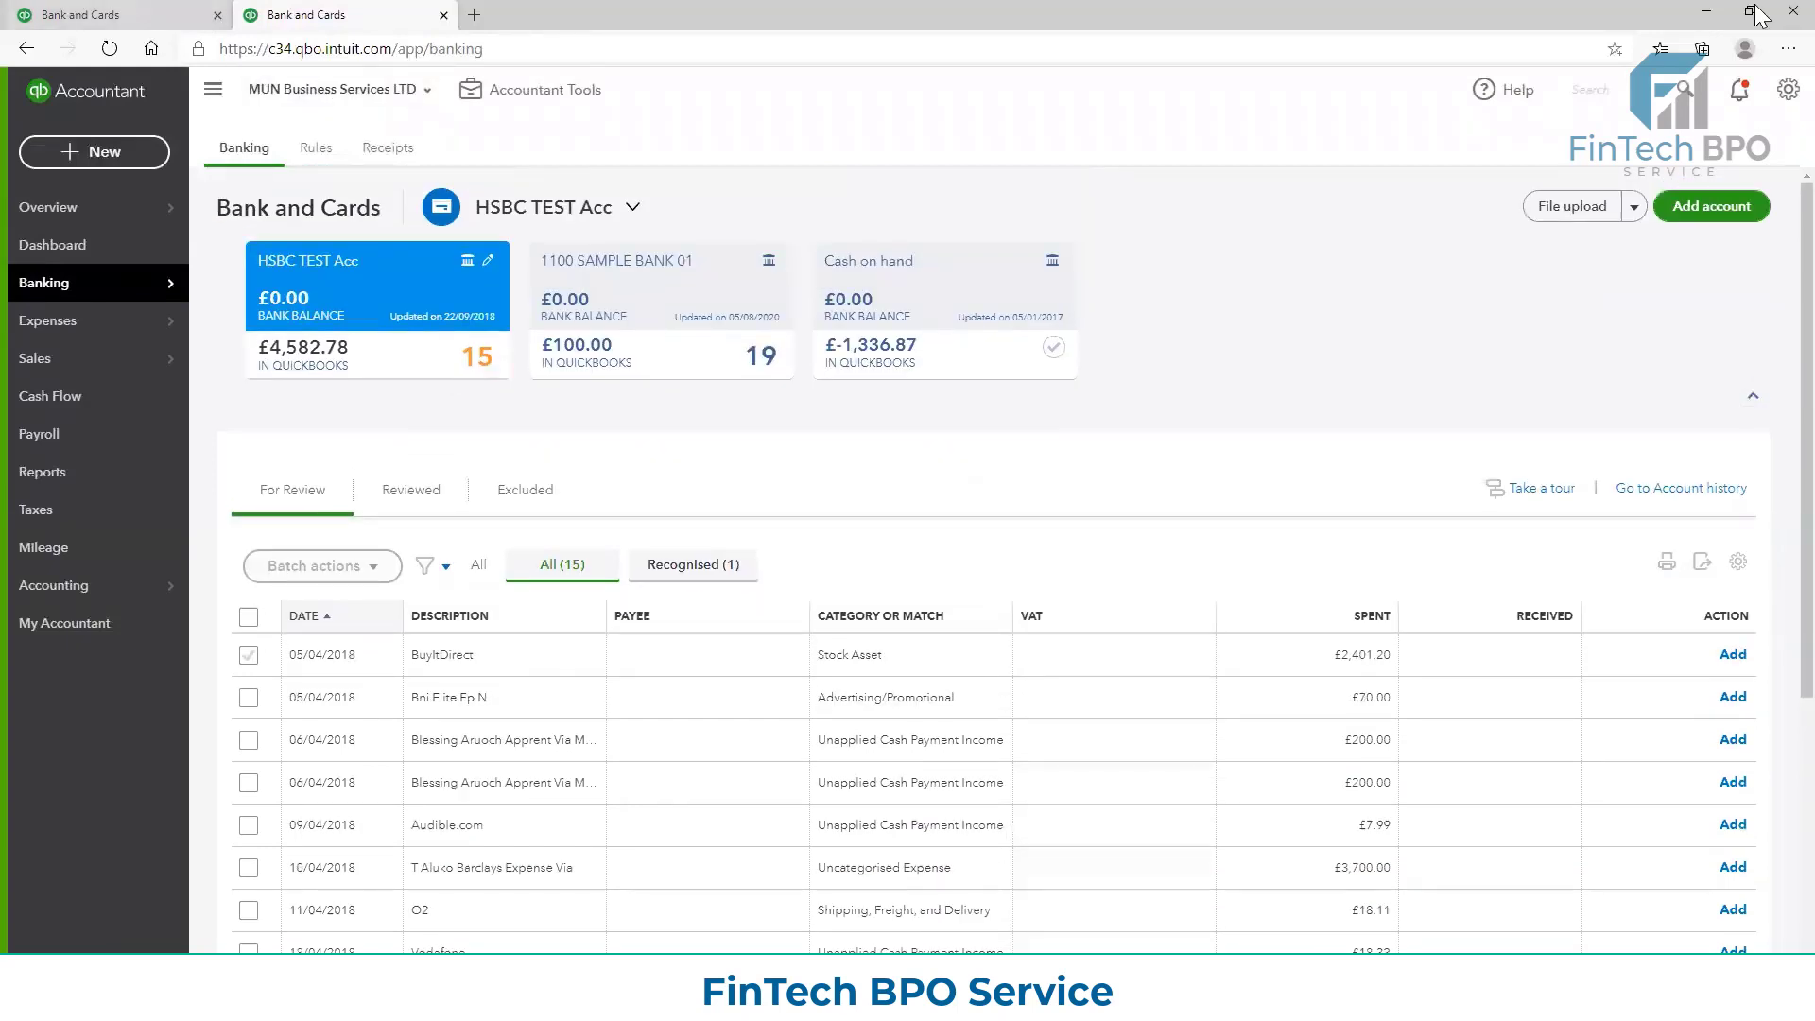
Reopen Invoice 1018 from the recent transactions search list and open its applied payment of 06/04/2018
click(1685, 89)
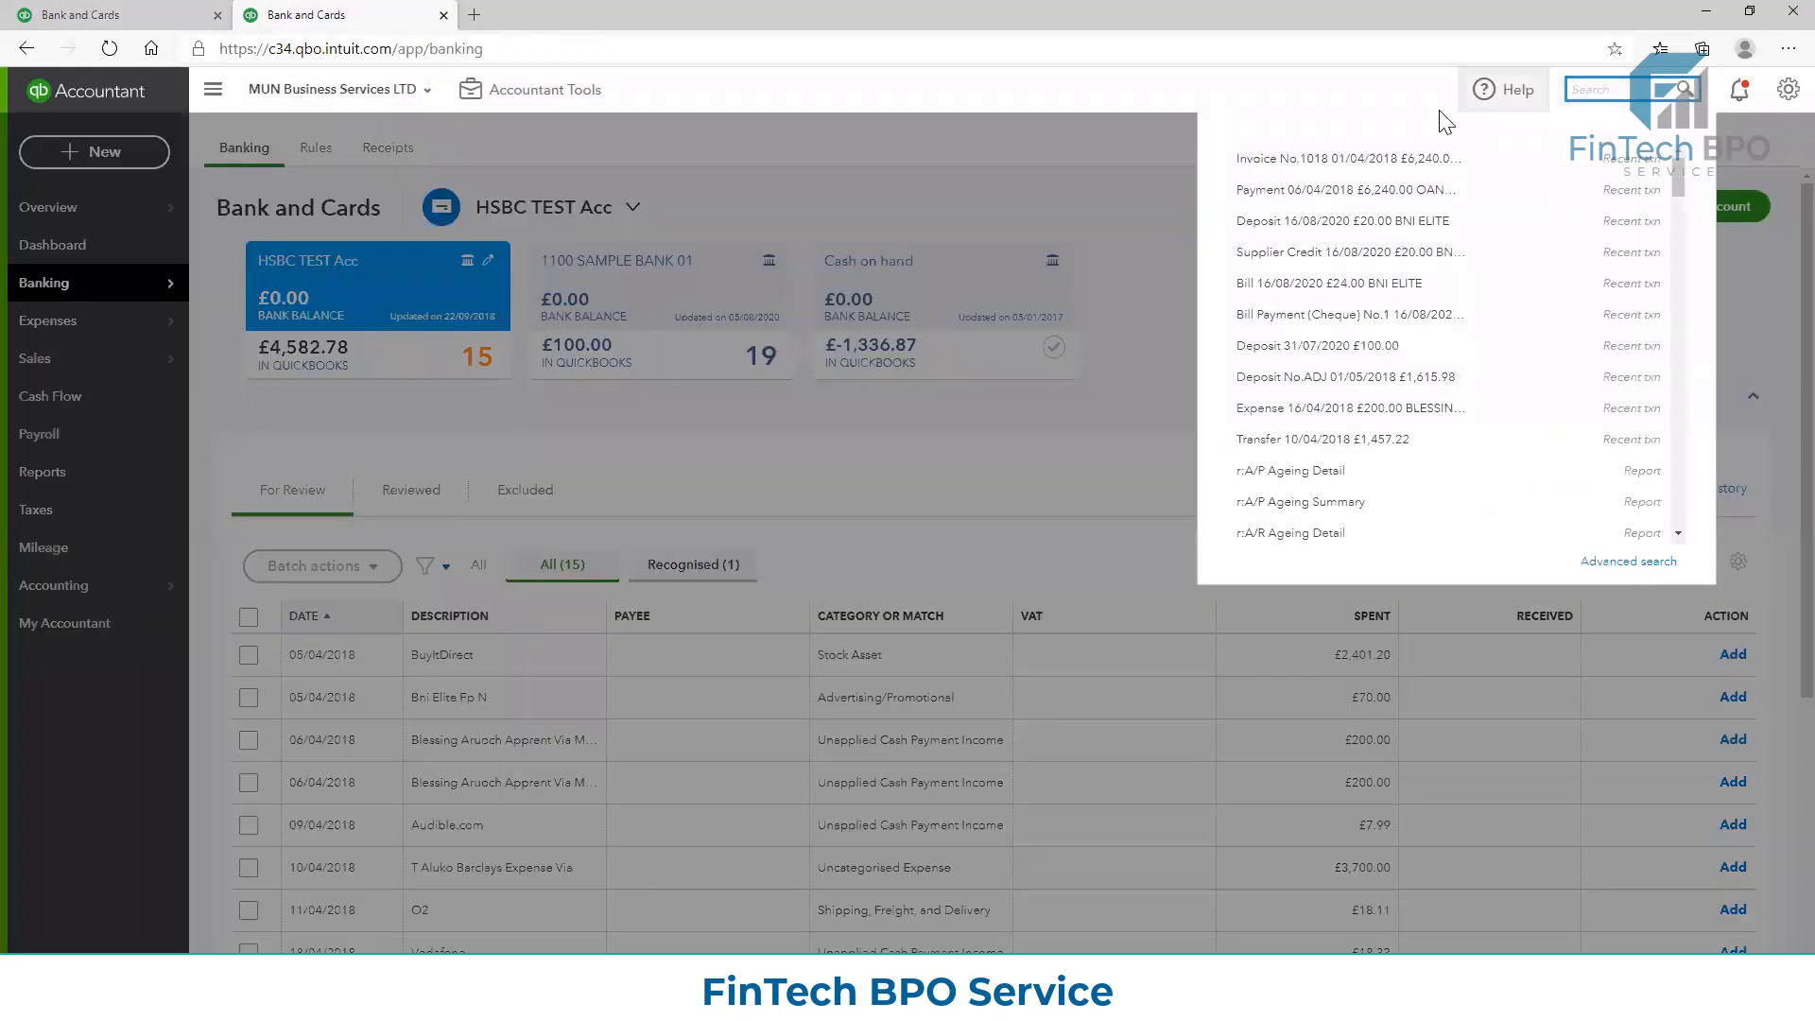
click(1385, 159)
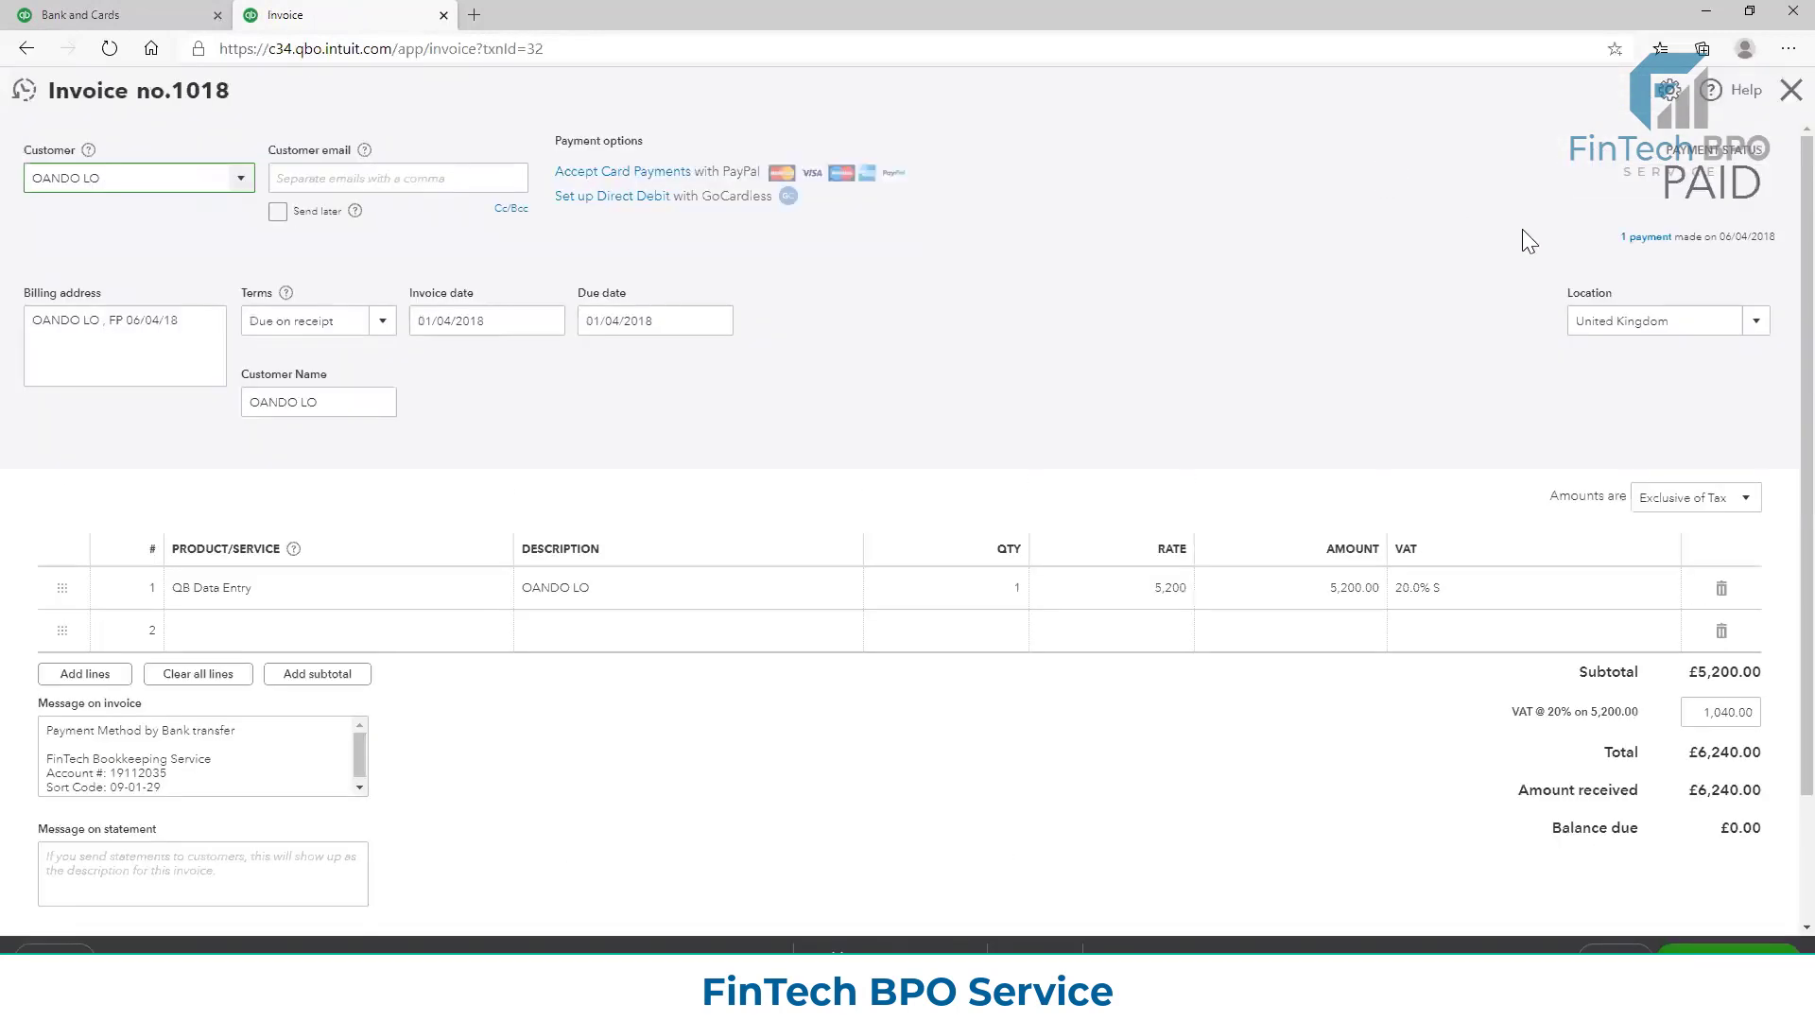
click(1638, 242)
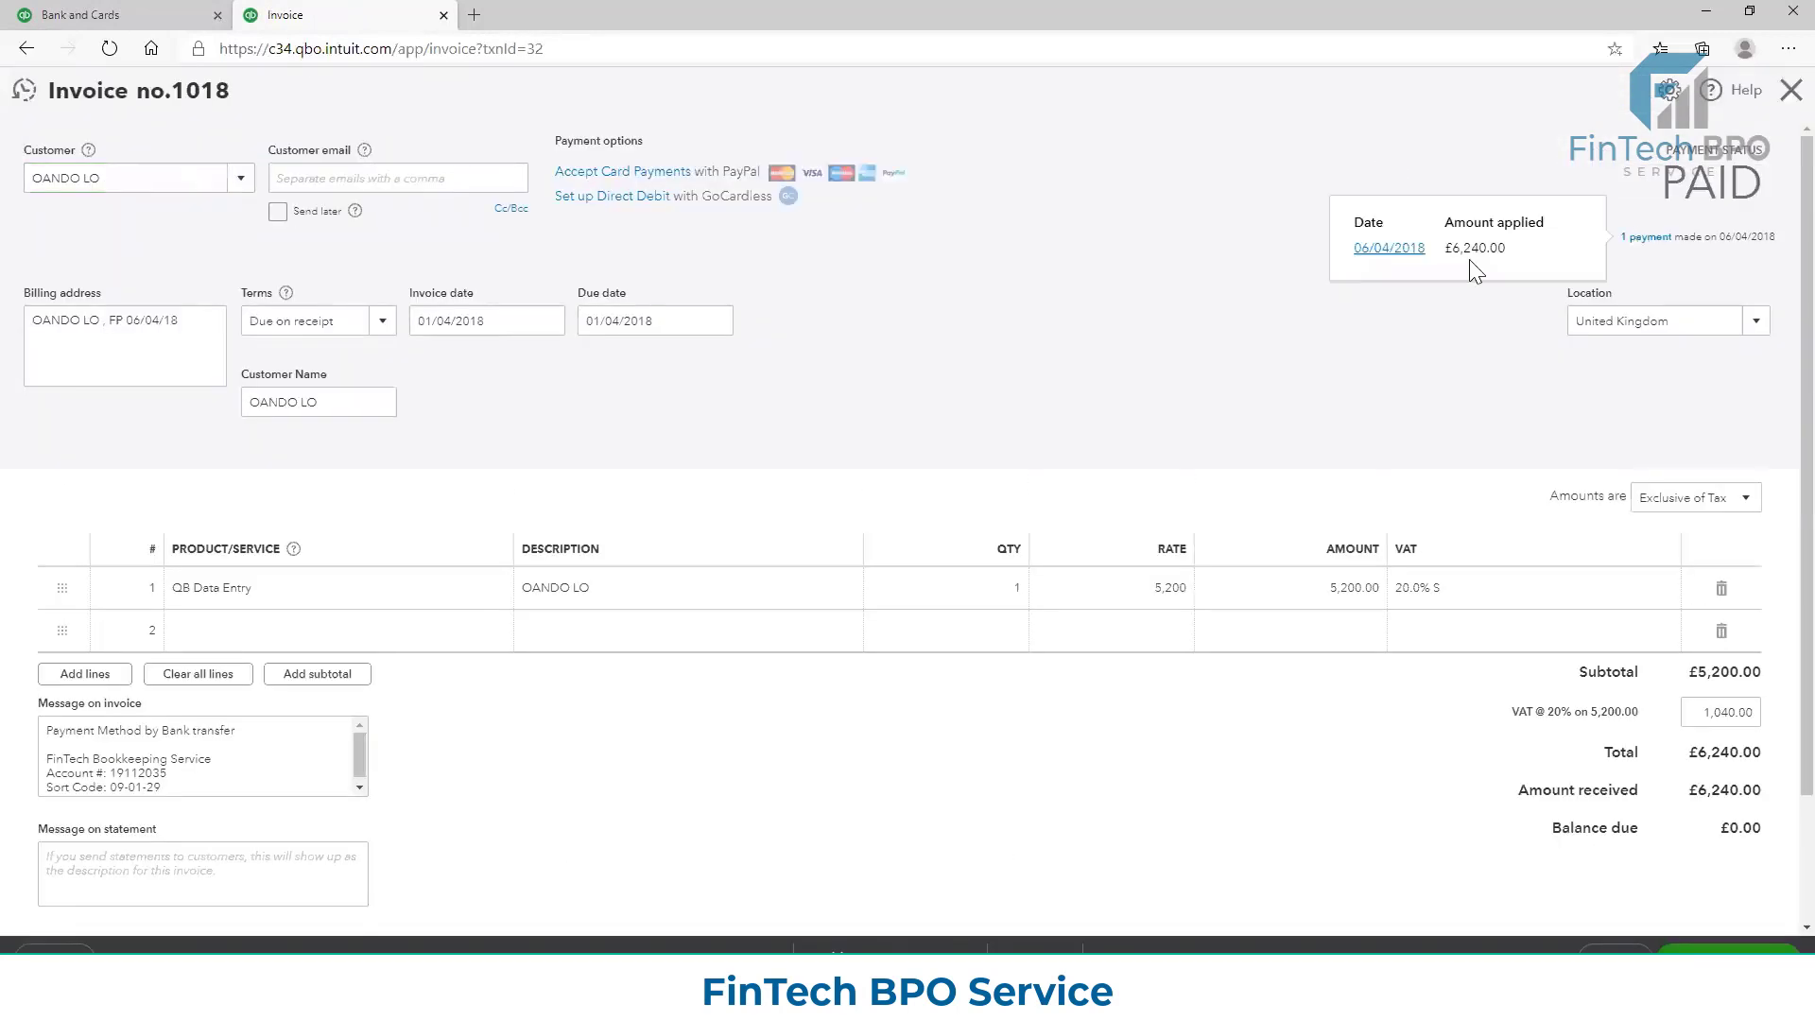
click(1408, 249)
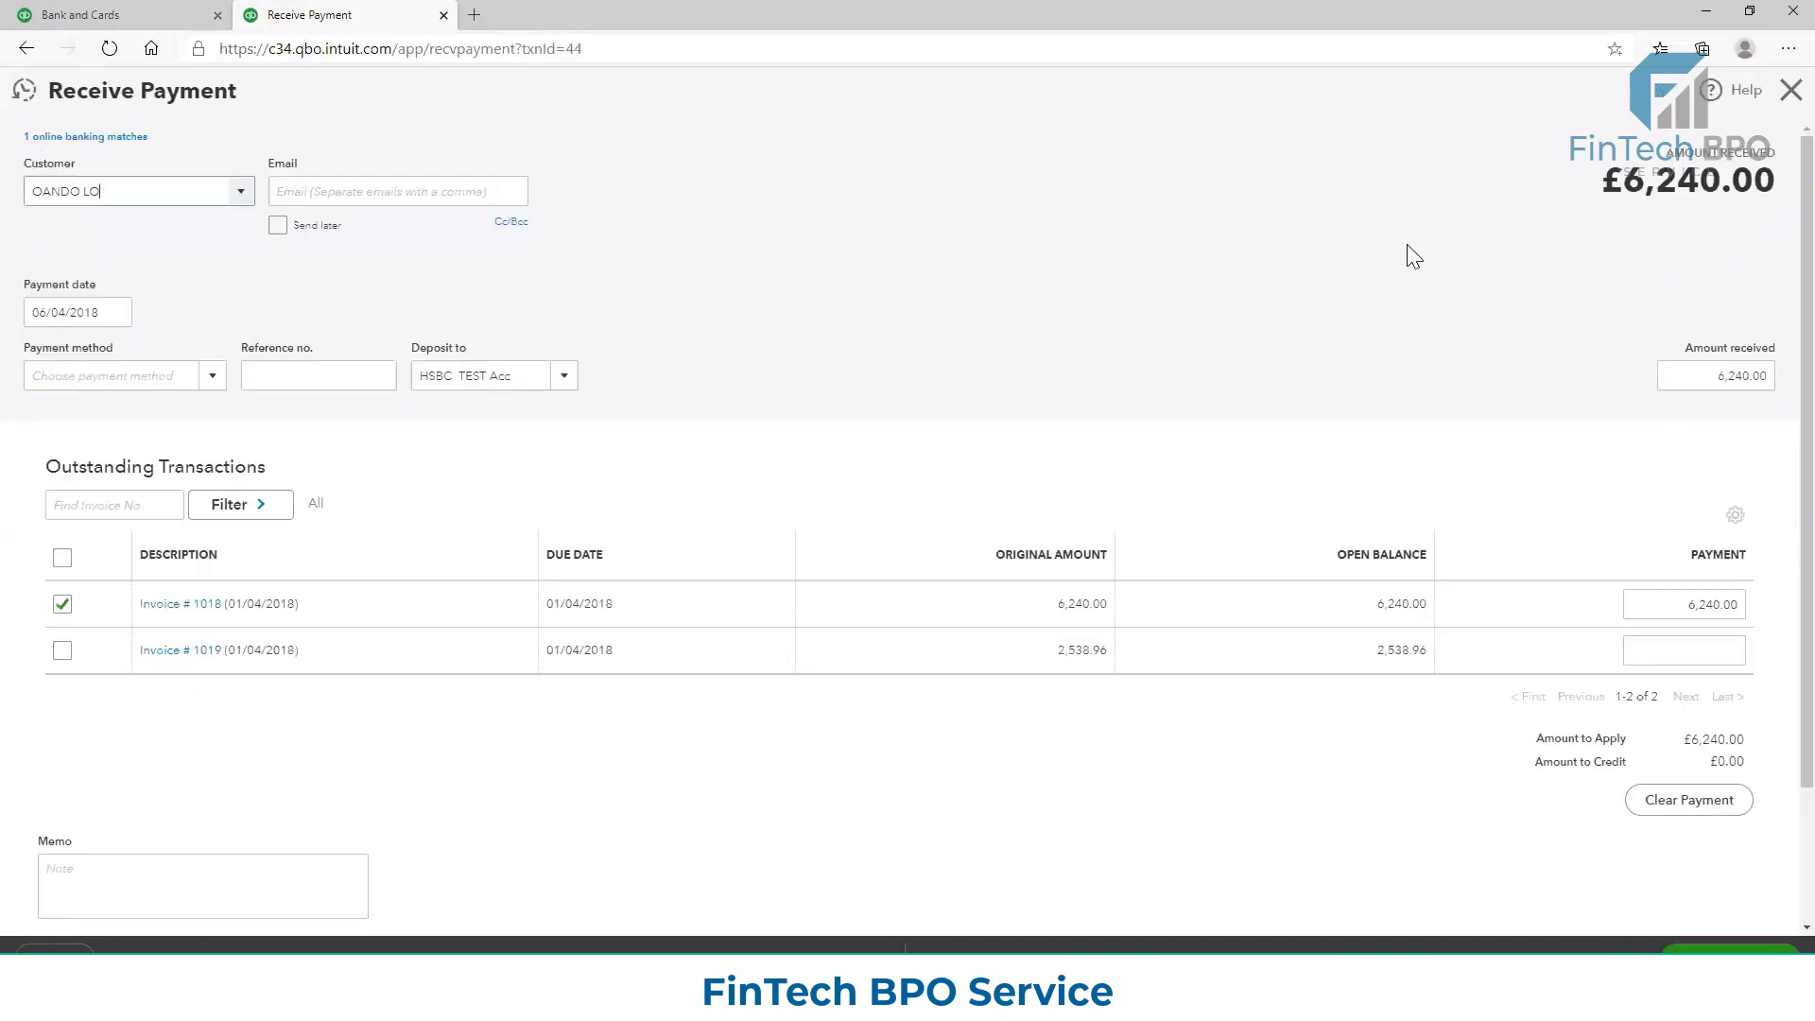
Unmatch the £6,240.00 bank credit from the received payment and reload the payment
click(131, 139)
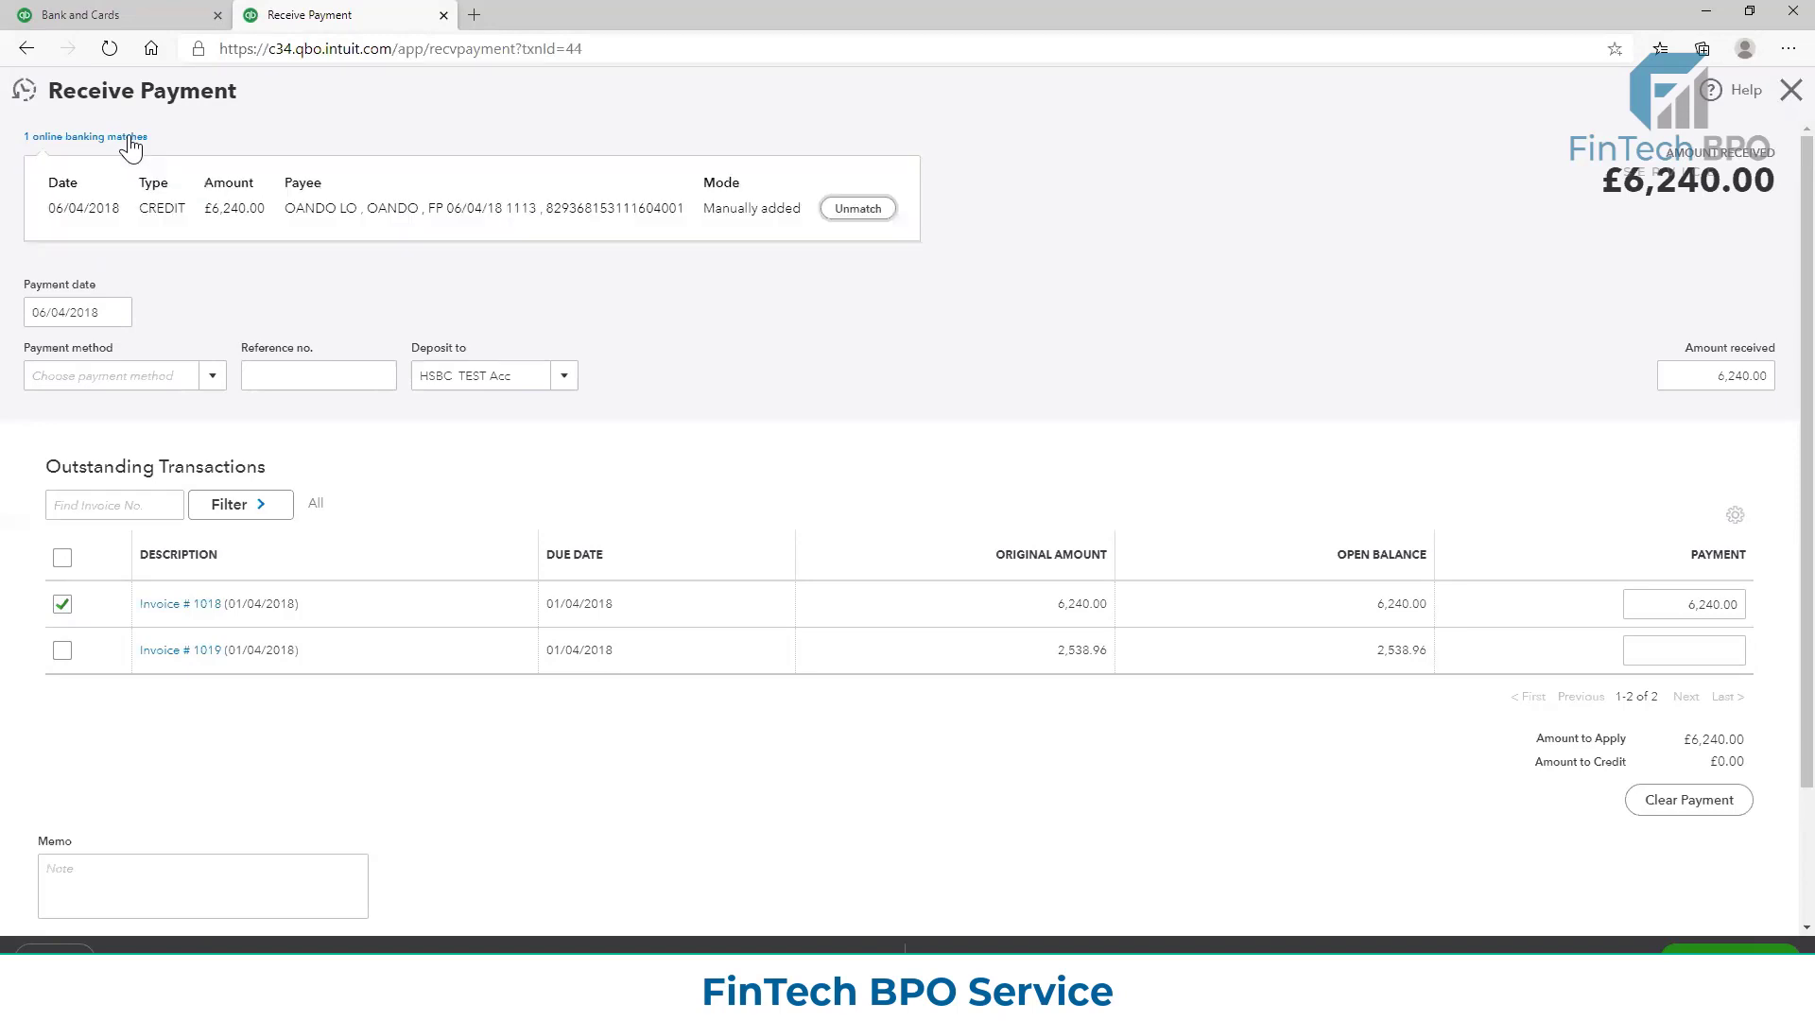
click(856, 209)
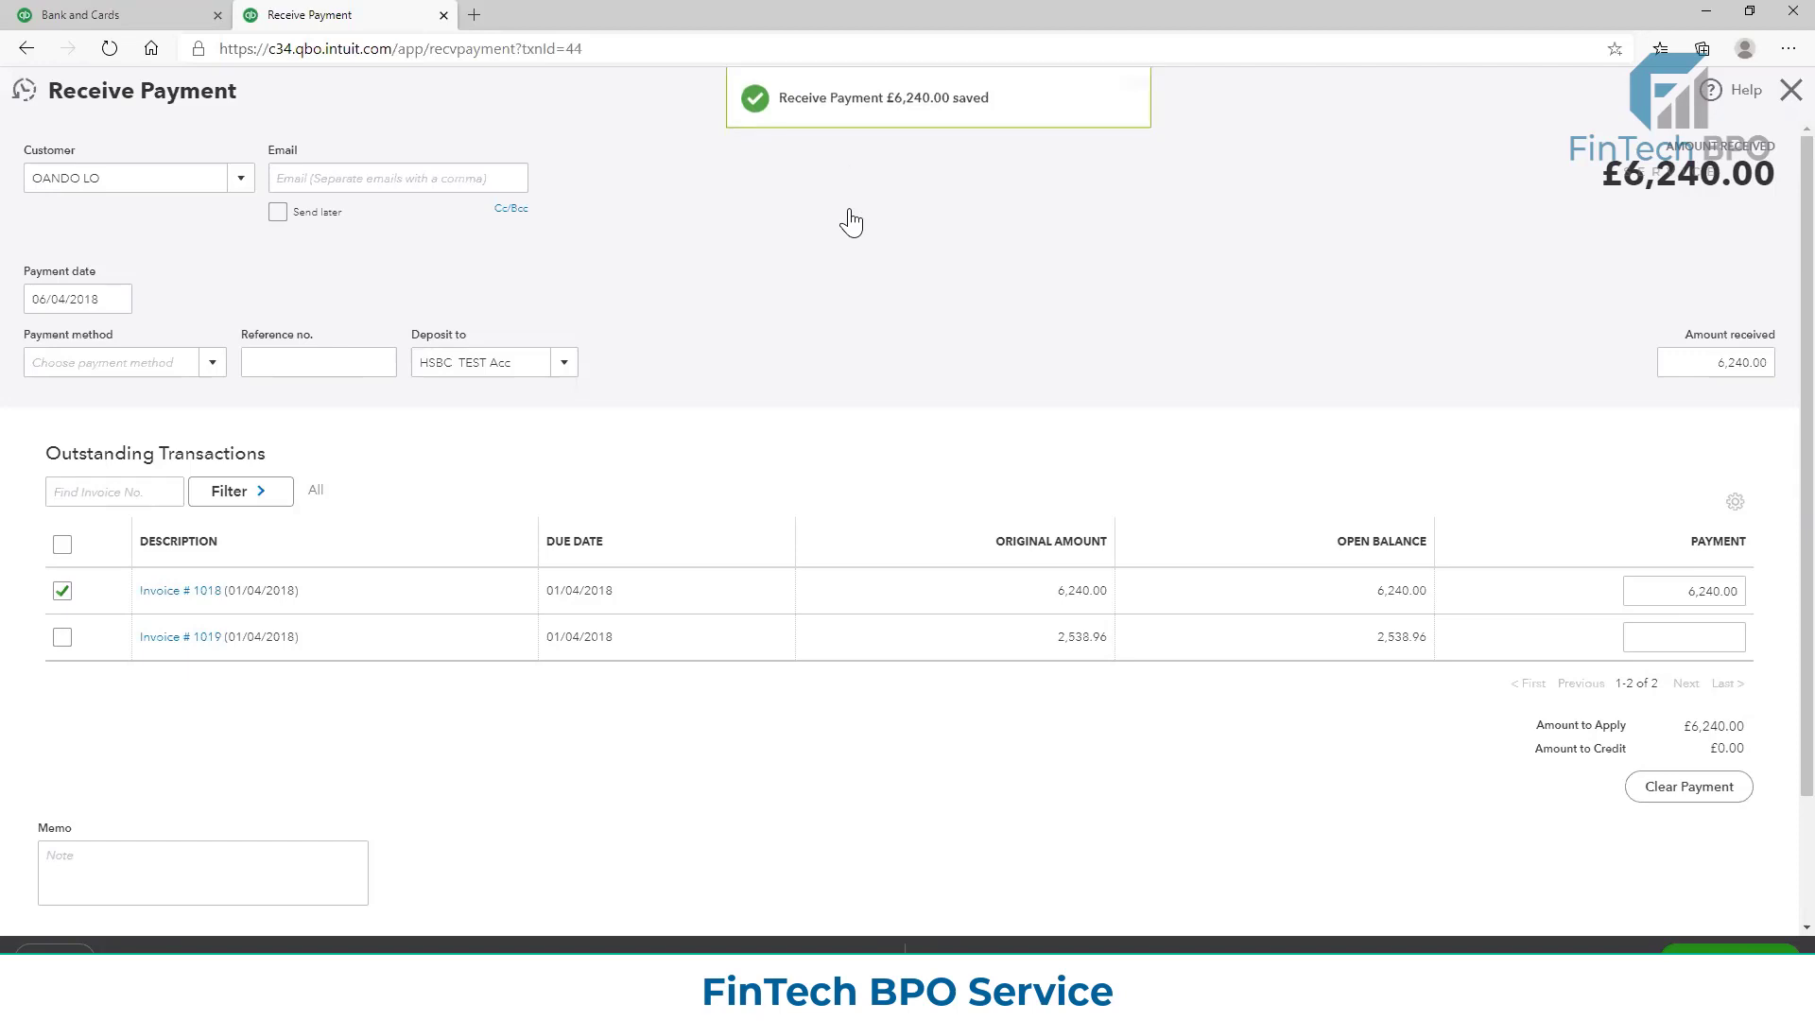
click(109, 49)
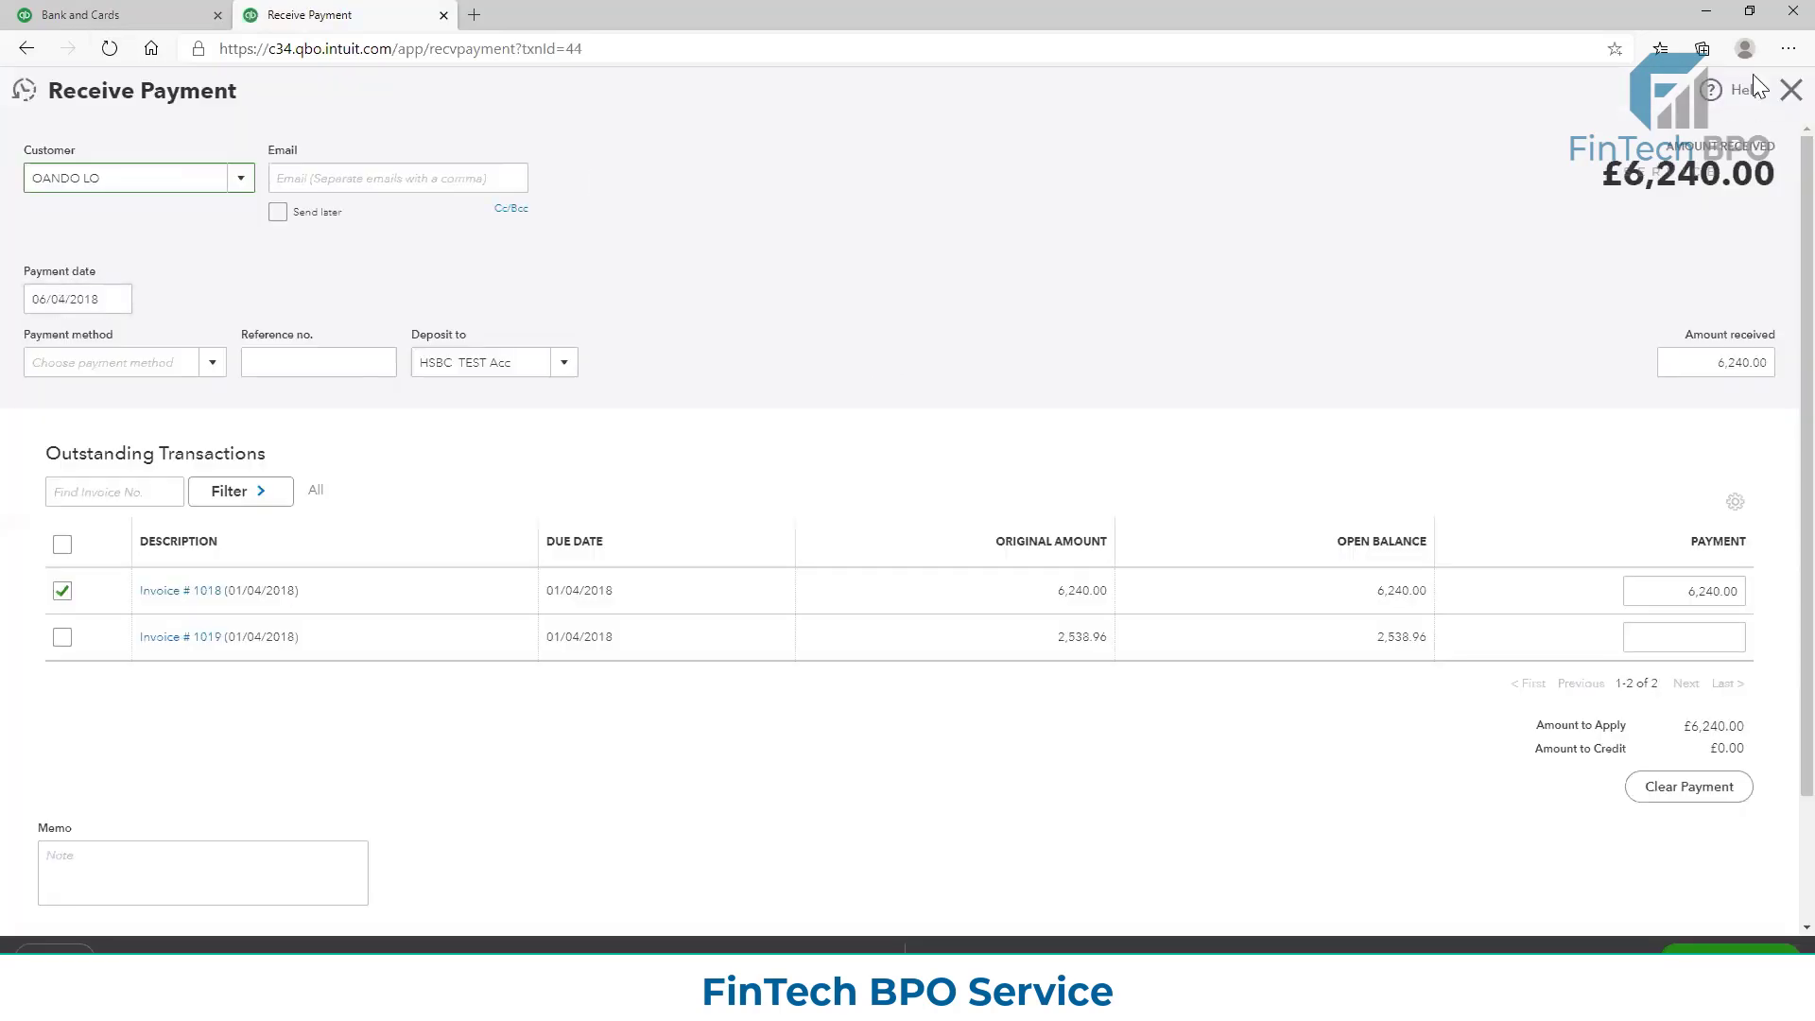
Close the received payment, return to Banking, and expand the 06/04/2018 credit of £6,240.00 to view its suggested match
click(1789, 92)
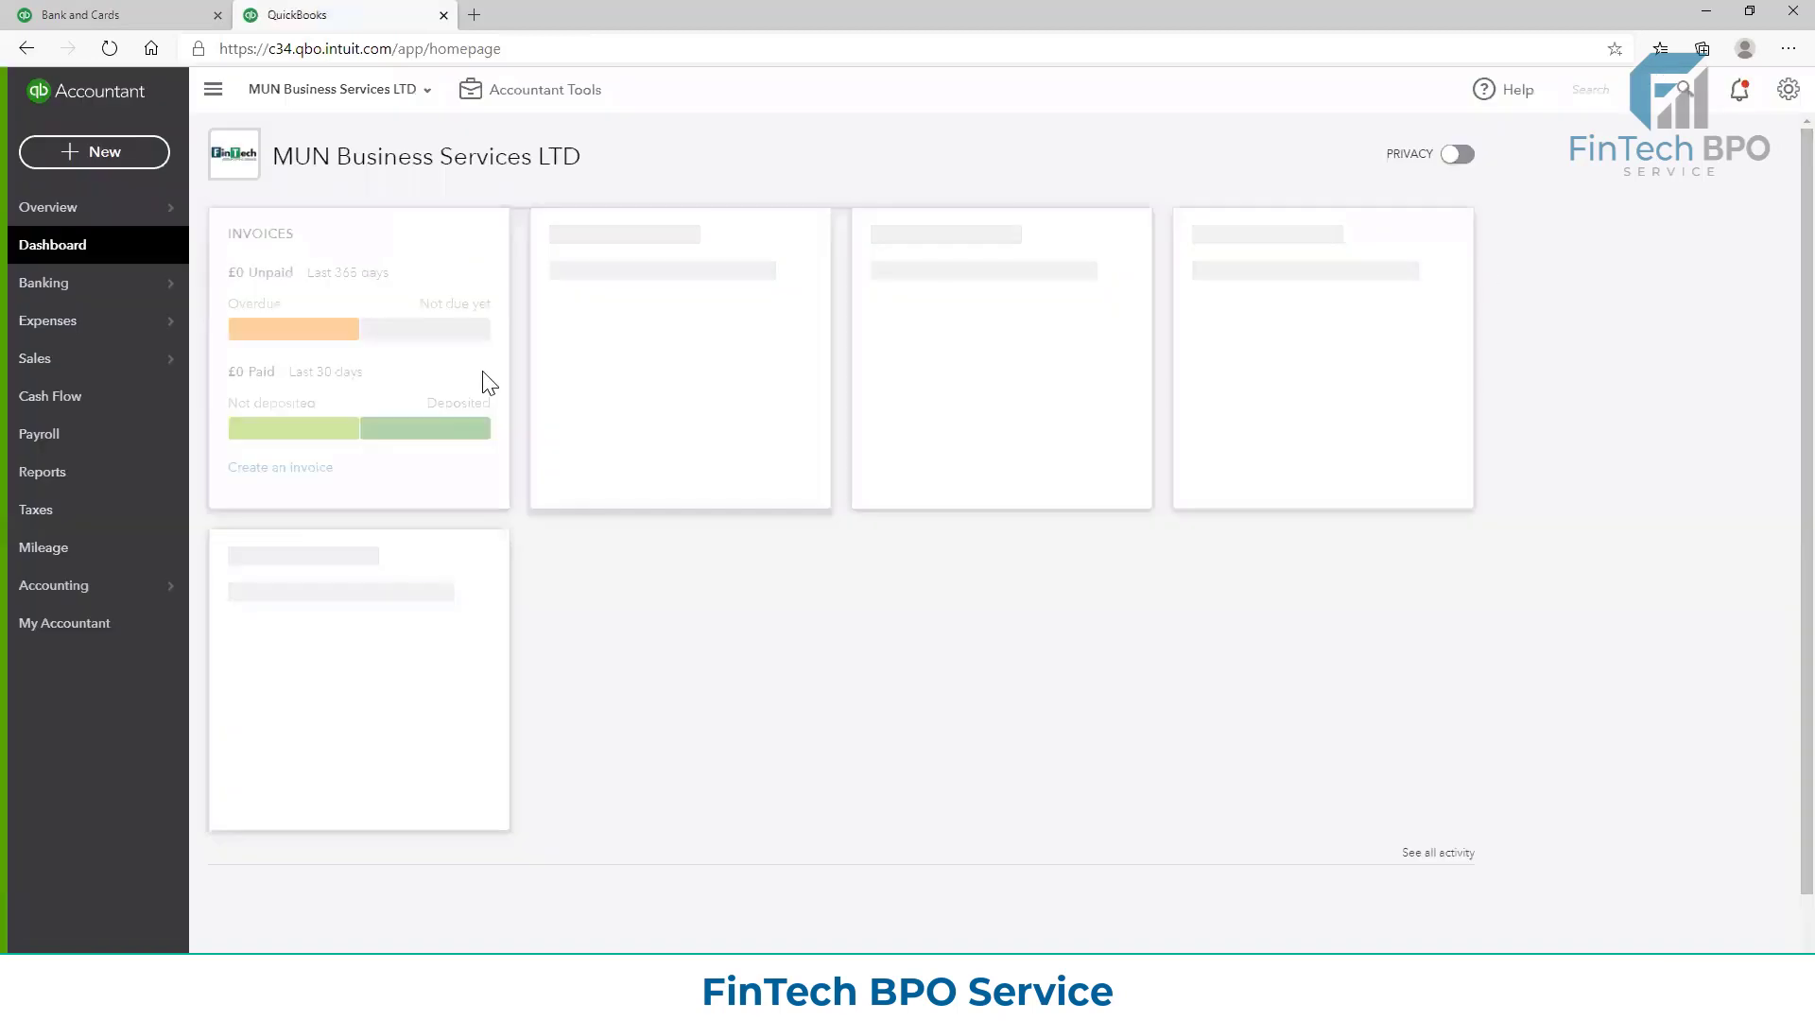
click(60, 299)
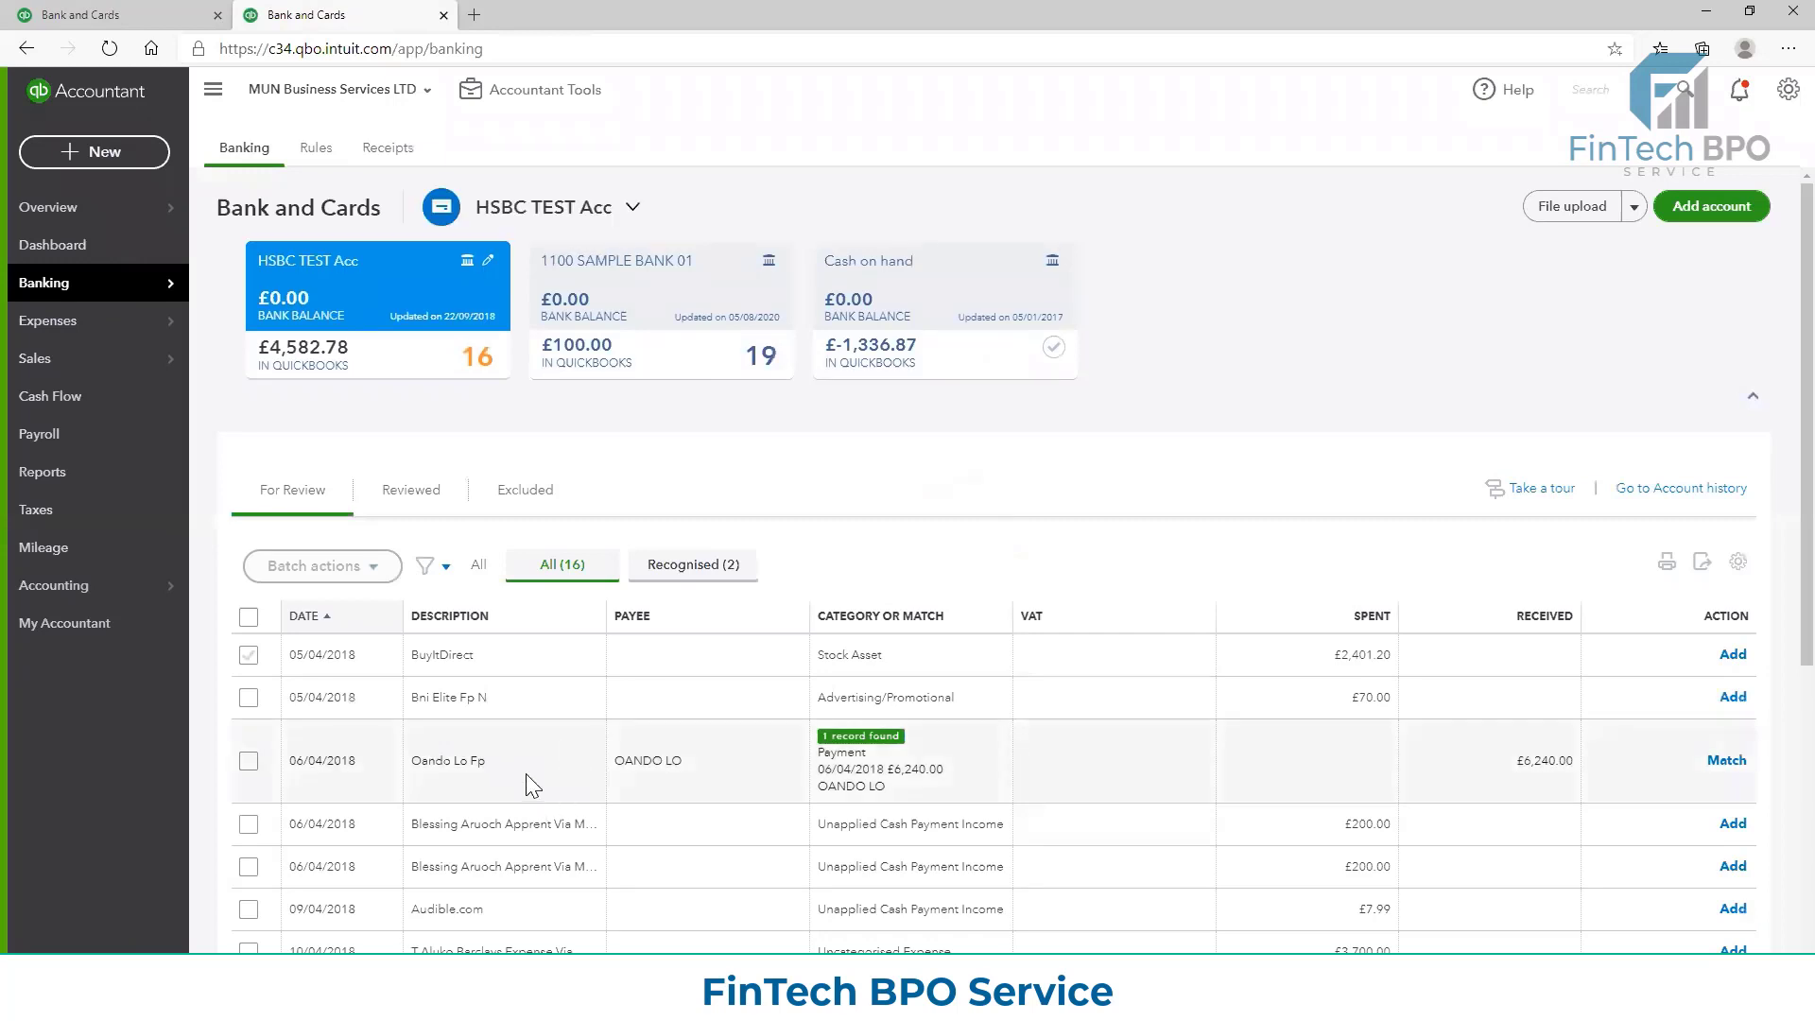
scroll(525, 773, down, 1)
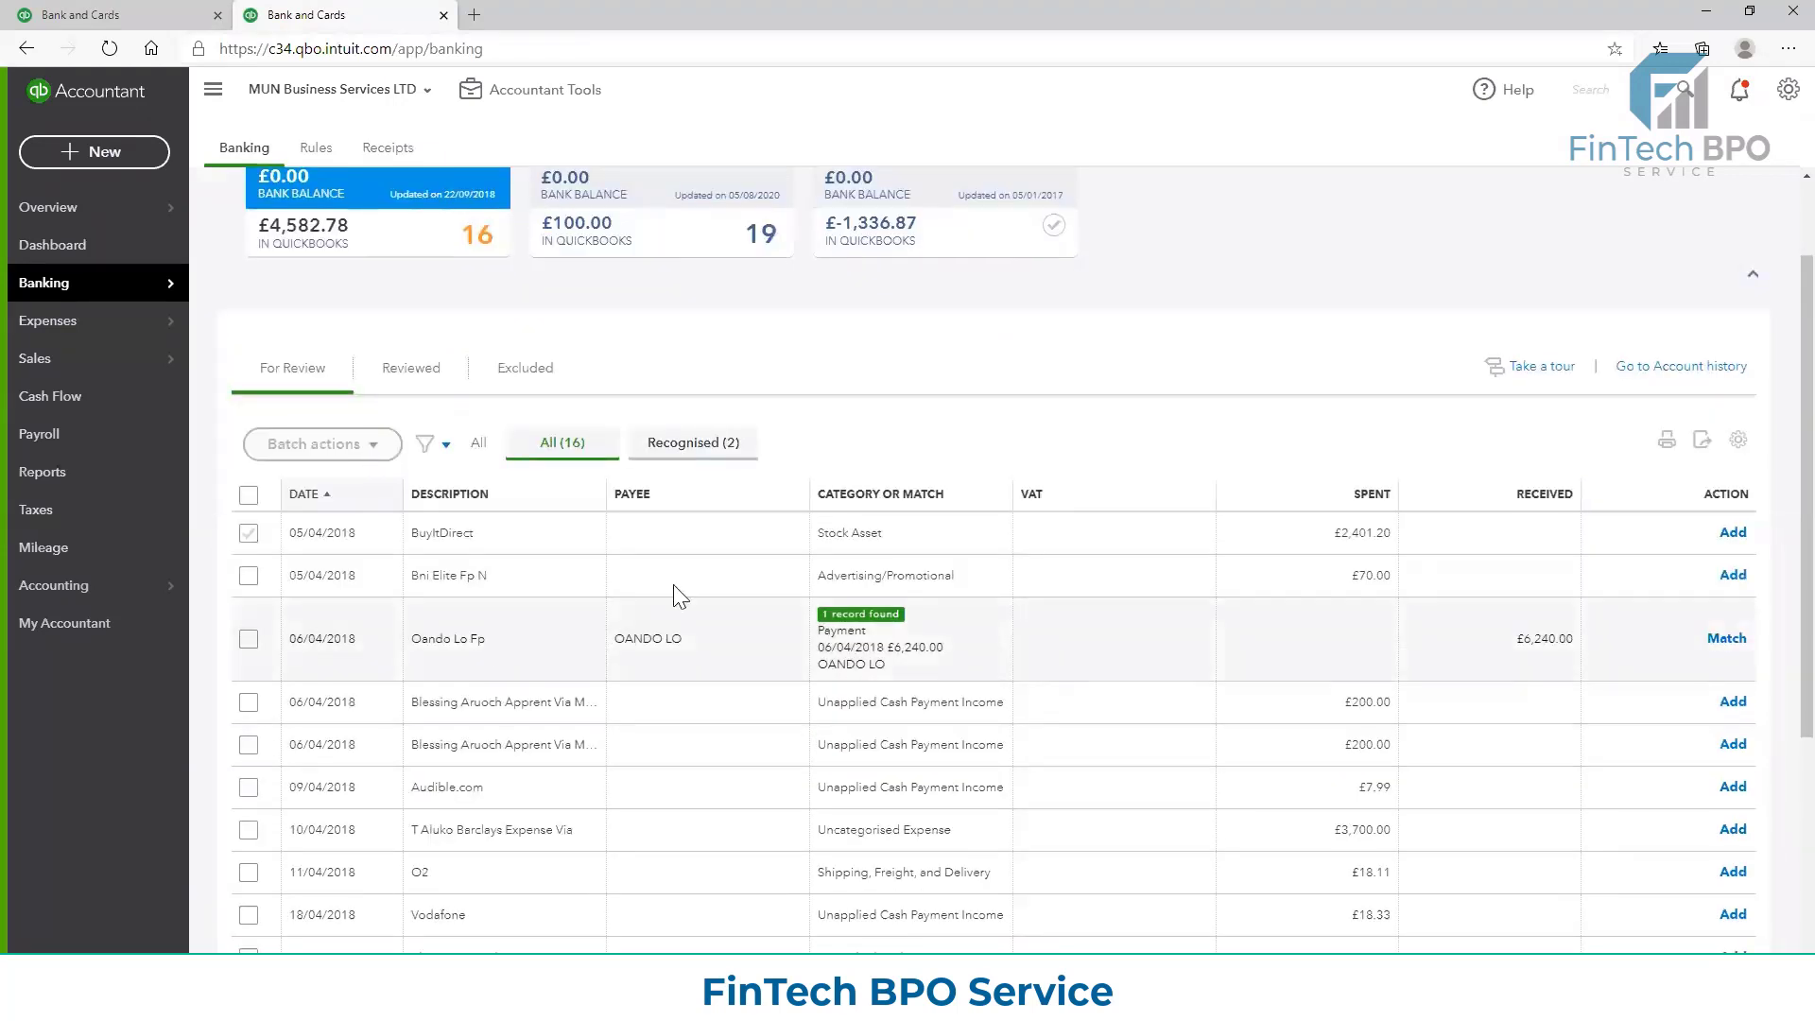
scroll(558, 567, up, 1)
click(120, 11)
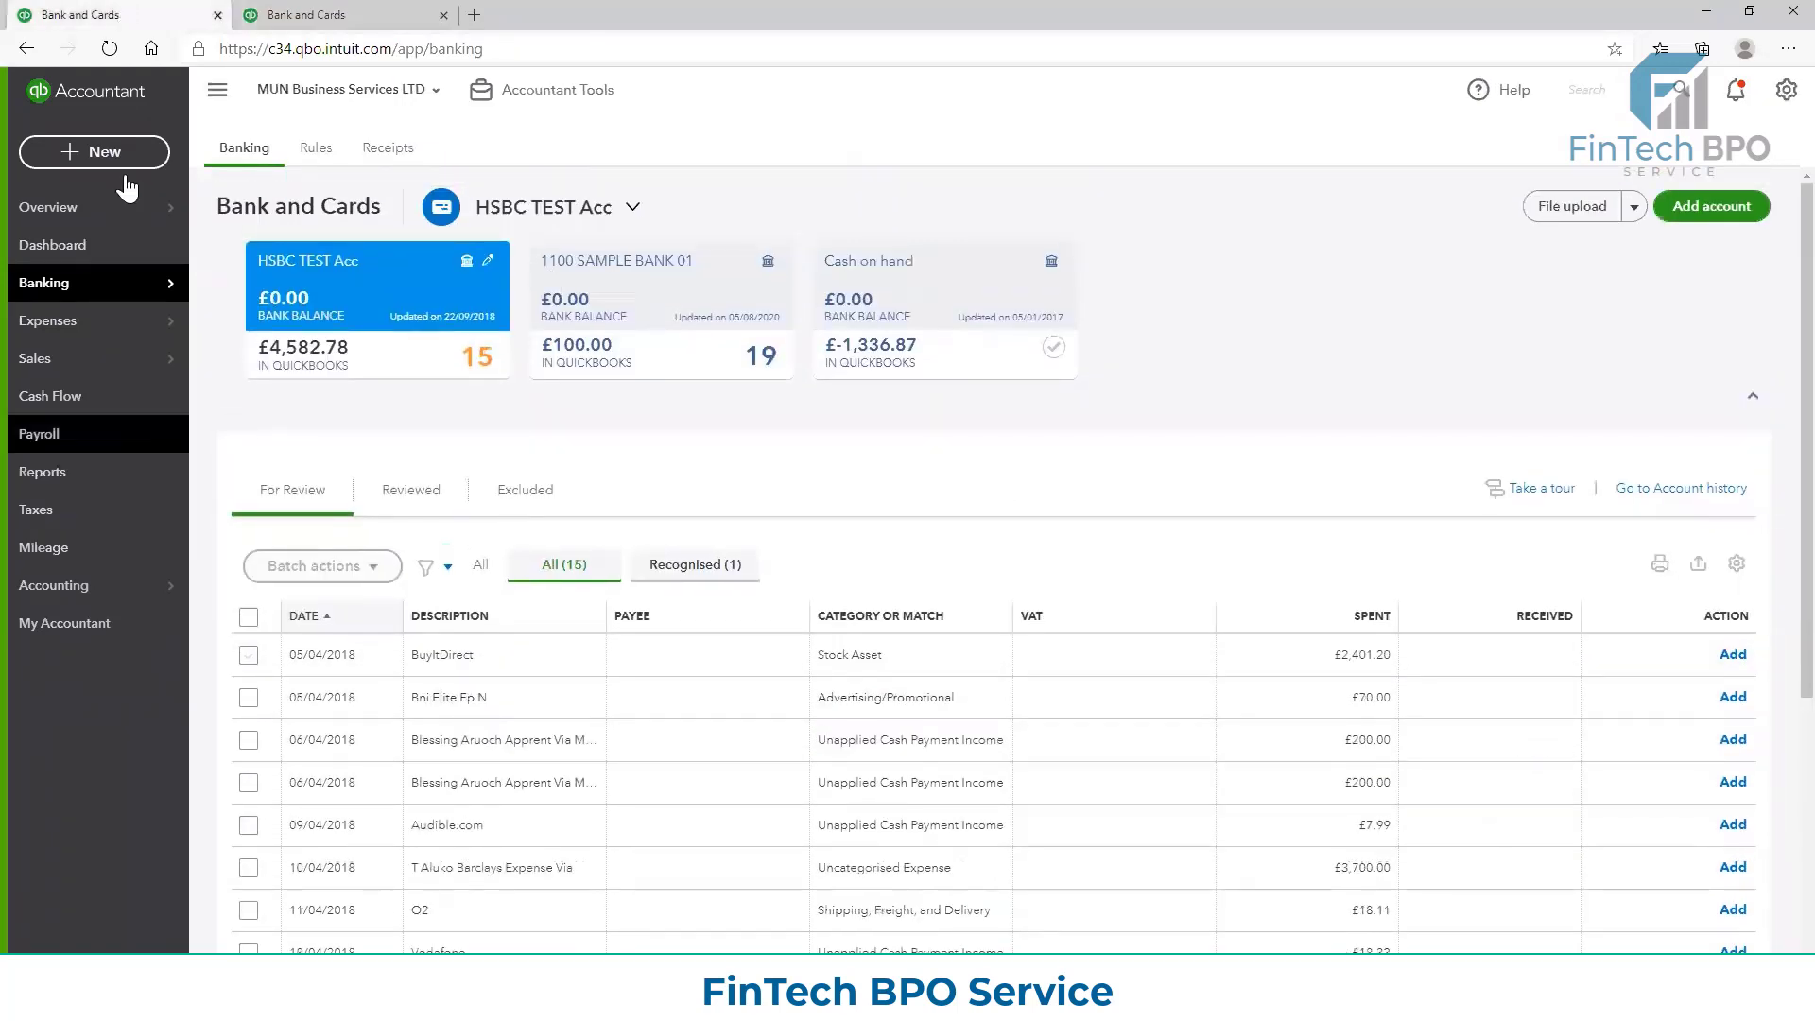
click(280, 12)
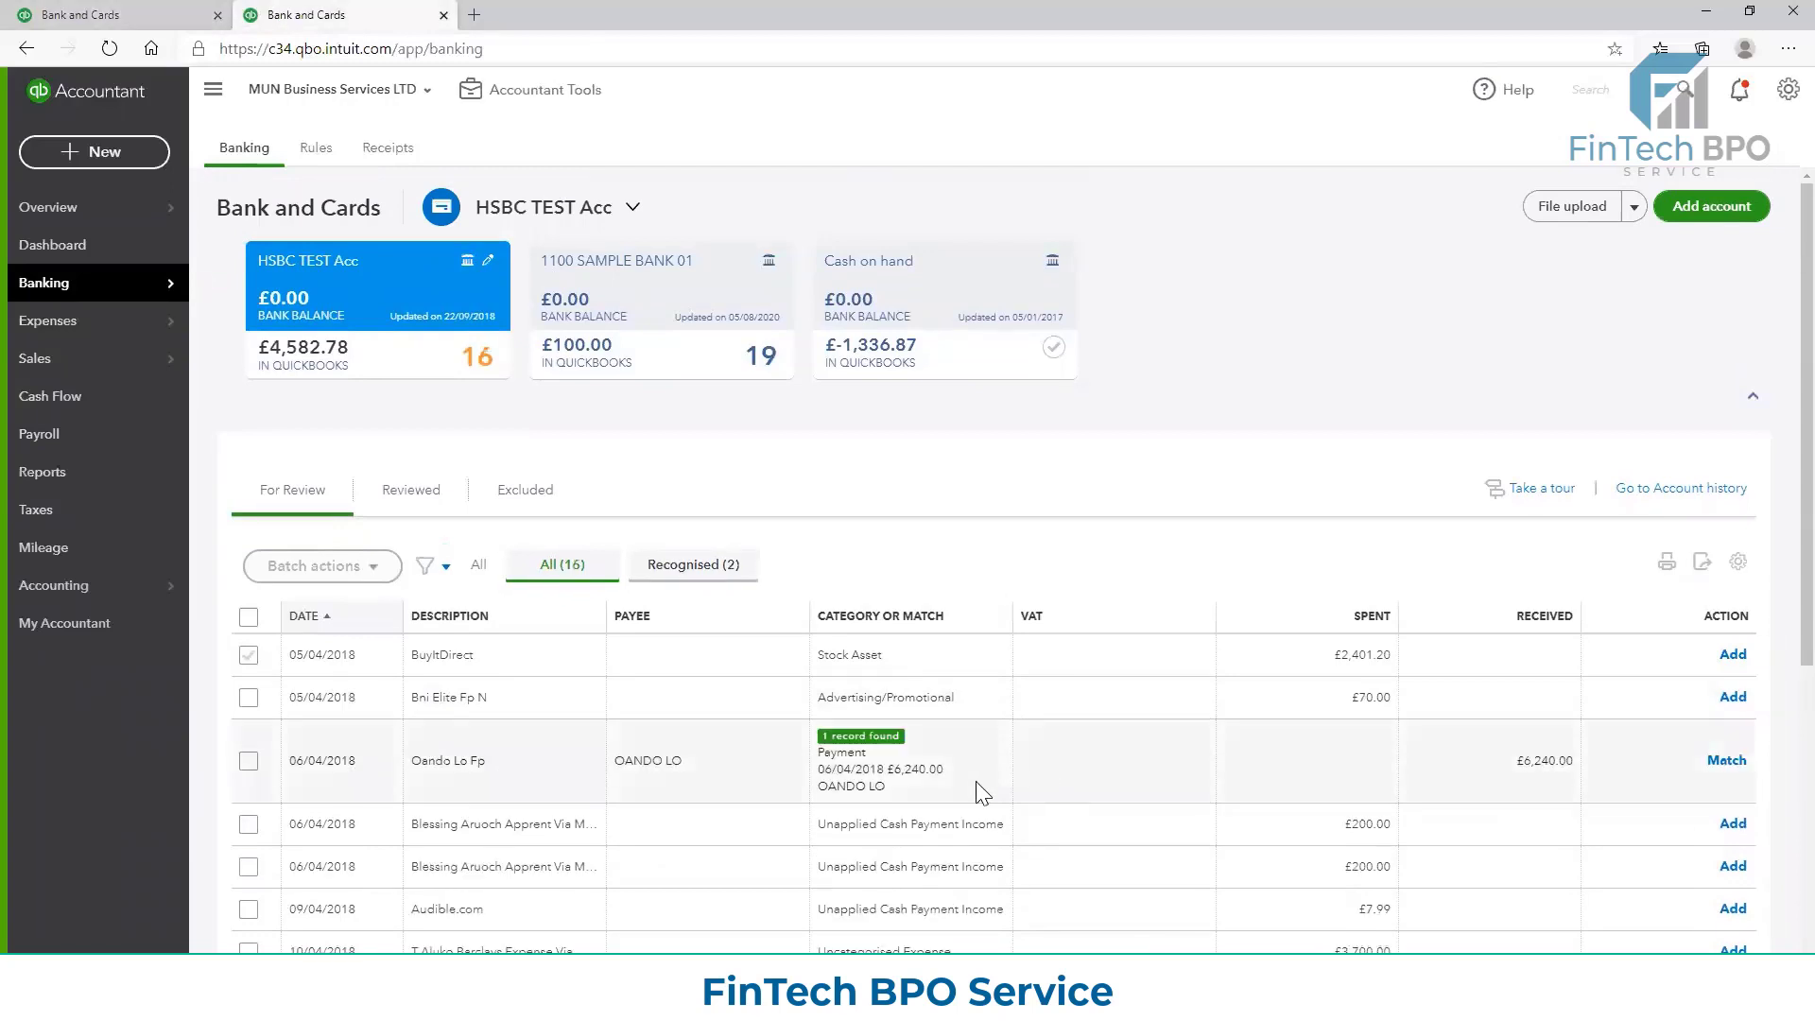
click(951, 777)
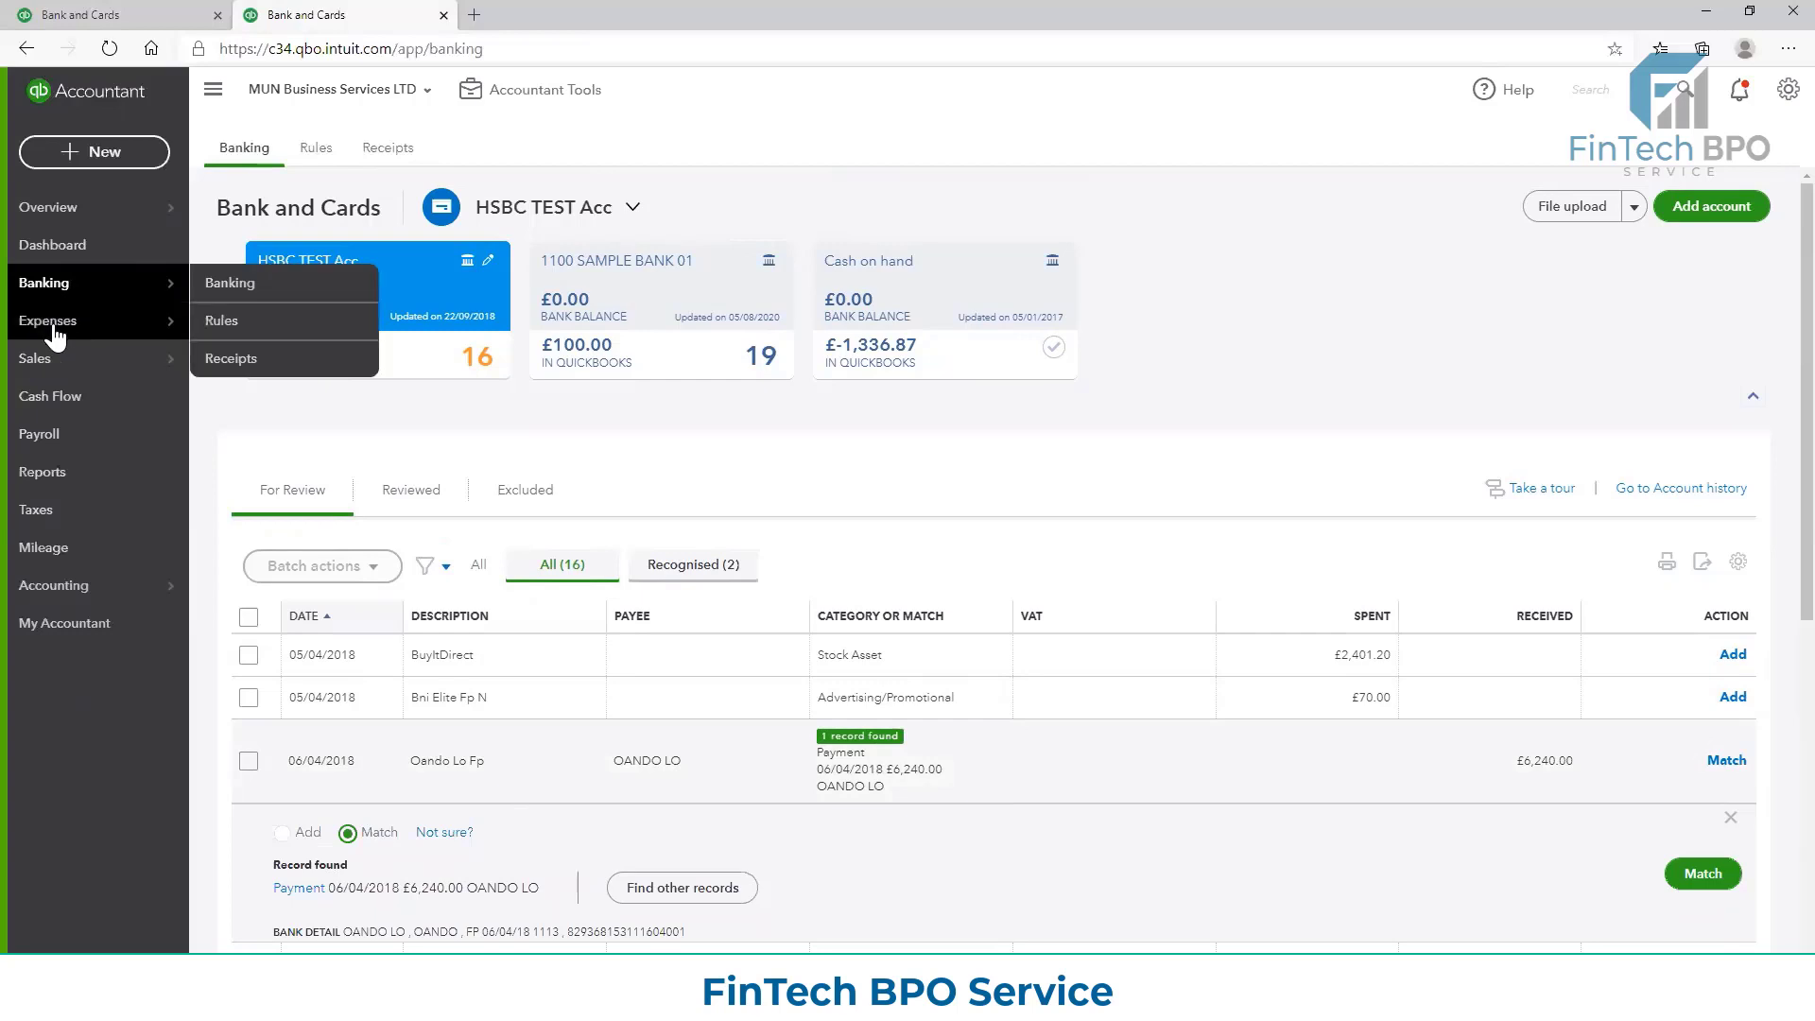
Find the customer linked to the £6,240.00 credit in the Customers list and open their transaction list
mouse_move(49, 361)
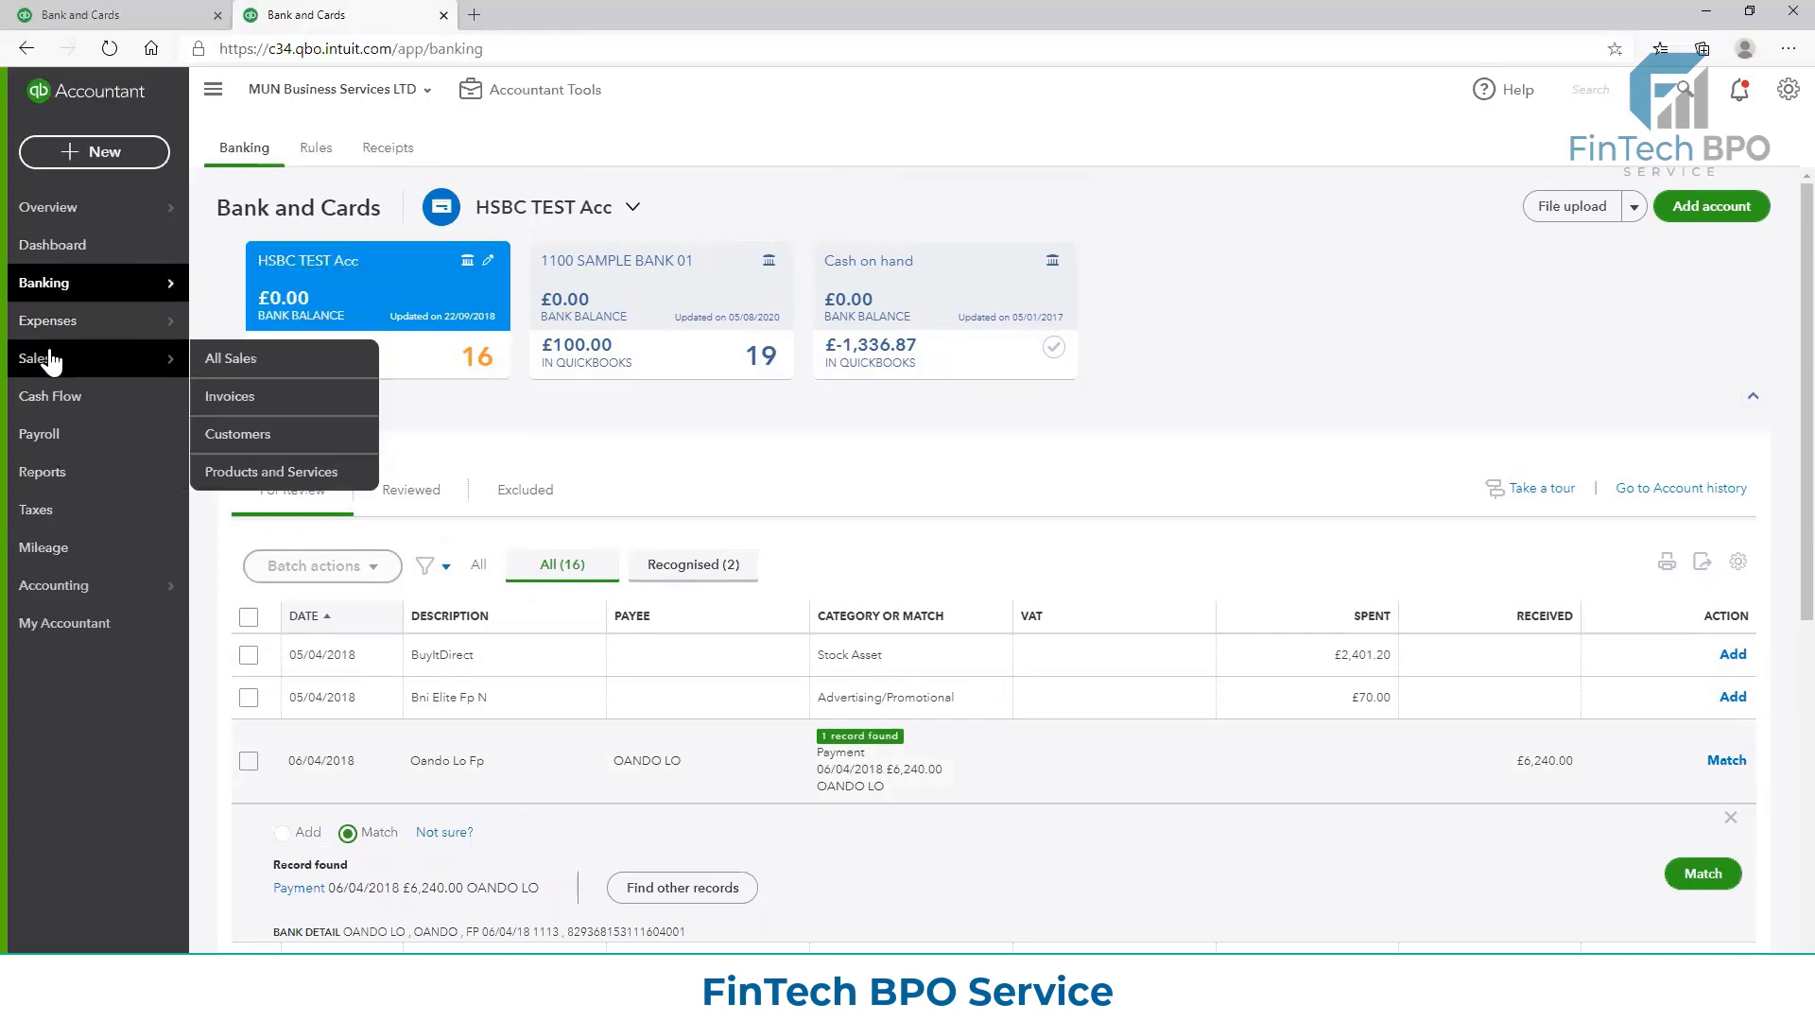
click(214, 403)
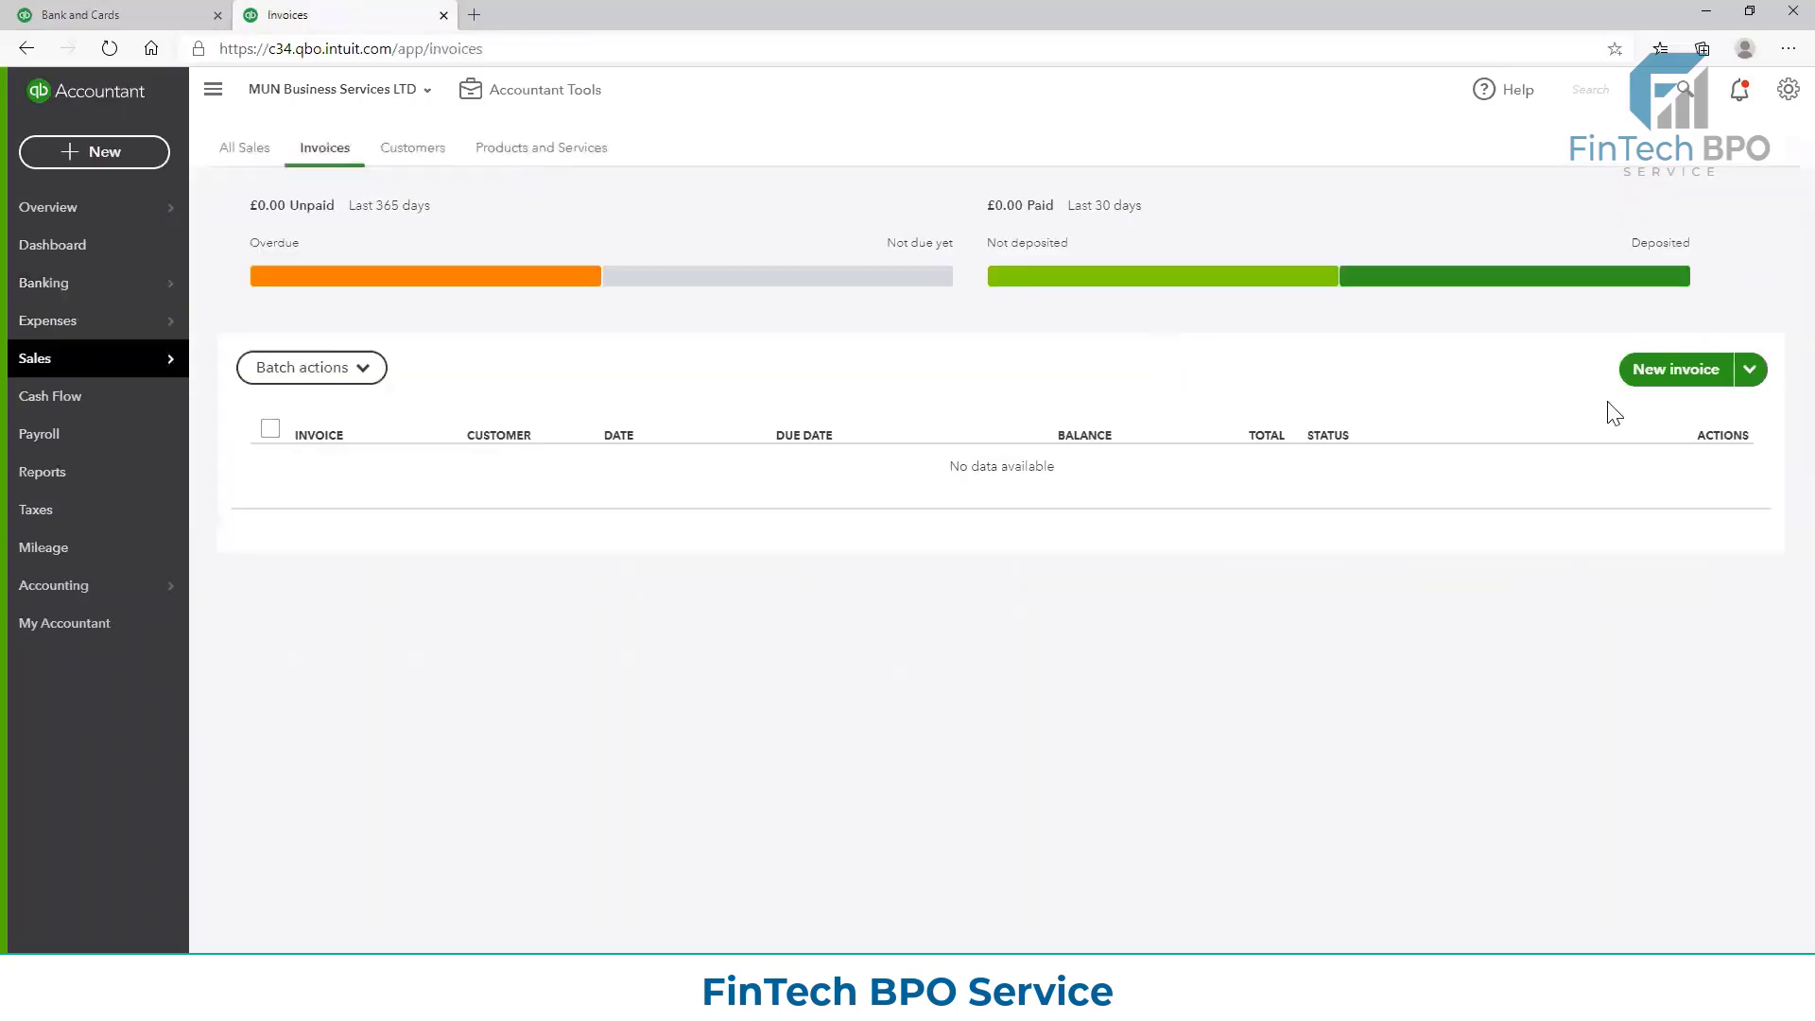
click(417, 149)
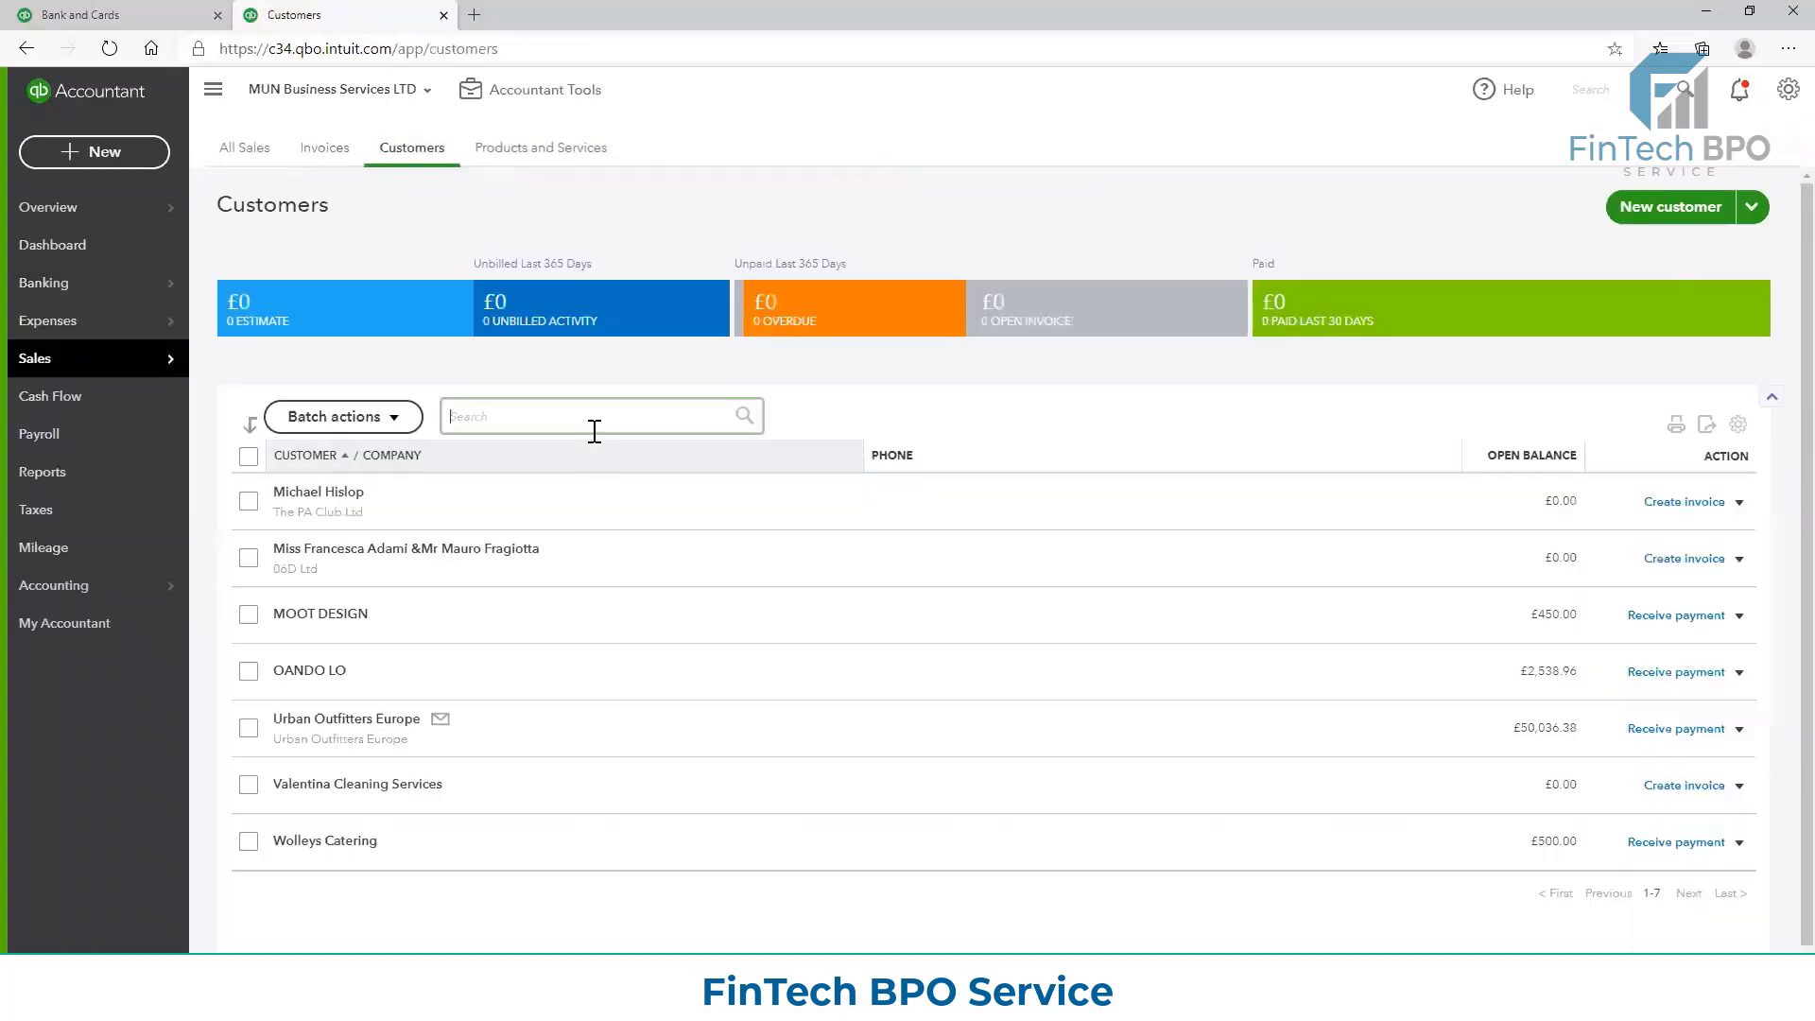
text(oland)
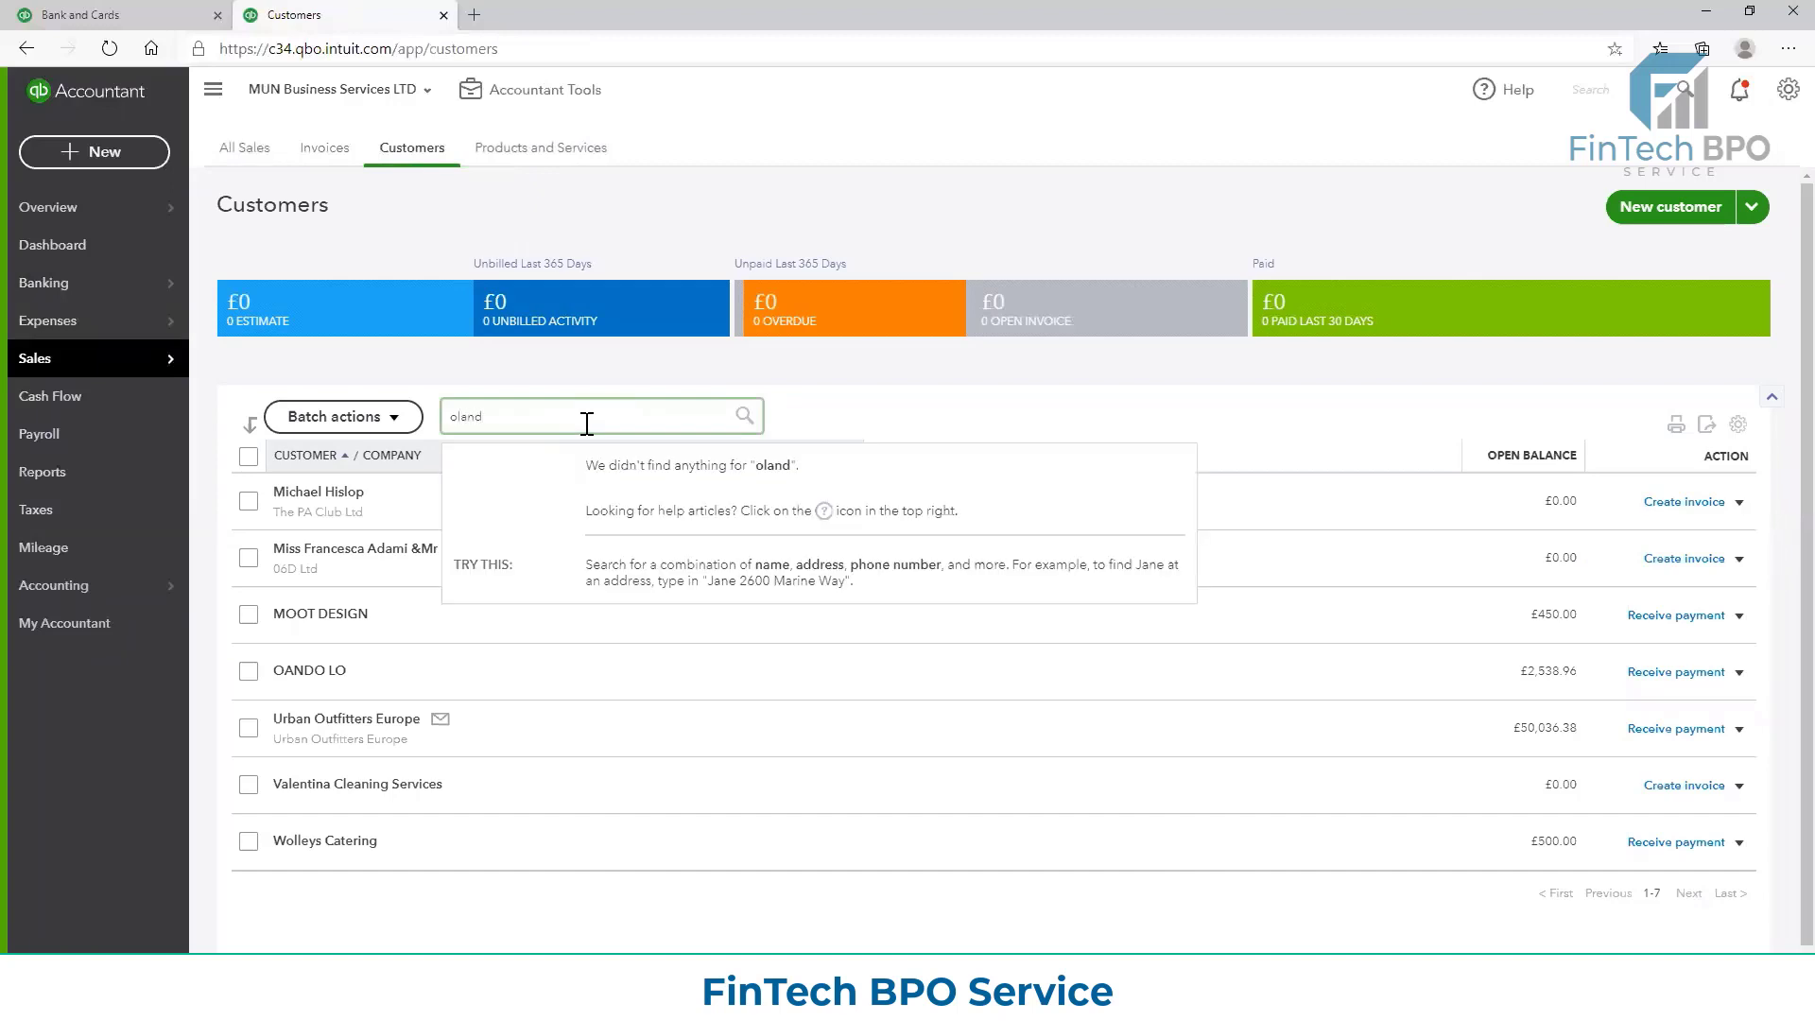
key(BackSpace)
key(BackSpace)
key(BackSpace)
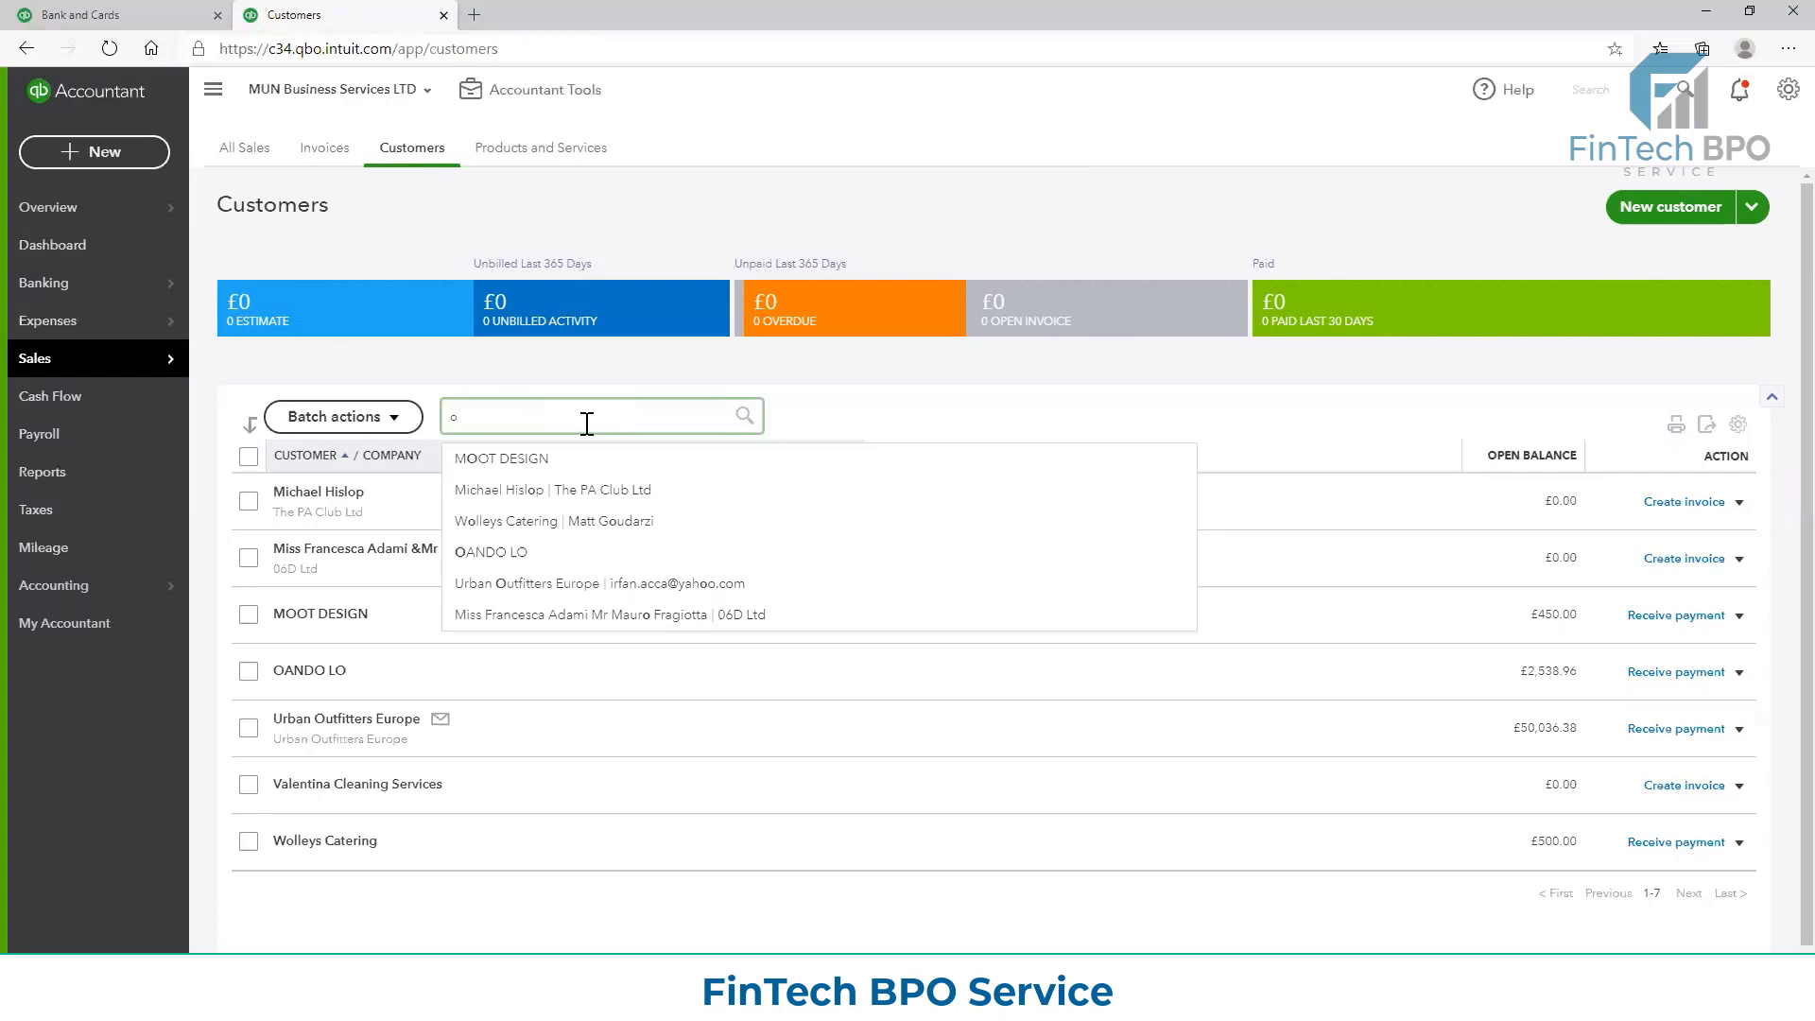
click(518, 553)
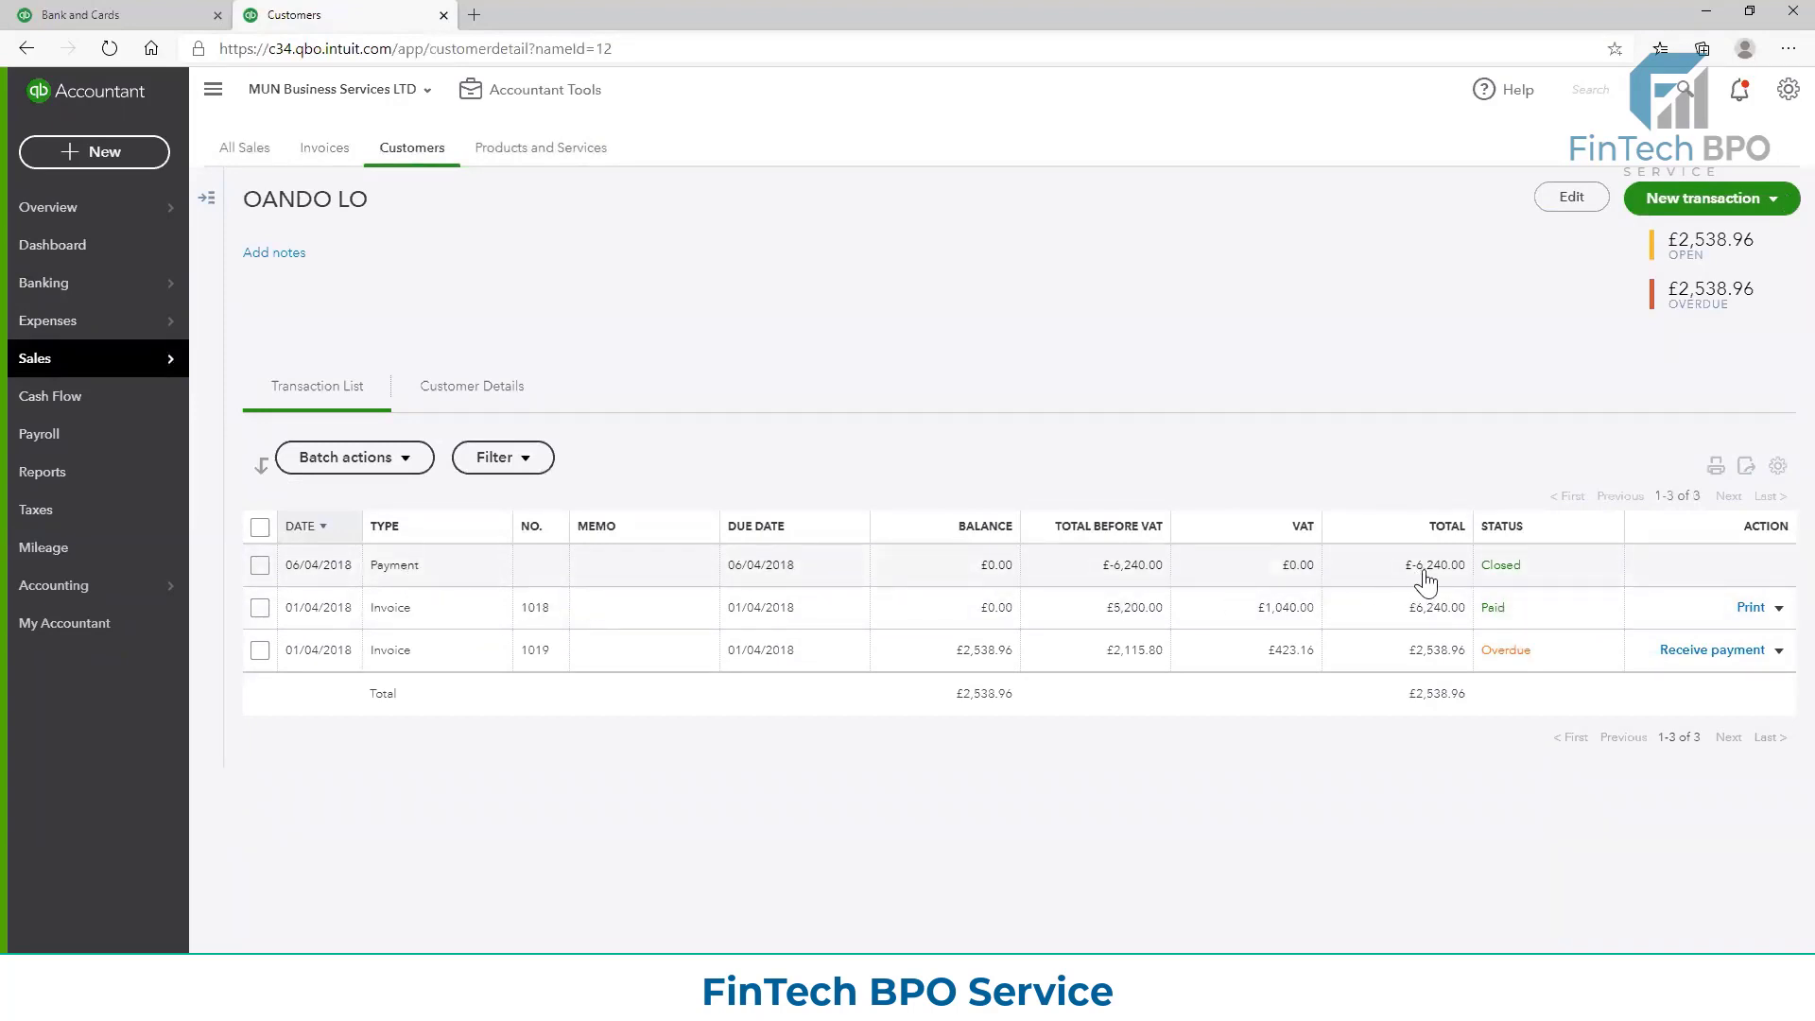
Open Invoice 1018 from the customer's transaction list and view its applied payment of 06/04/2018
click(408, 616)
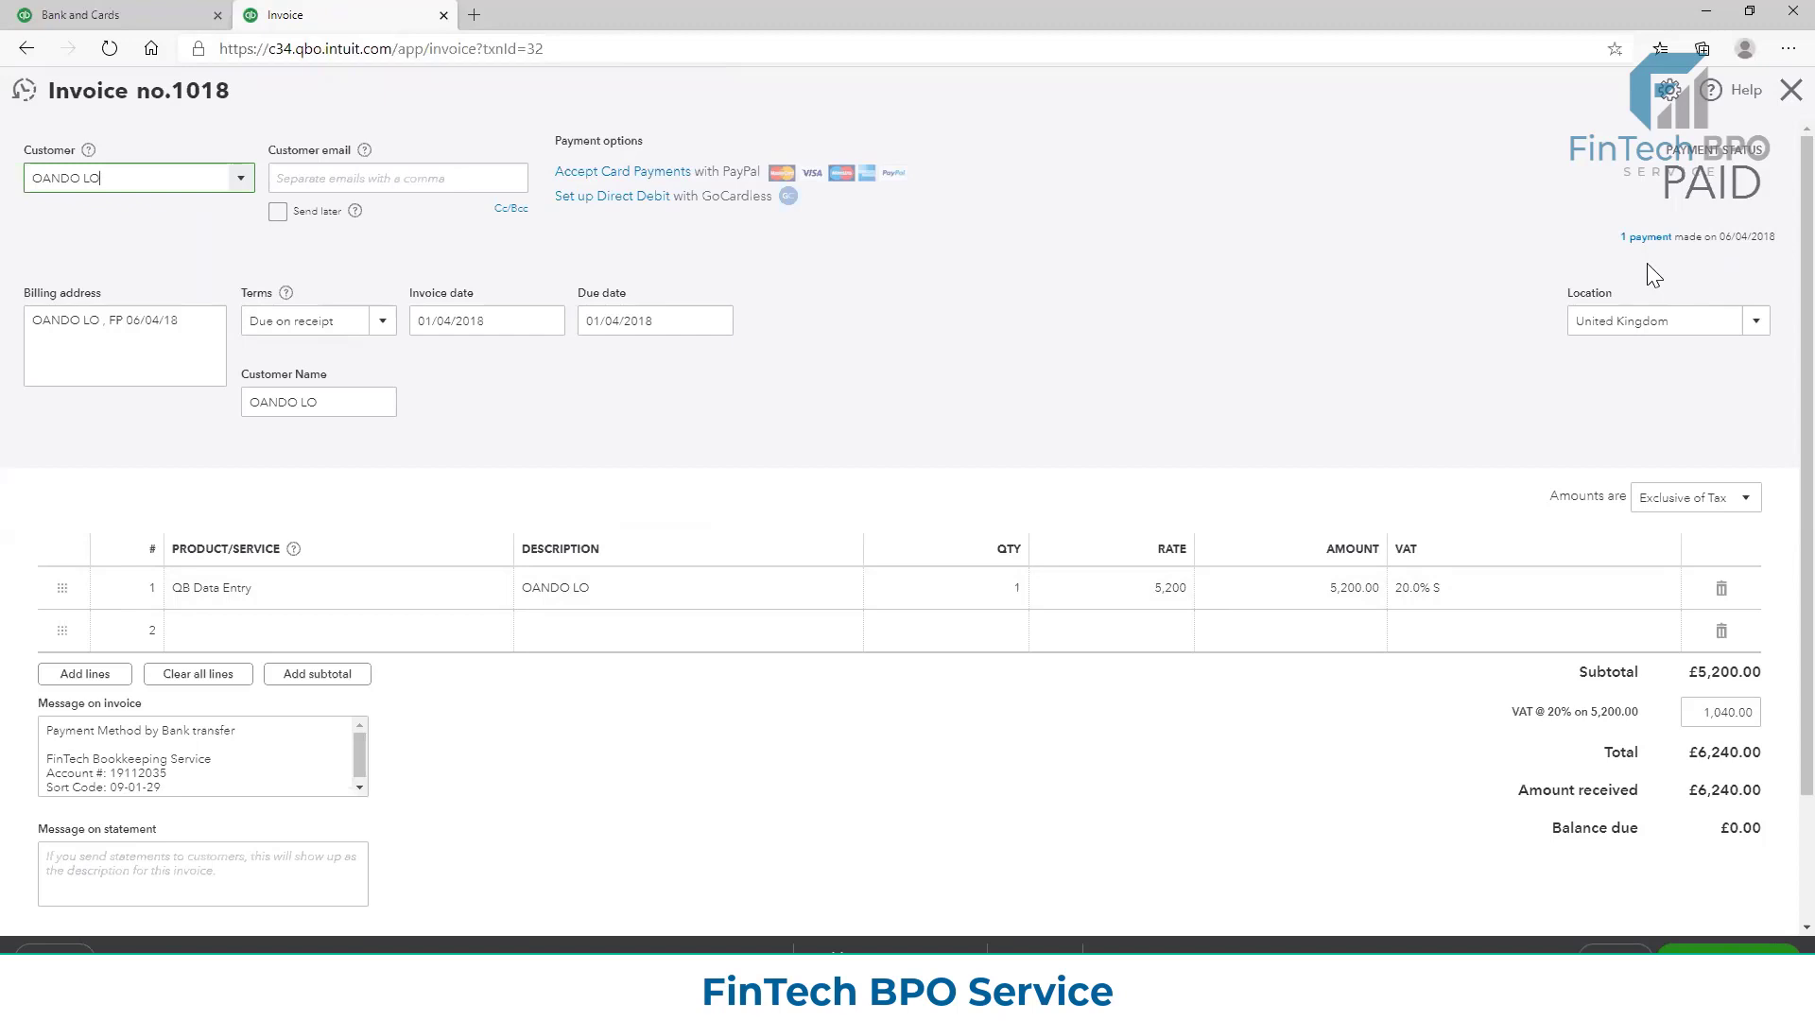
click(1630, 238)
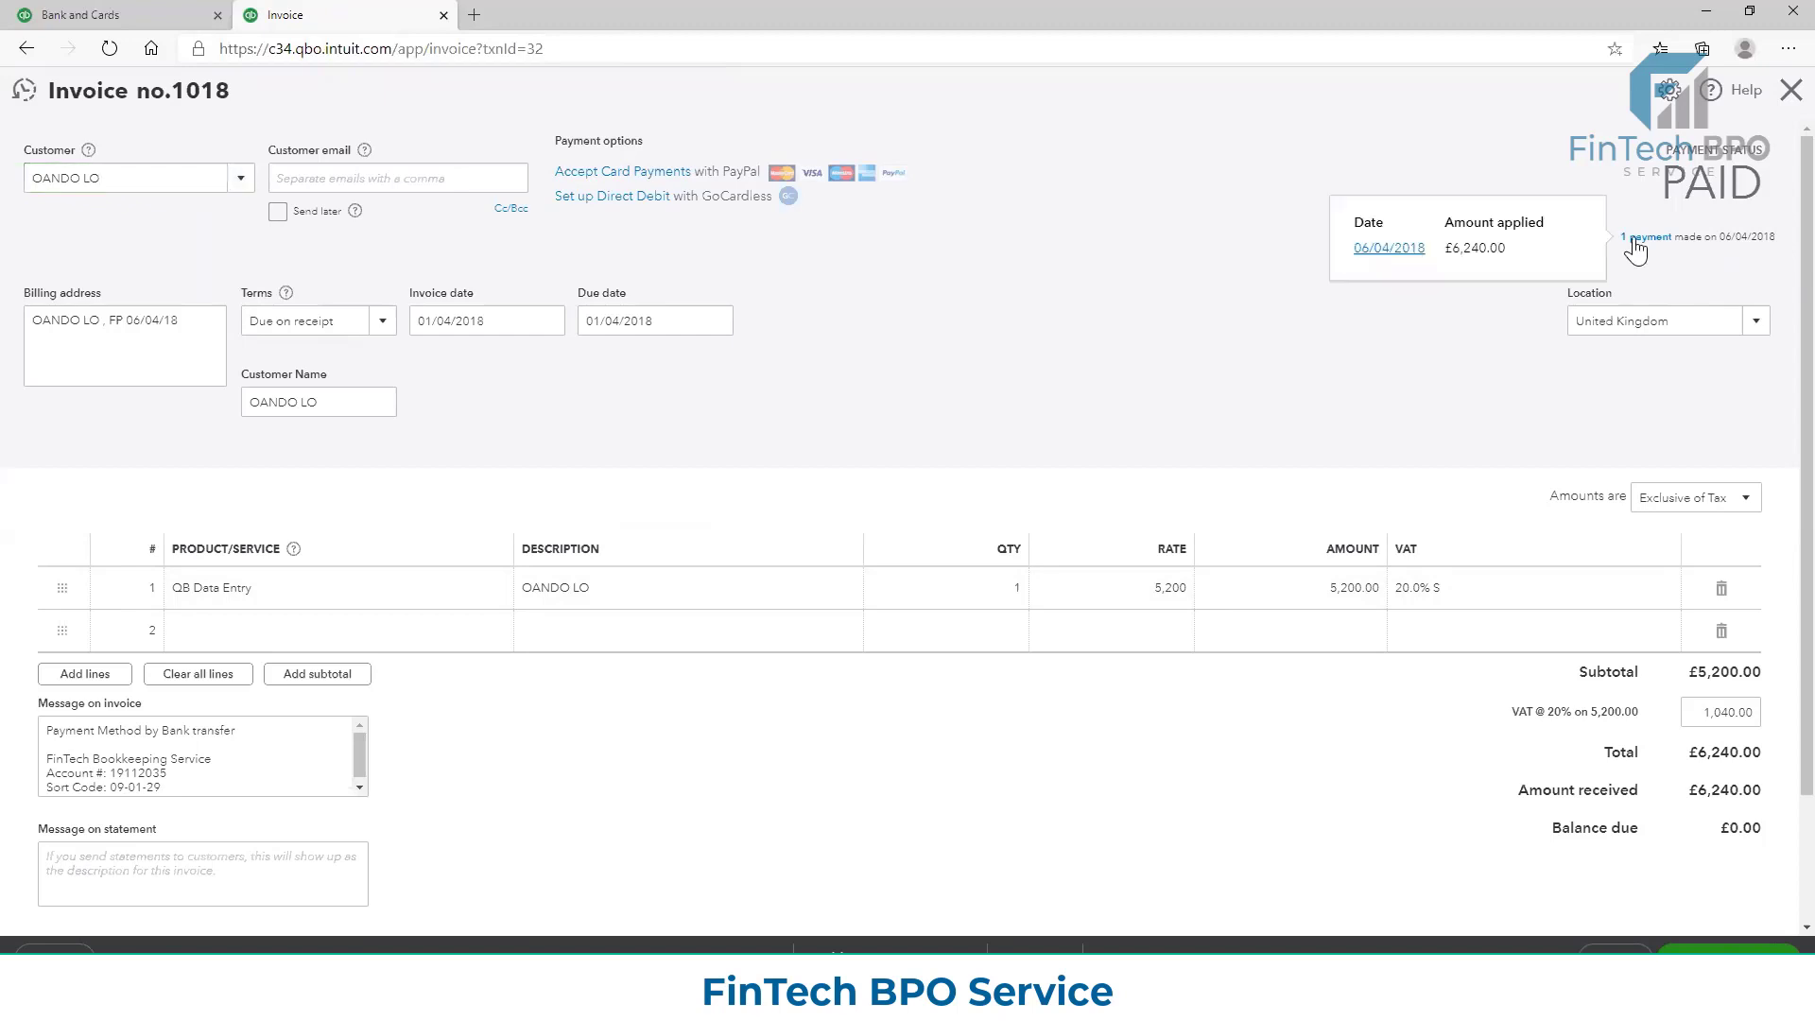
click(1382, 247)
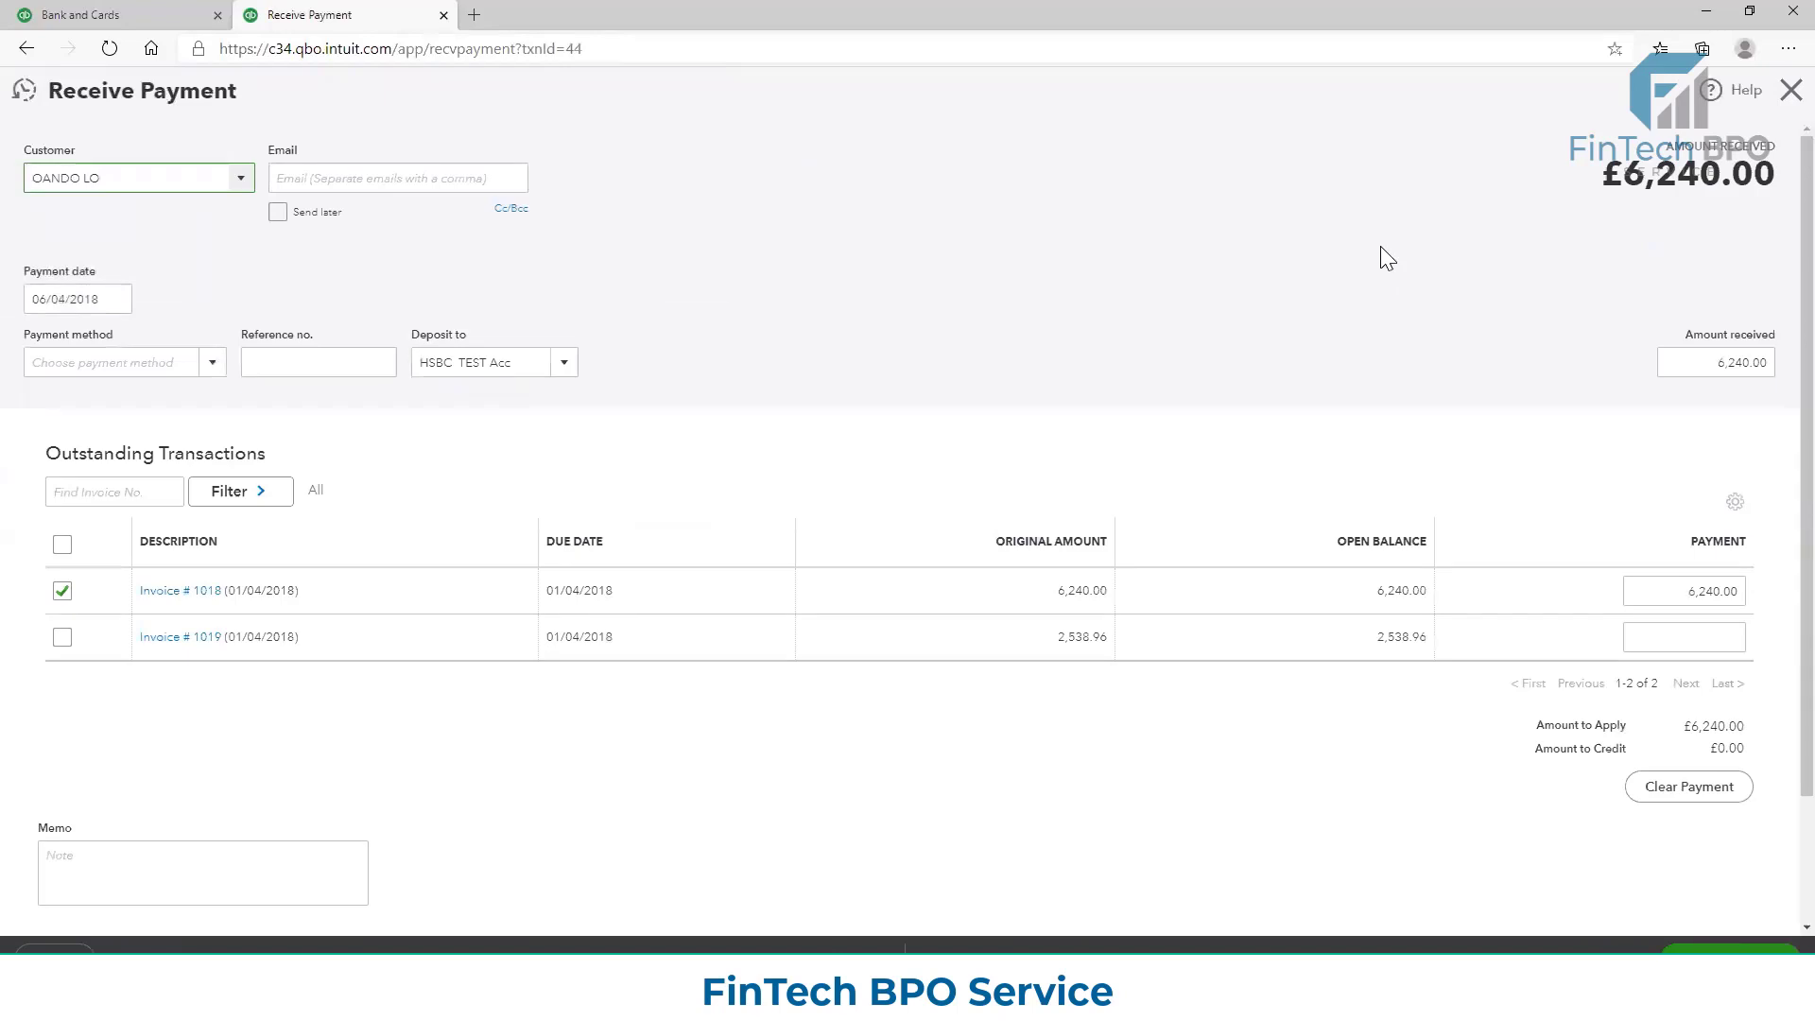
Check the HSBC TEST Acc review list for the unmatched £6,240.00 credit, and return to the received payment
click(90, 14)
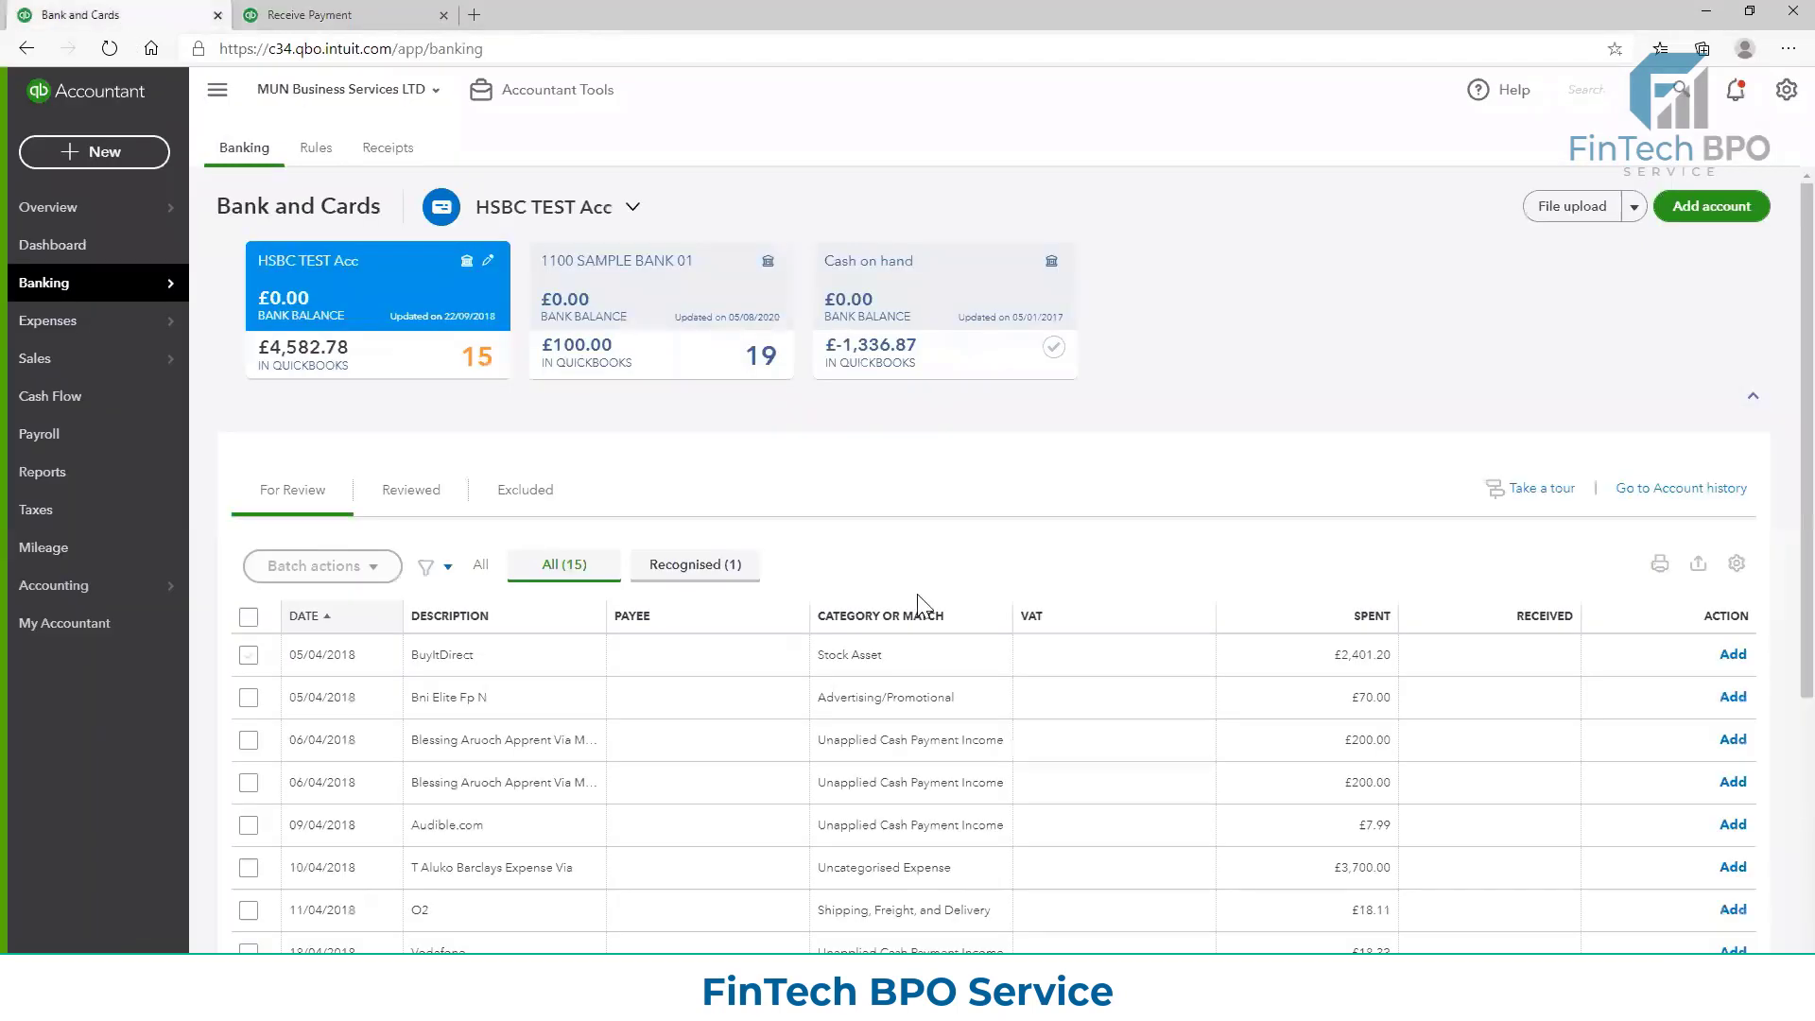
scroll(817, 662, down, 5)
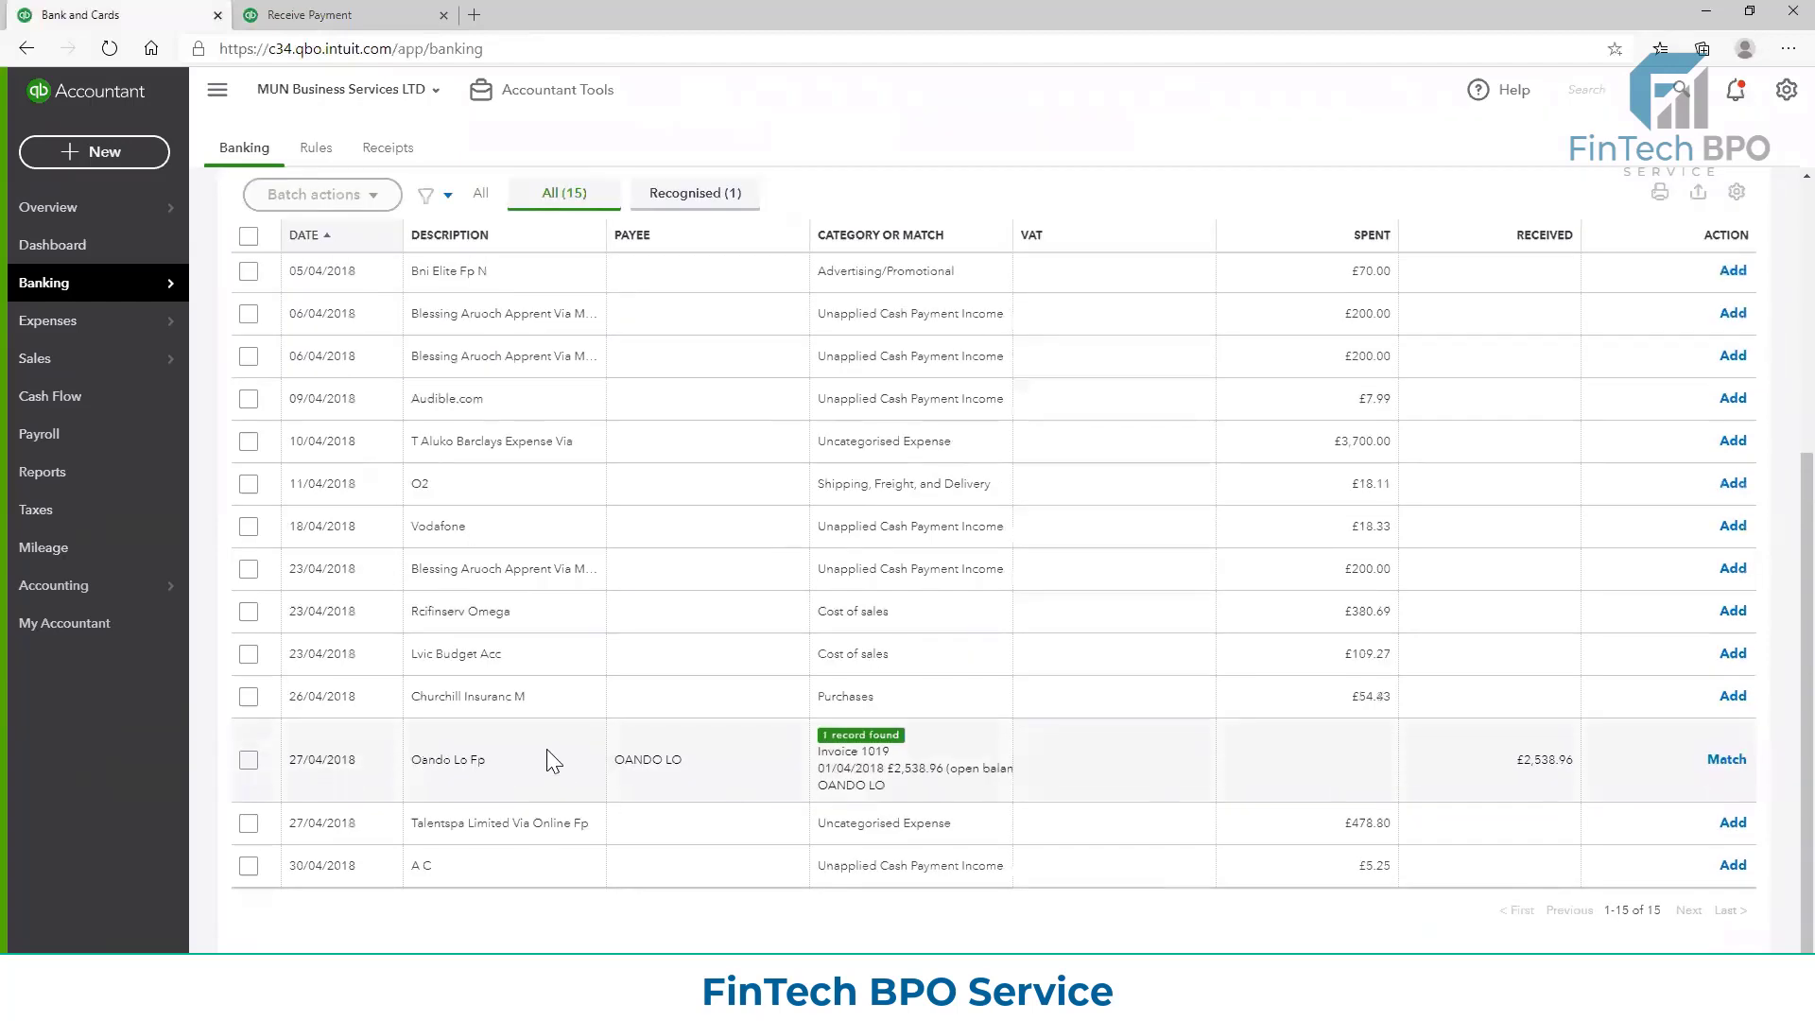
scroll(710, 737, up, 5)
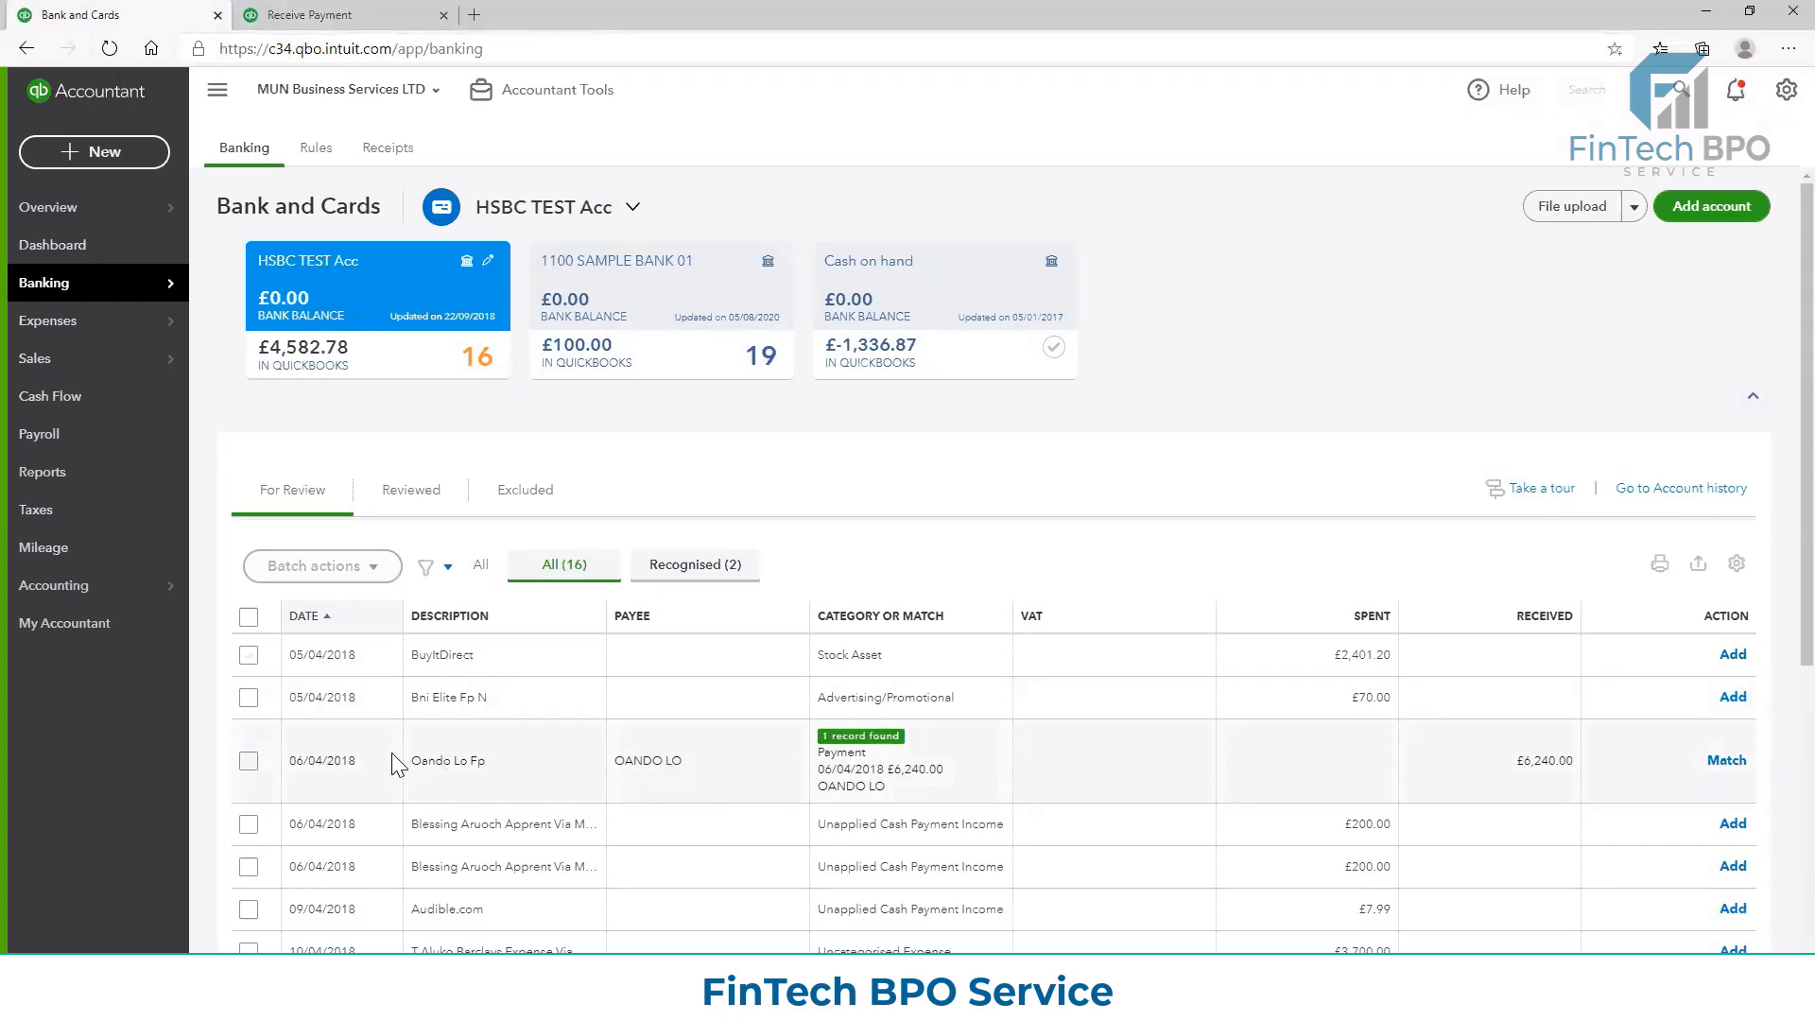
click(326, 16)
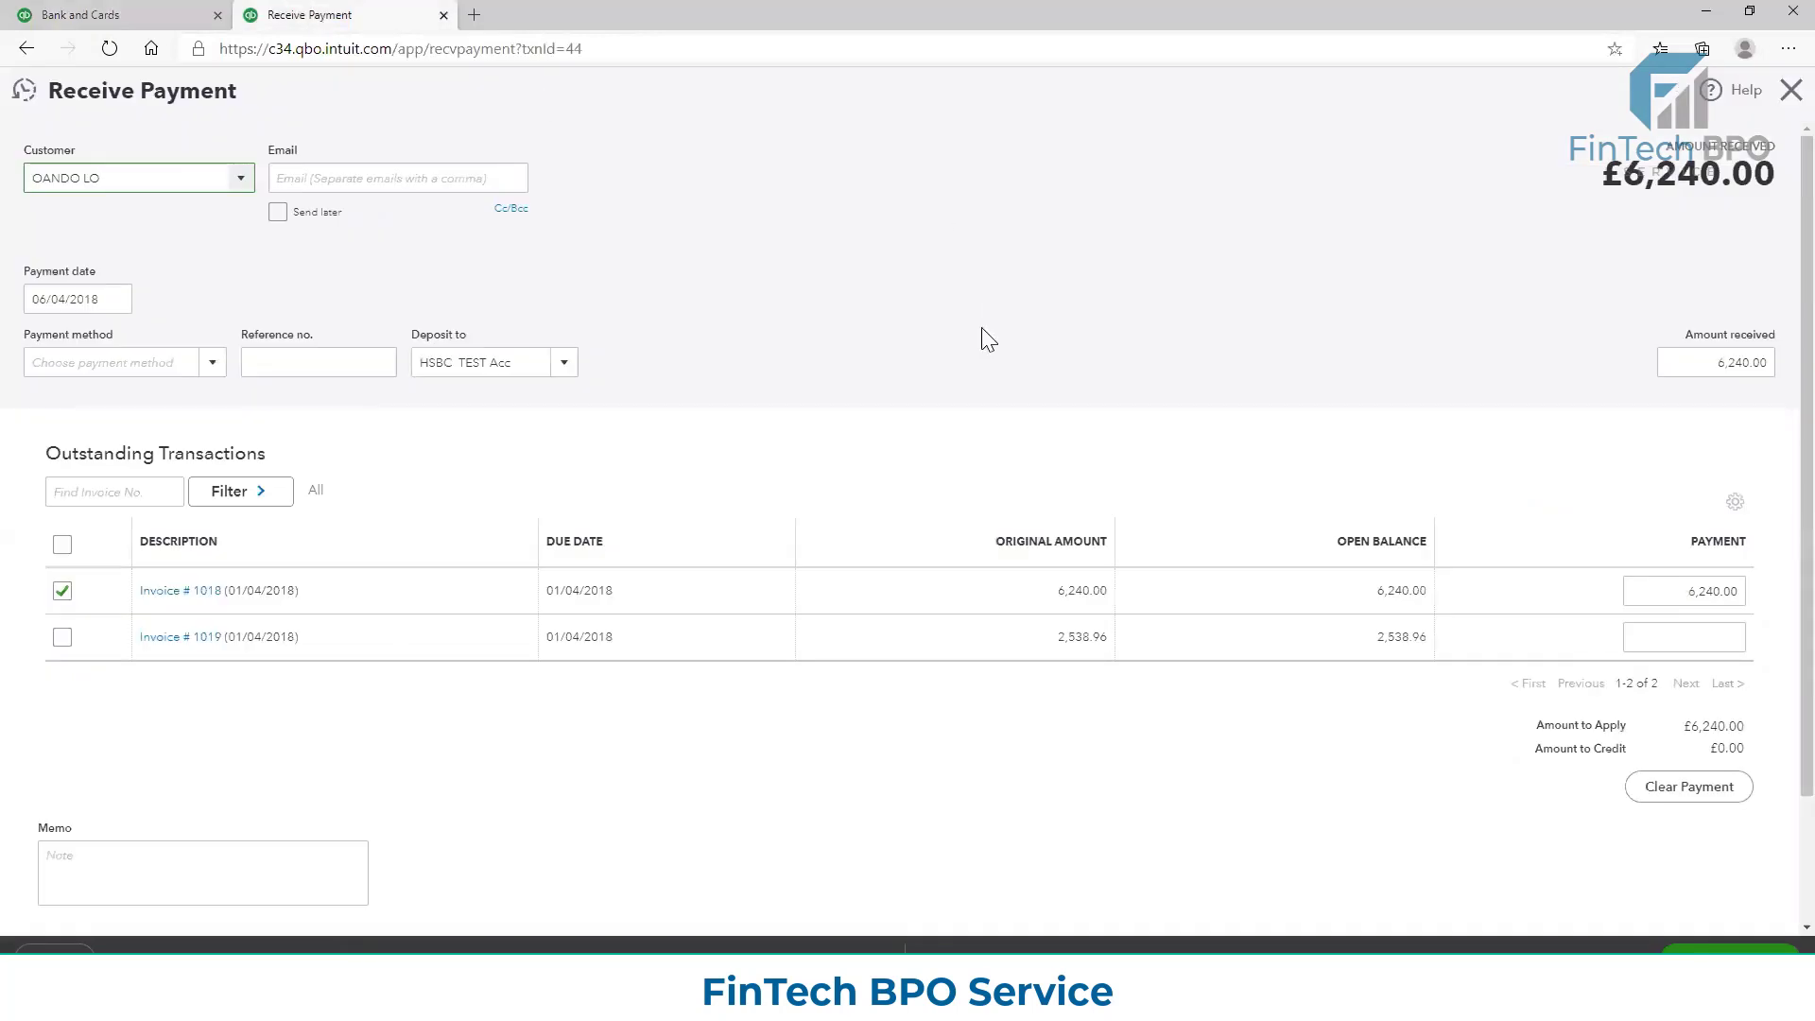
Open Invoice 1018 from the received payment, and follow its 06/04/2018 payment link back to inspect the payment details
click(192, 601)
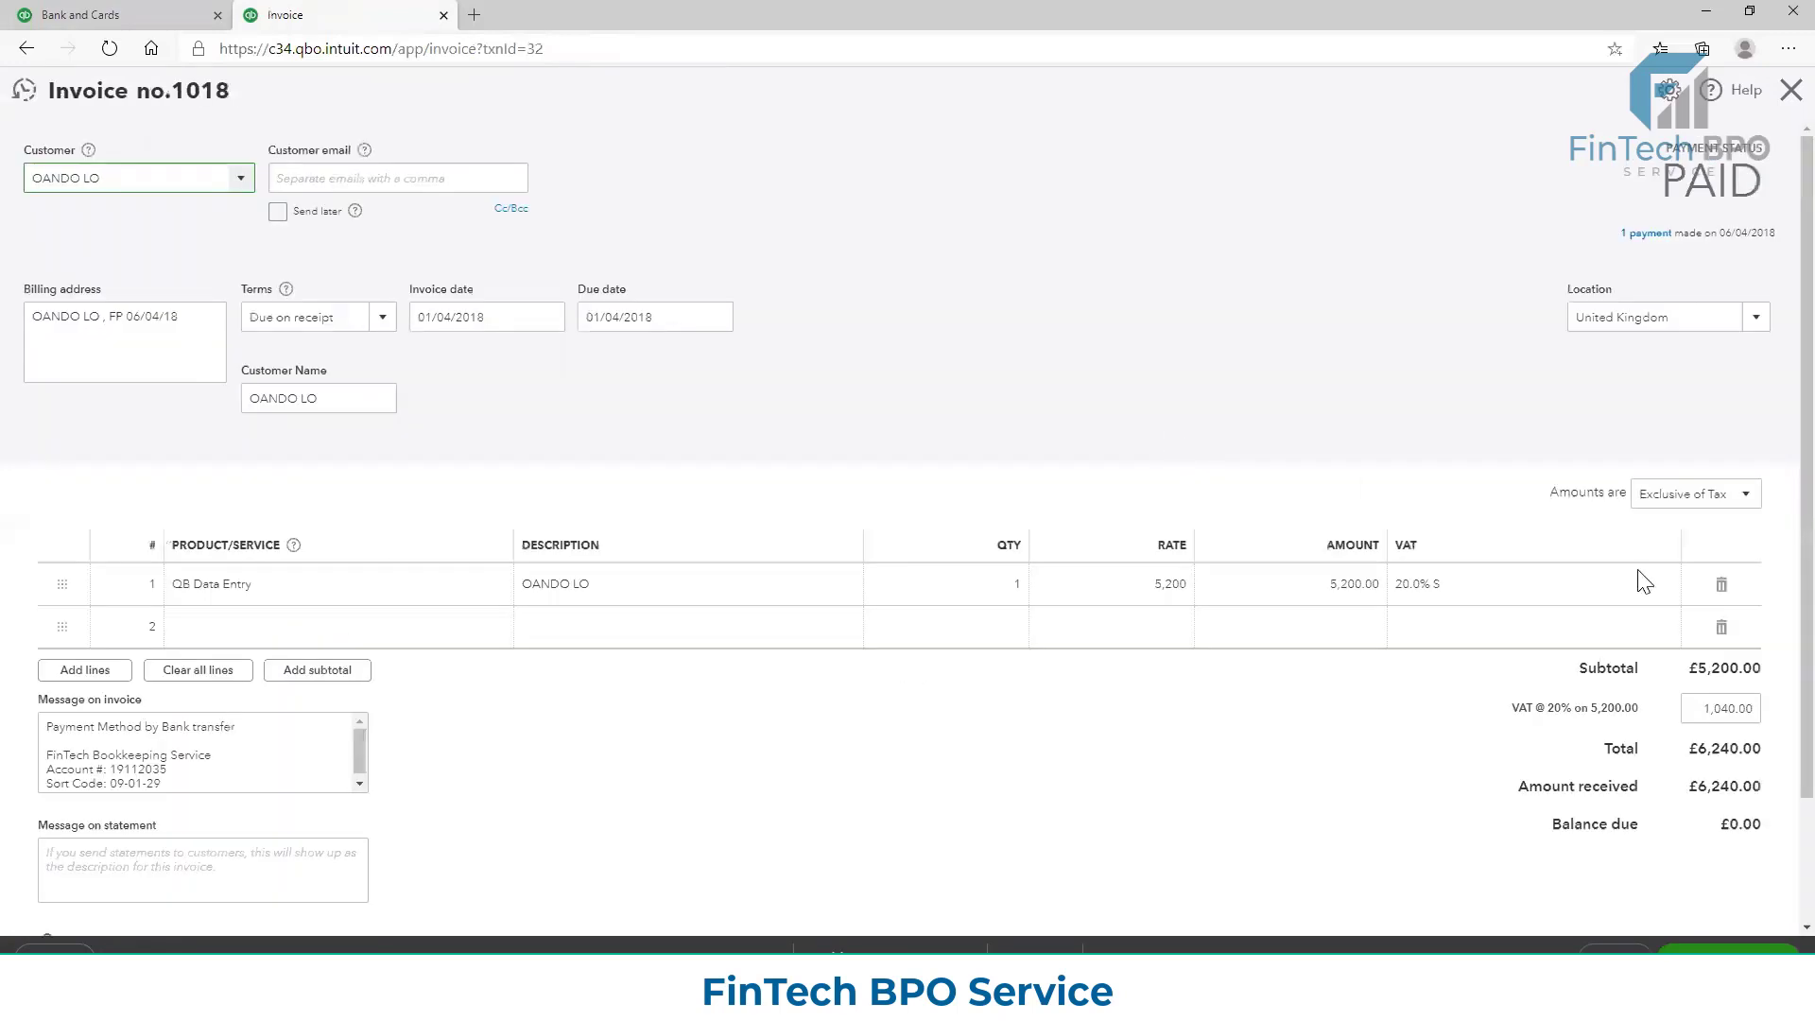
click(1647, 236)
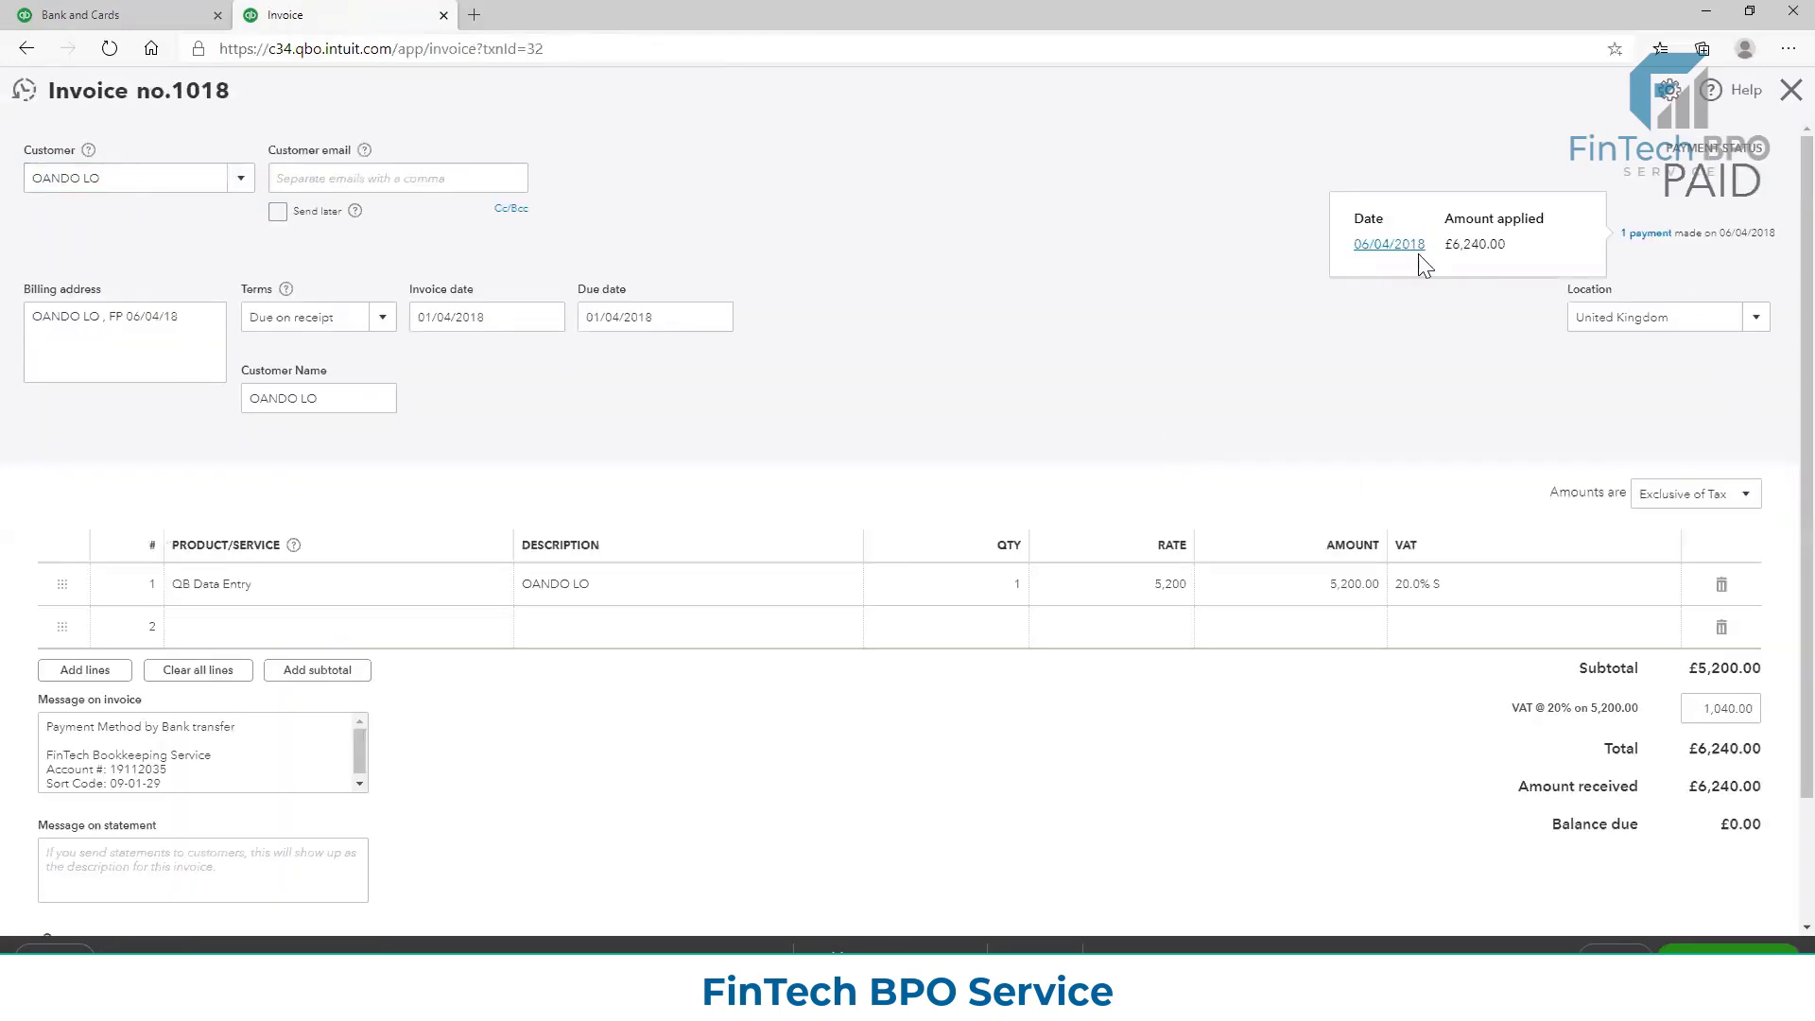
click(1395, 246)
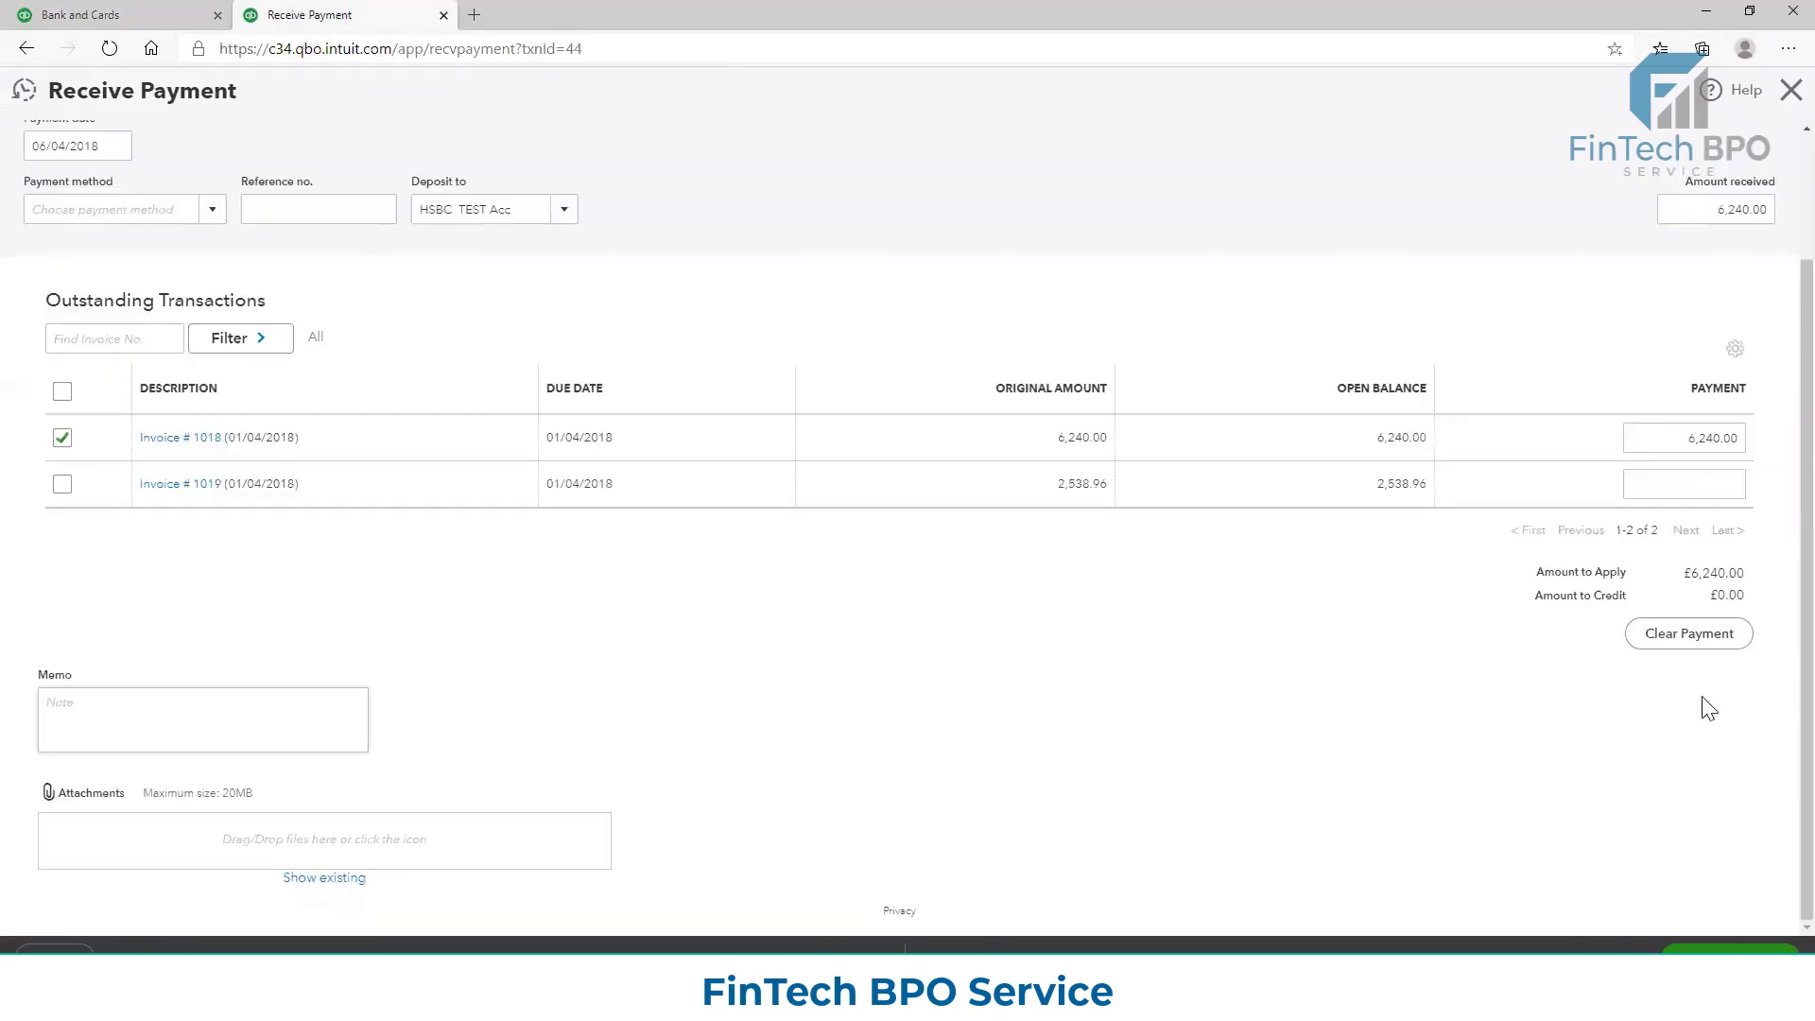
scroll(1707, 704, down, 2)
scroll(1706, 704, up, 2)
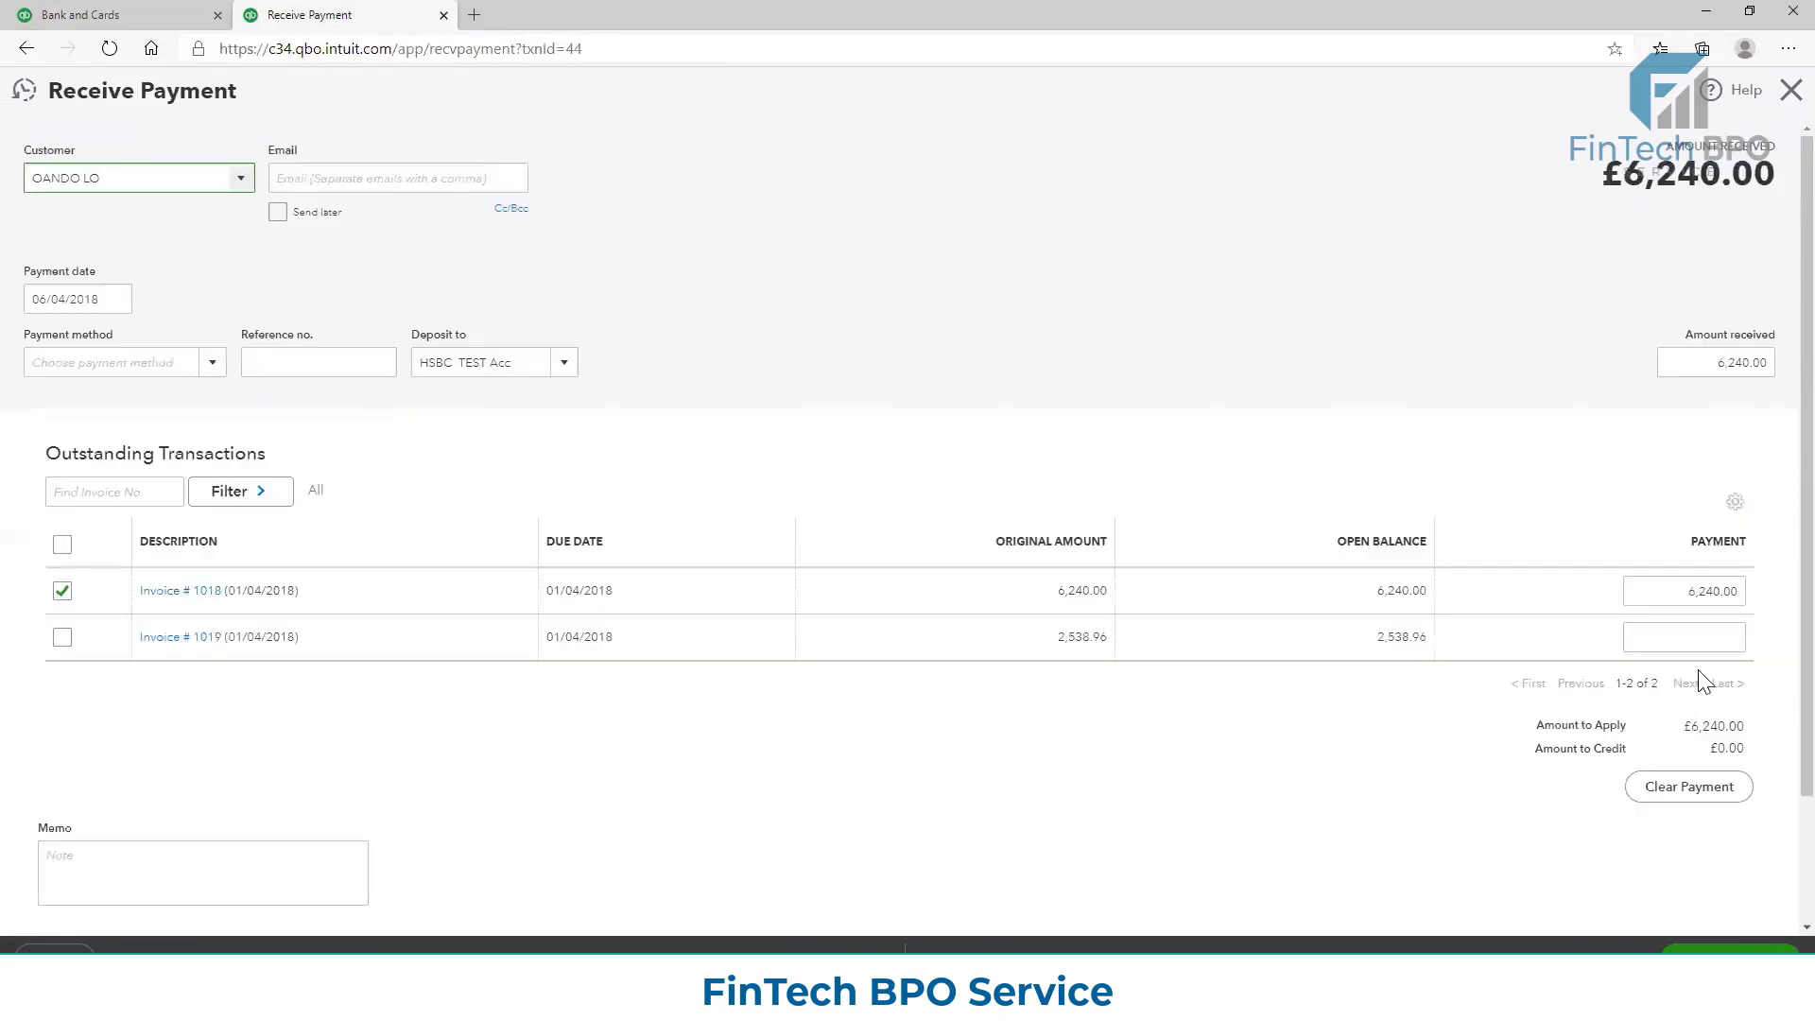
Examine Invoice 1018's lines, totals and payment status, reopen its applied payment, and close back to the customer's transaction list
click(156, 594)
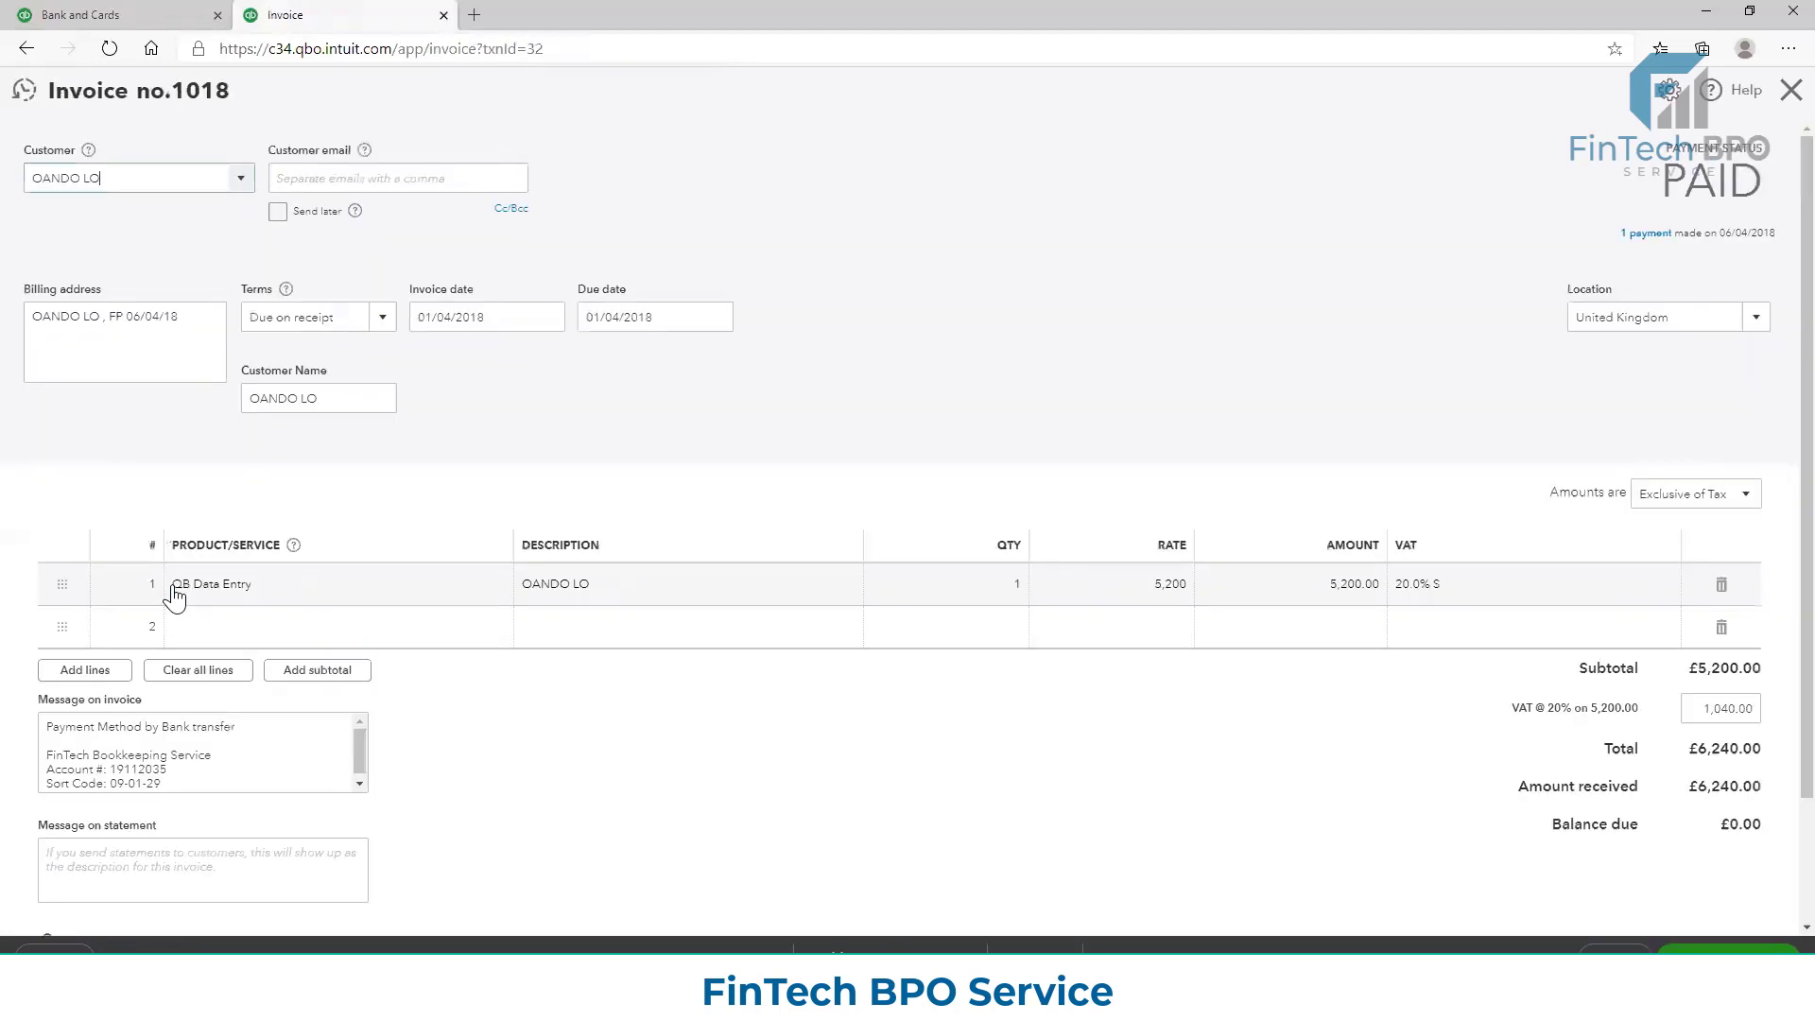
scroll(931, 688, down, 1)
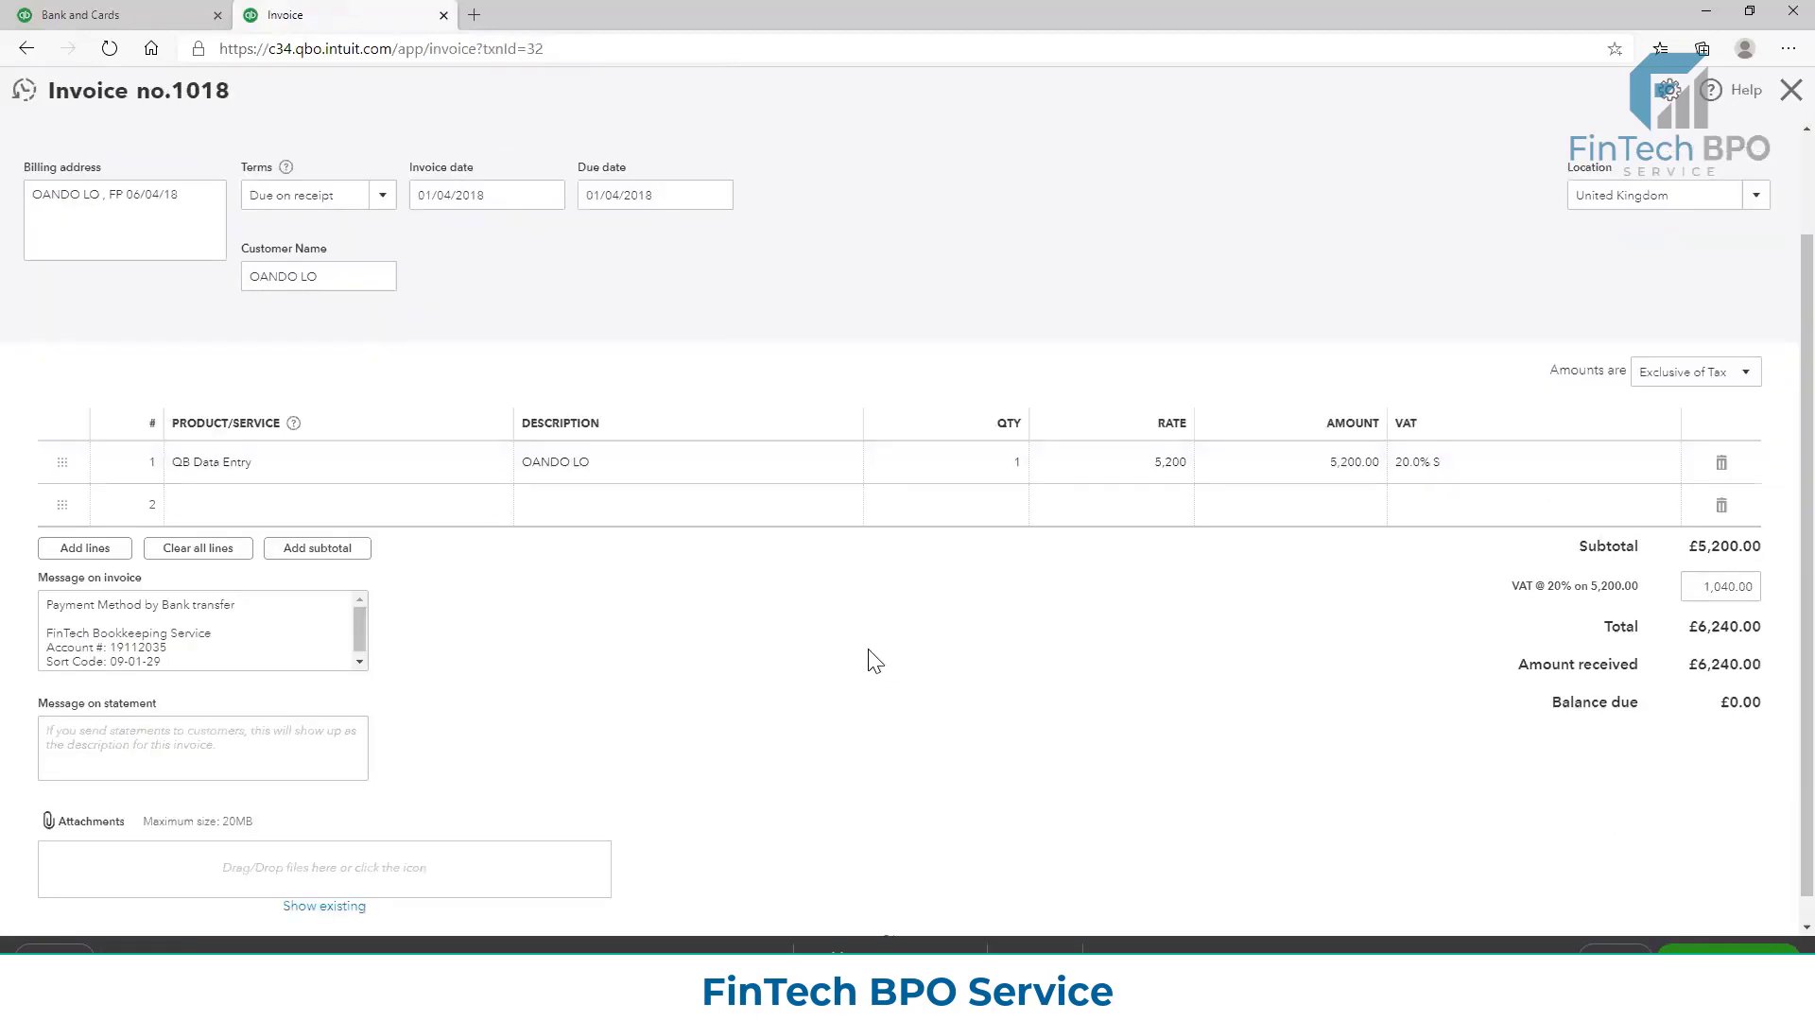
scroll(870, 662, up, 1)
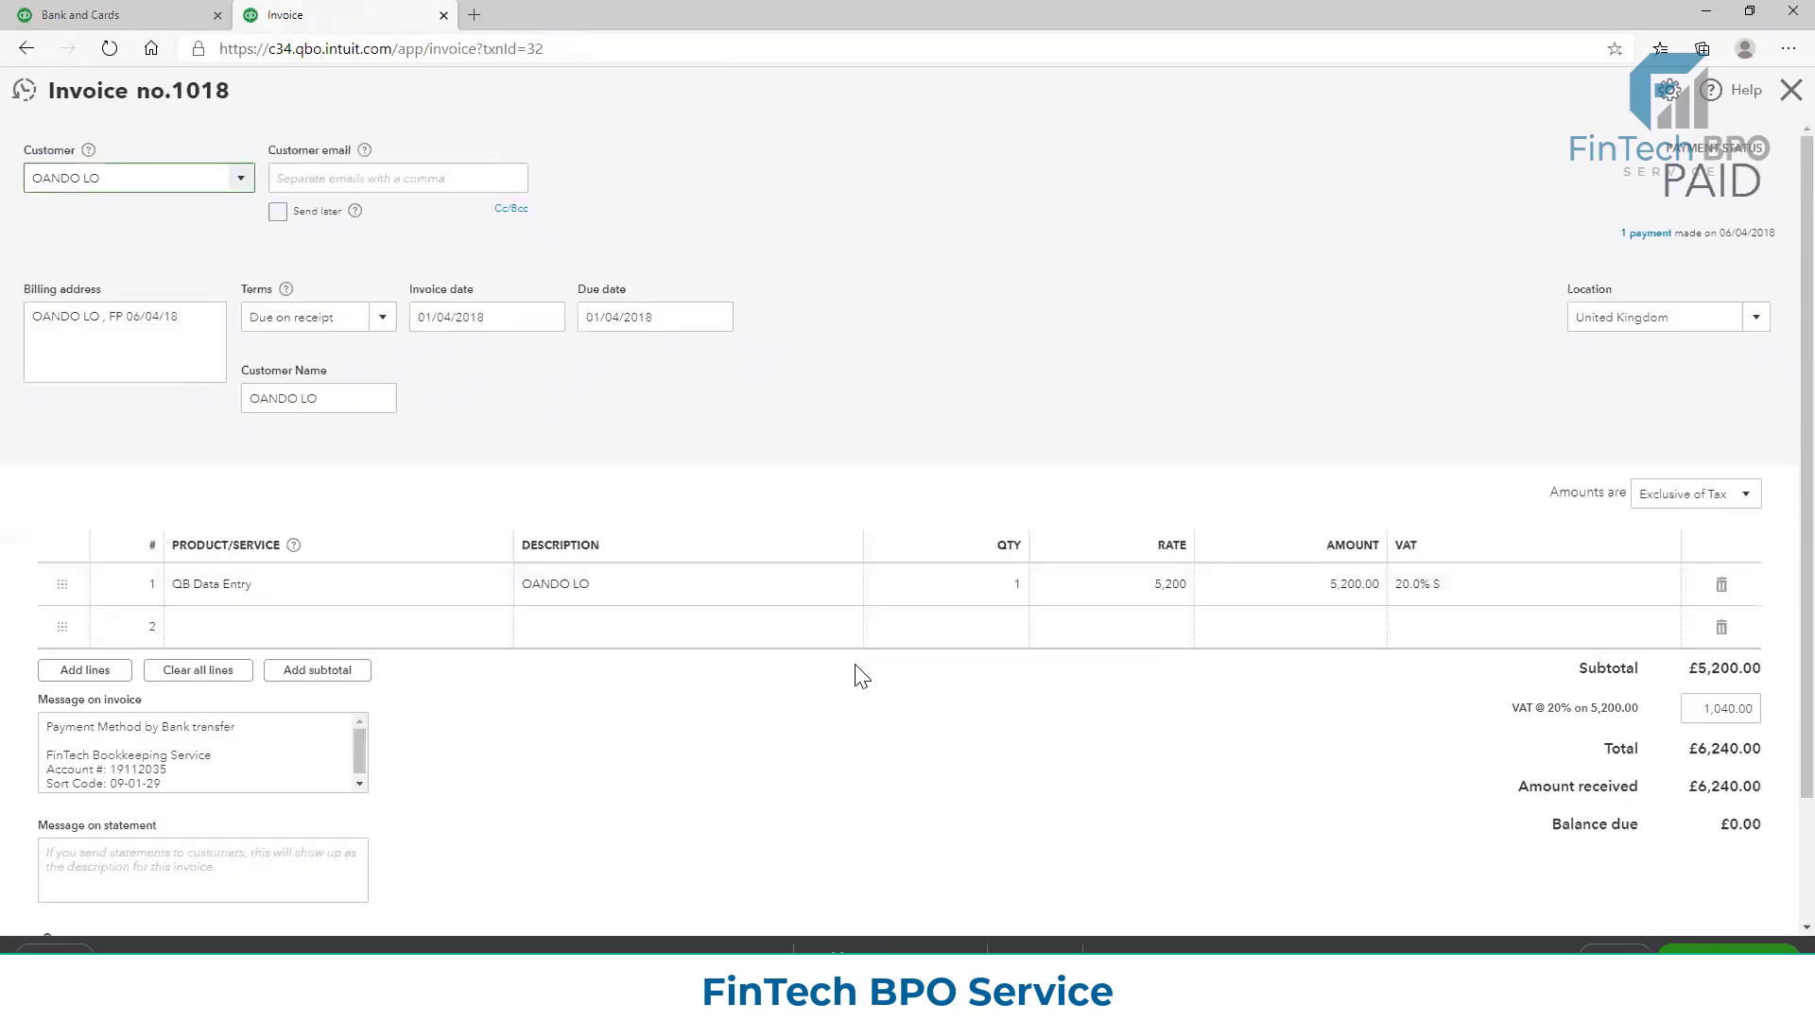
scroll(839, 666, down, 1)
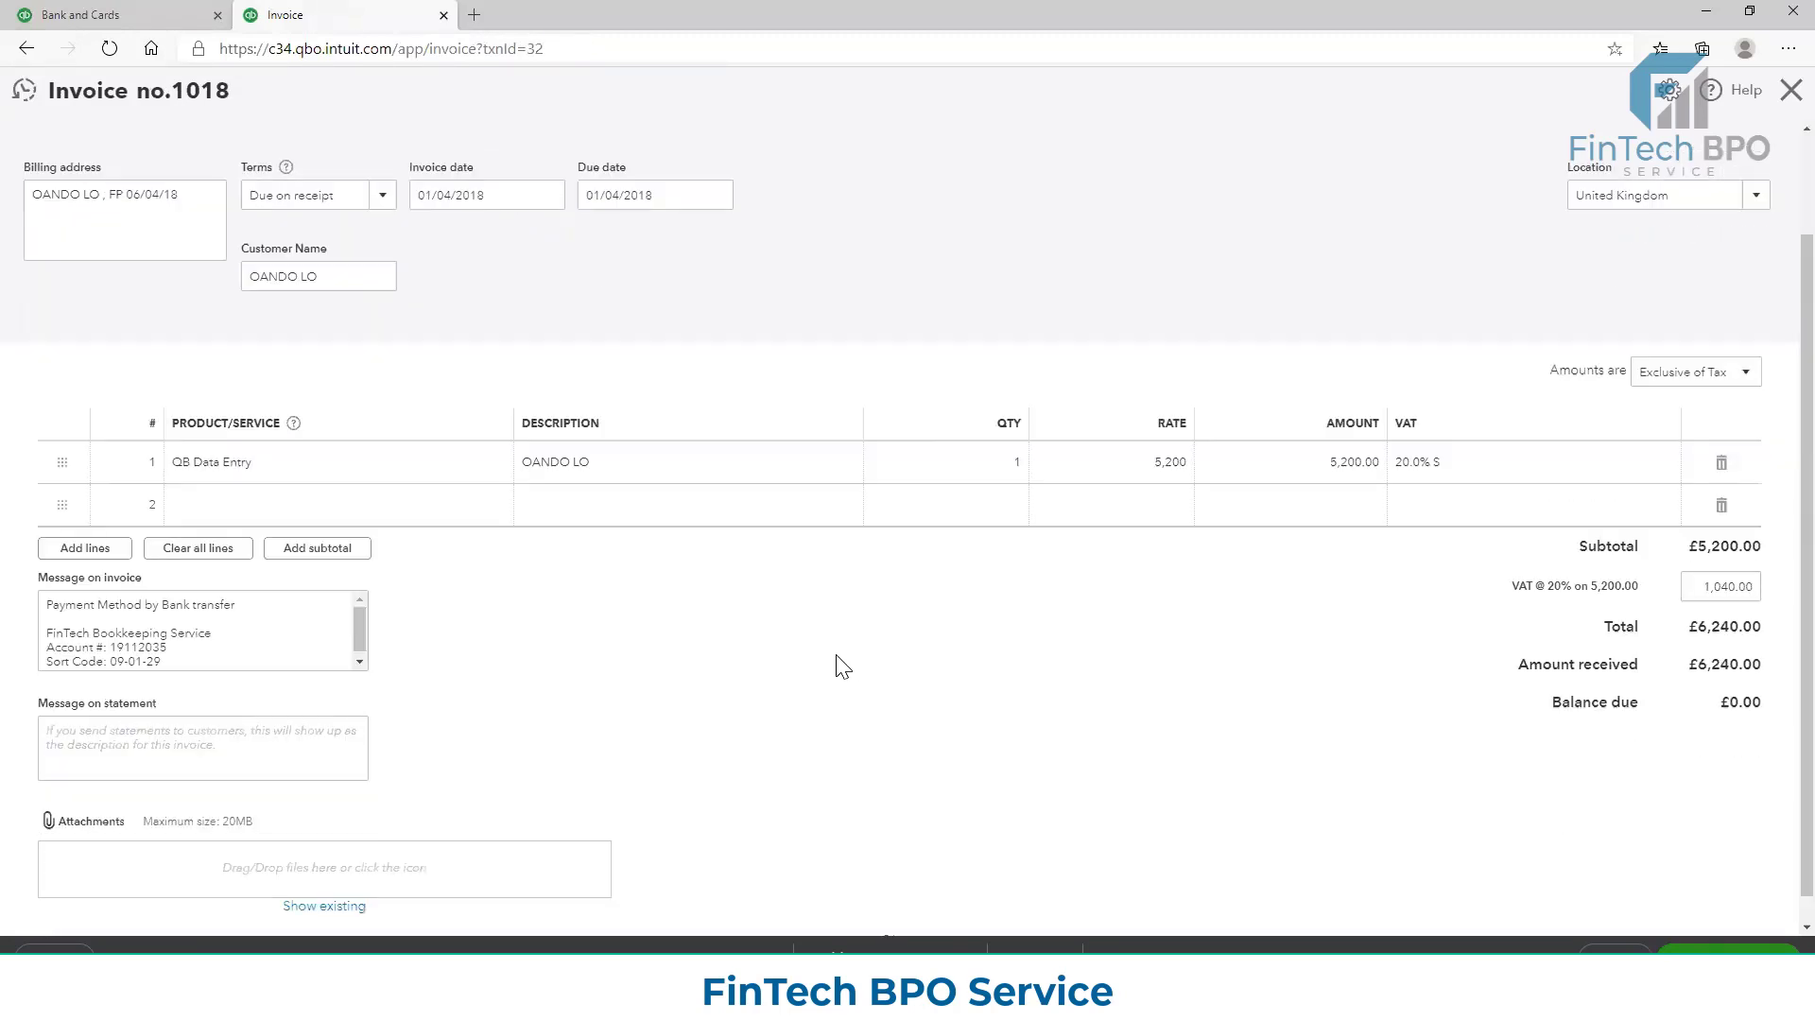
scroll(839, 661, up, 1)
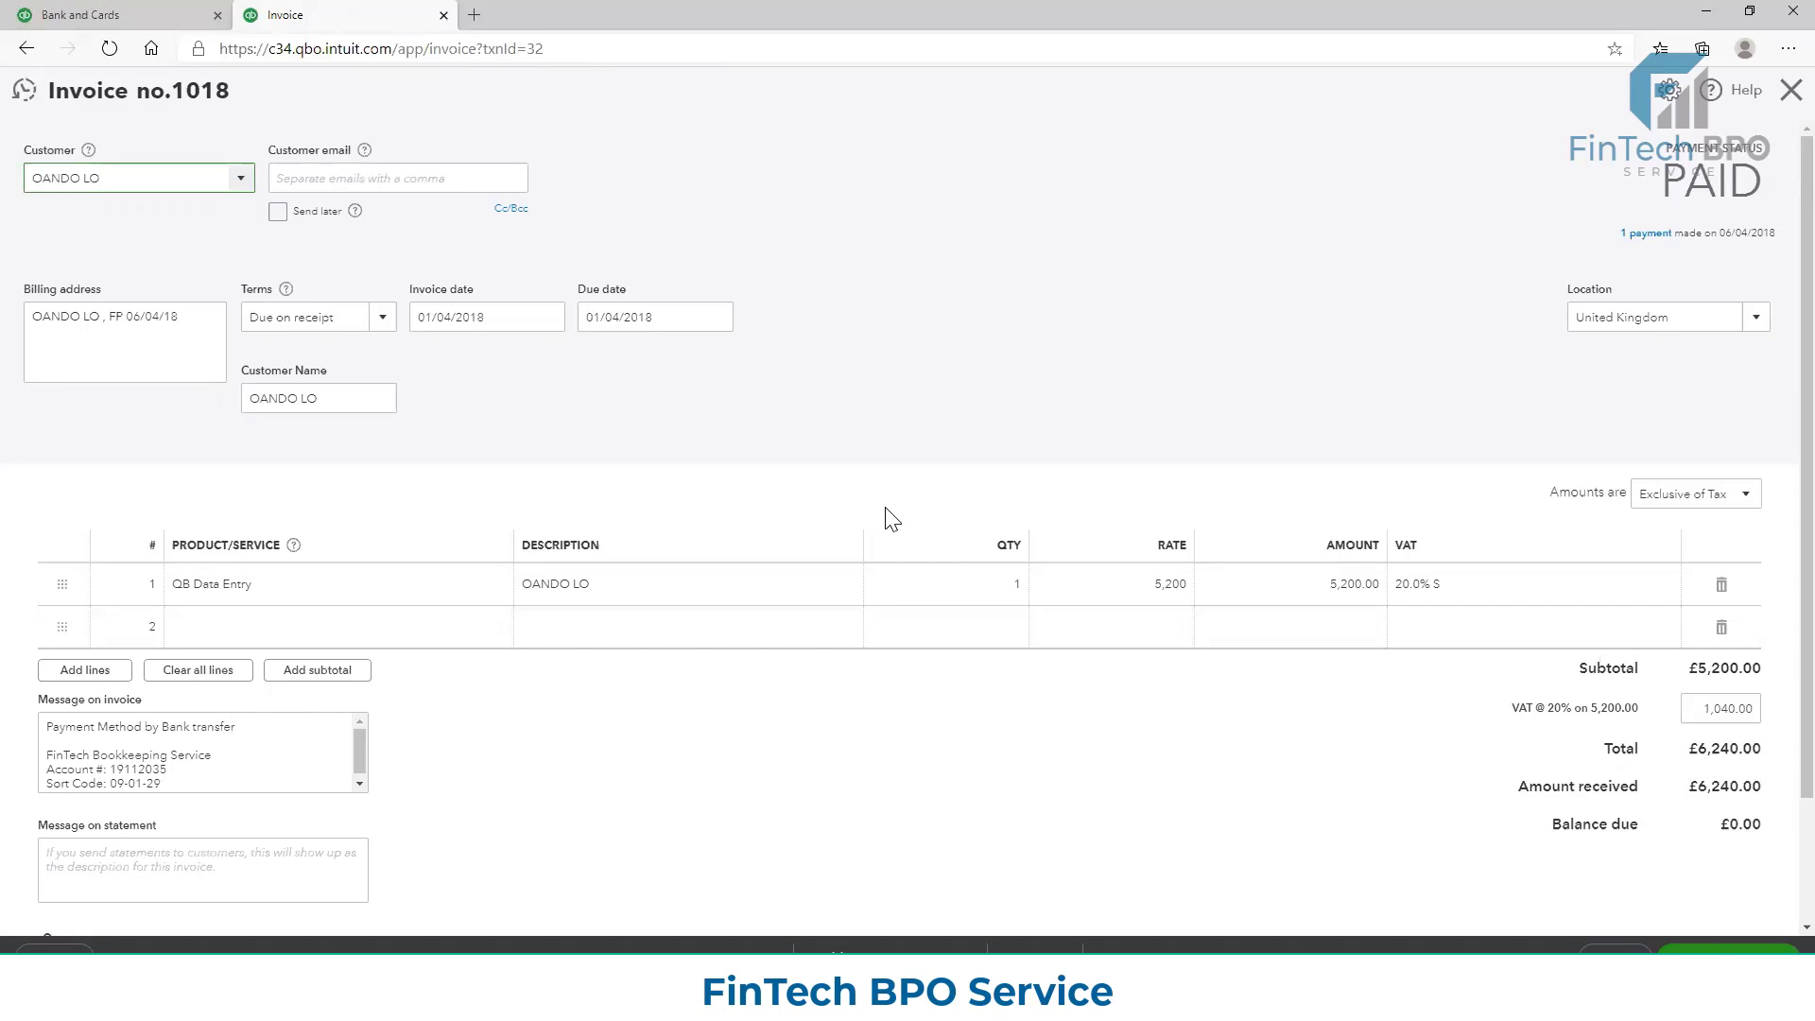
click(1651, 238)
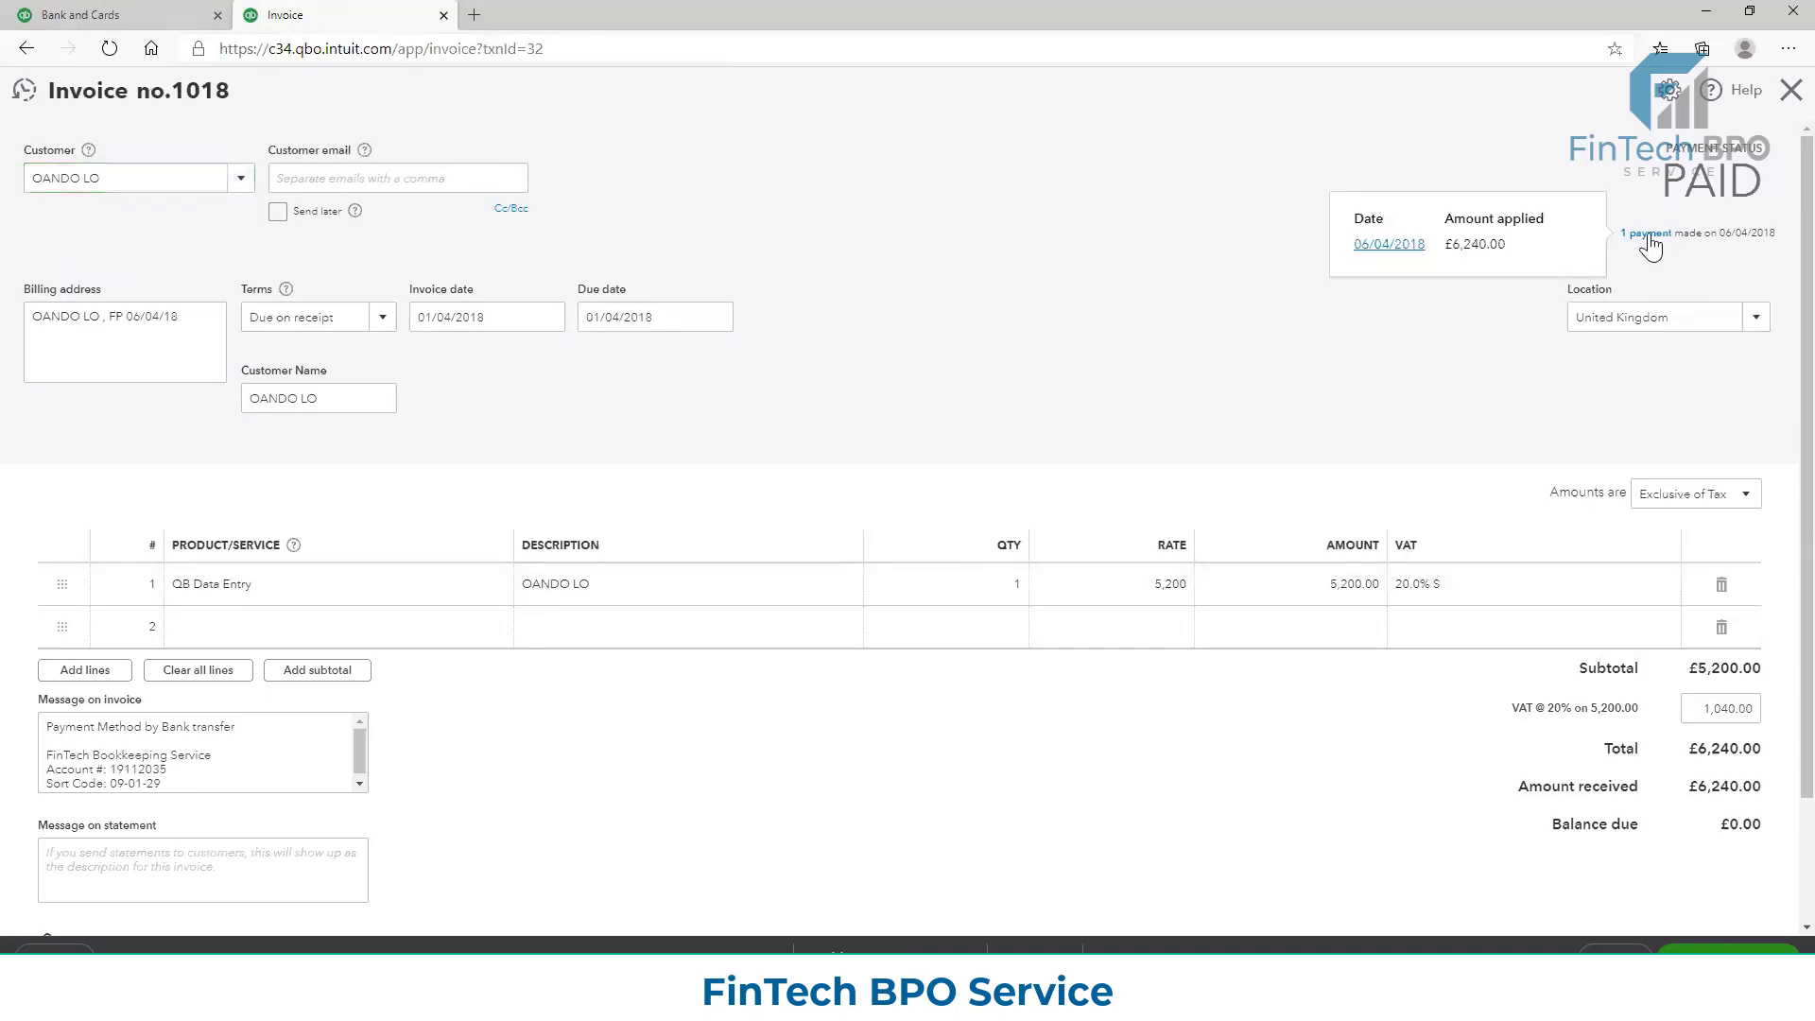
click(1389, 244)
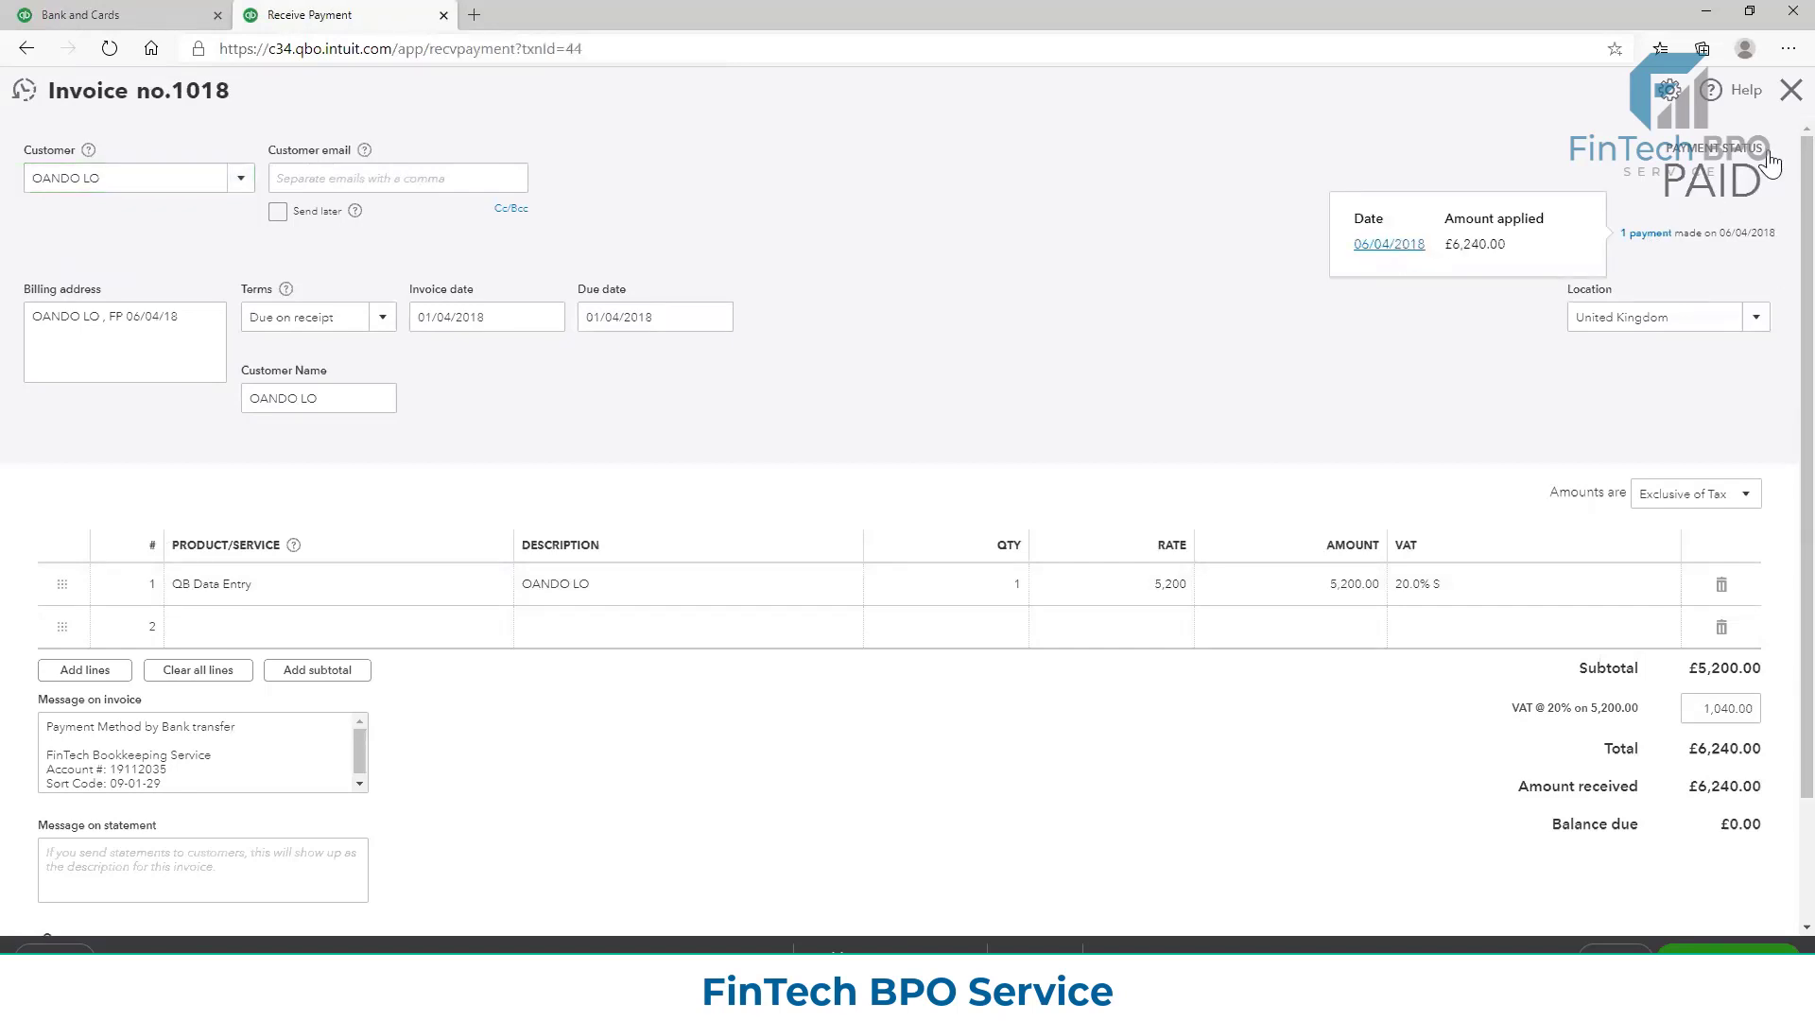
click(1791, 91)
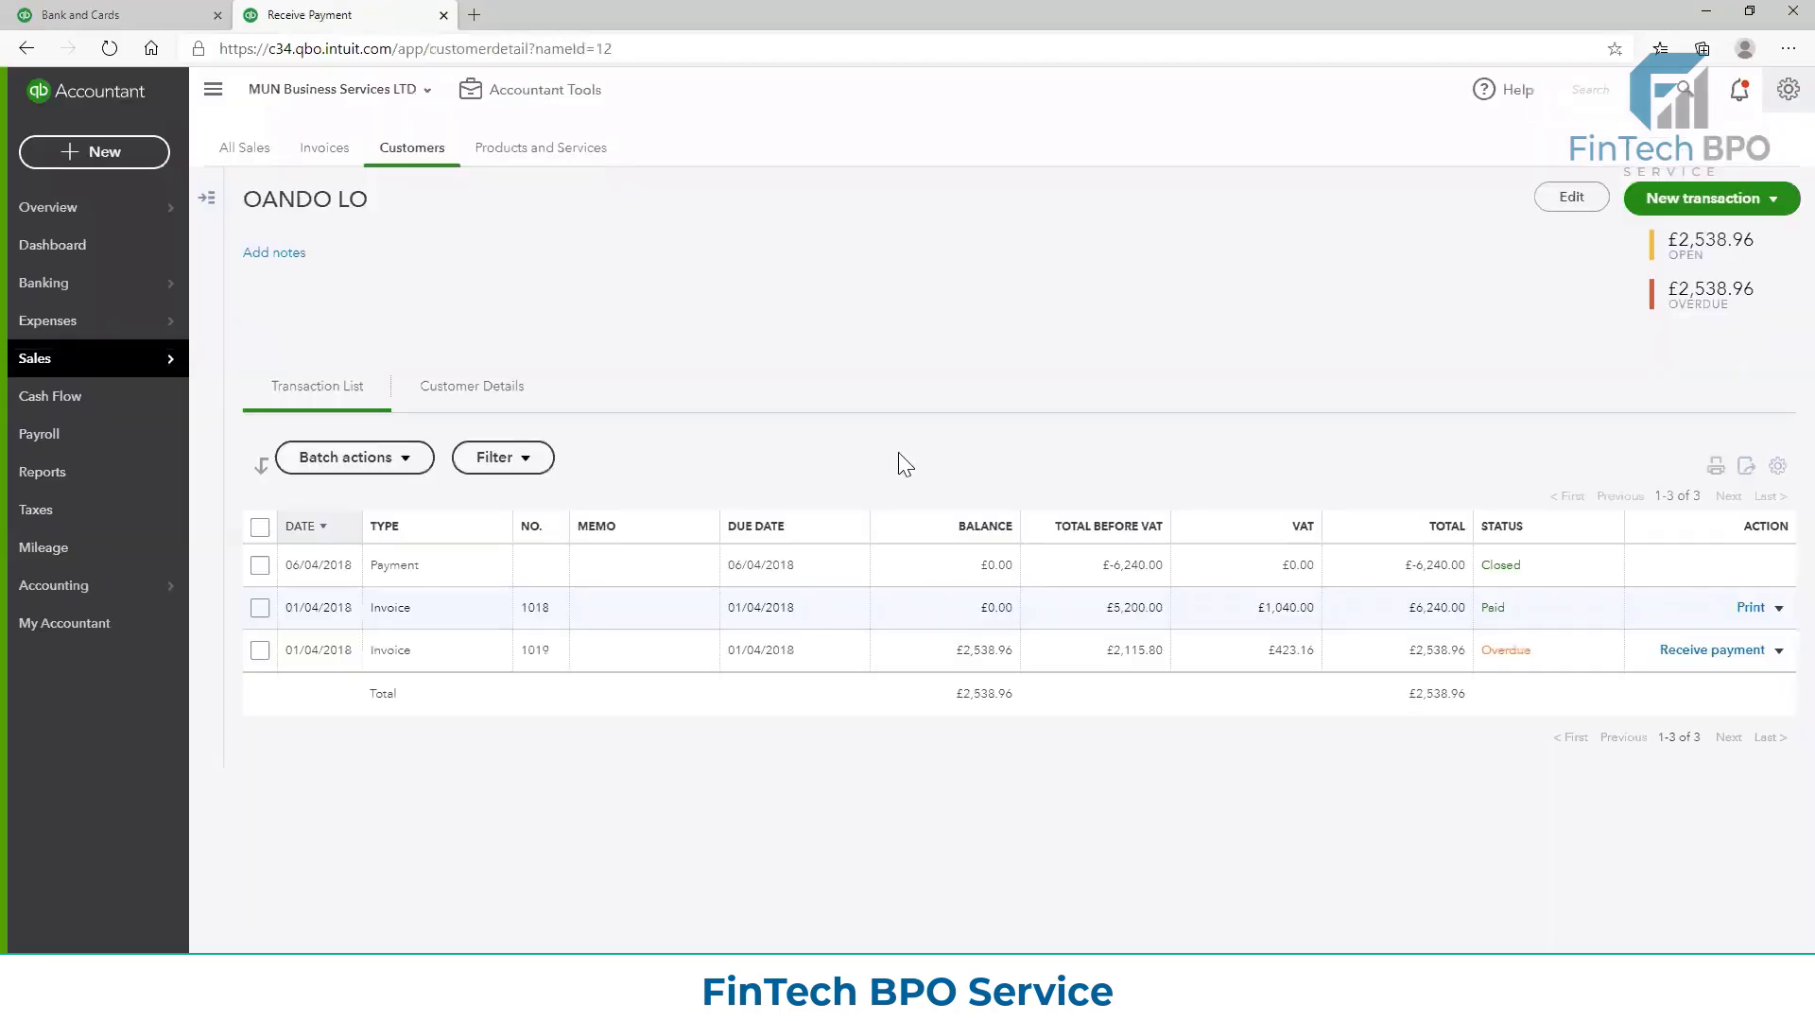
Return to the banking review list, view the bank Rules page, and open the Receipts page
click(55, 282)
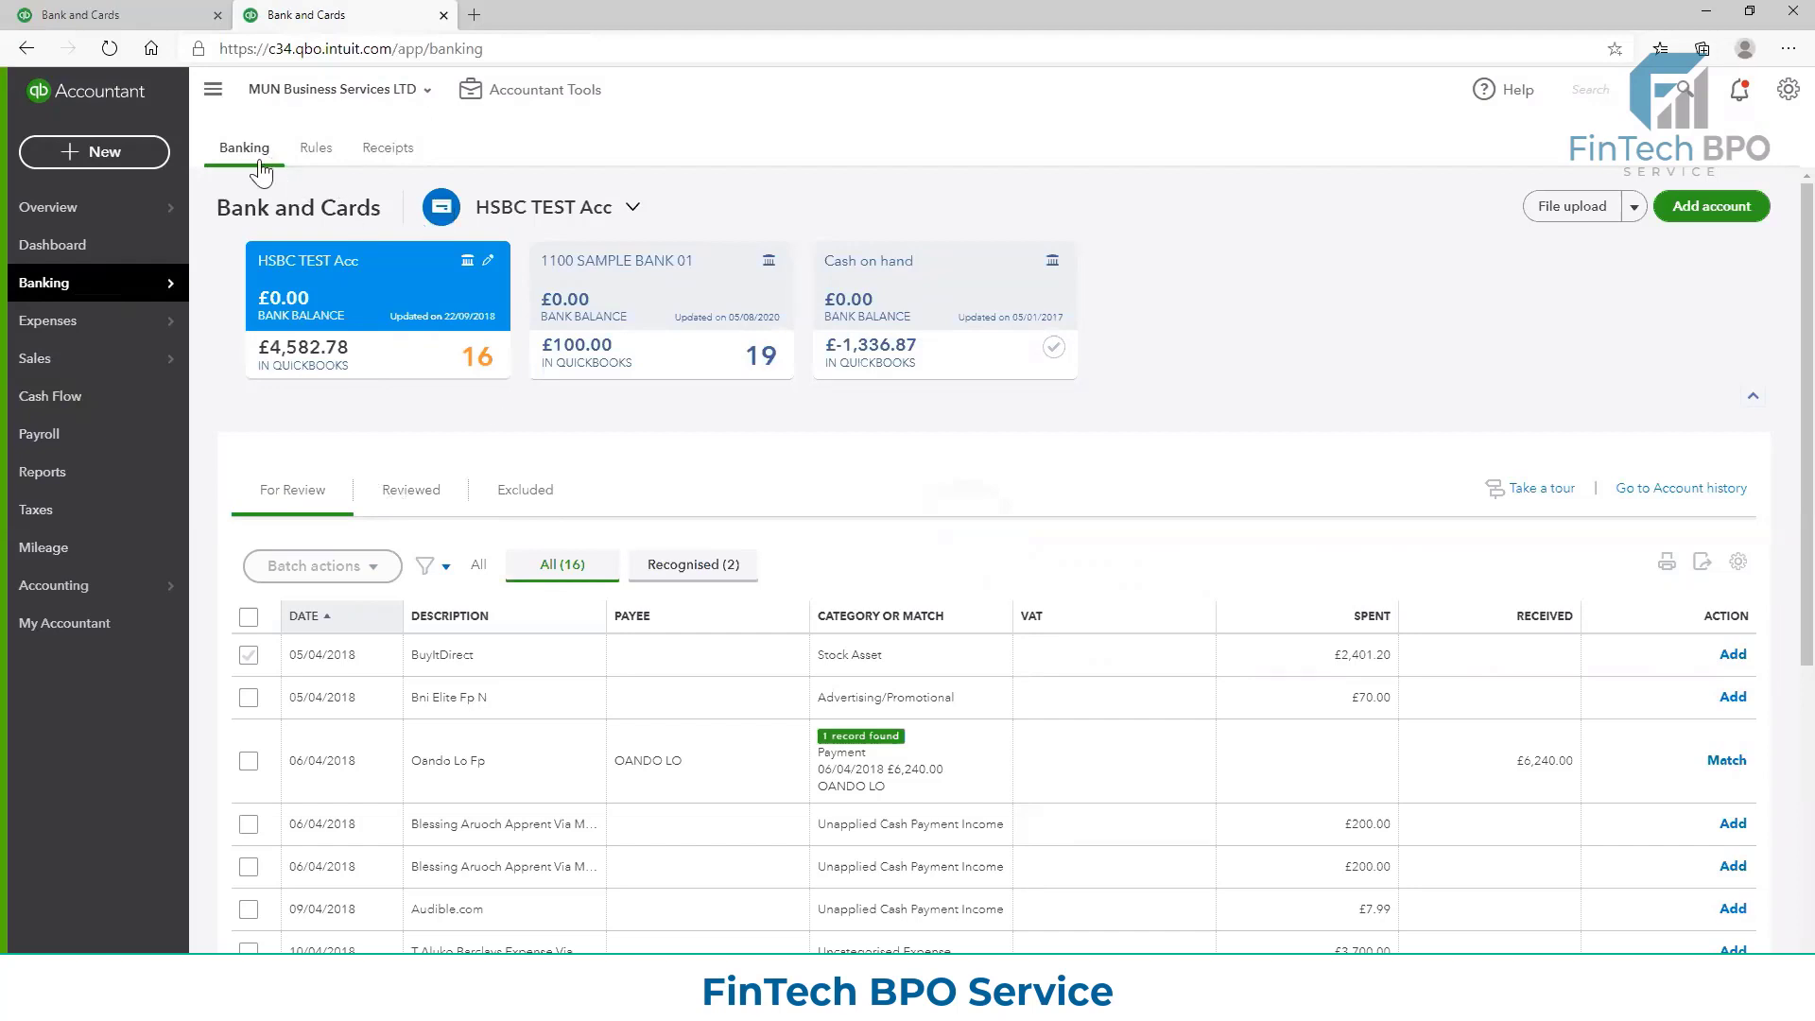
click(313, 151)
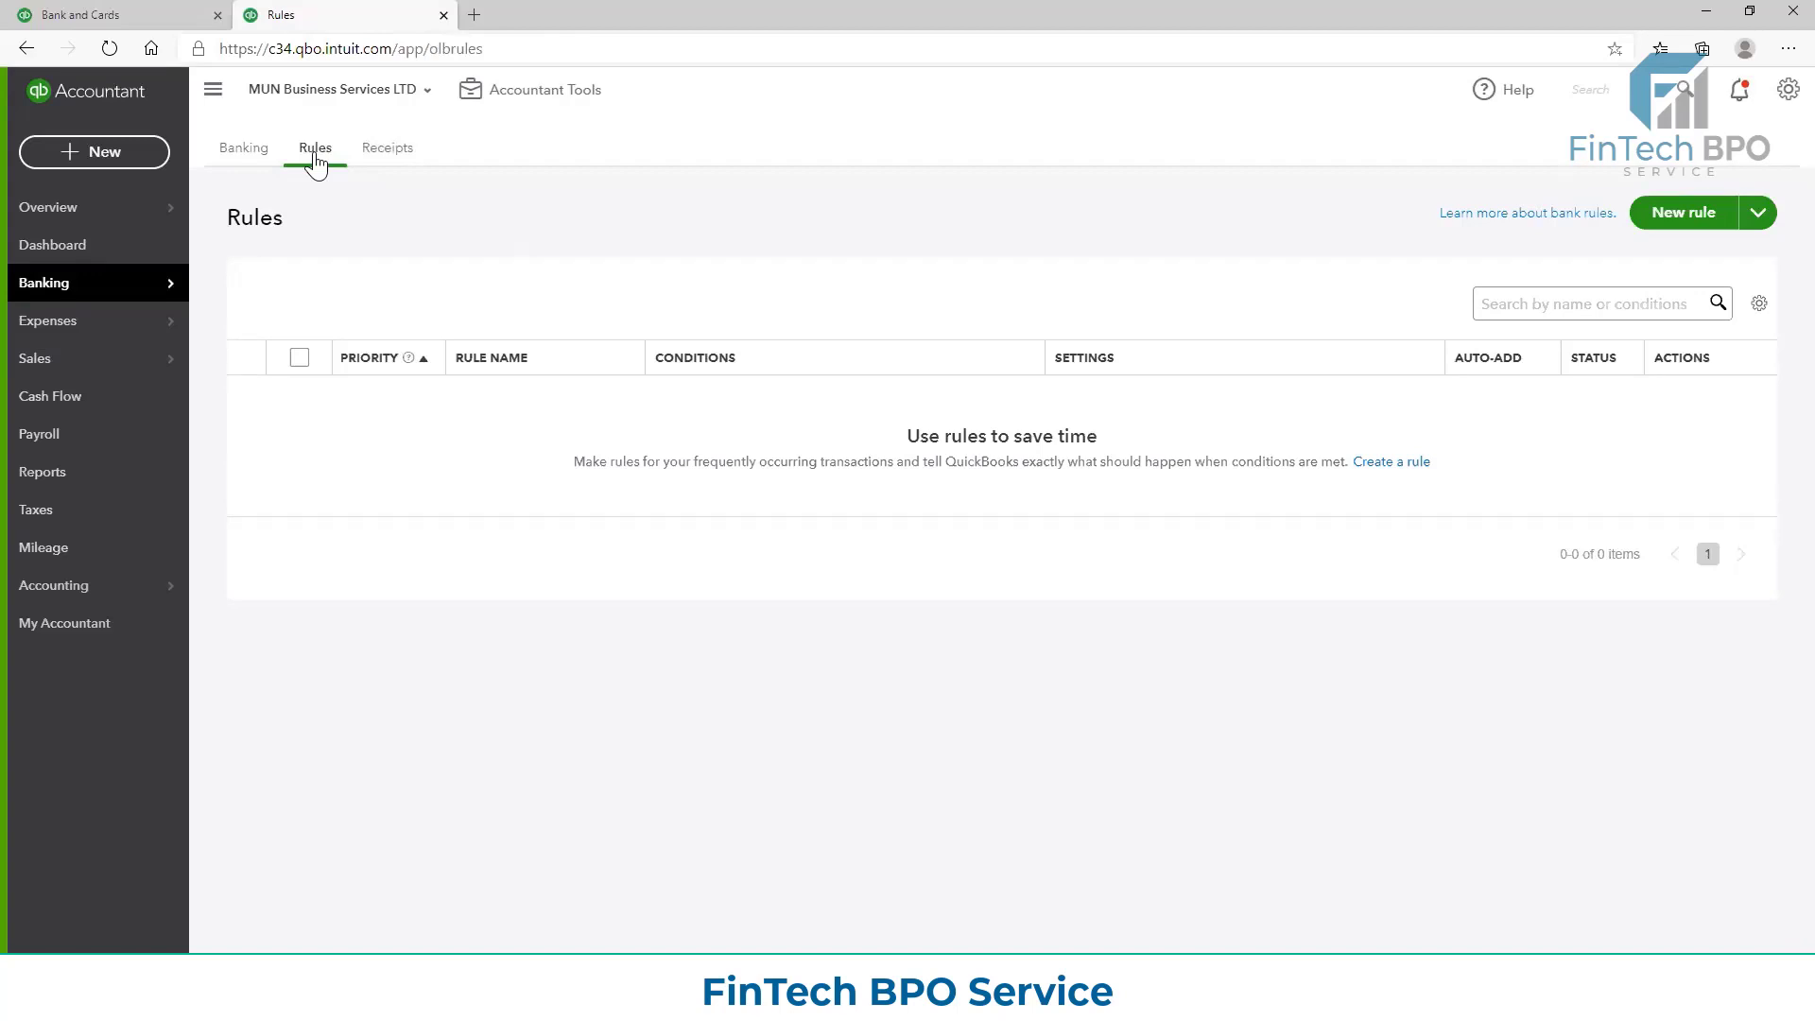
click(386, 157)
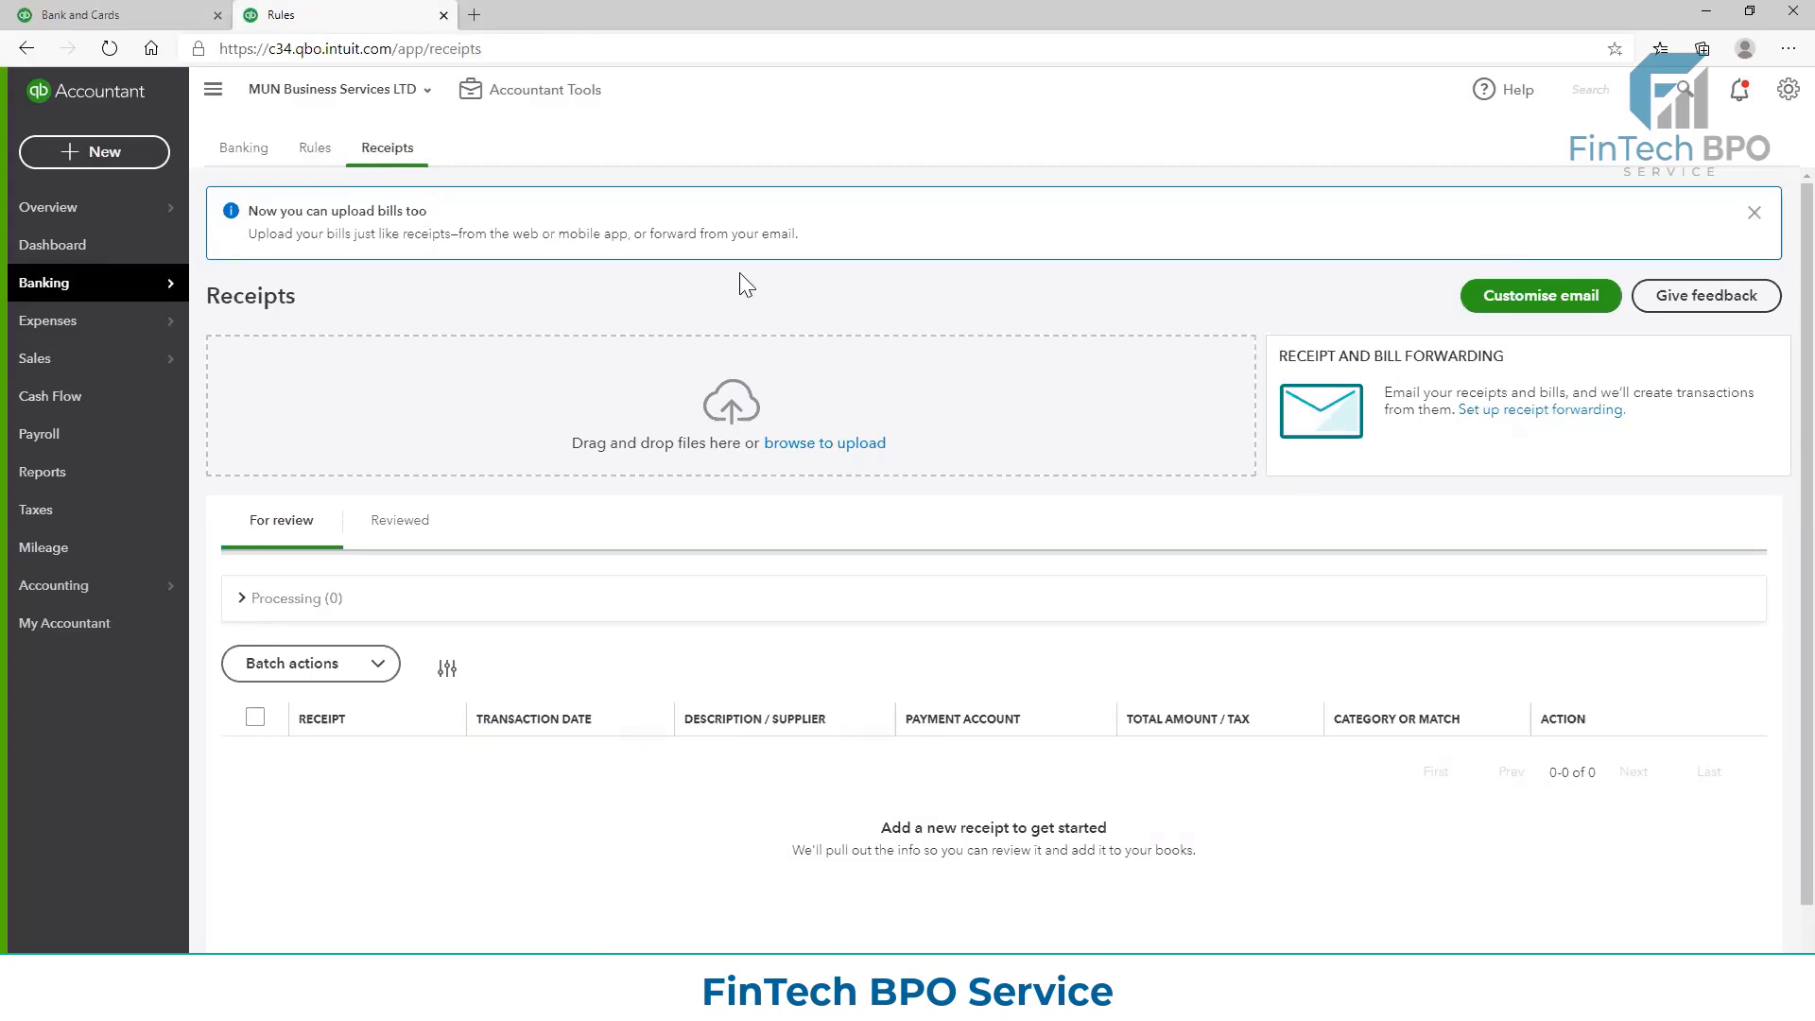
Upload the receipt file INV003334 ALLWASTE from the Dropbox folder ALM STUDIOS LTD > SUPPLIER_UC > ALLWASTE > 2020
click(782, 451)
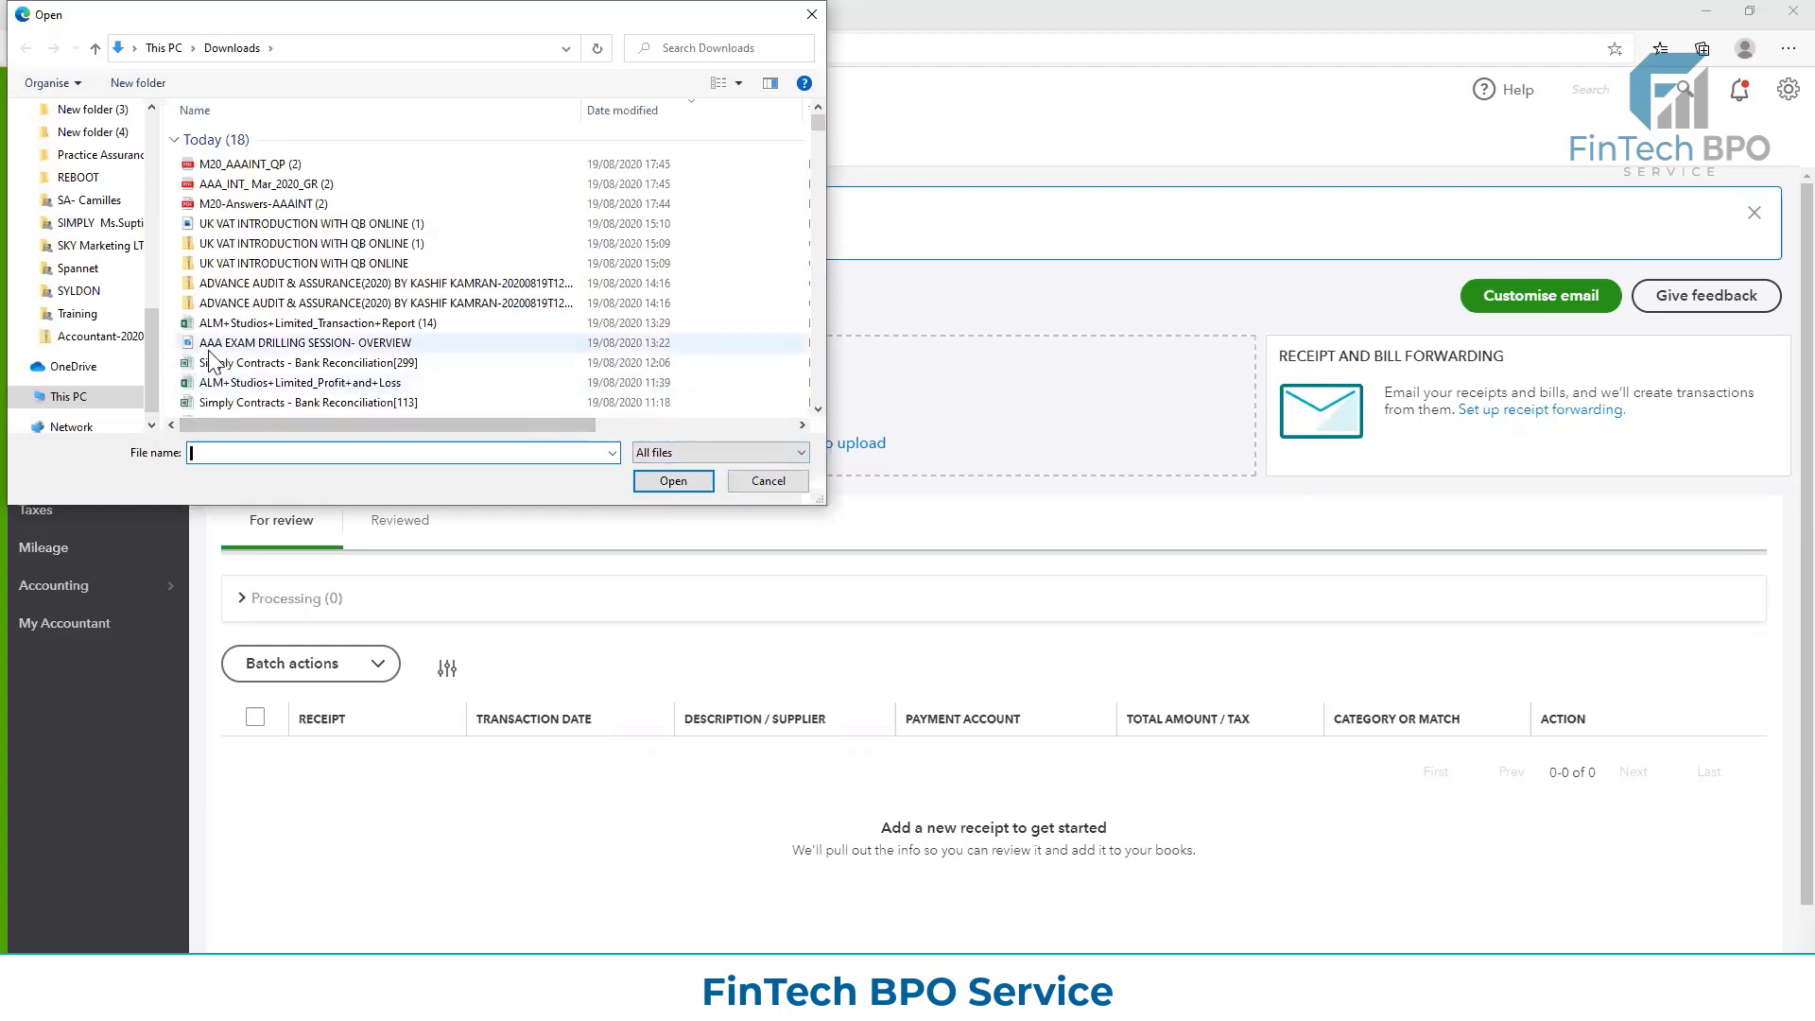
drag(147, 329, 155, 285)
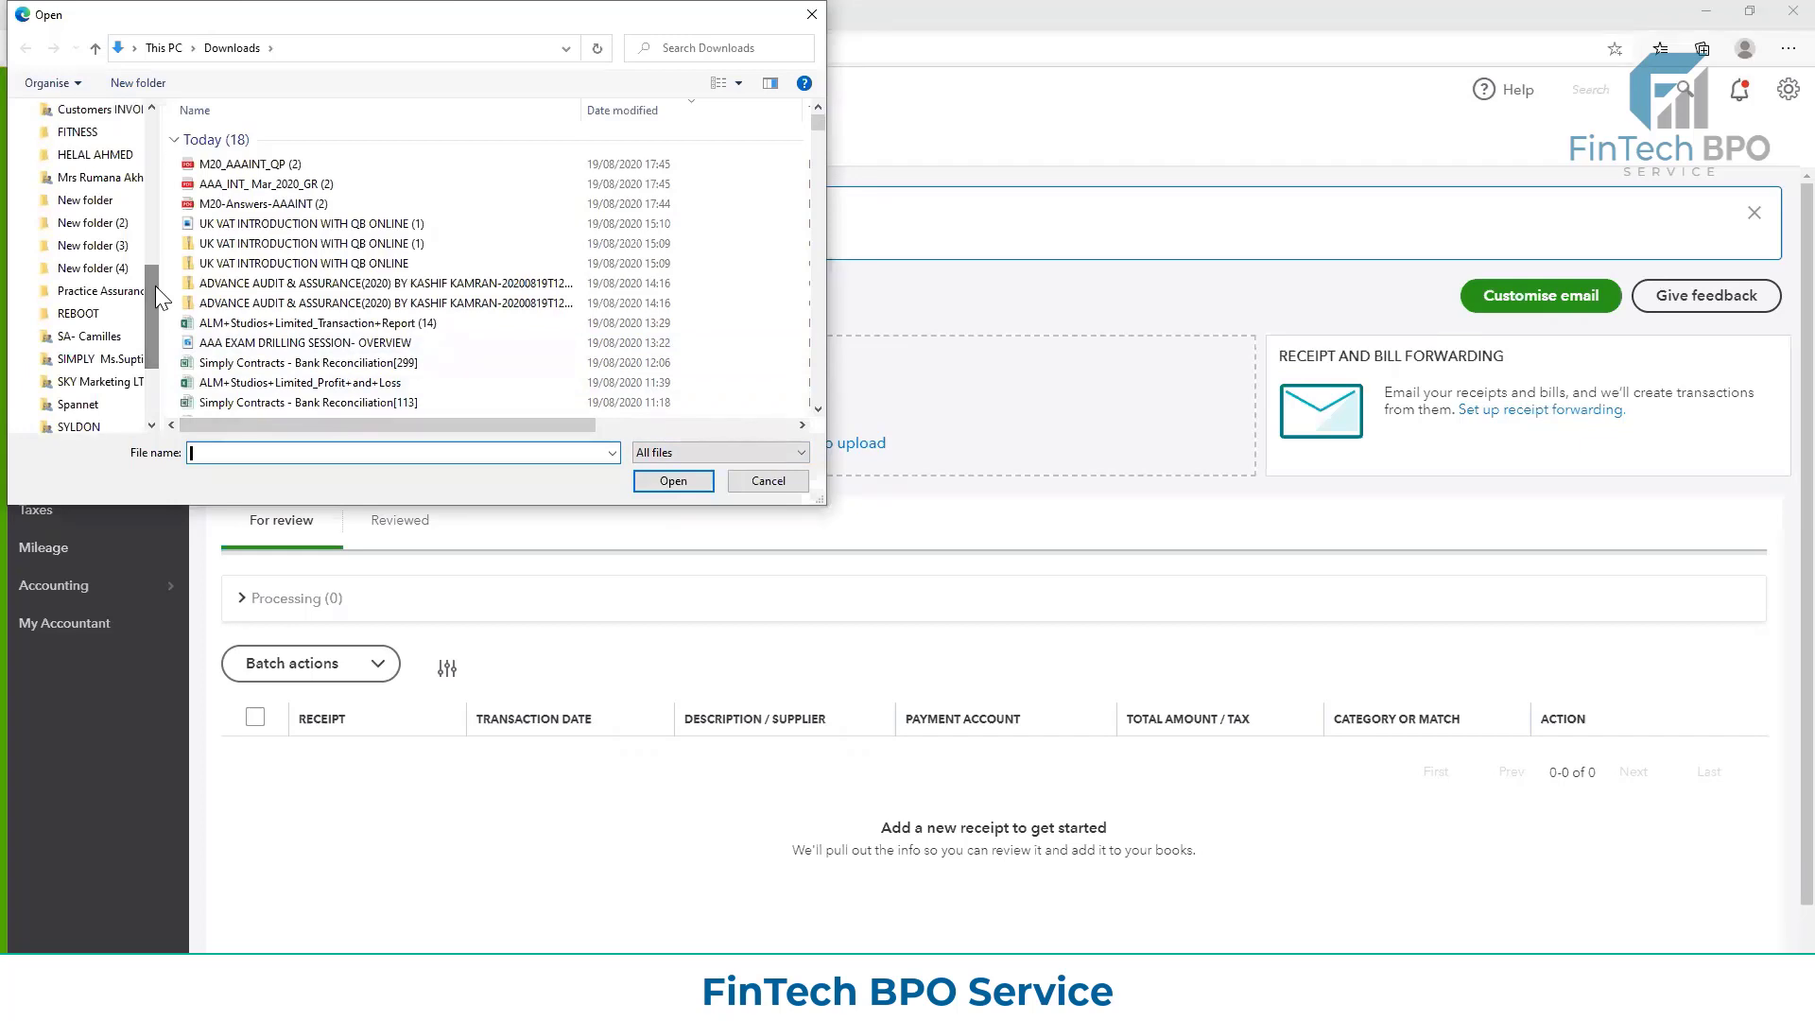
drag(151, 287, 153, 279)
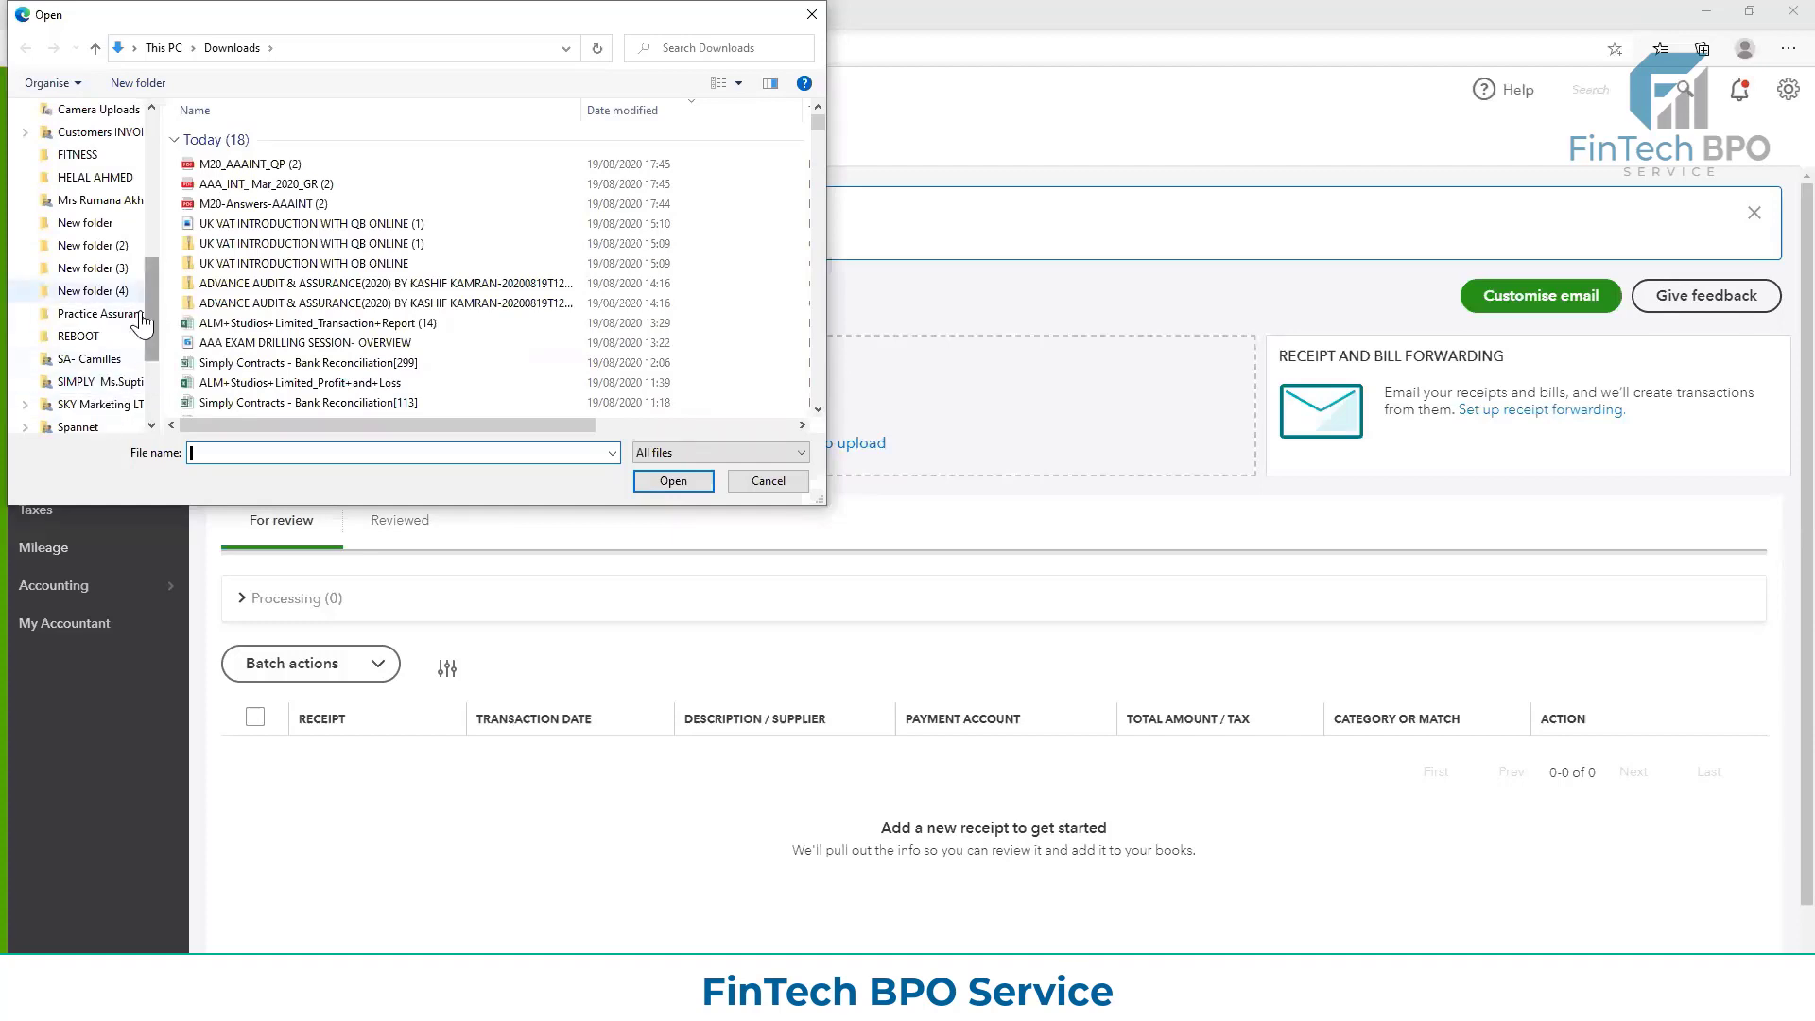
drag(151, 298, 148, 233)
click(130, 182)
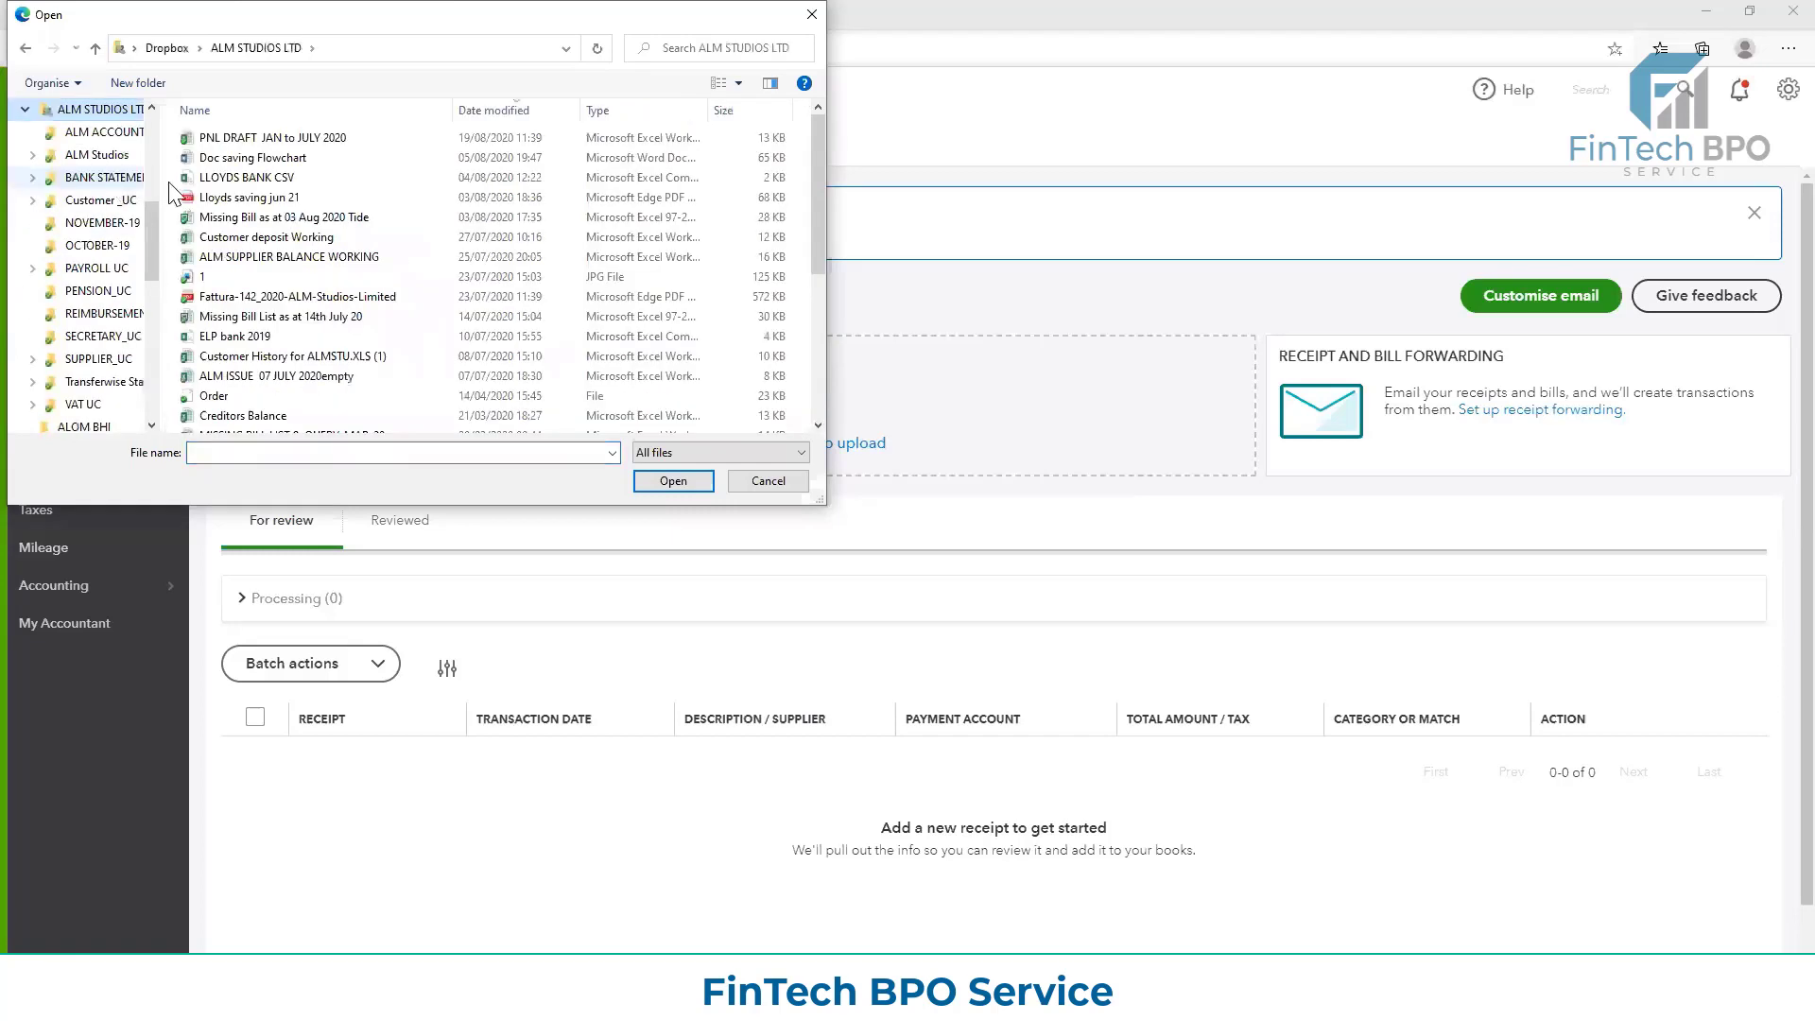
scroll(351, 354, down, 5)
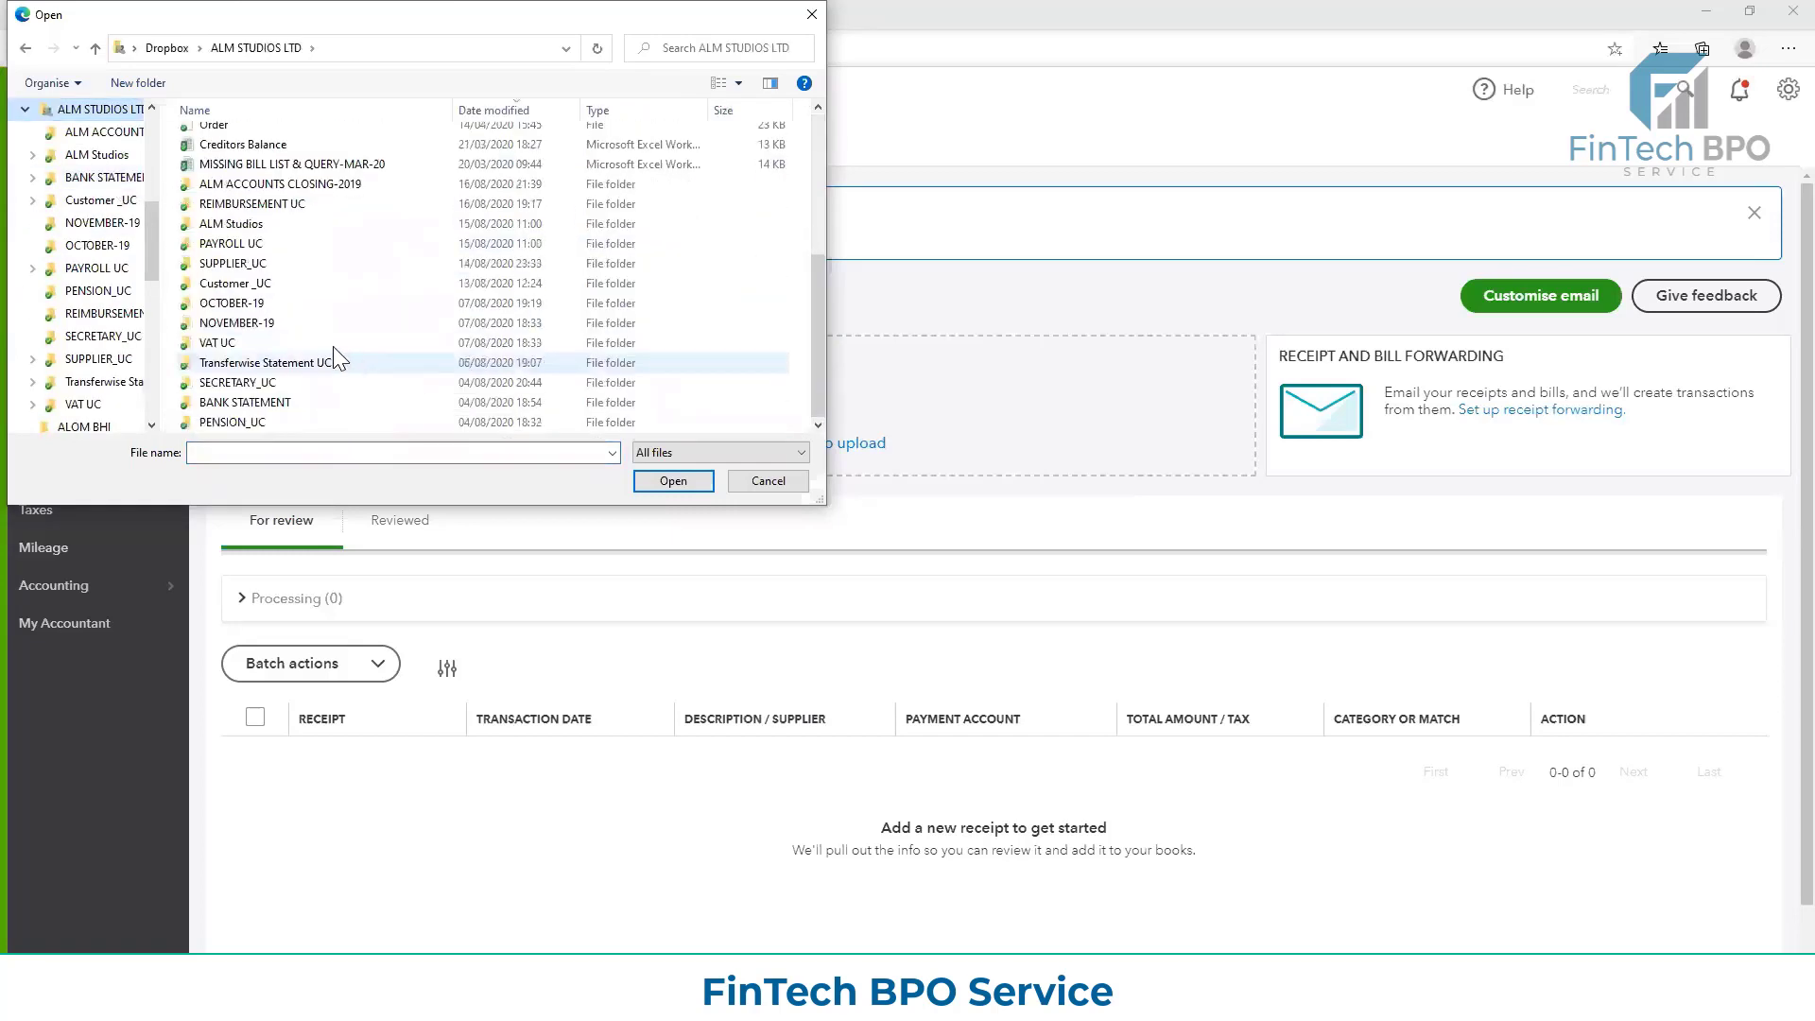
double_click(232, 264)
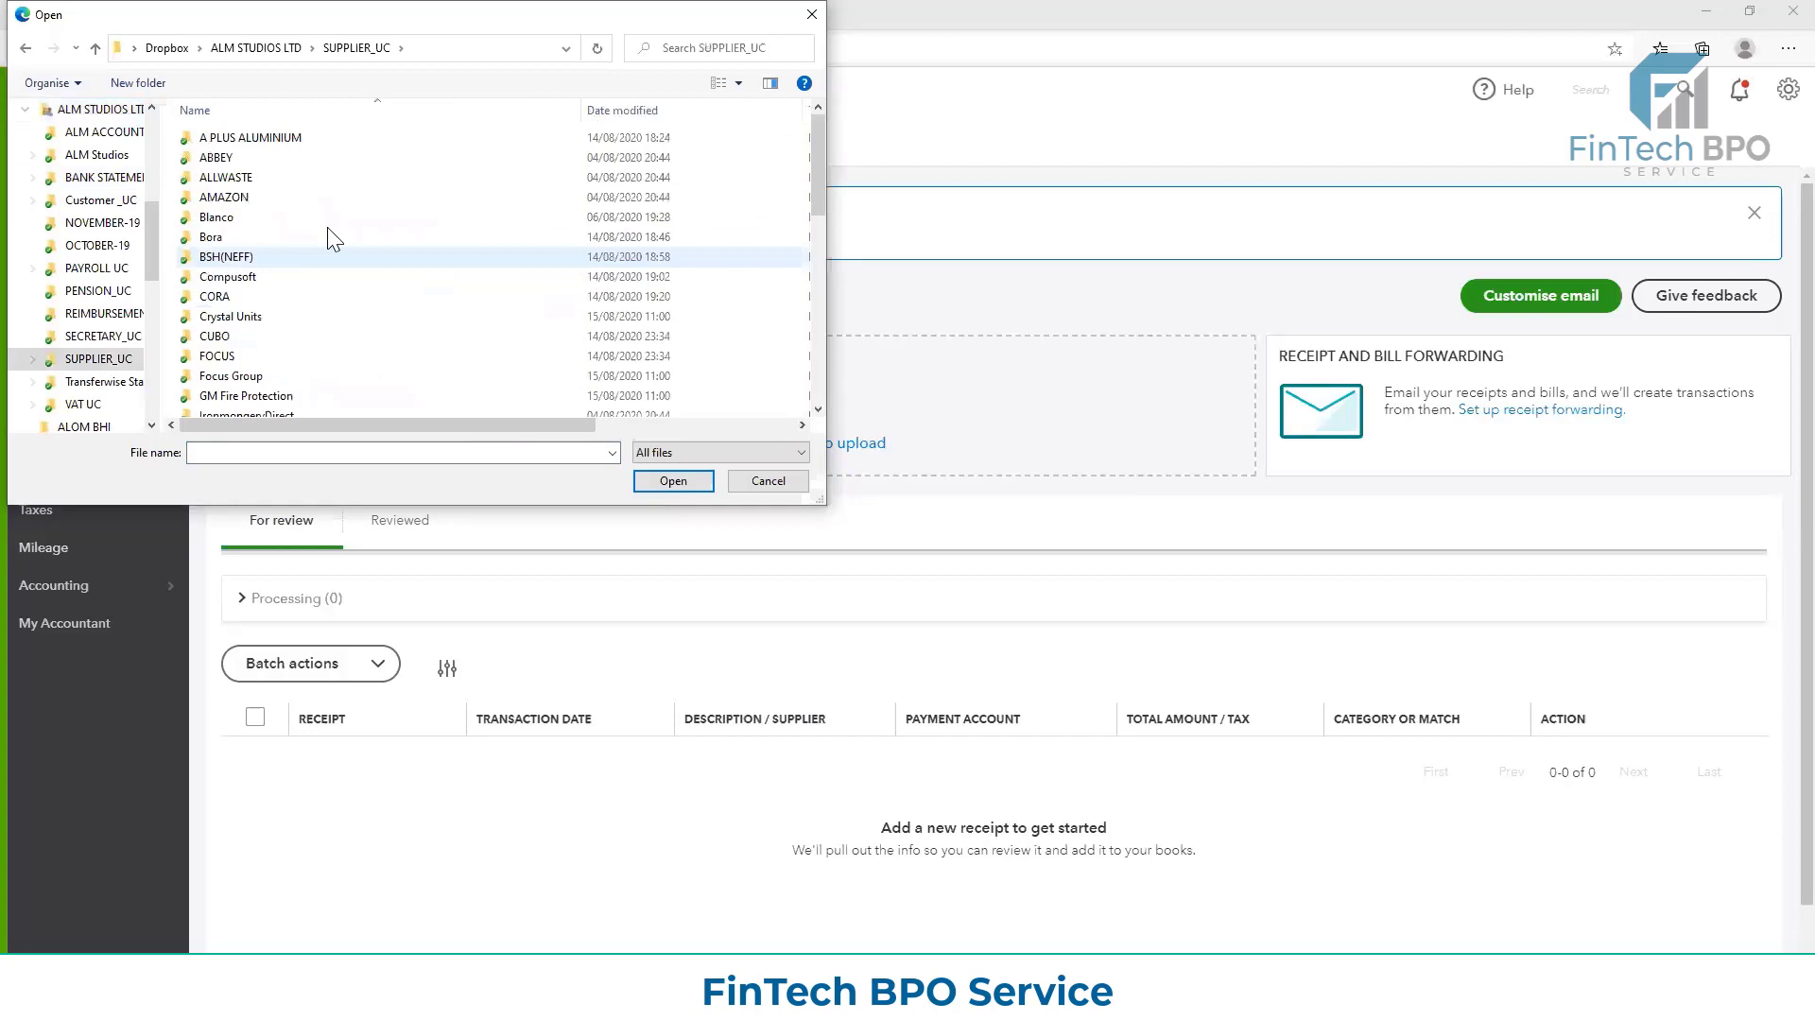
double_click(312, 177)
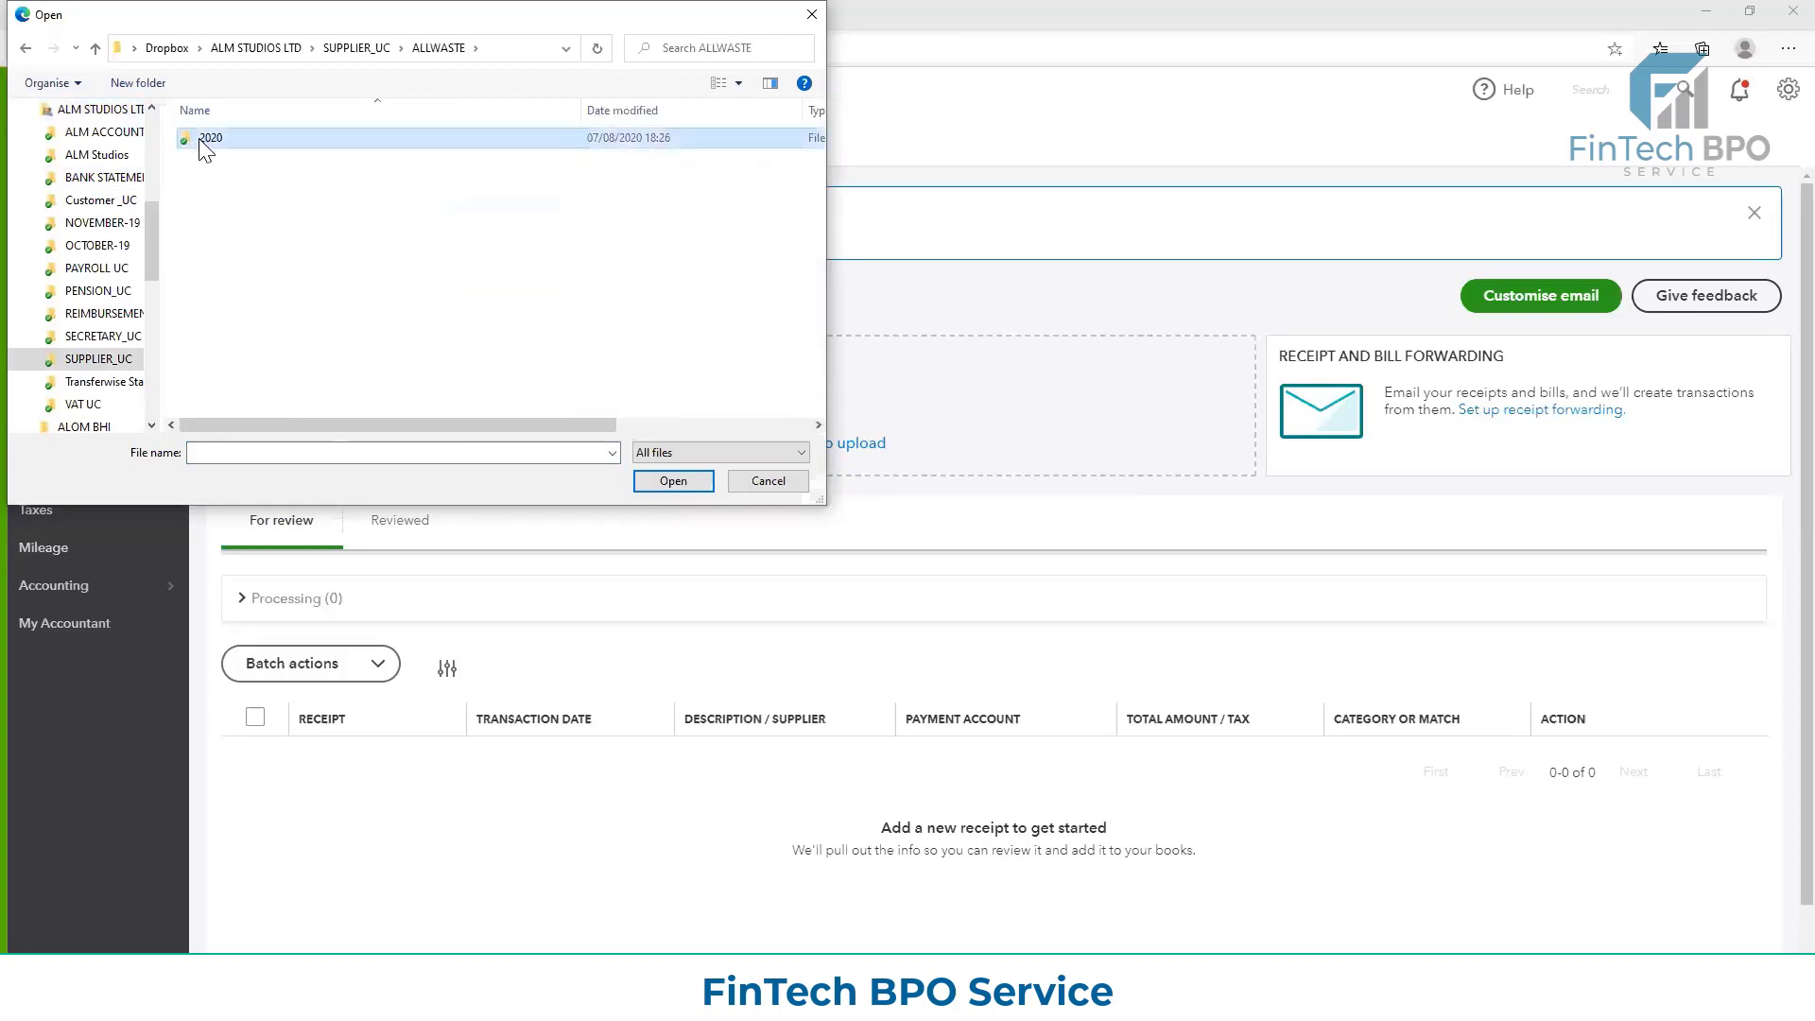
double_click(206, 142)
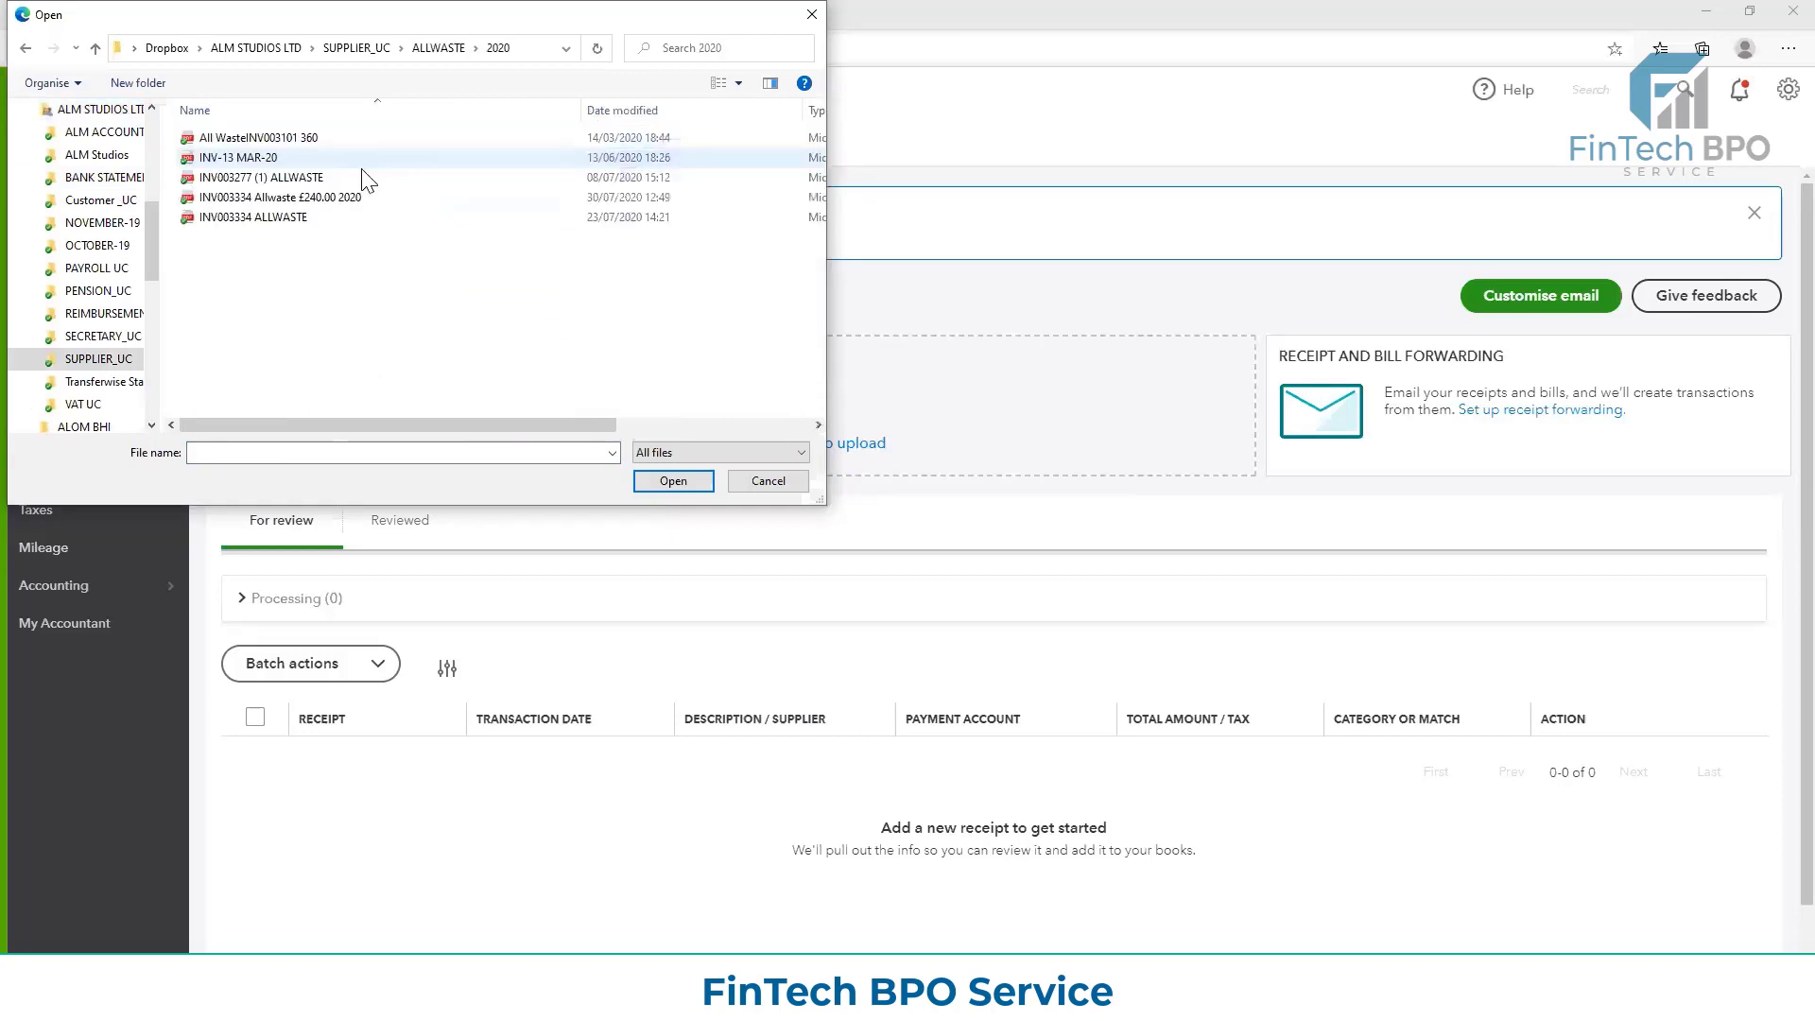
double_click(278, 216)
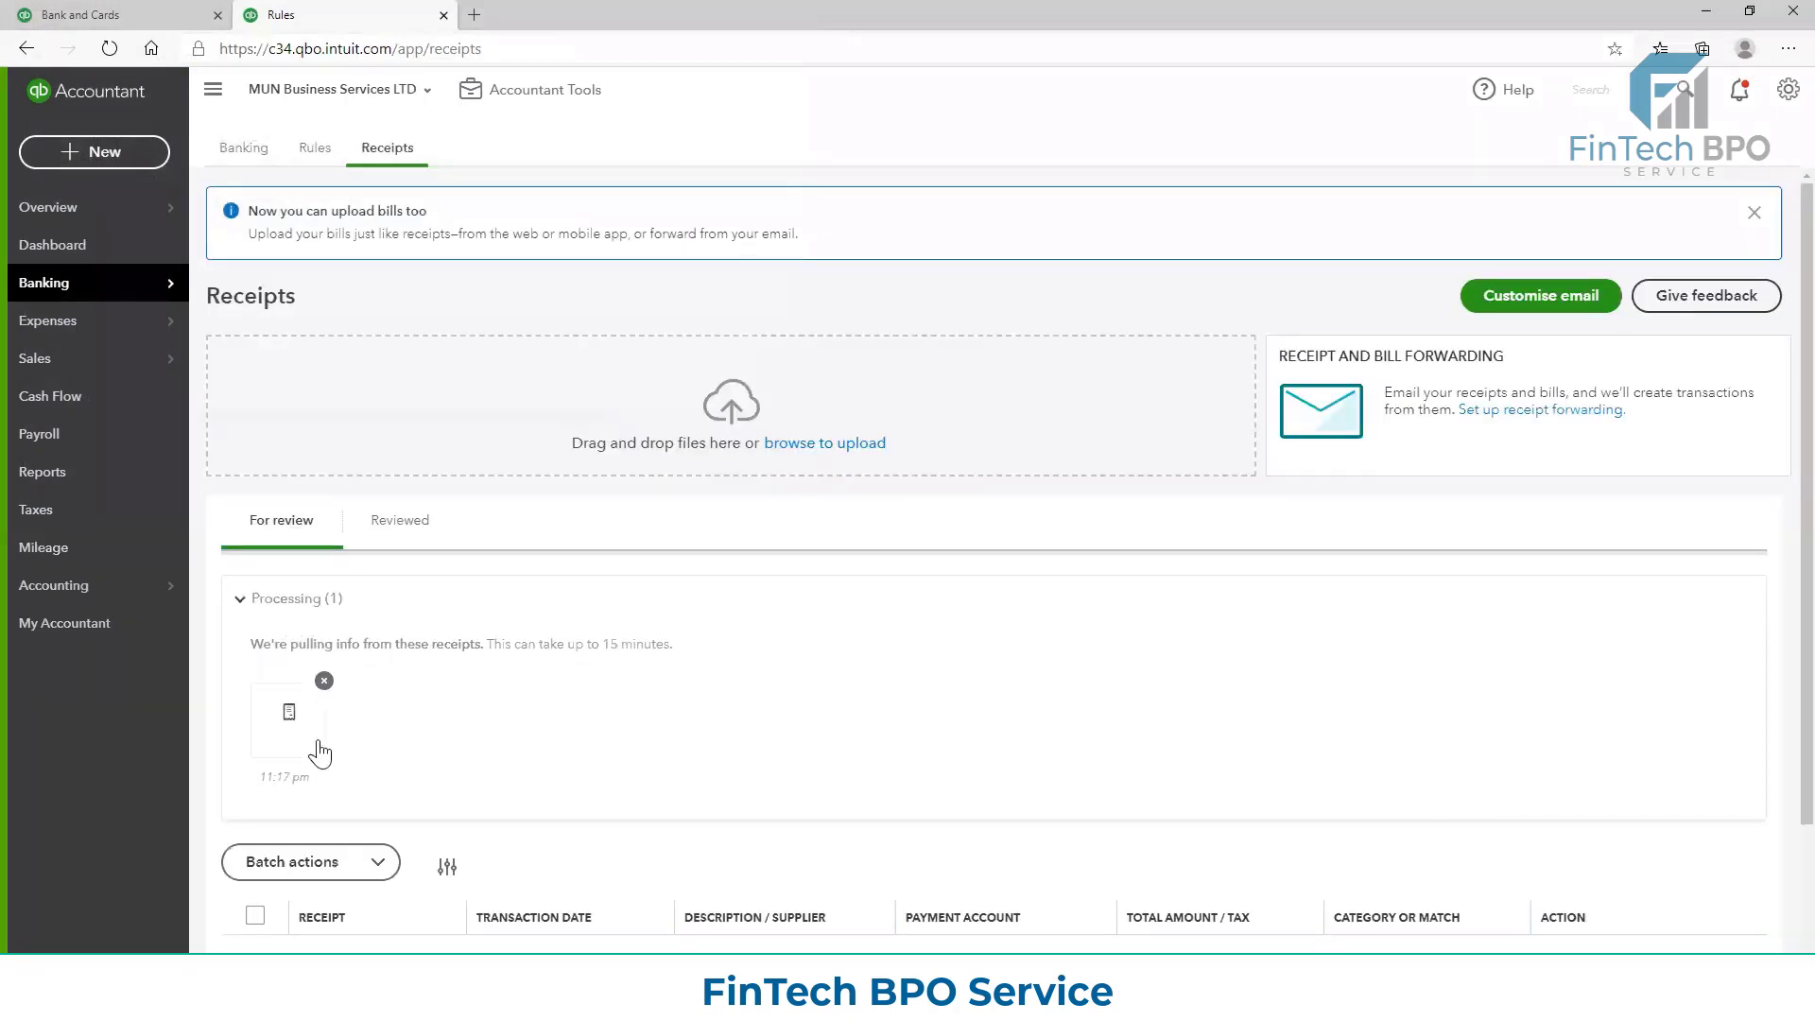
scroll(402, 728, down, 2)
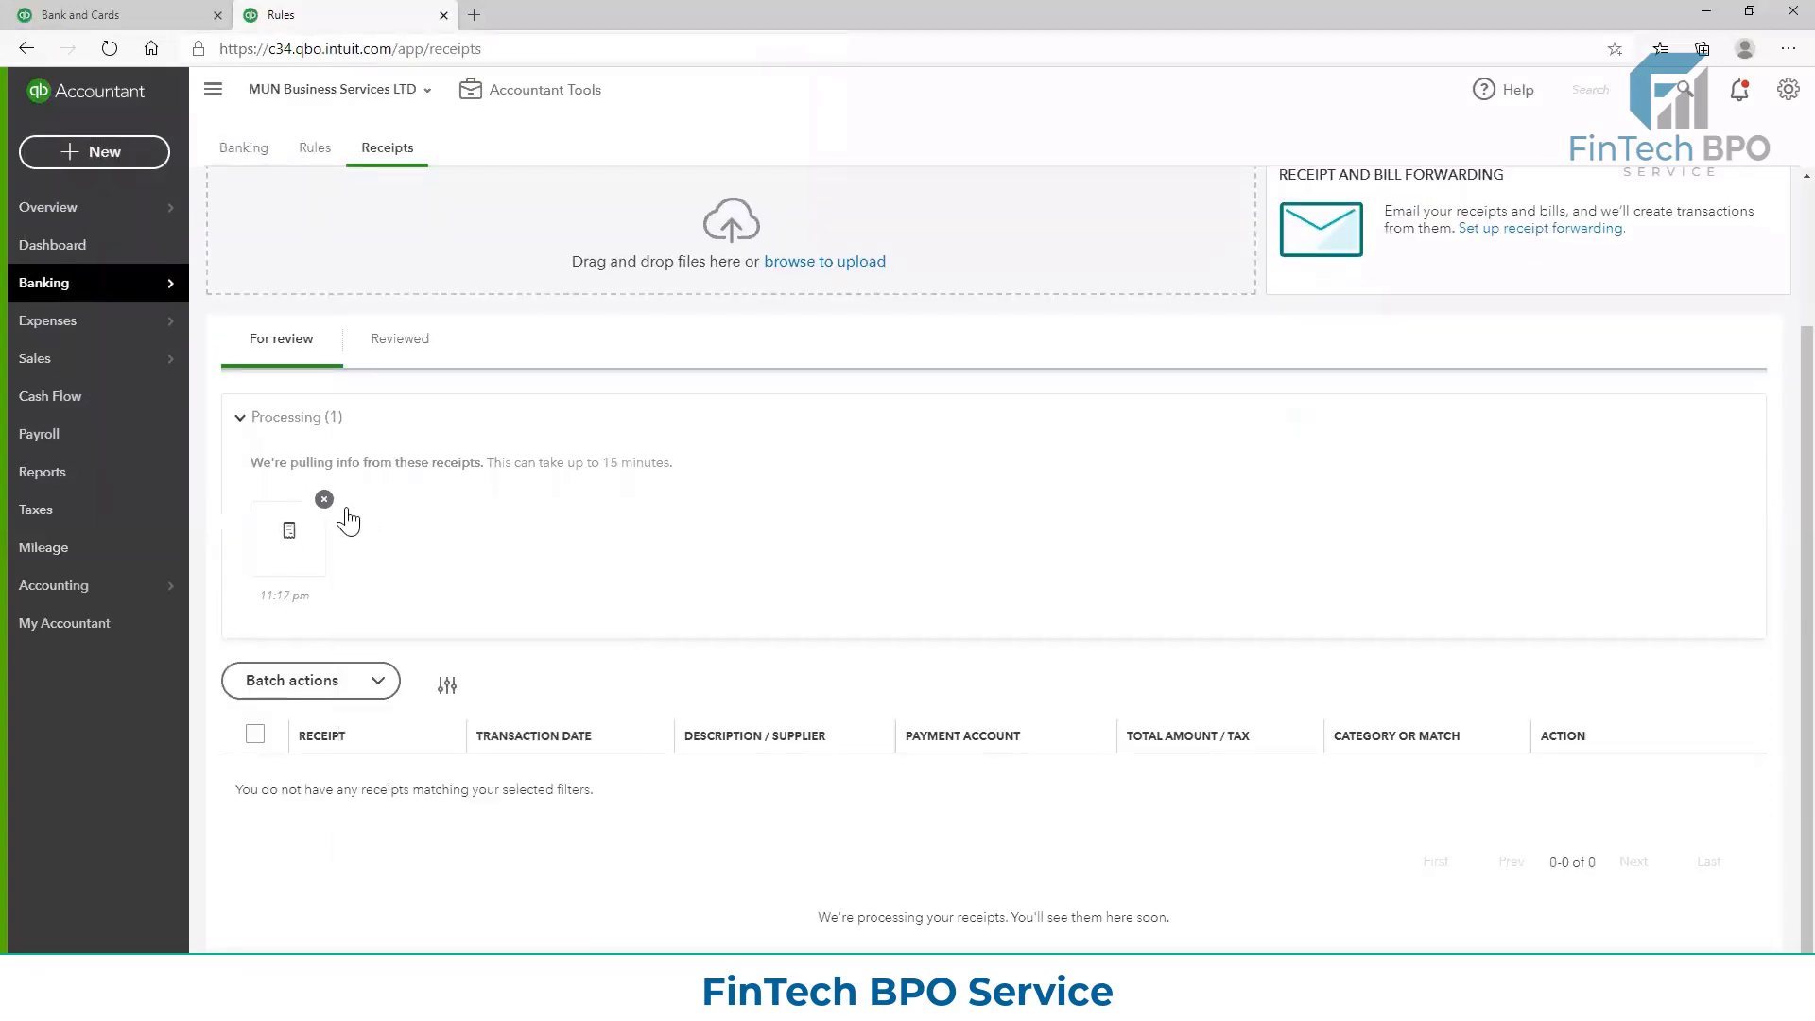
scroll(1533, 322, up, 2)
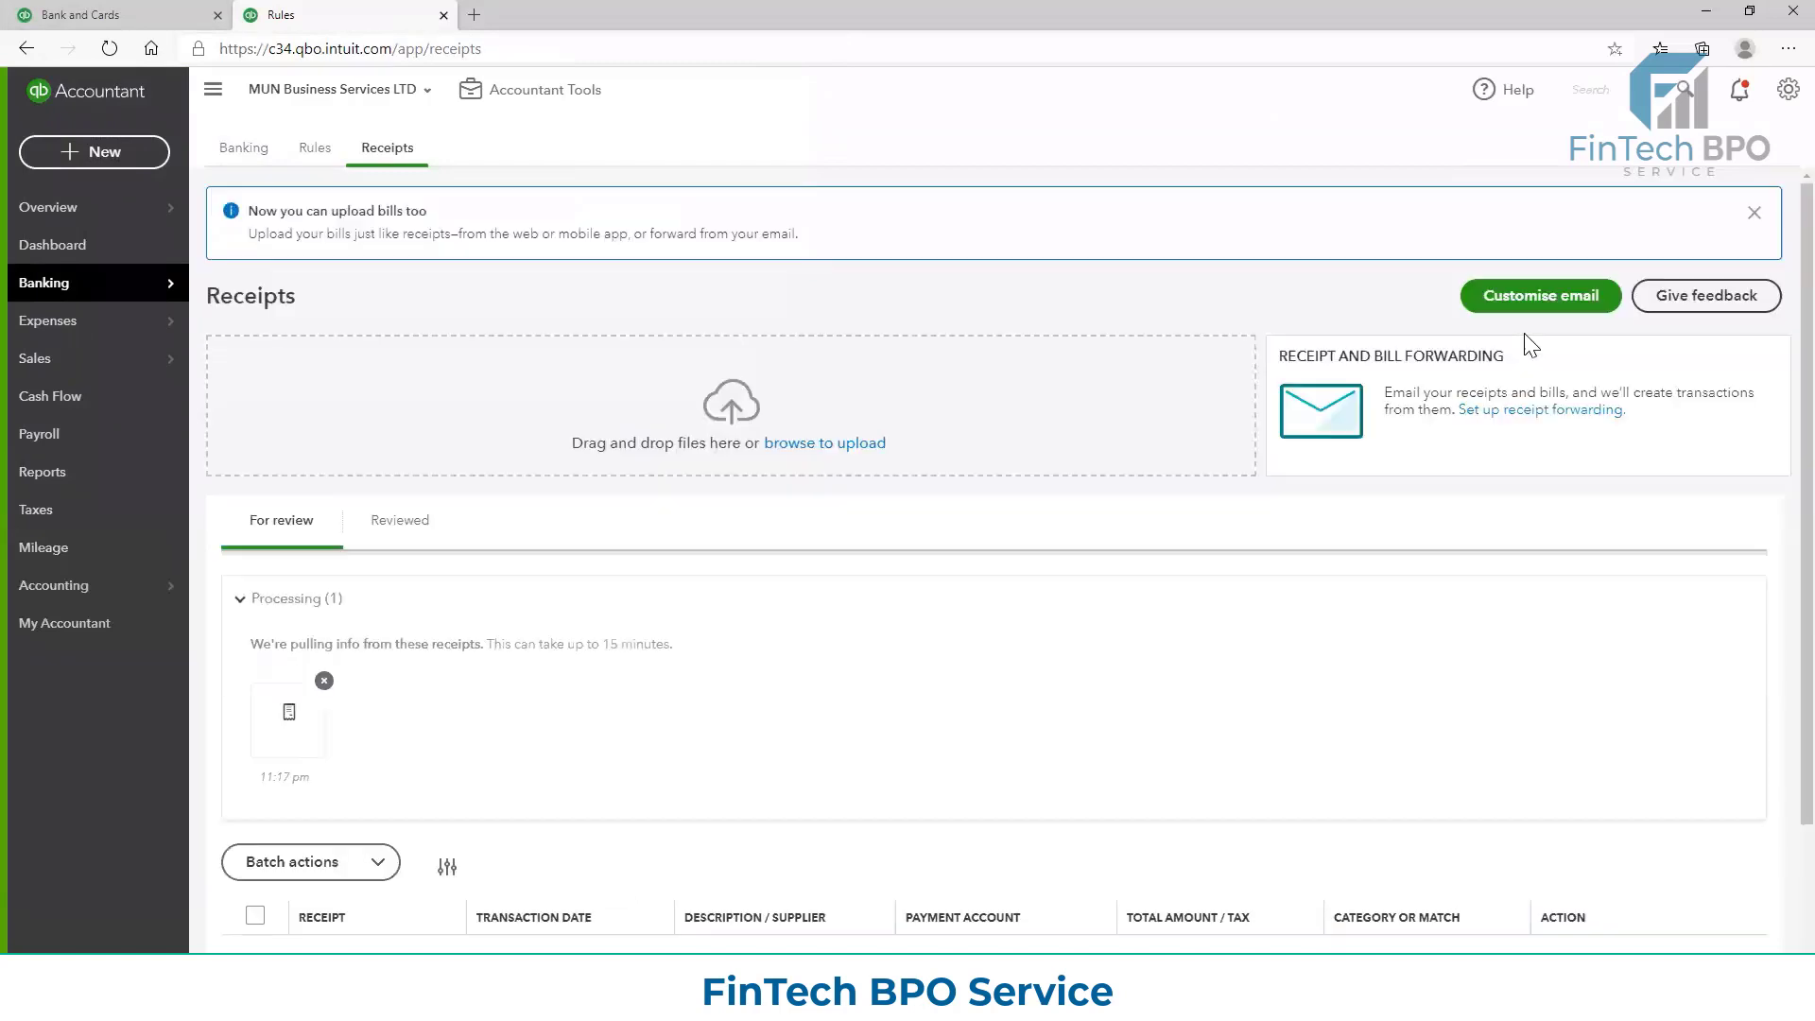
Try to register a one-word custom e-mail address on qbodocs.com for receipt forwarding
click(1534, 301)
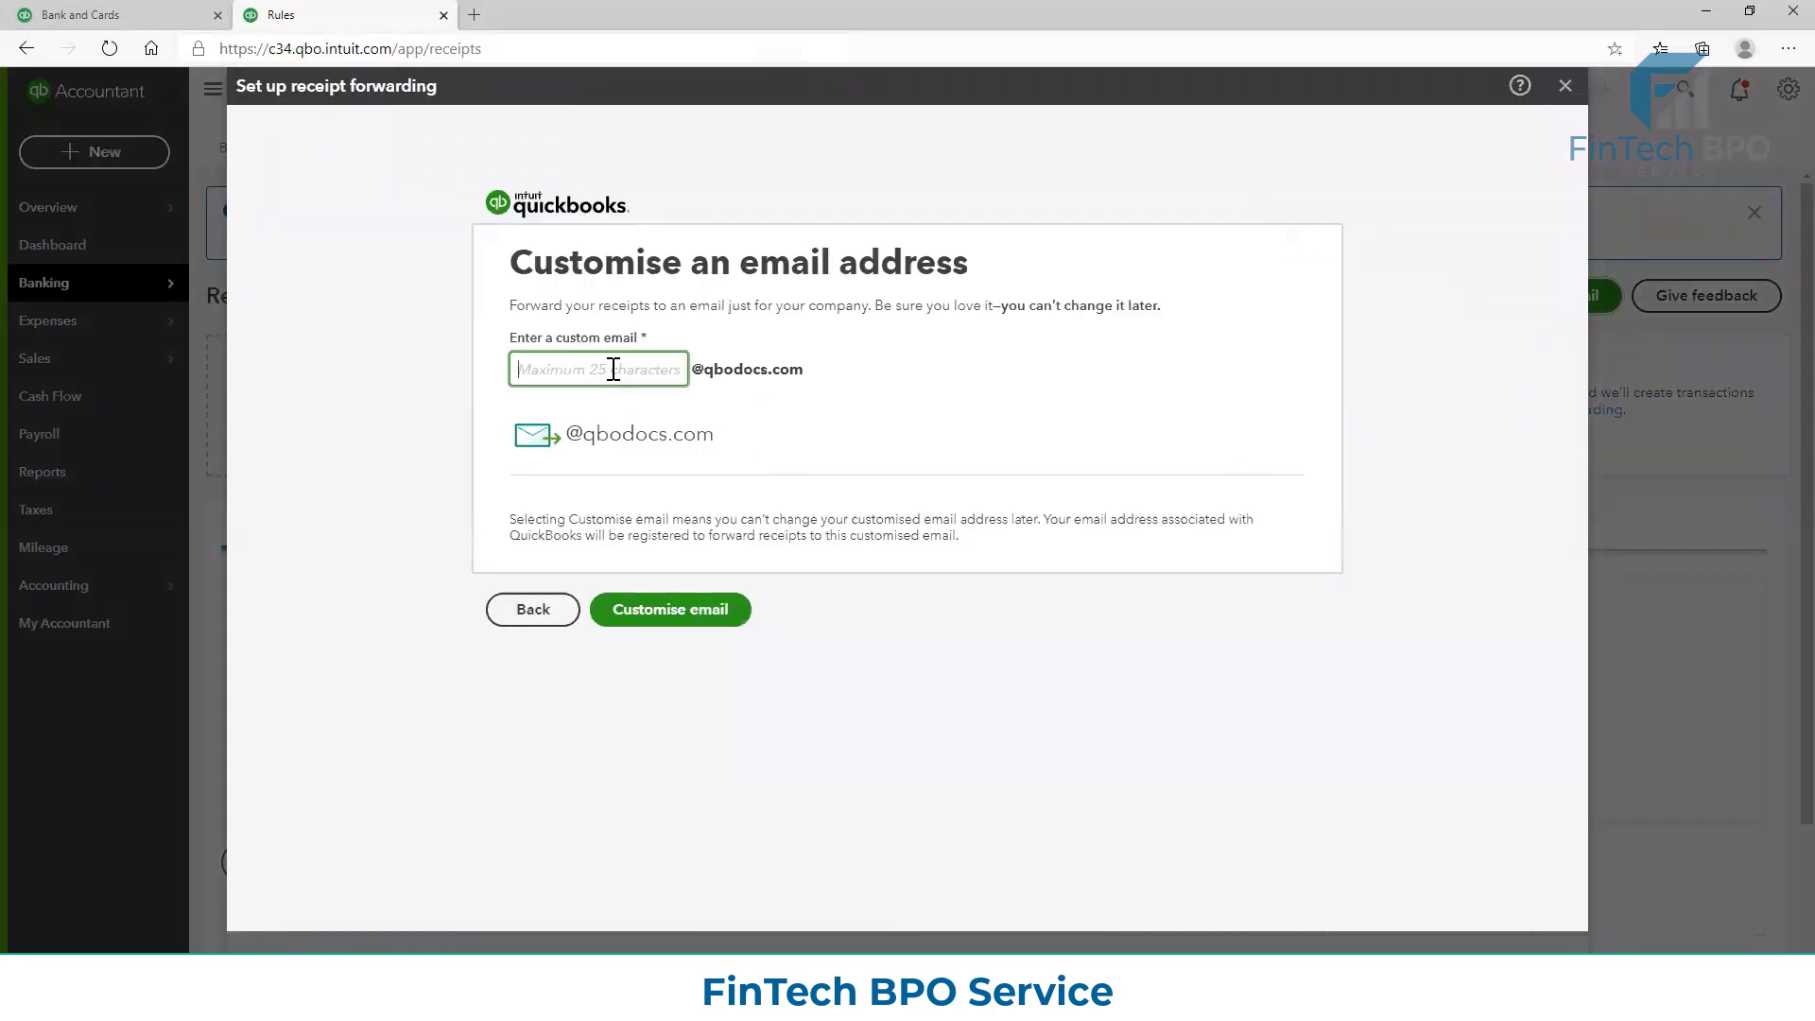
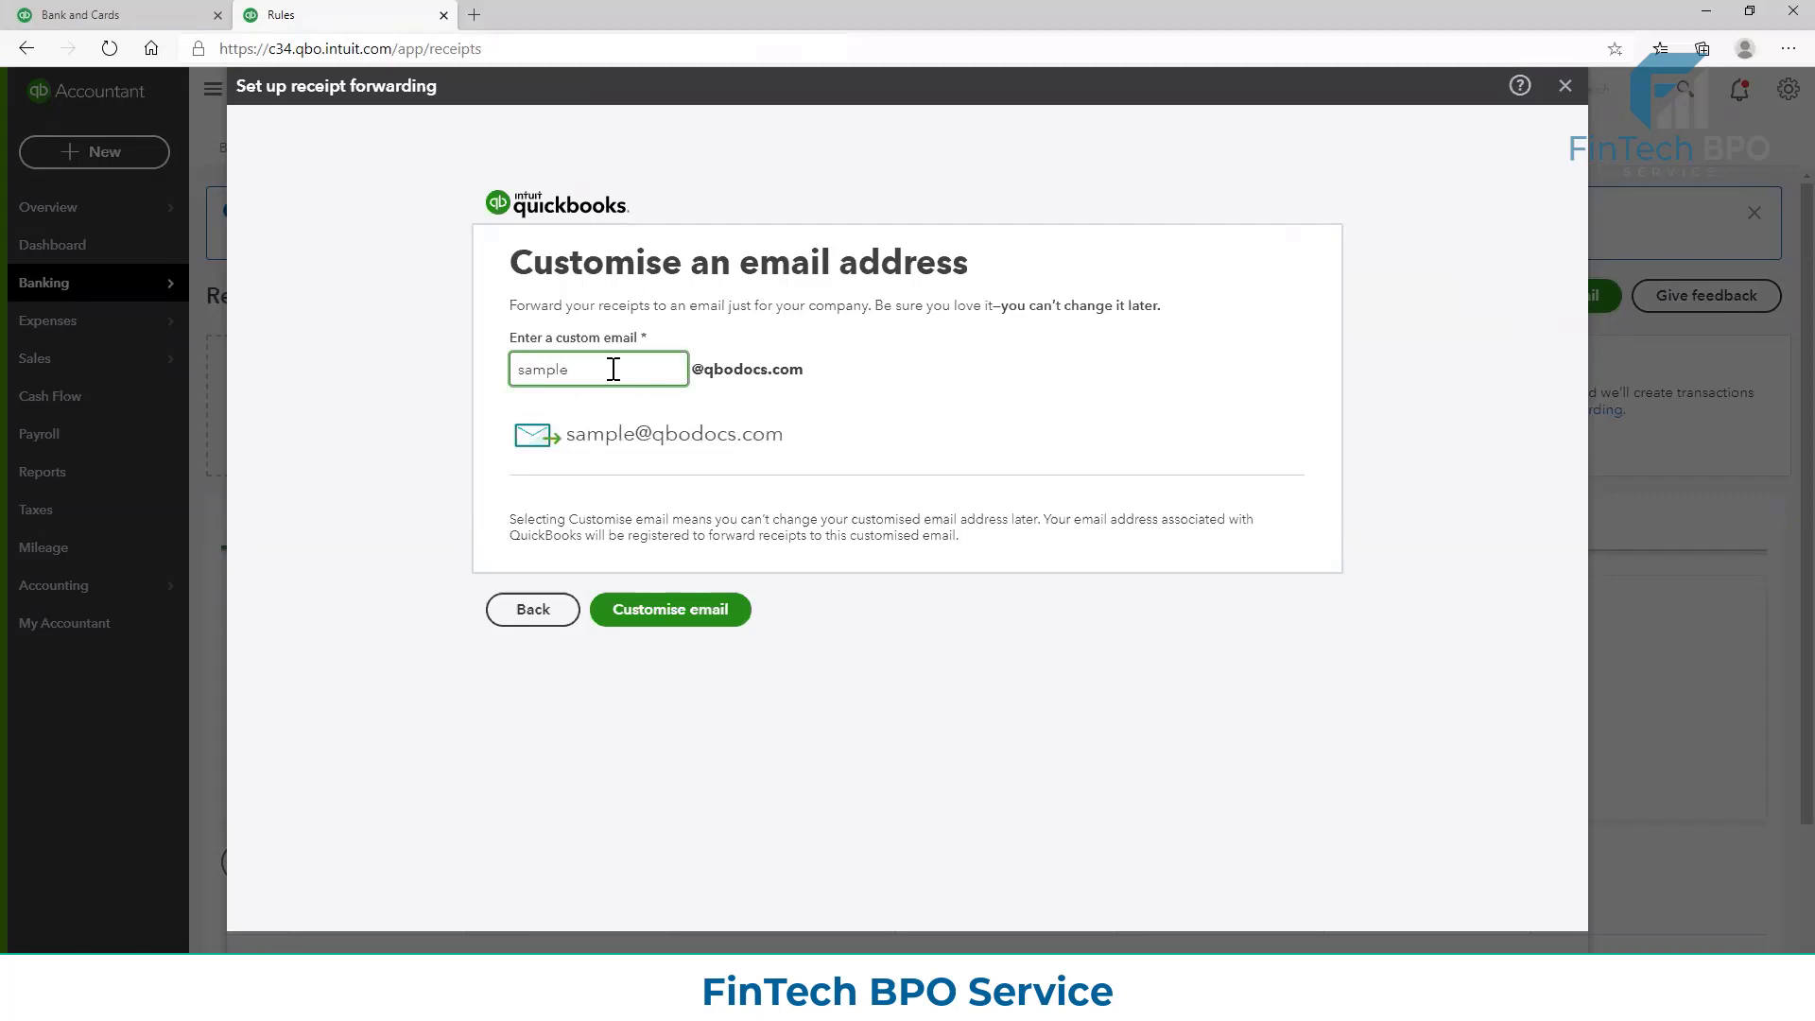
click(707, 626)
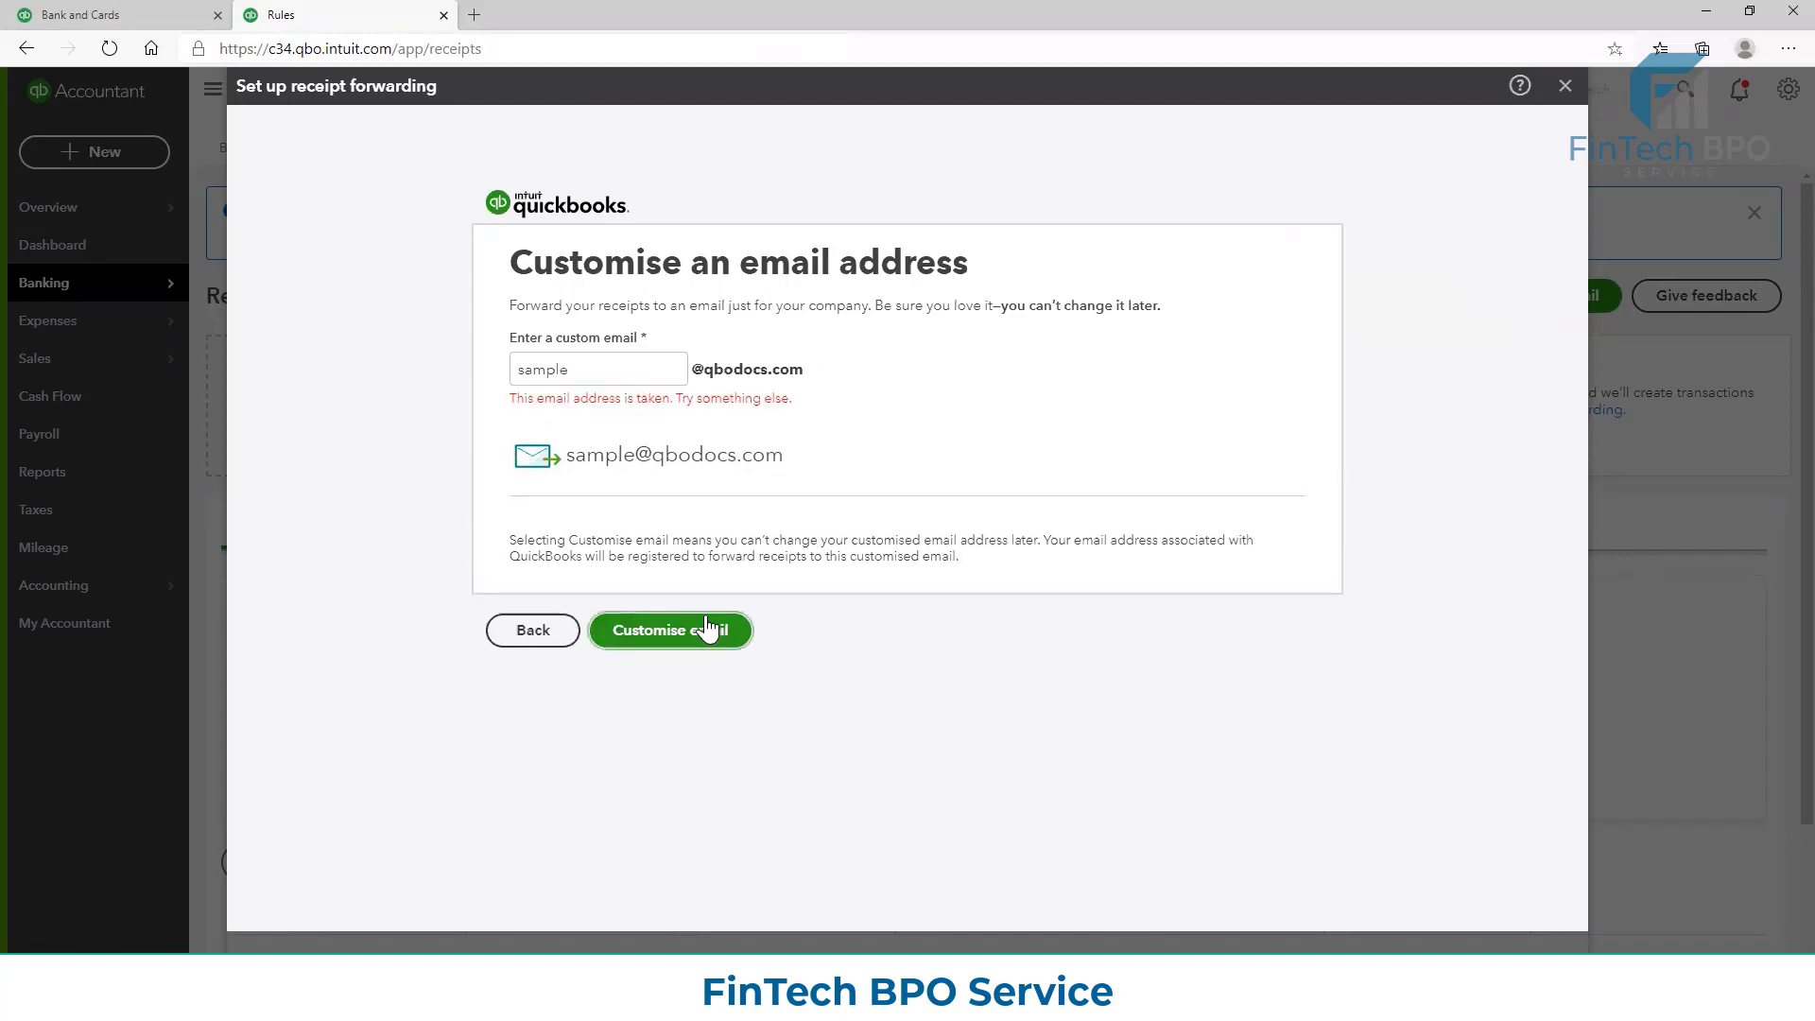
click(618, 364)
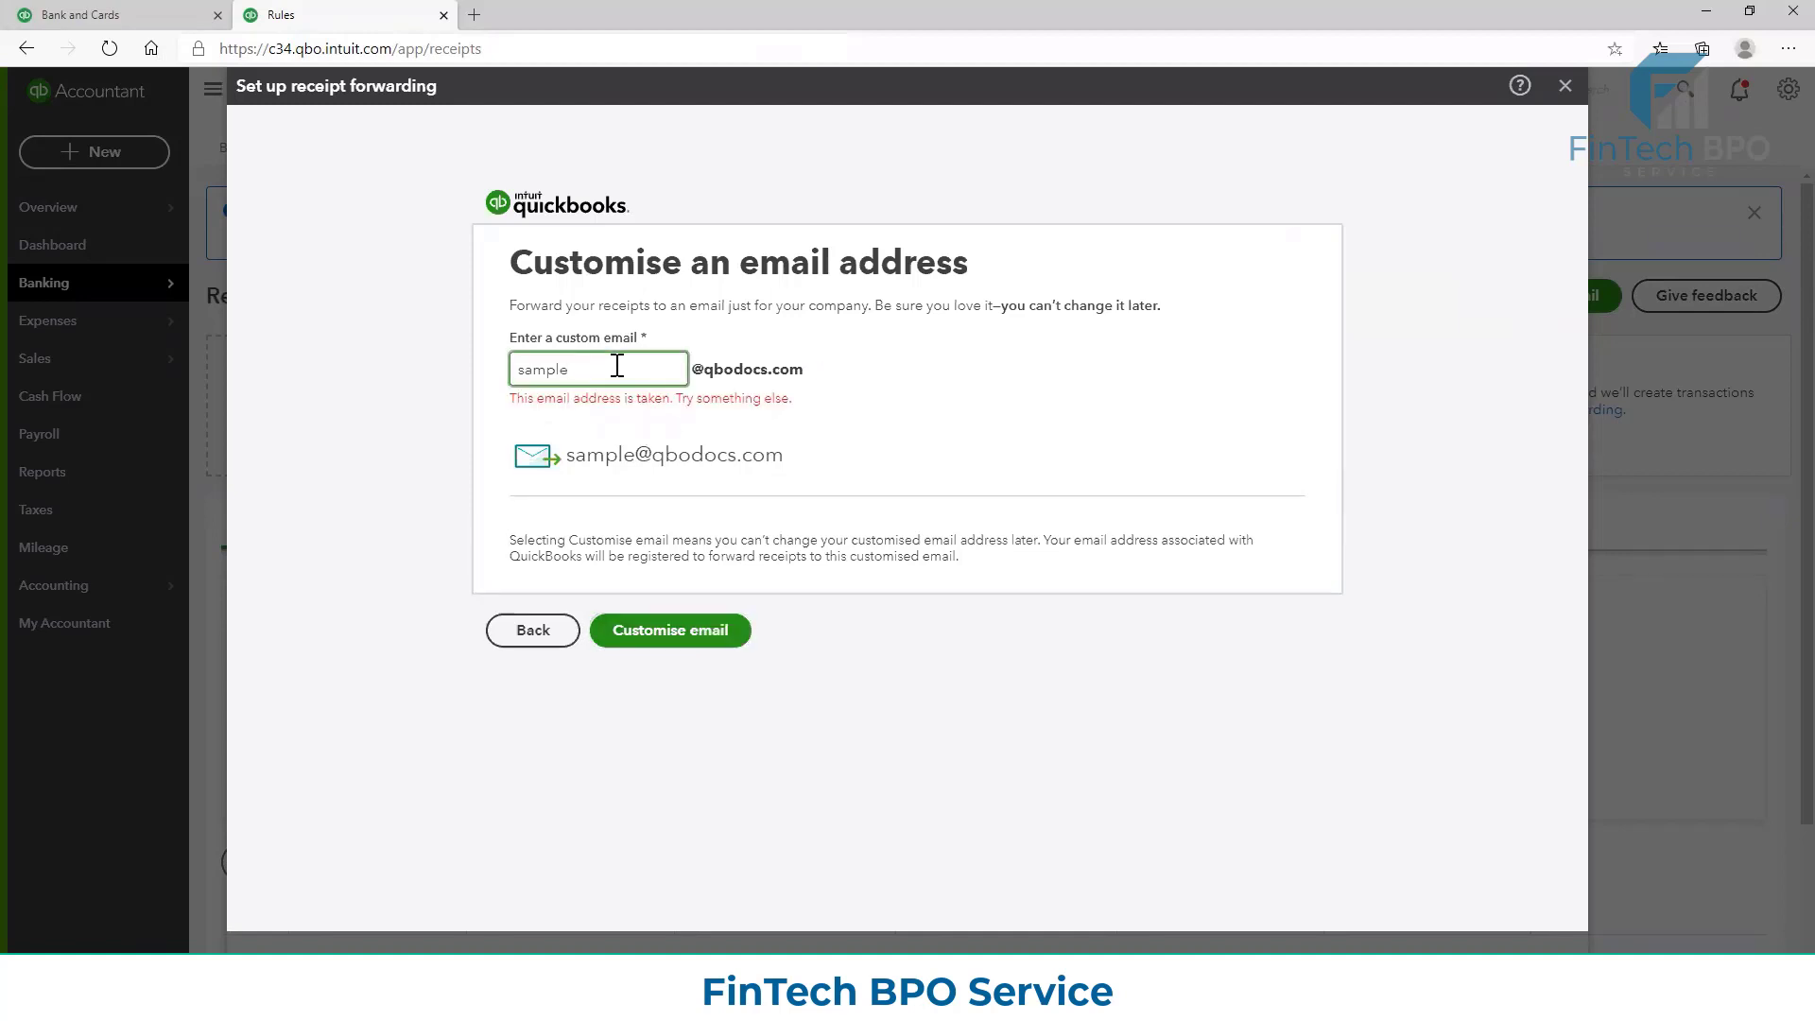
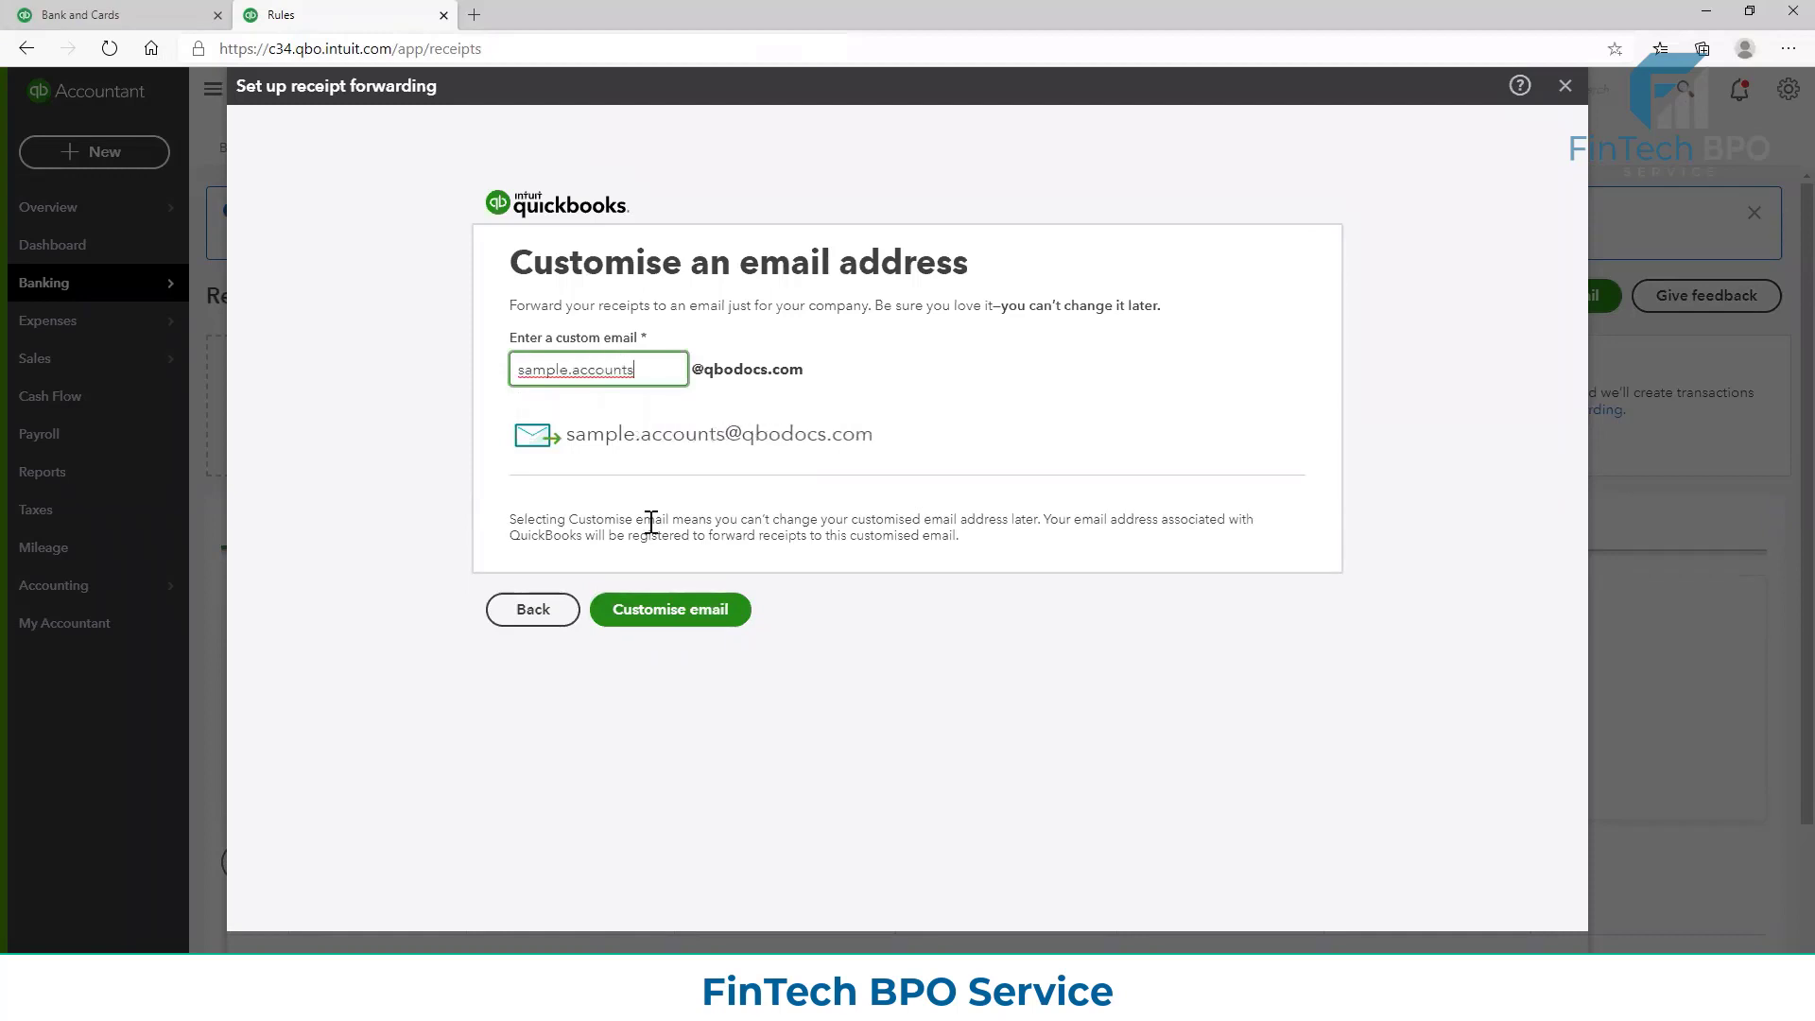
click(670, 612)
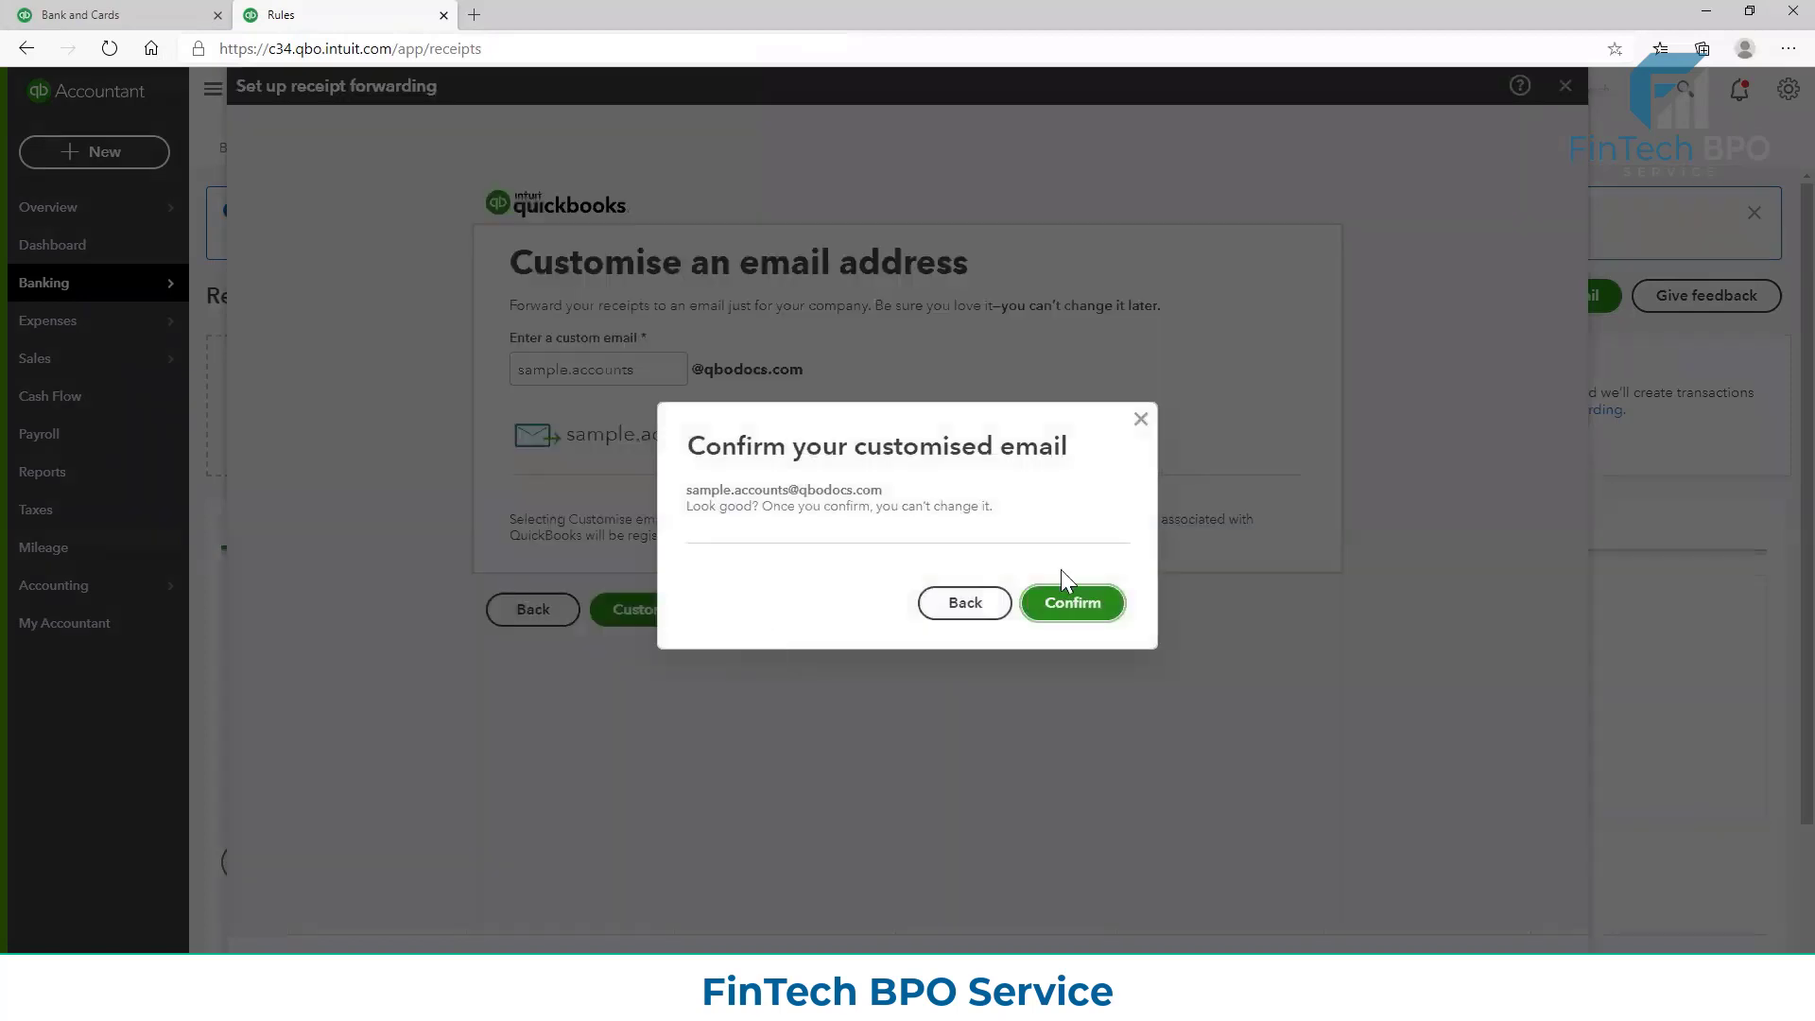
click(1069, 606)
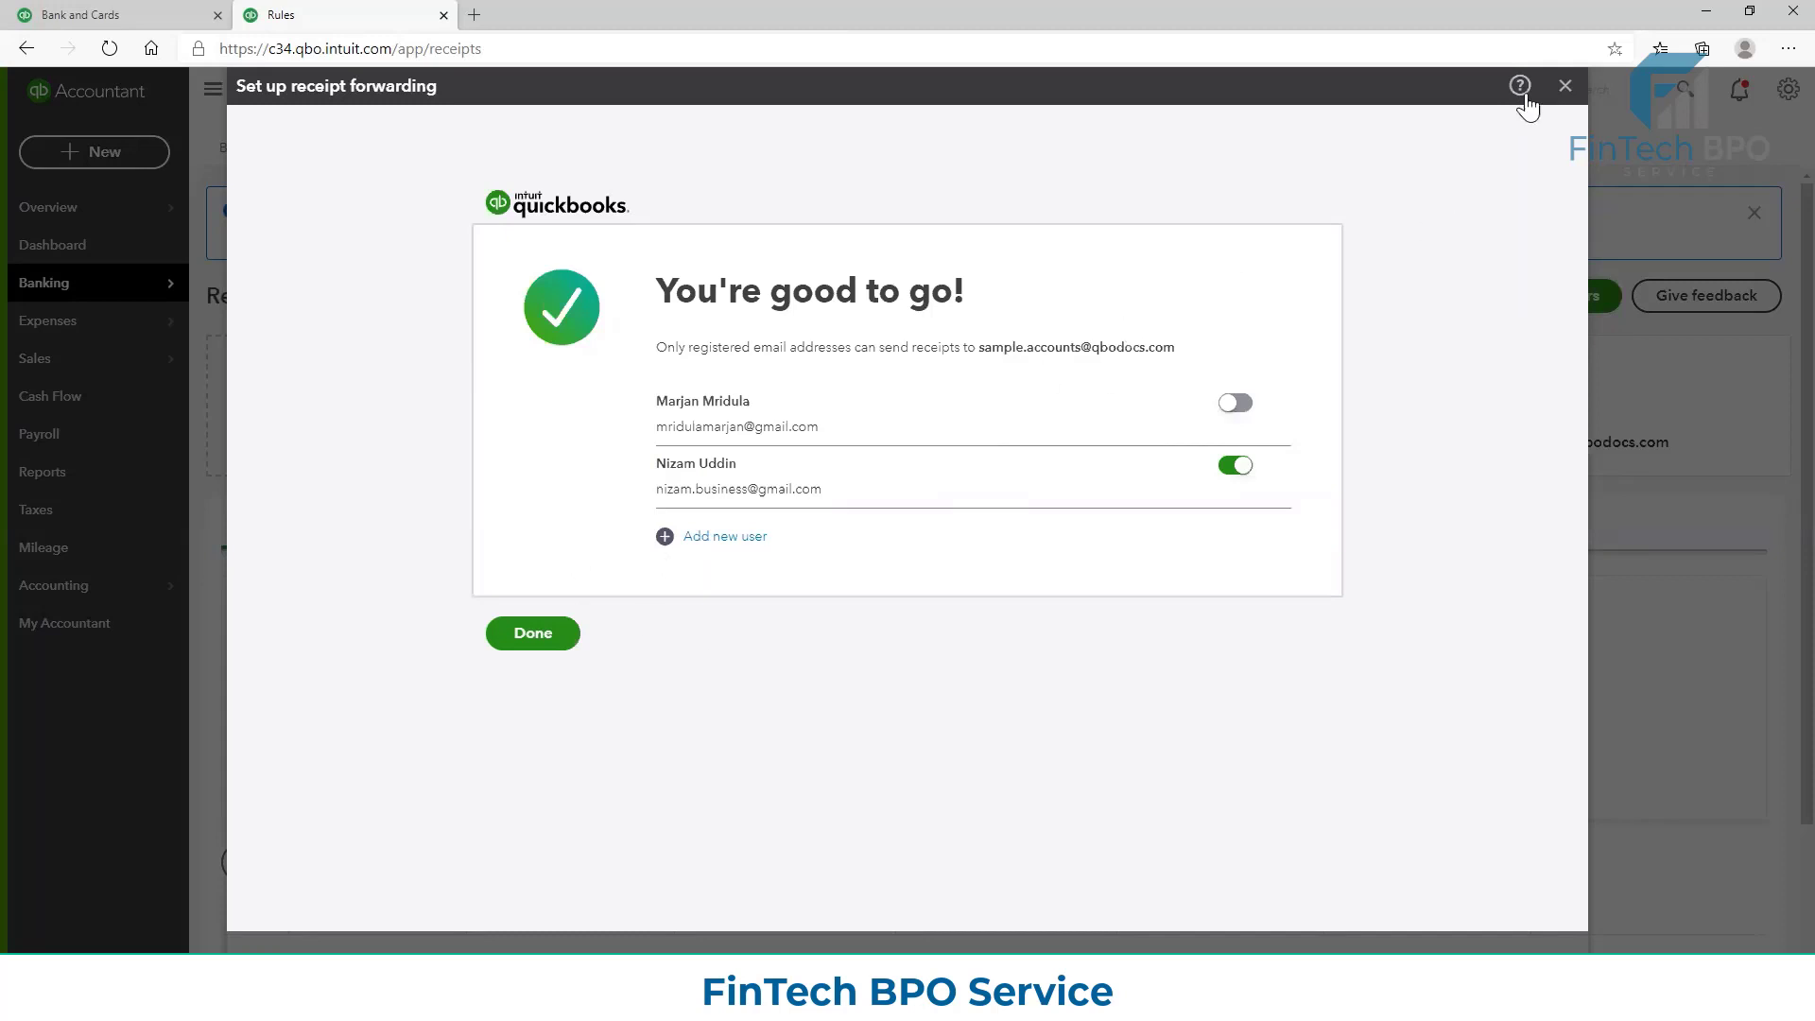
click(1565, 87)
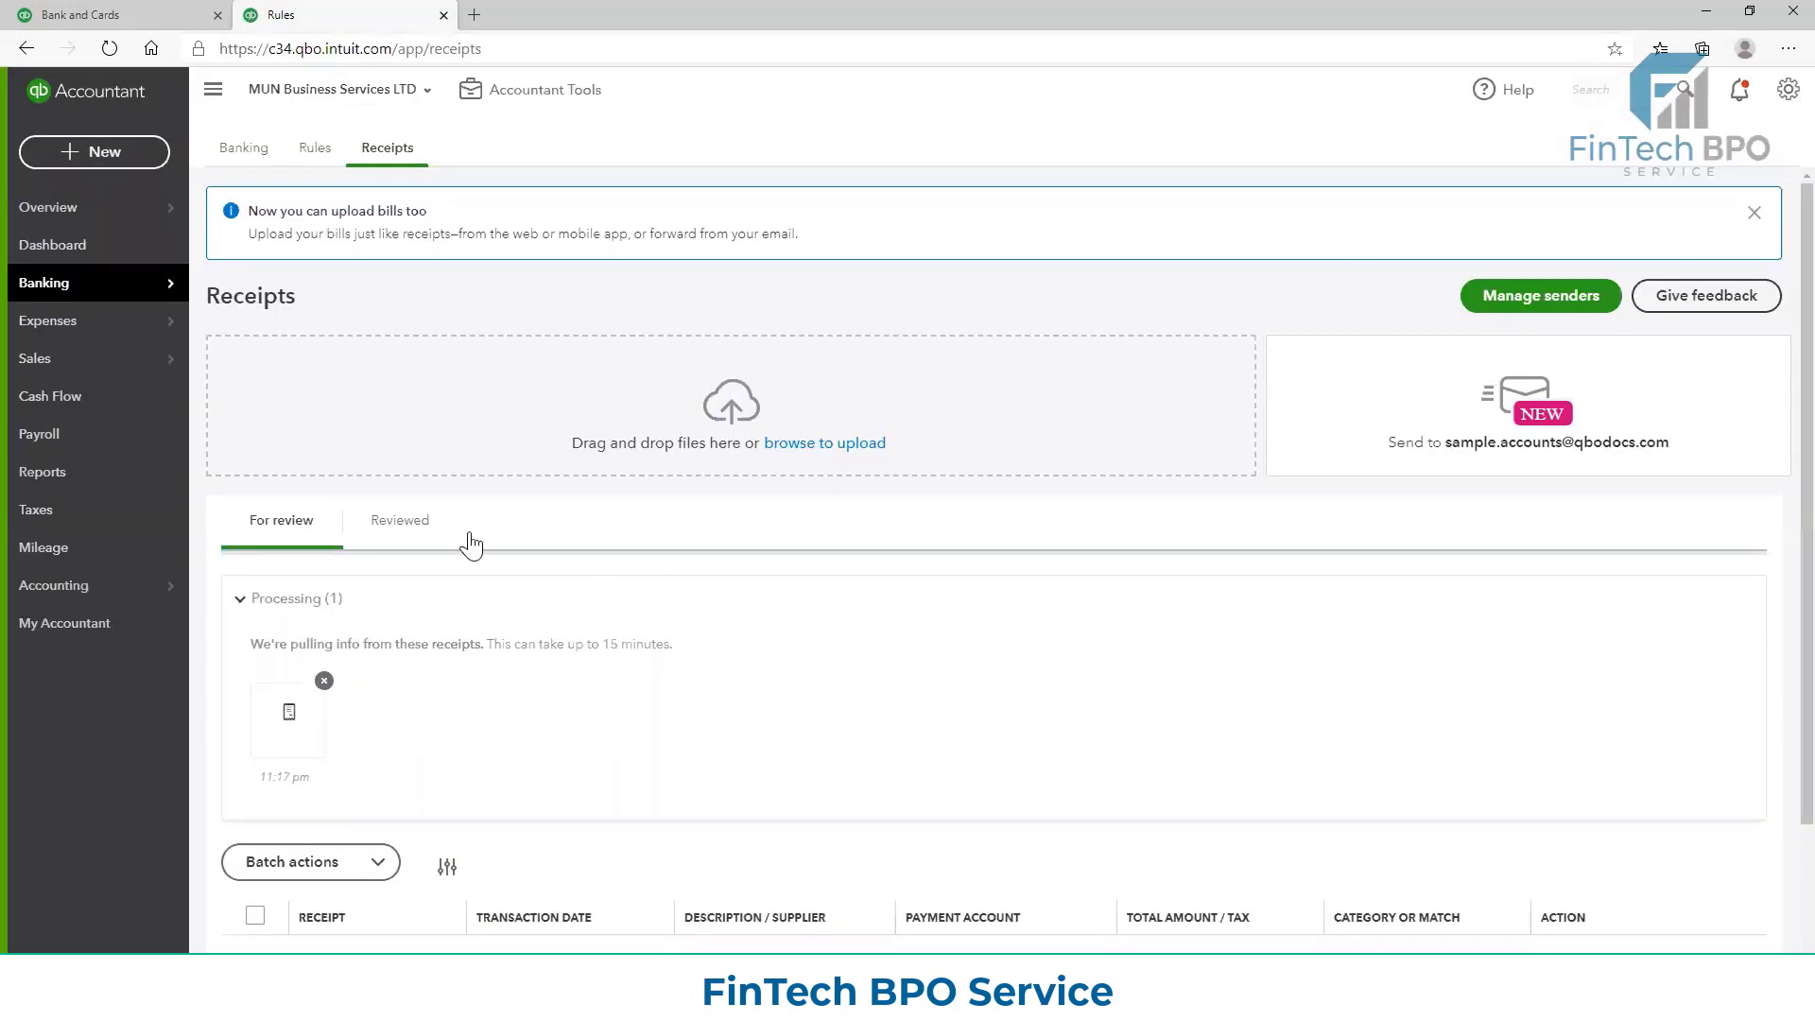
Check the uploaded receipt under Processing and return to the HSBC TEST Acc review list
scroll(388, 650, down, 1)
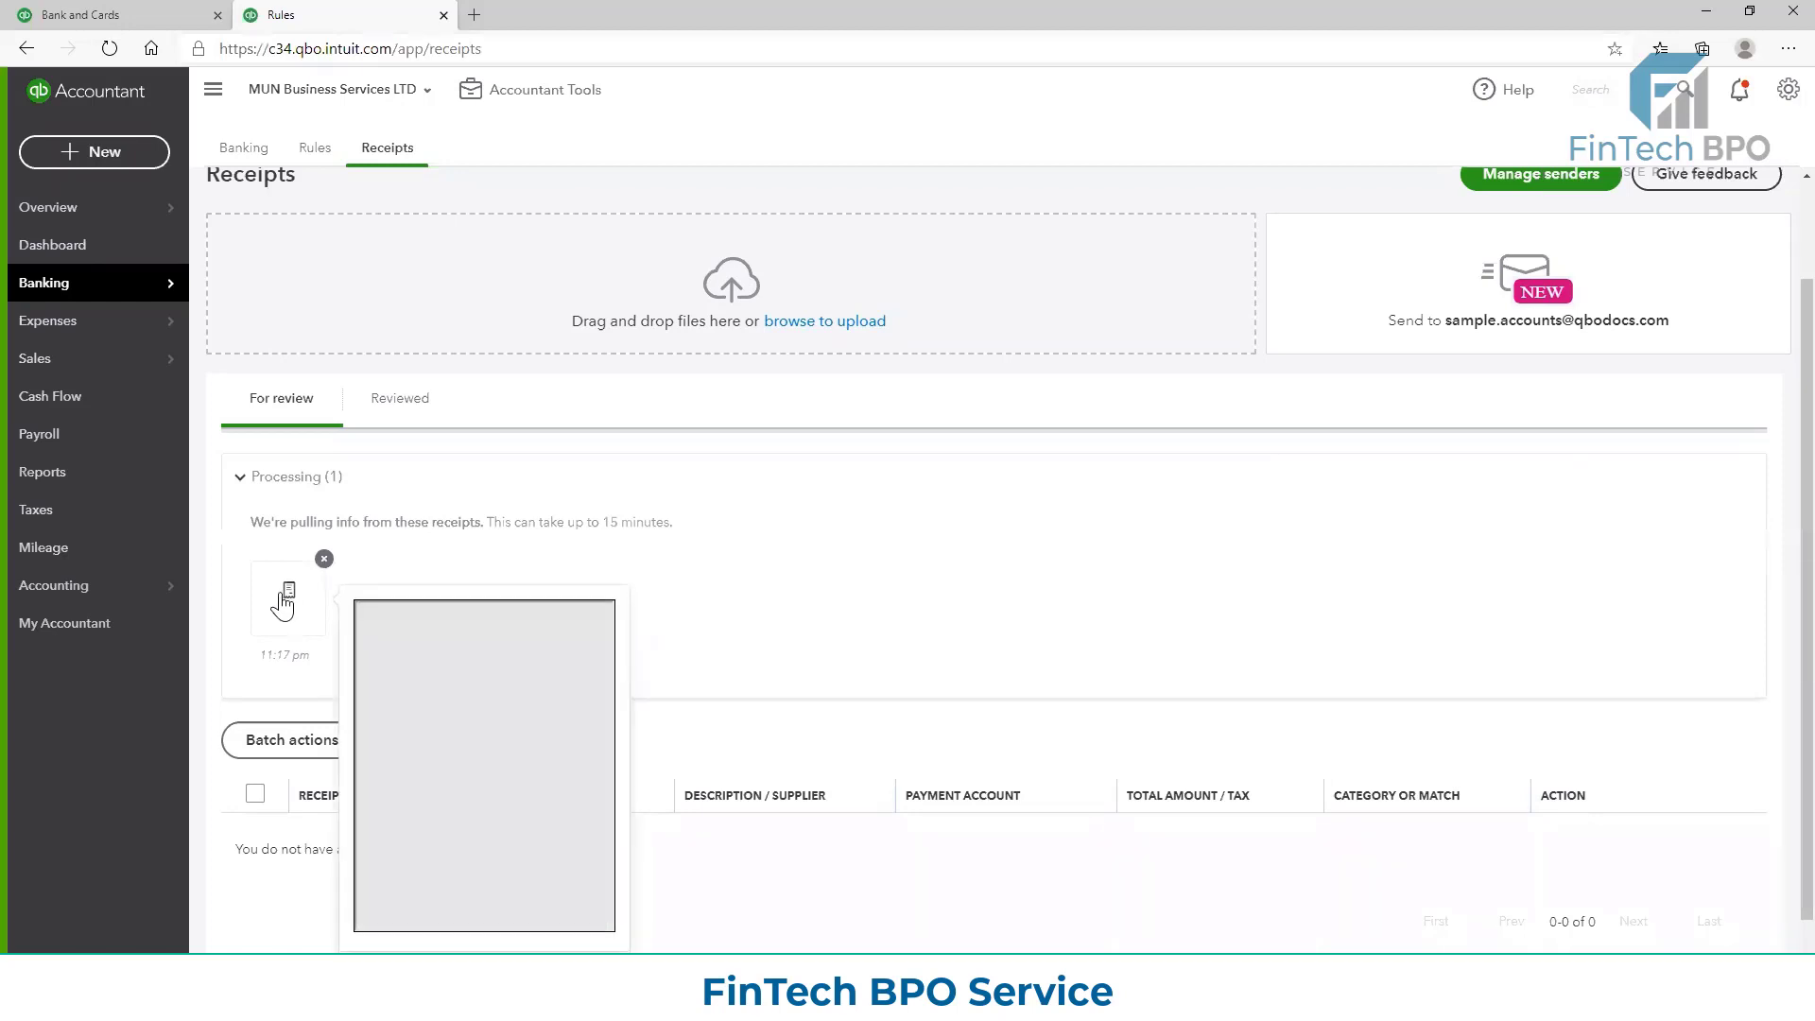
mouse_move(186, 284)
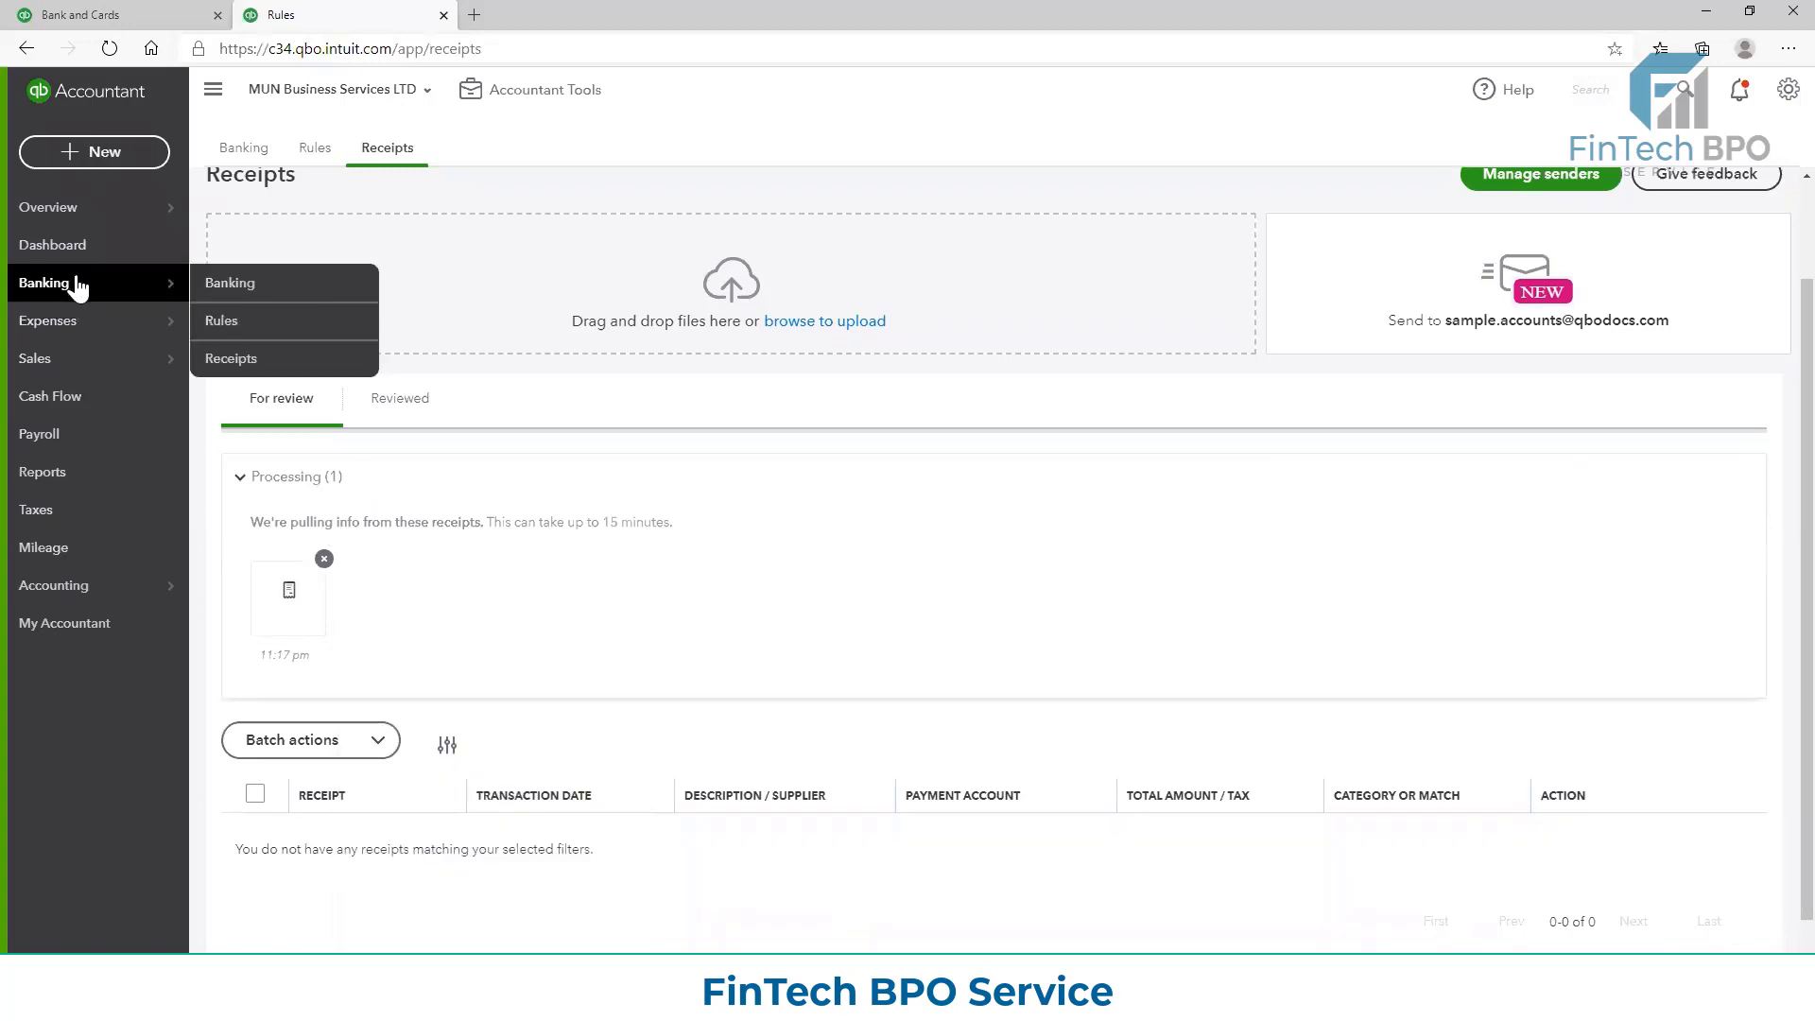
click(255, 156)
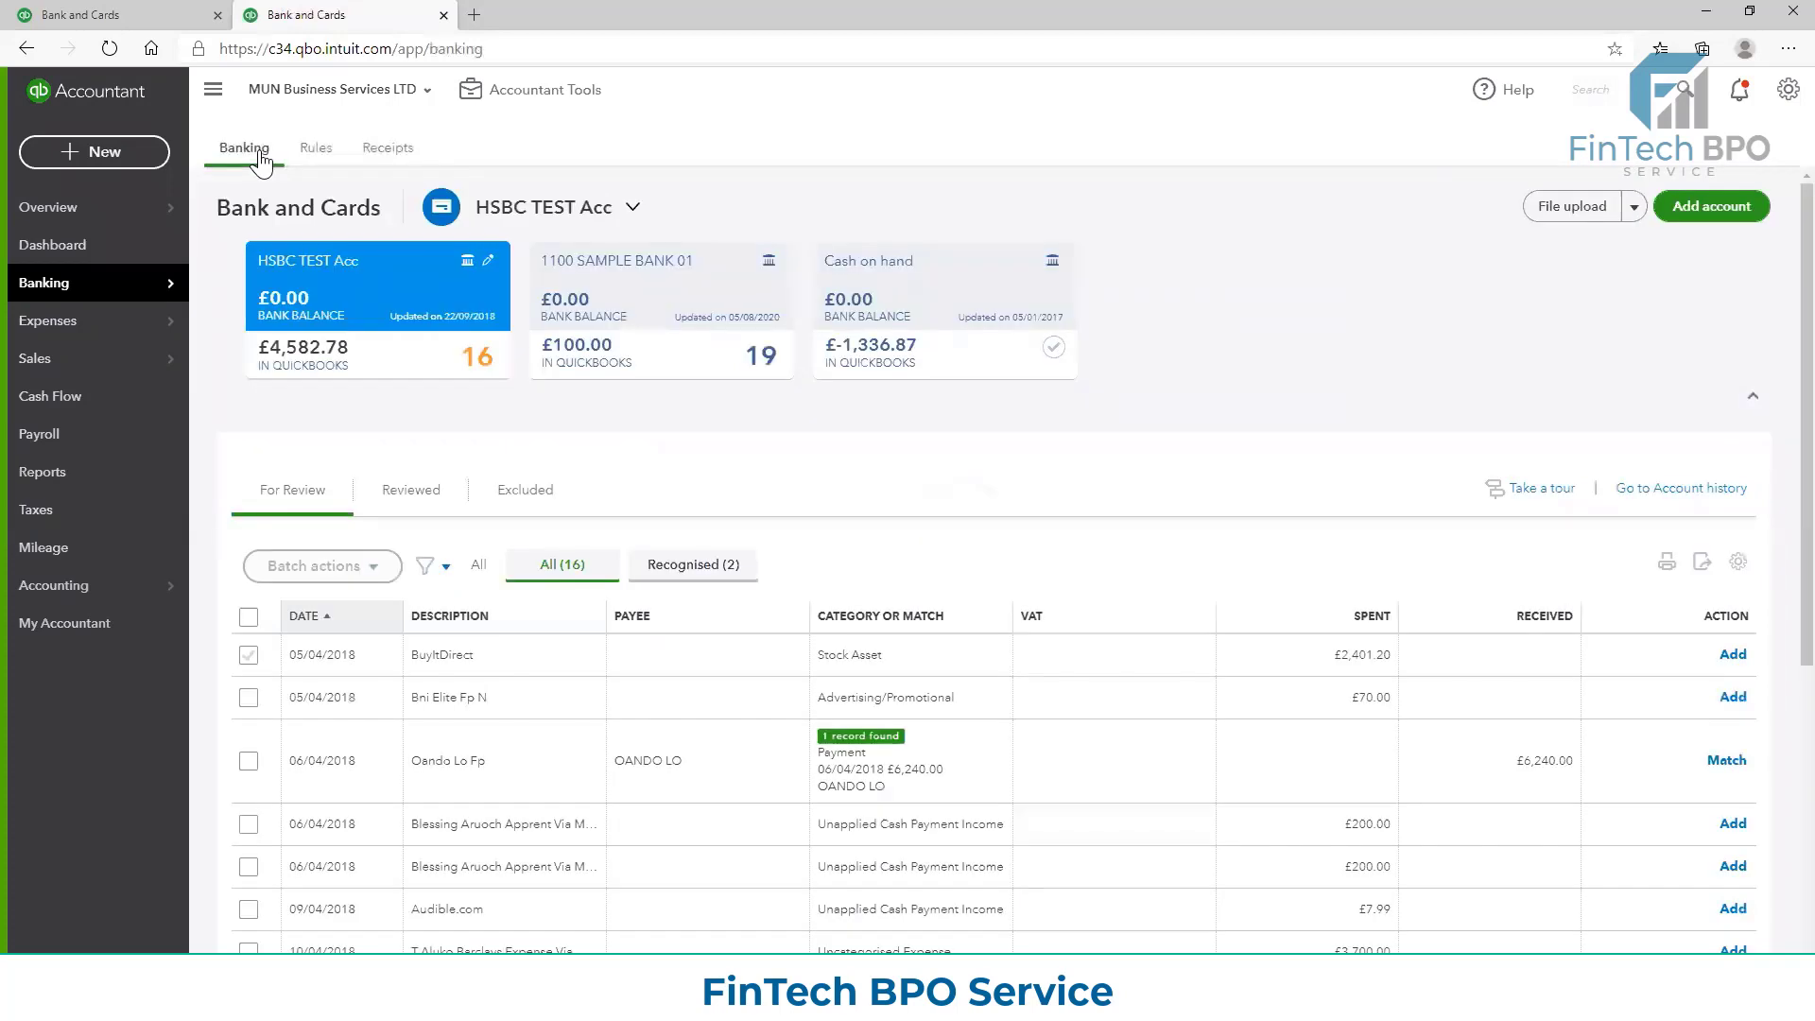